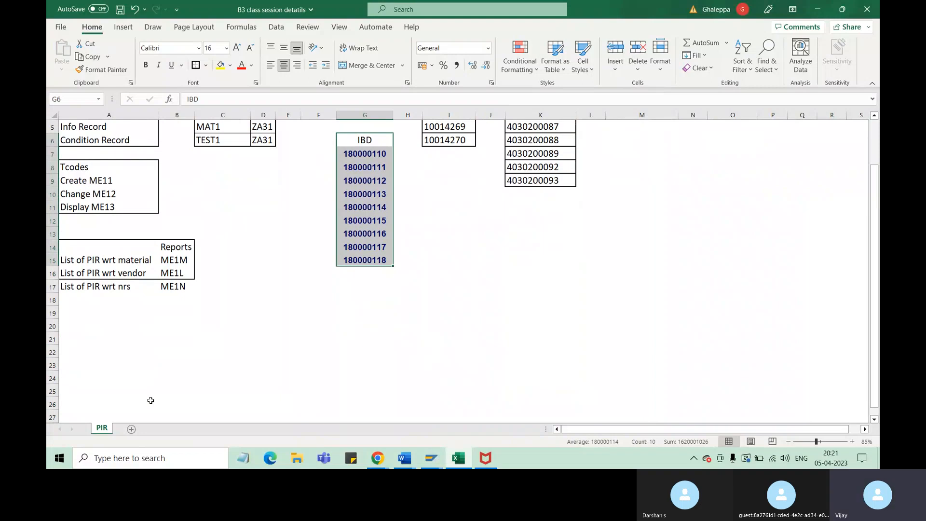
Add a new worksheet after the PIR sheet and hide its gridlines
{"action": "left_click", "coordinate": [132, 429]}
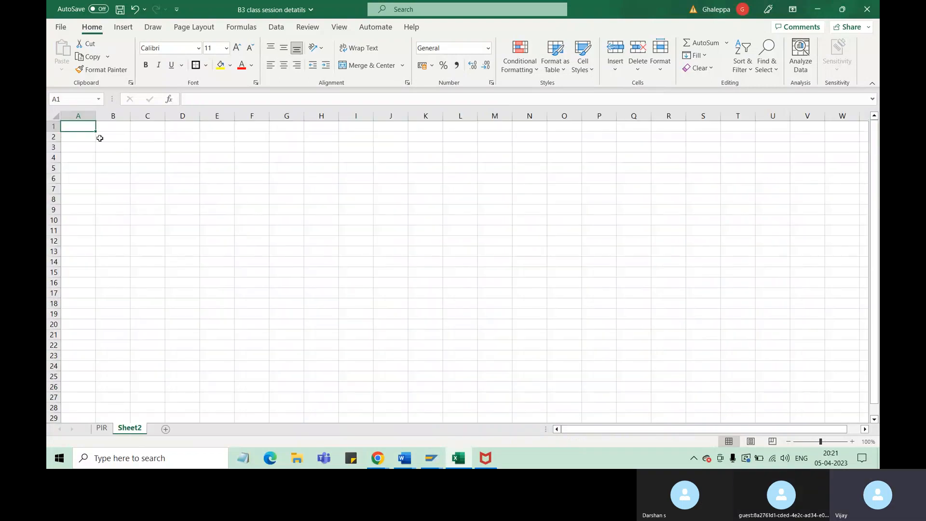
{"action": "left_click_drag", "start_coordinate": [85, 126], "coordinate": [720, 408]}
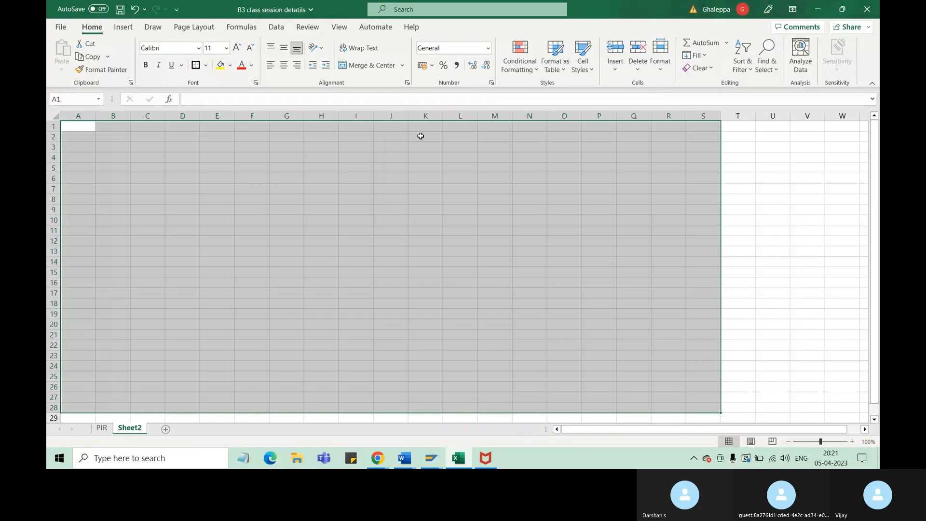
{"action": "left_click", "coordinate": [339, 27]}
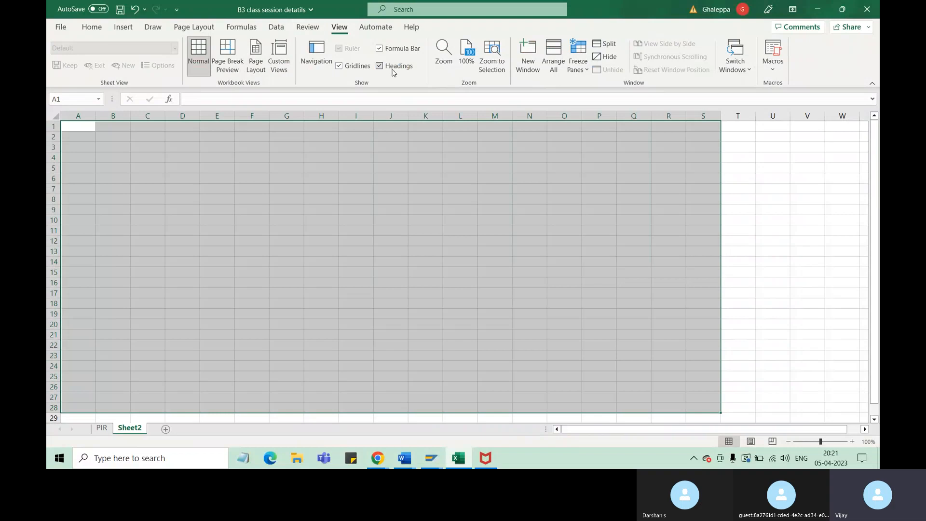
{"action": "left_click", "coordinate": [308, 27]}
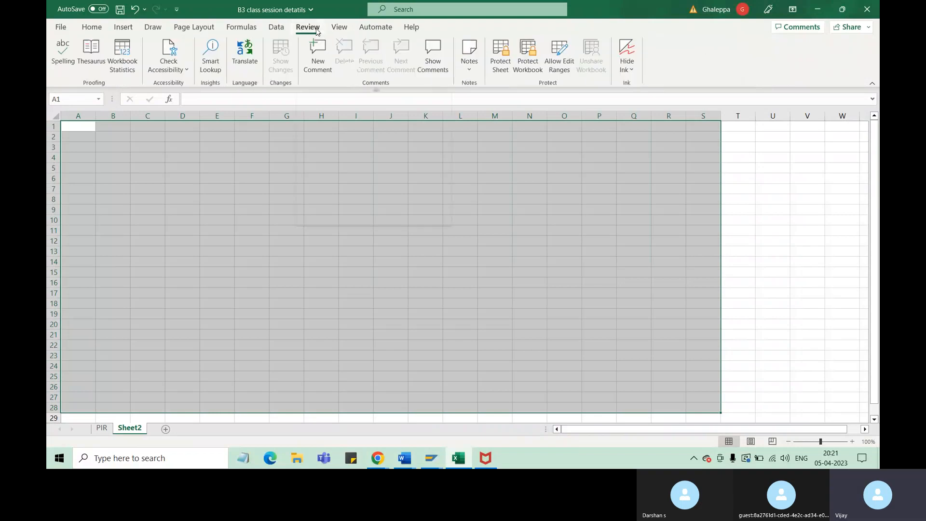
{"action": "left_click", "coordinate": [277, 28]}
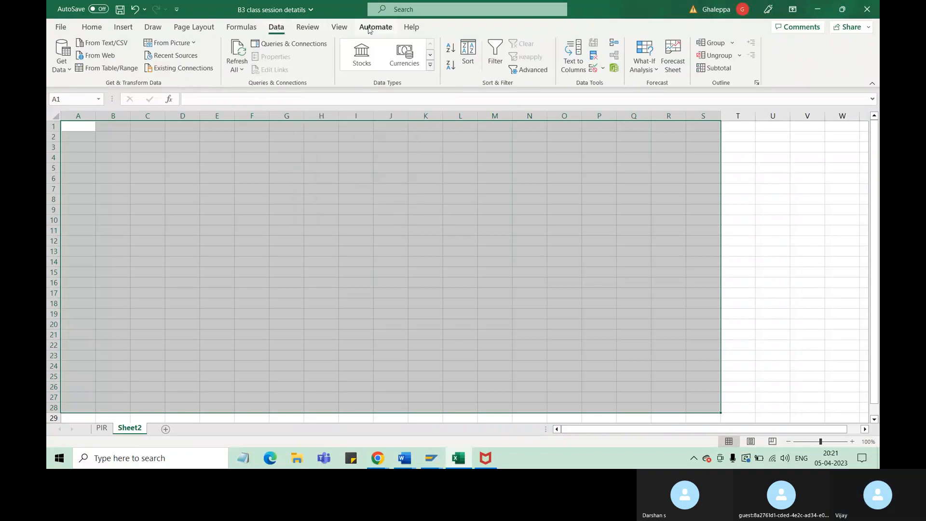
{"action": "left_click", "coordinate": [339, 27]}
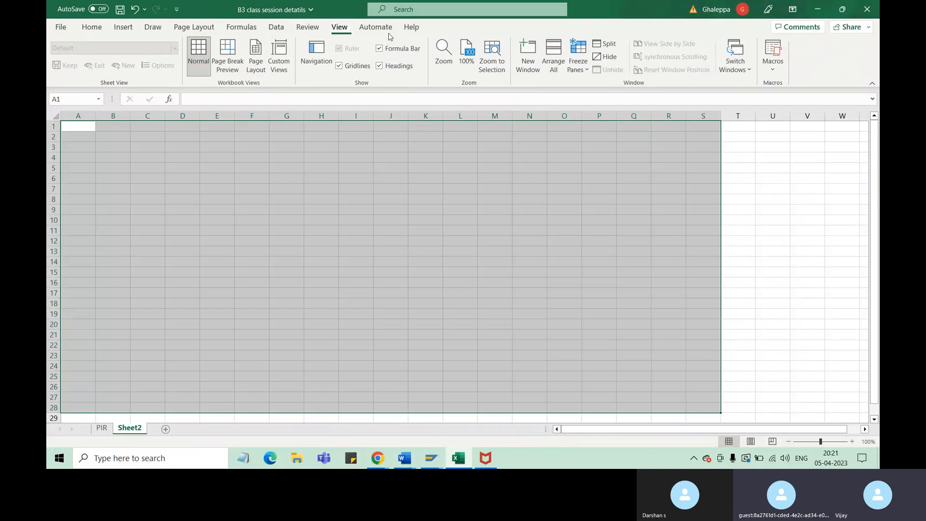
{"action": "left_click", "coordinate": [358, 66]}
{"action": "left_click", "coordinate": [267, 188]}
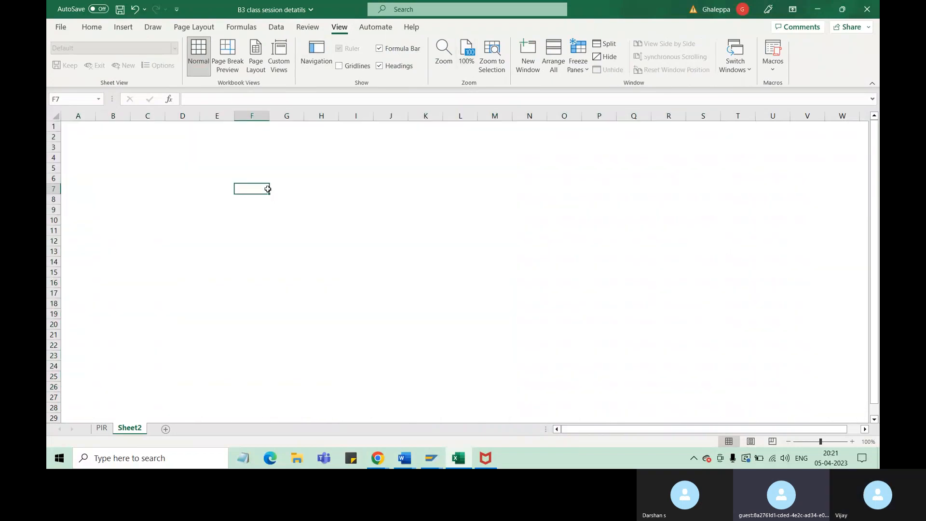
Enter the heading "SOUCE LIST" in cell D2
{"action": "left_click", "coordinate": [172, 140]}
{"action": "type", "text": "SOU"}
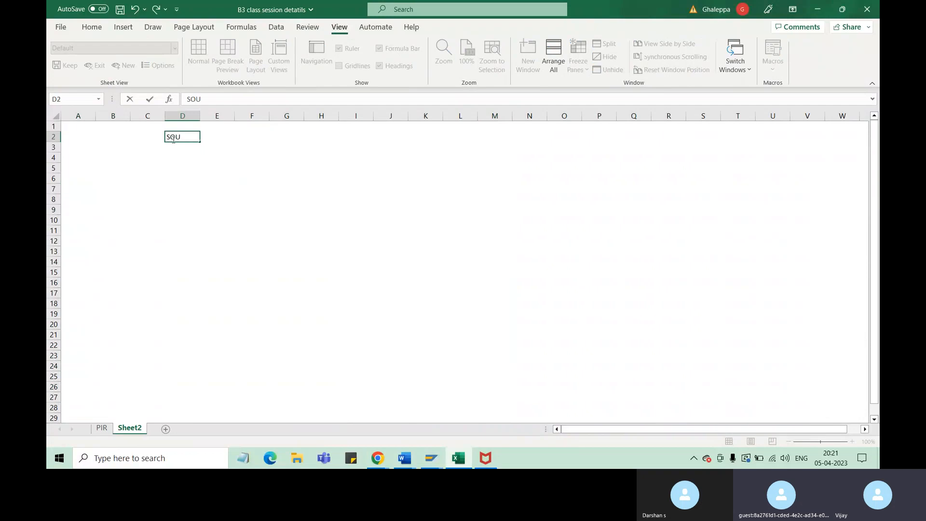
{"action": "type", "text": "CE LIST"}
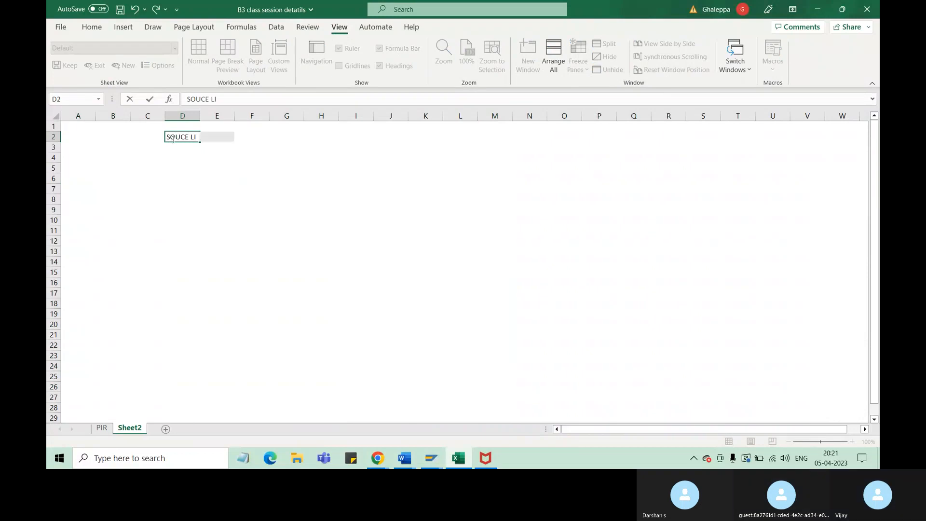
{"action": "left_click", "coordinate": [270, 230]}
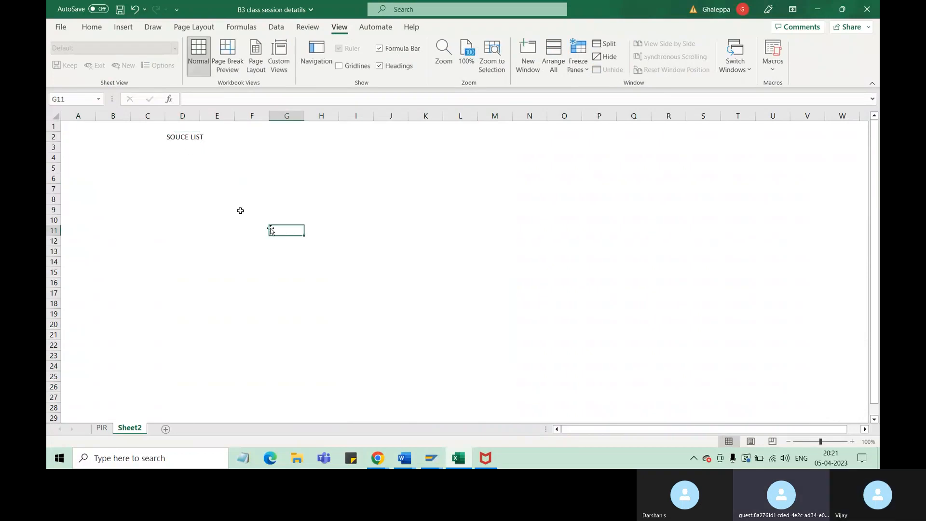
Increase the font size of the range A1:V28 to 22
{"action": "left_click", "coordinate": [173, 138]}
{"action": "left_click_drag", "start_coordinate": [72, 127], "coordinate": [819, 407]}
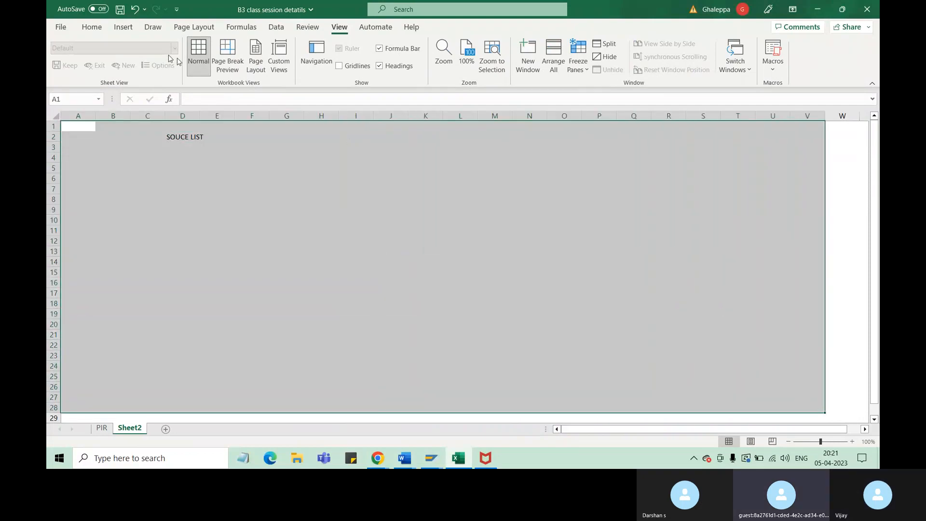
{"action": "left_click", "coordinate": [92, 26]}
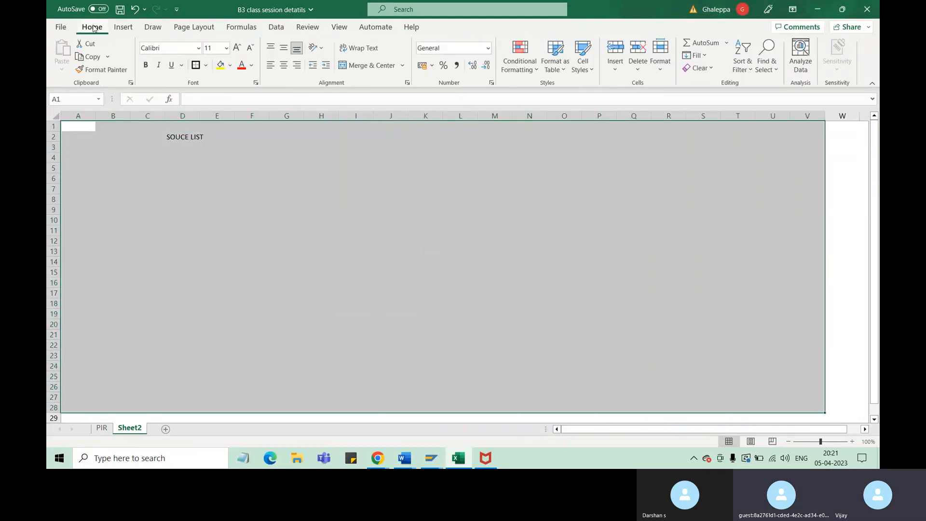
{"action": "left_click", "coordinate": [238, 51]}
{"action": "left_click", "coordinate": [238, 51]}
{"action": "left_click", "coordinate": [238, 51]}
{"action": "left_click", "coordinate": [238, 50]}
{"action": "left_click", "coordinate": [238, 51]}
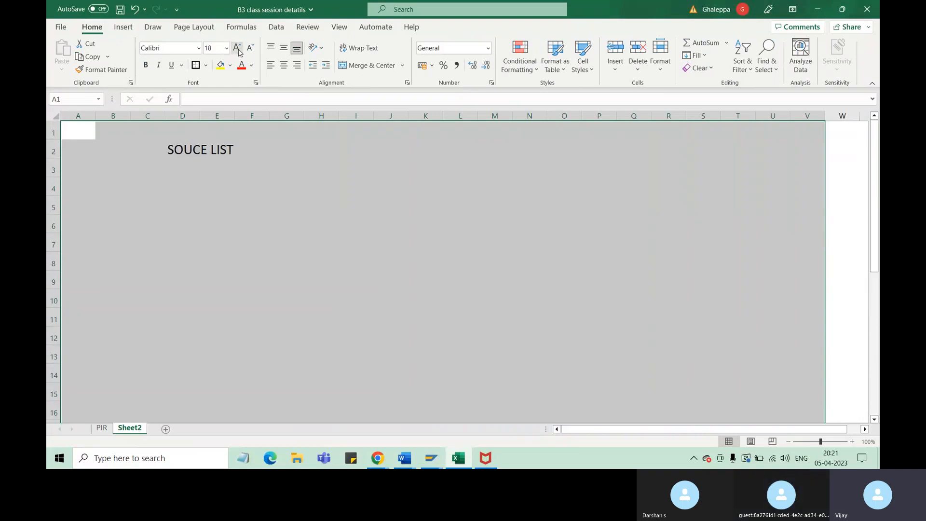
{"action": "left_click", "coordinate": [238, 51]}
{"action": "left_click", "coordinate": [255, 160]}
Enter "master data" in cell G2, beside the source list heading
{"action": "left_click", "coordinate": [275, 160]}
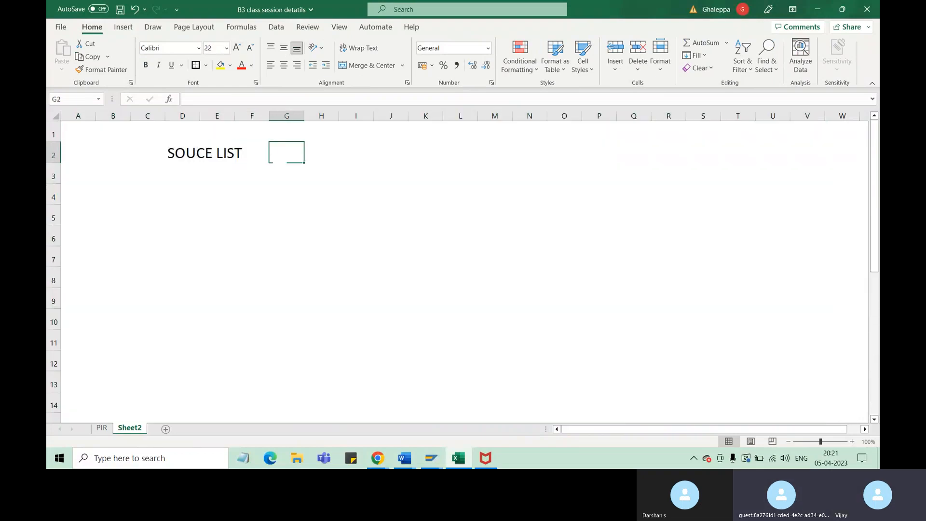
{"action": "type", "text": "mast"}
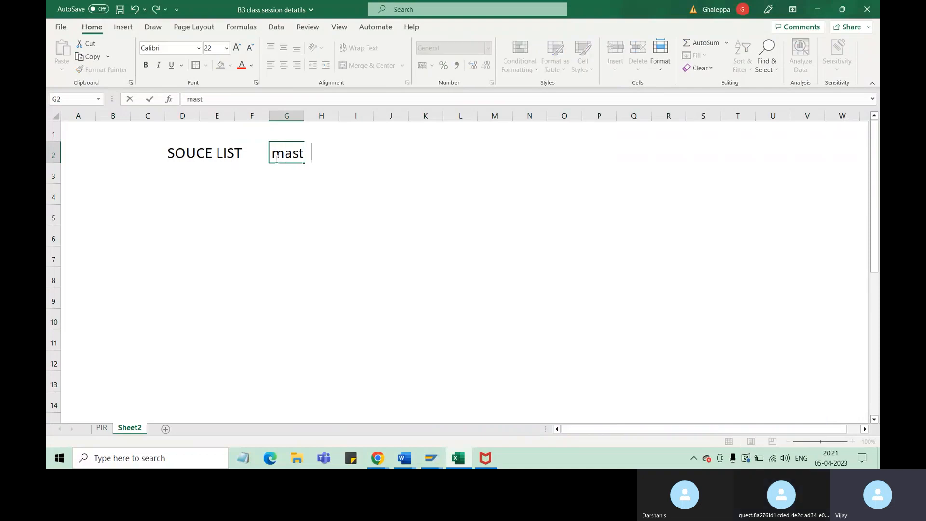
{"action": "type", "text": "er data"}
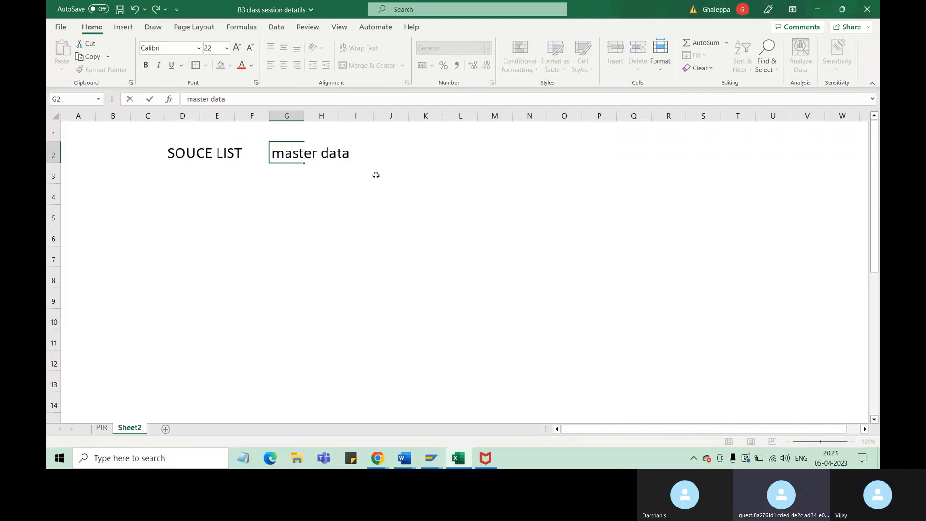
{"action": "left_click", "coordinate": [644, 153]}
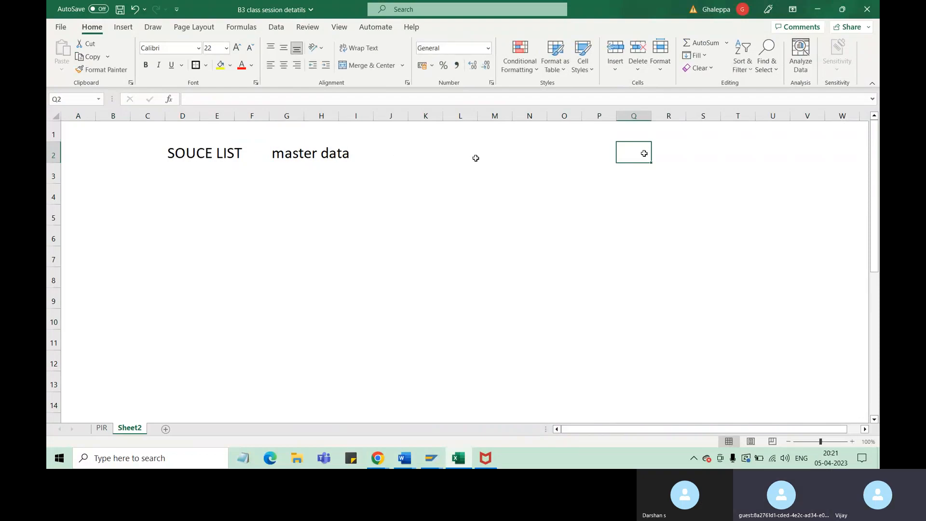
Enter the heading "PIR" in cell O2
{"action": "left_click", "coordinate": [549, 153]}
{"action": "type", "text": "P"}
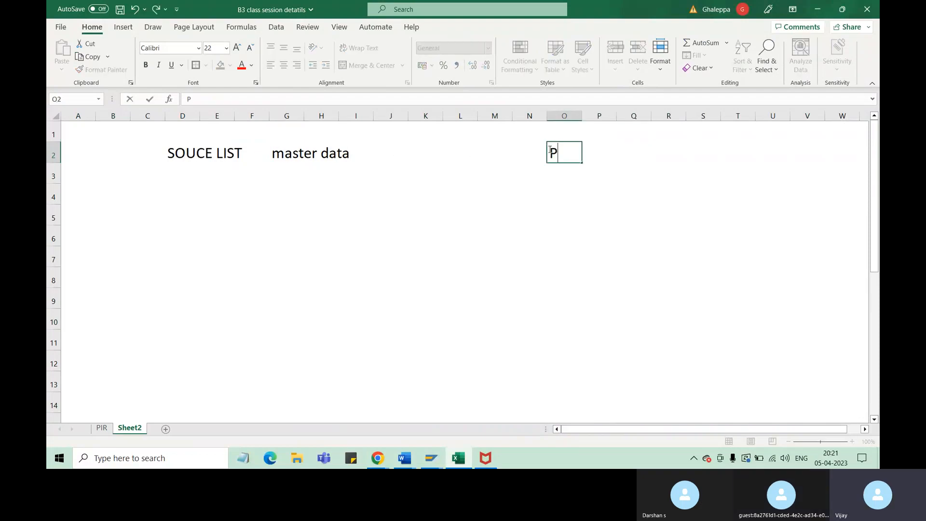
{"action": "type", "text": "IR"}
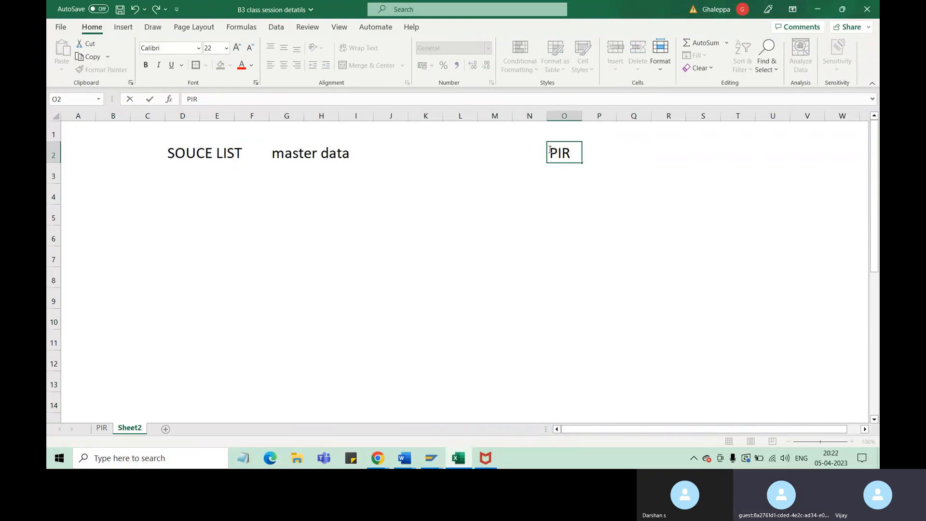
{"action": "left_click", "coordinate": [215, 151]}
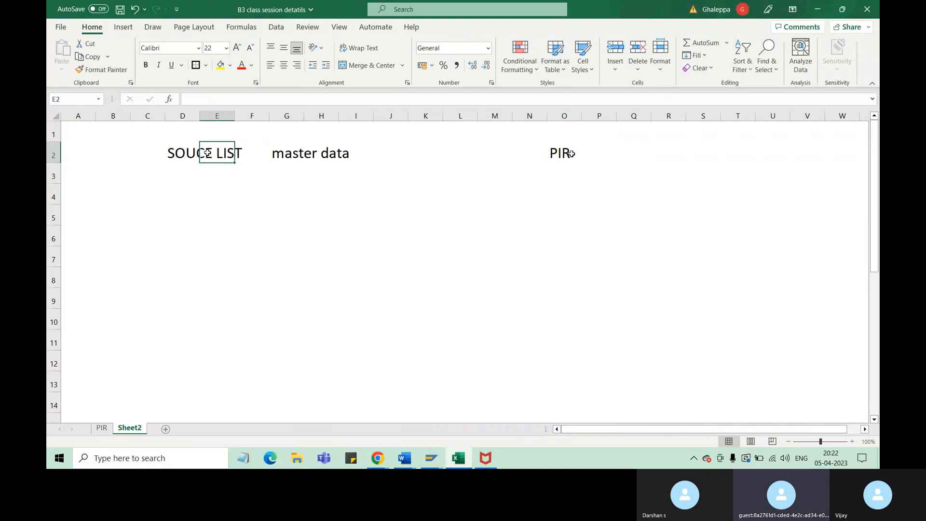
{"action": "left_click", "coordinate": [537, 177]}
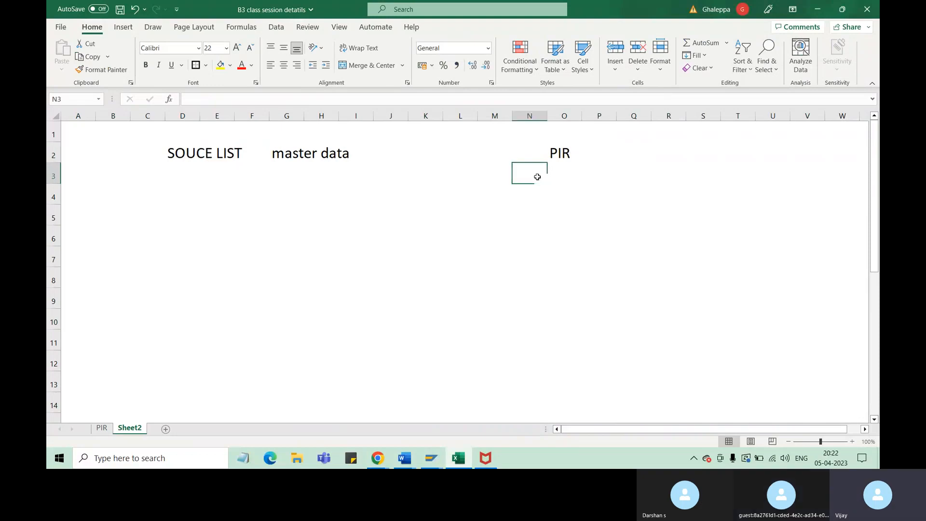
Enter "Purchase Info Record" in cell P2, next to the PIR heading
{"action": "left_click", "coordinate": [600, 153]}
{"action": "type", "text": "Pur"}
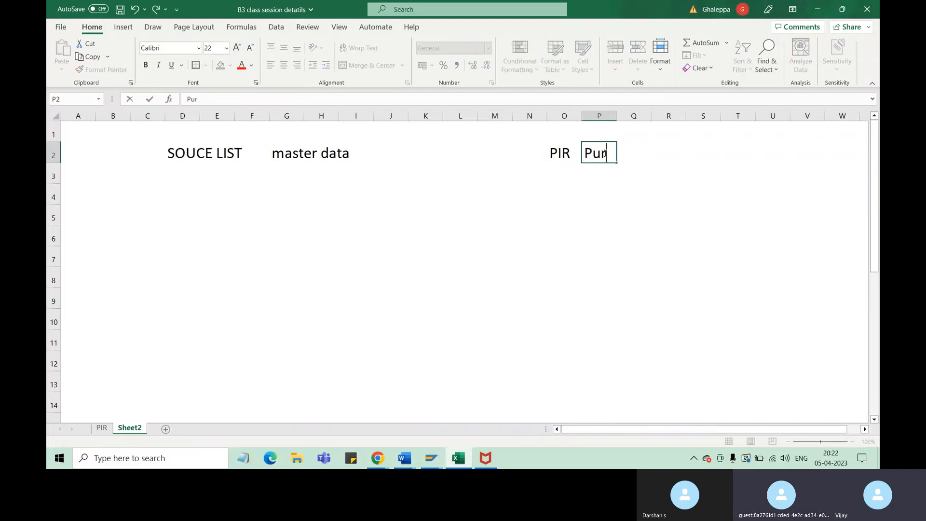
{"action": "type", "text": "chase Info Record"}
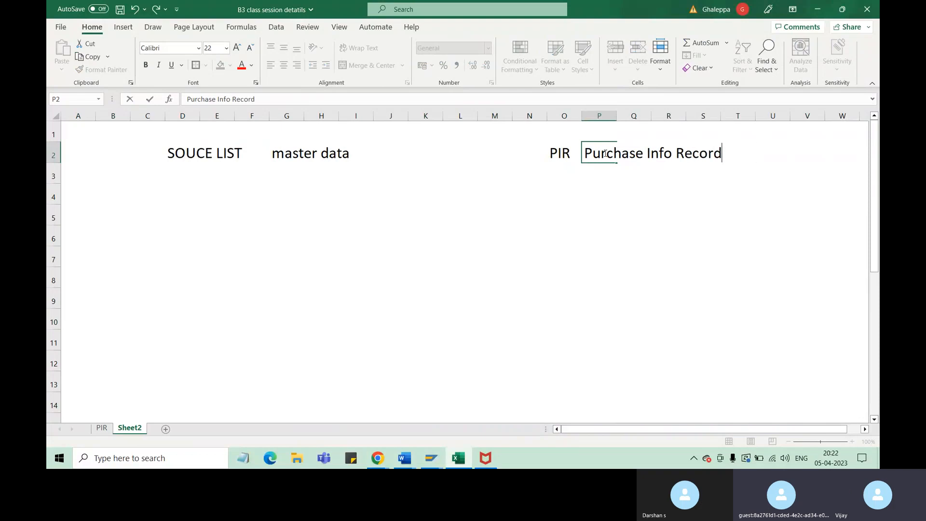
Enter "material - vendor" in cell O3, below the PIR heading
{"action": "left_click", "coordinate": [557, 179]}
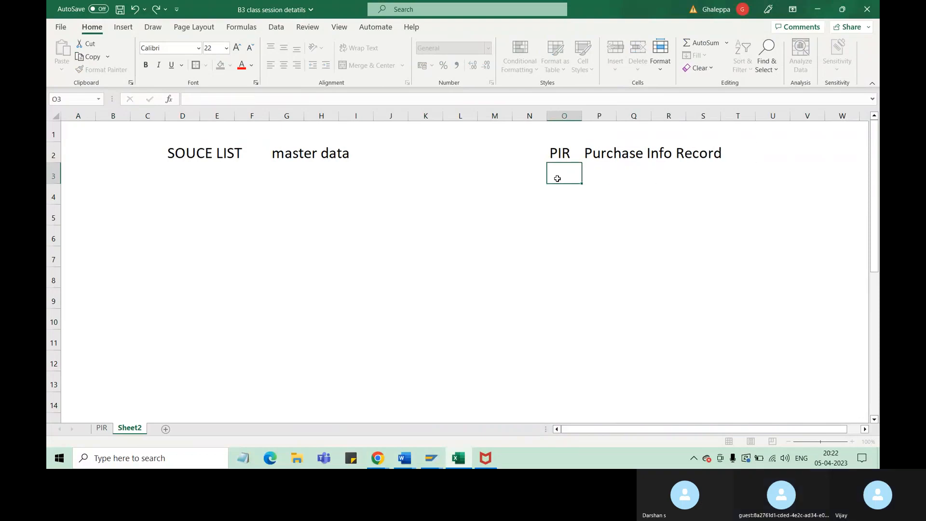
{"action": "type", "text": "material "}
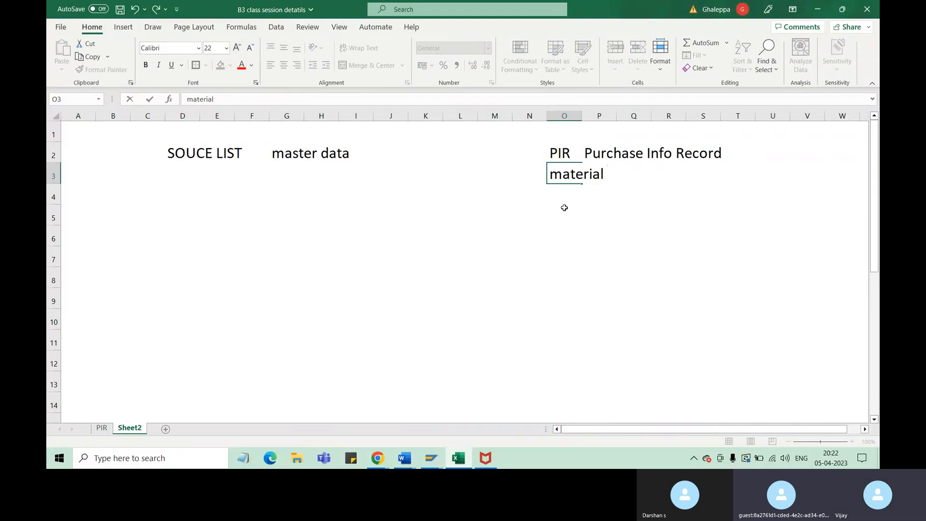
{"action": "type", "text": "- vend"}
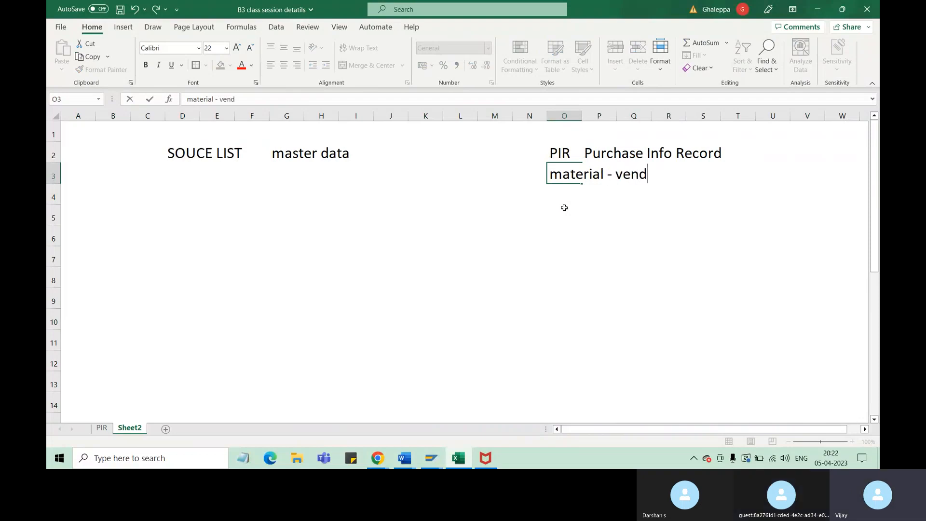
{"action": "type", "text": "or"}
{"action": "left_click", "coordinate": [635, 235]}
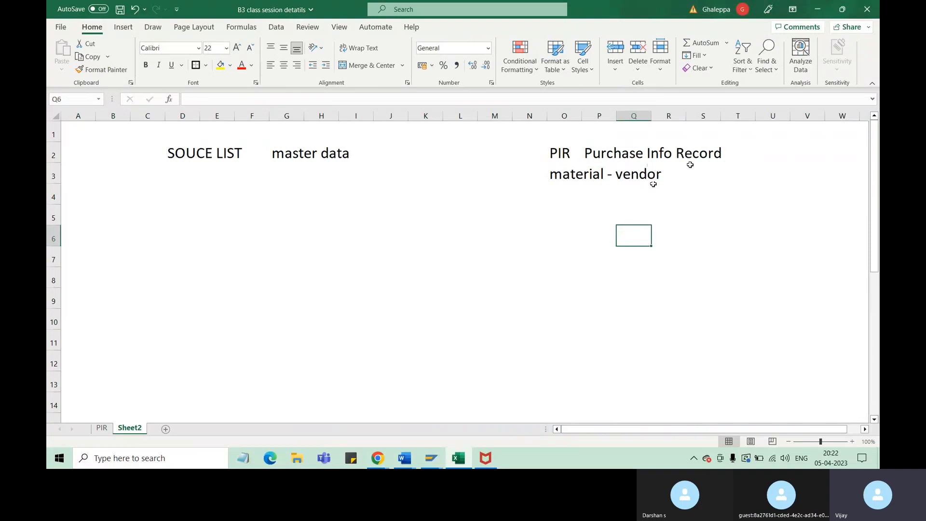
{"action": "left_click", "coordinate": [703, 154]}
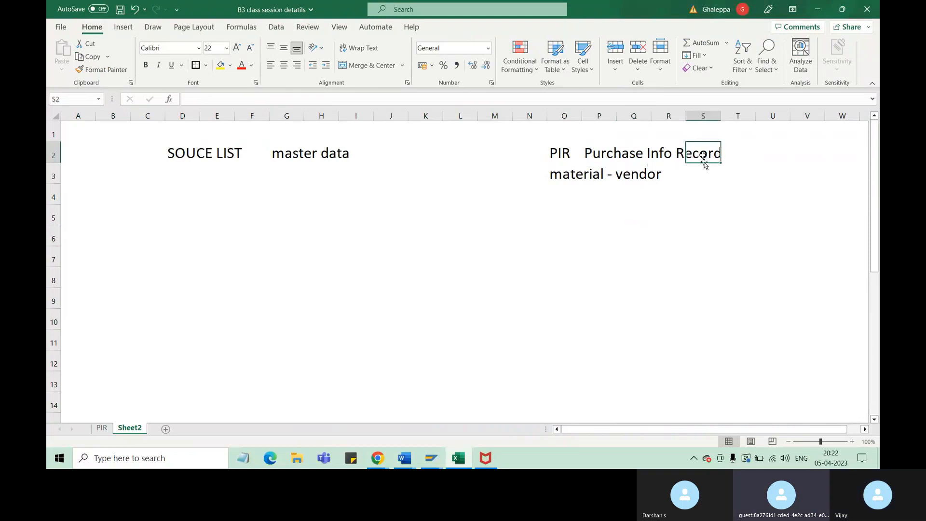
{"action": "left_click", "coordinate": [661, 153]}
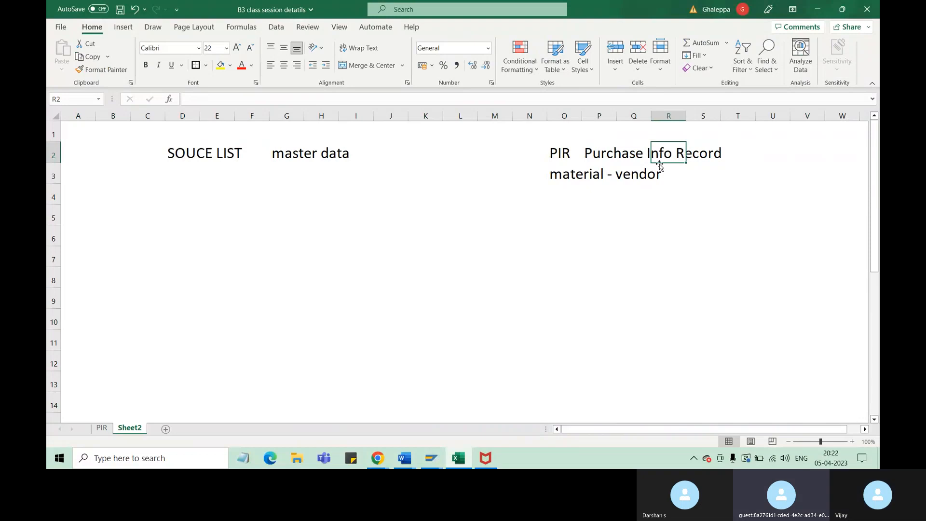
{"action": "left_click", "coordinate": [587, 175]}
{"action": "left_click", "coordinate": [644, 176]}
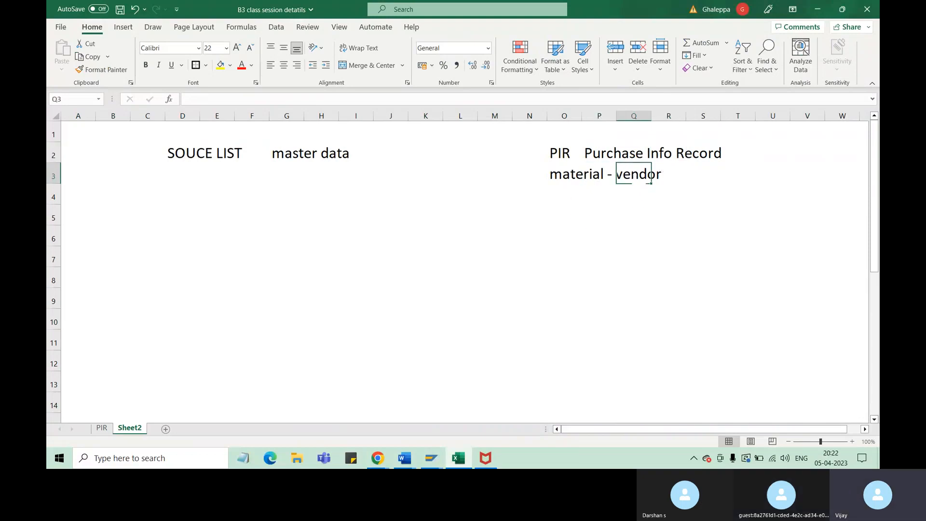
{"action": "left_click", "coordinate": [591, 152]}
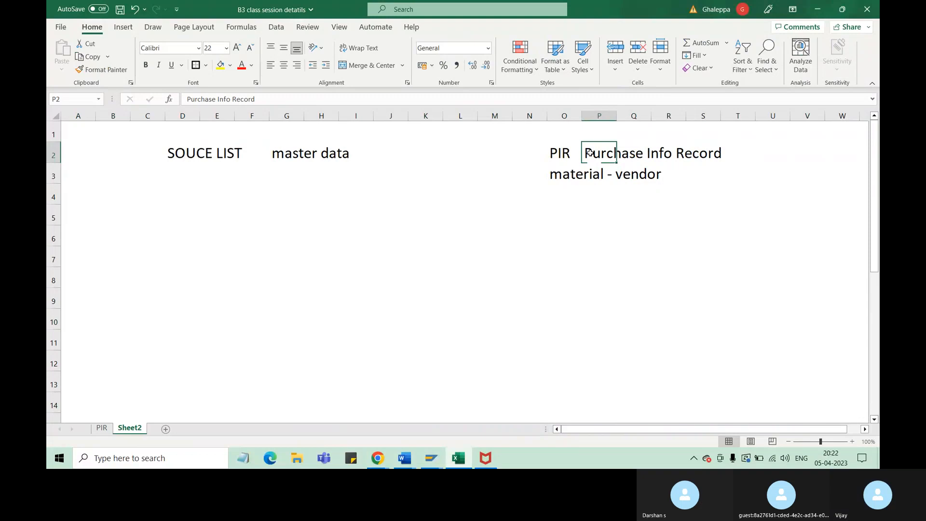
Enter "what is the price" in cell O4, below the material - vendor note
{"action": "left_click", "coordinate": [564, 199]}
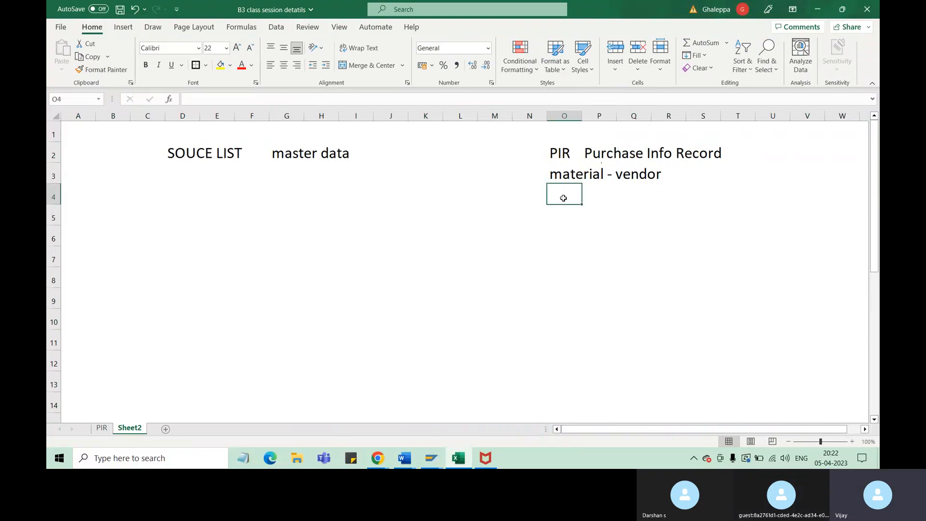
{"action": "type", "text": "what is t"}
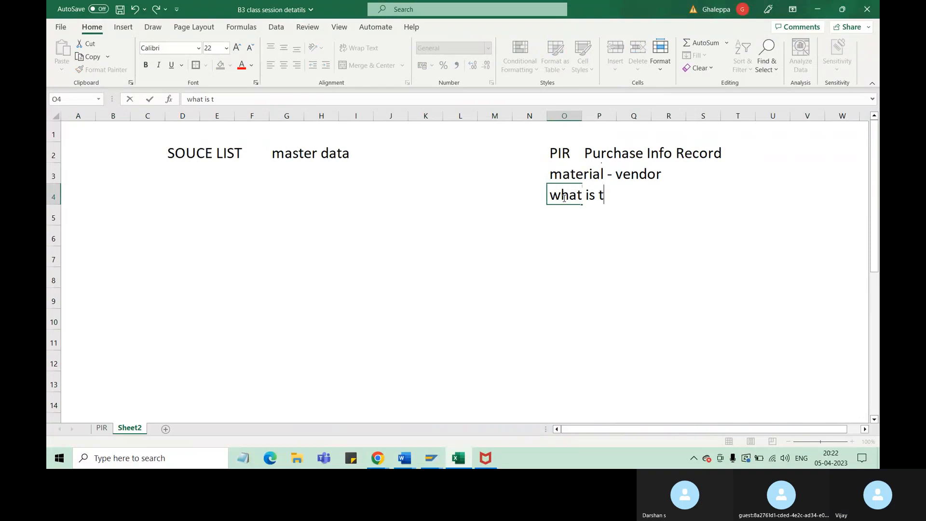
{"action": "type", "text": "he proce"}
{"action": "key", "text": "BackSpace"}
{"action": "key", "text": "BackSpace"}
{"action": "key", "text": "BackSpace"}
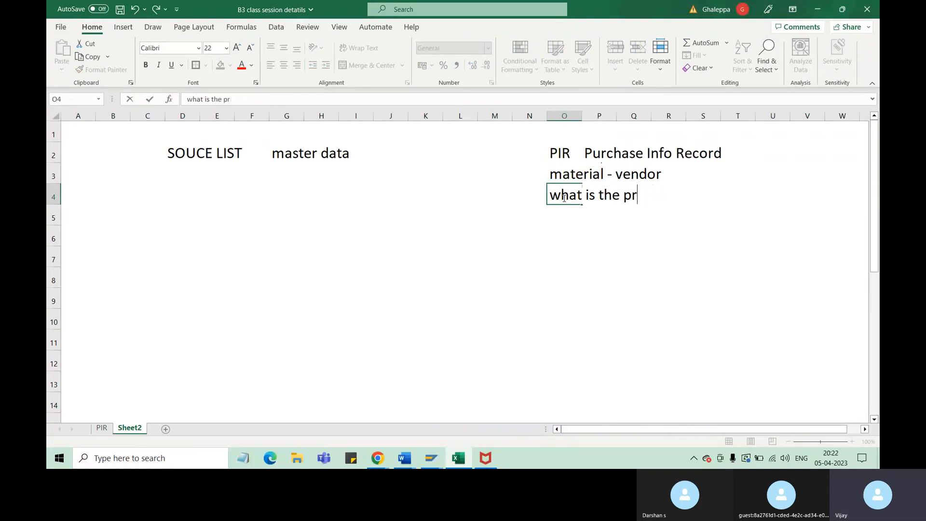
{"action": "type", "text": "ice"}
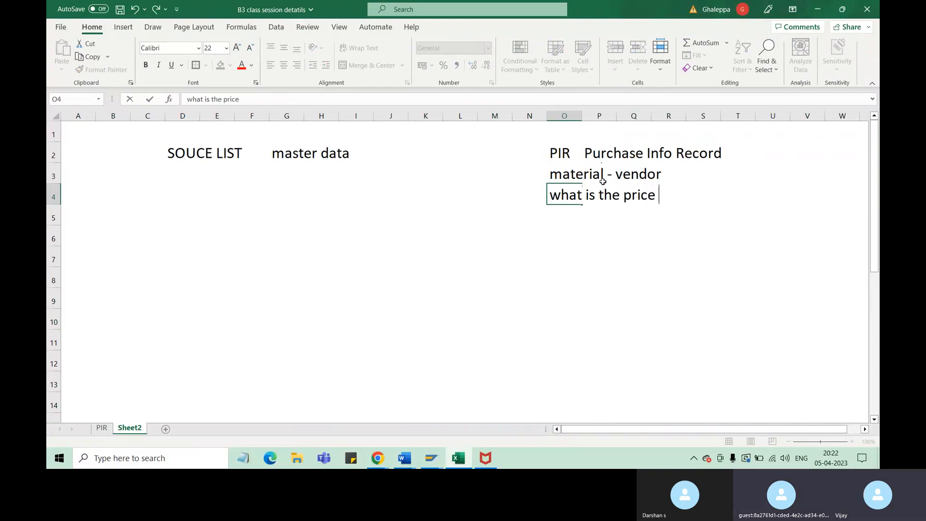
{"action": "left_click", "coordinate": [581, 176]}
{"action": "left_click", "coordinate": [649, 174]}
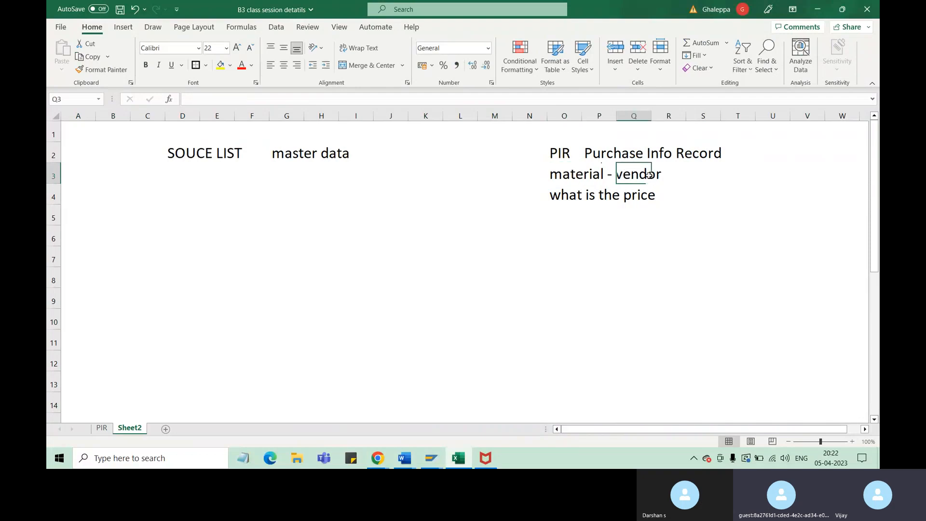
{"action": "left_click", "coordinate": [638, 194]}
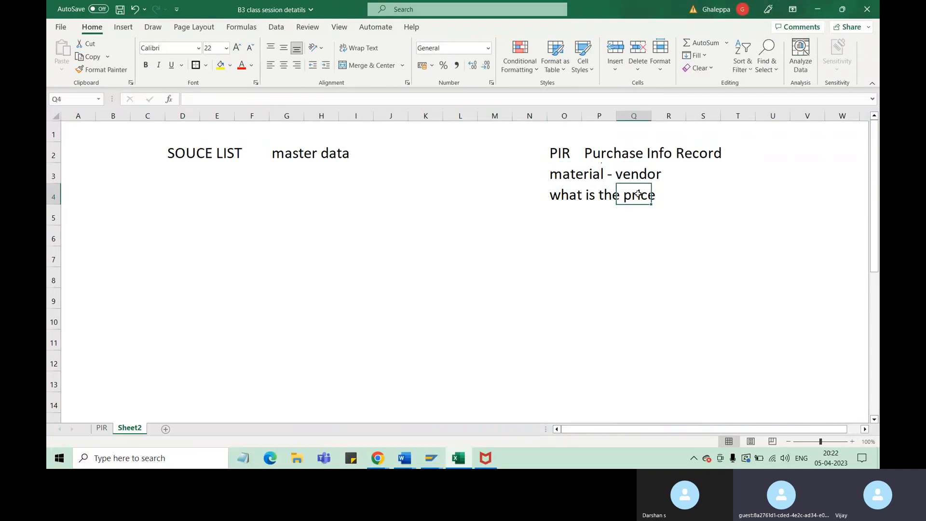
Enter "Quantity" in cell P5 and "Delivery time" in cell P6, below the price note
{"action": "left_click", "coordinate": [609, 219]}
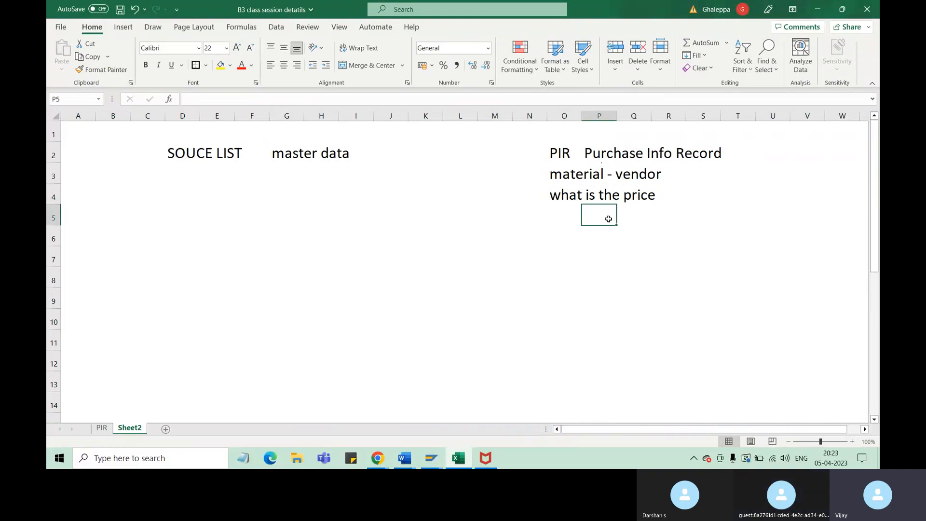
{"action": "type", "text": "Quantity"}
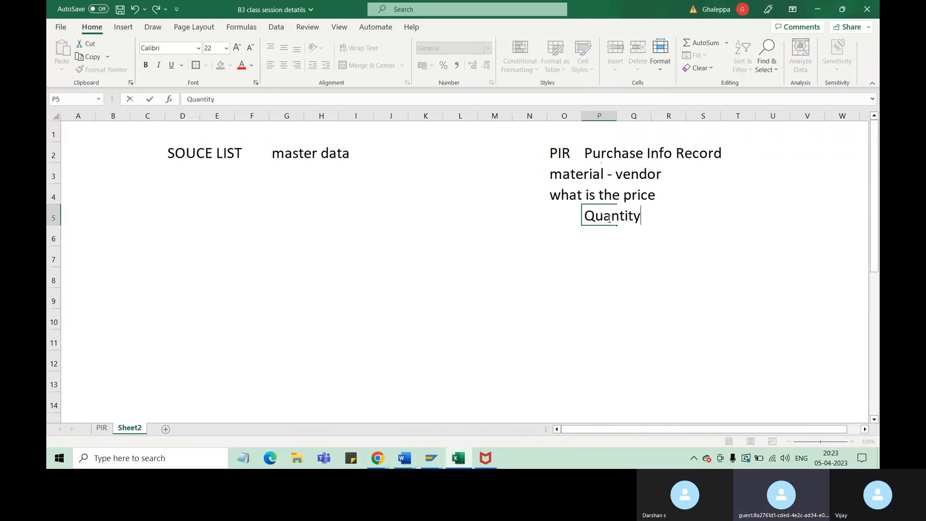
{"action": "key", "text": "Return"}
{"action": "type", "text": "Del"}
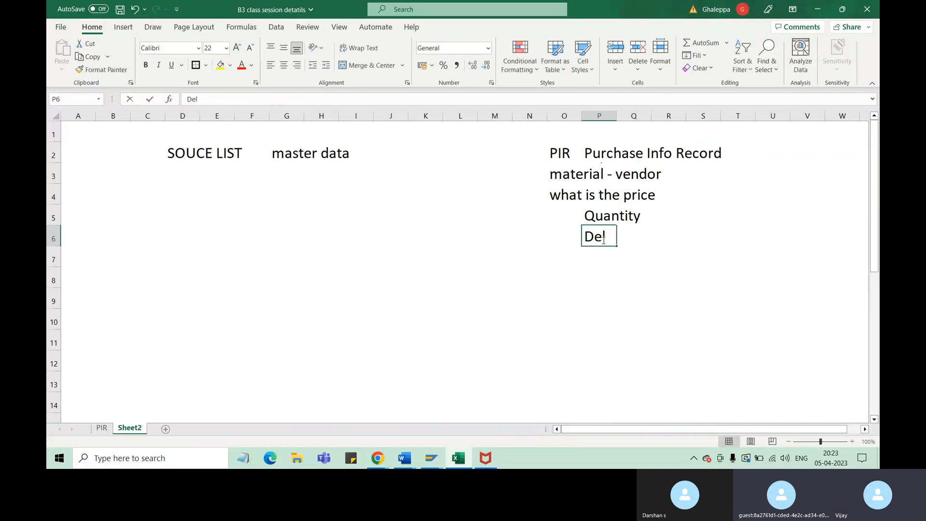
{"action": "type", "text": "ivery time"}
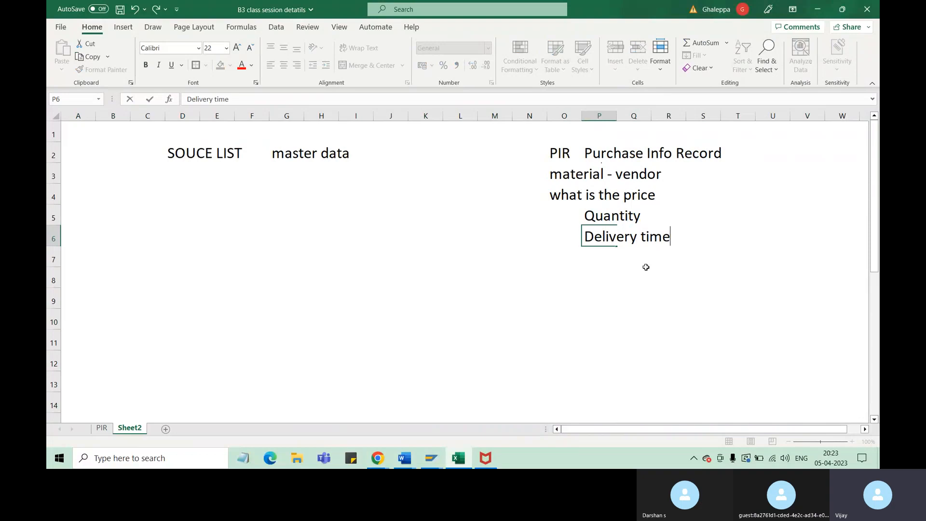
Enter "Validity" in cell P7, below the delivery time entry
{"action": "left_click", "coordinate": [609, 259]}
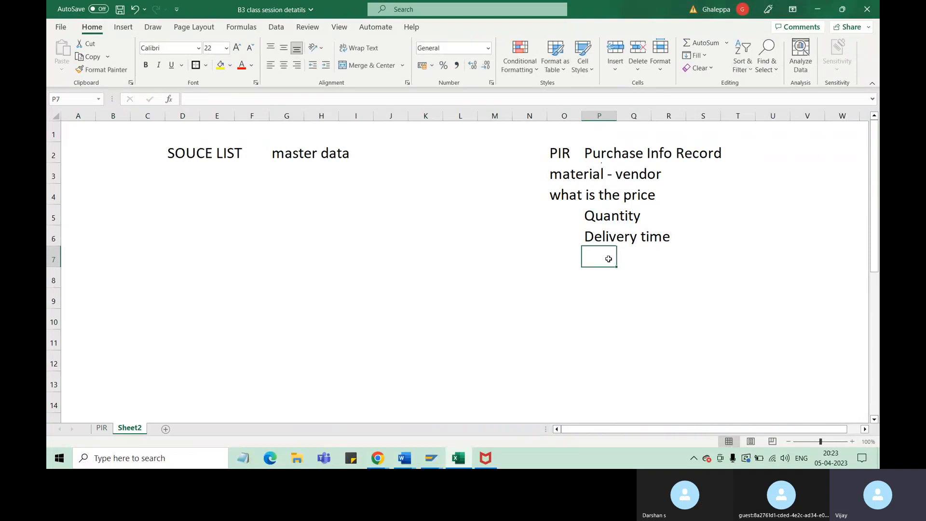
{"action": "type", "text": "Validu"}
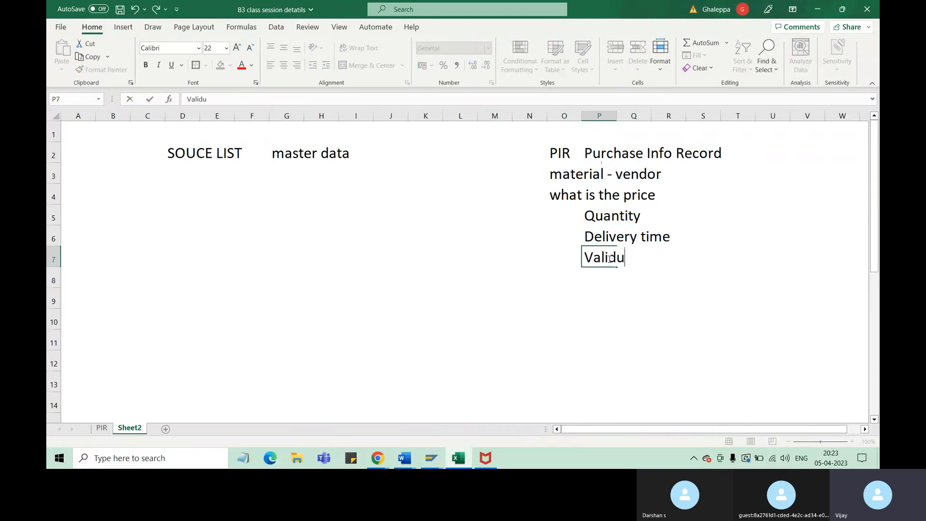
{"action": "key", "text": "BackSpace"}
{"action": "type", "text": "ity"}
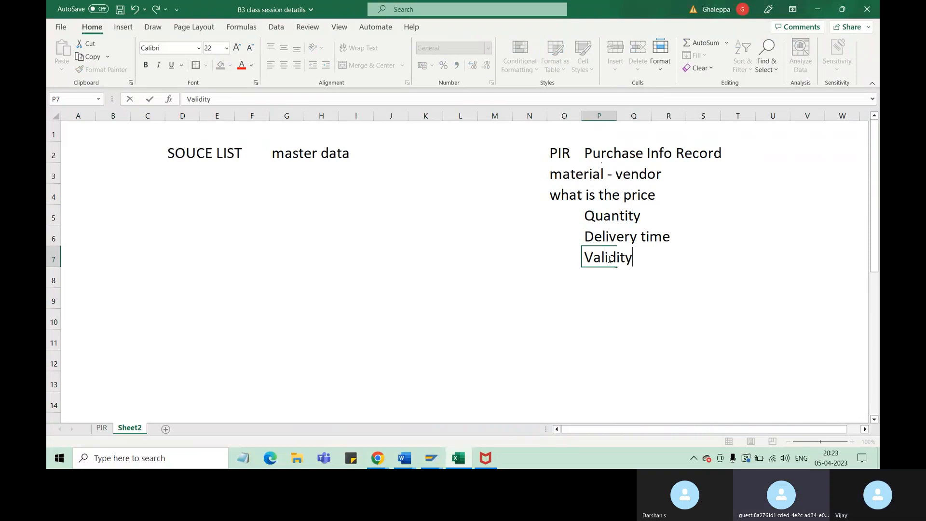
{"action": "left_click", "coordinate": [640, 193]}
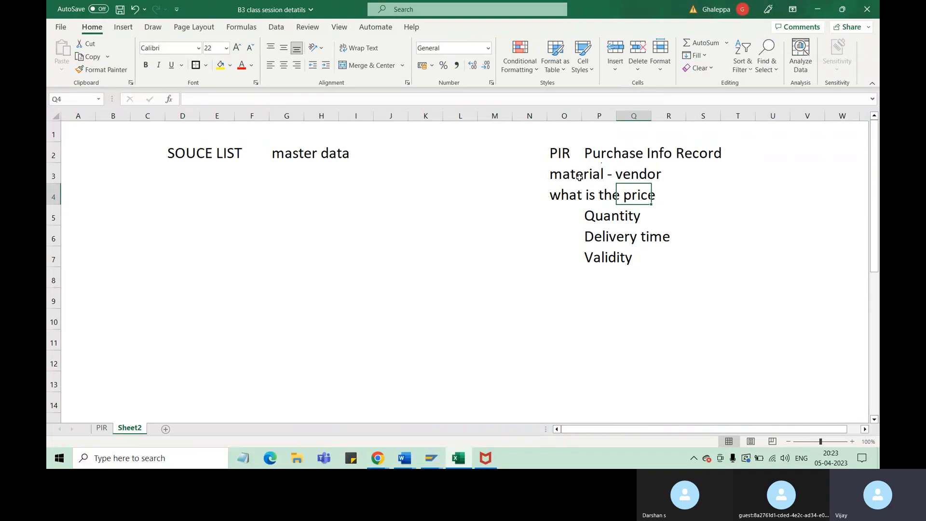
{"action": "left_click", "coordinate": [647, 176]}
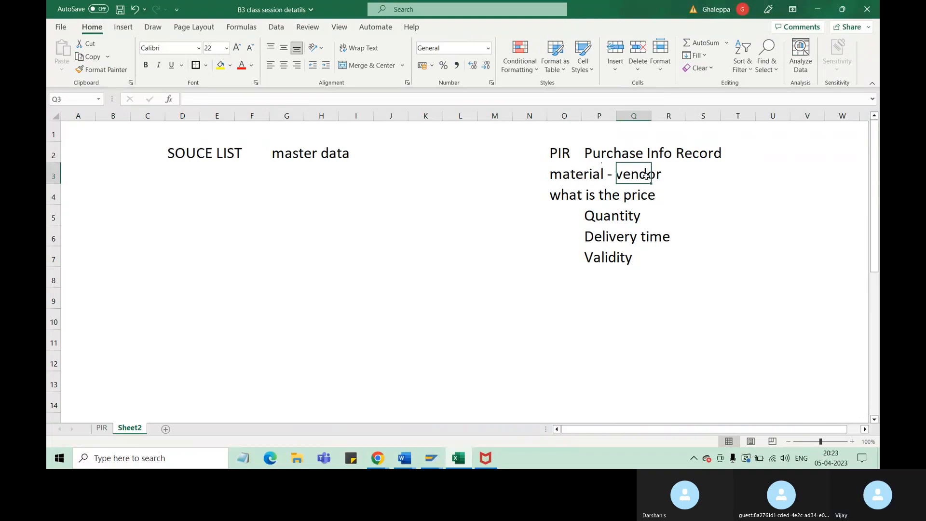
Enter "Conditions" in cell P8, below the validity entry
{"action": "left_click", "coordinate": [604, 256]}
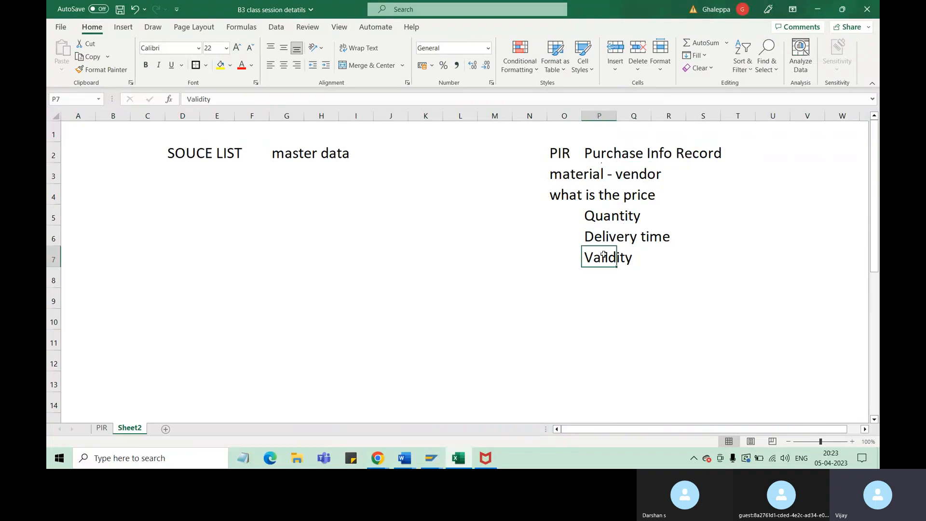
{"action": "left_click", "coordinate": [600, 275]}
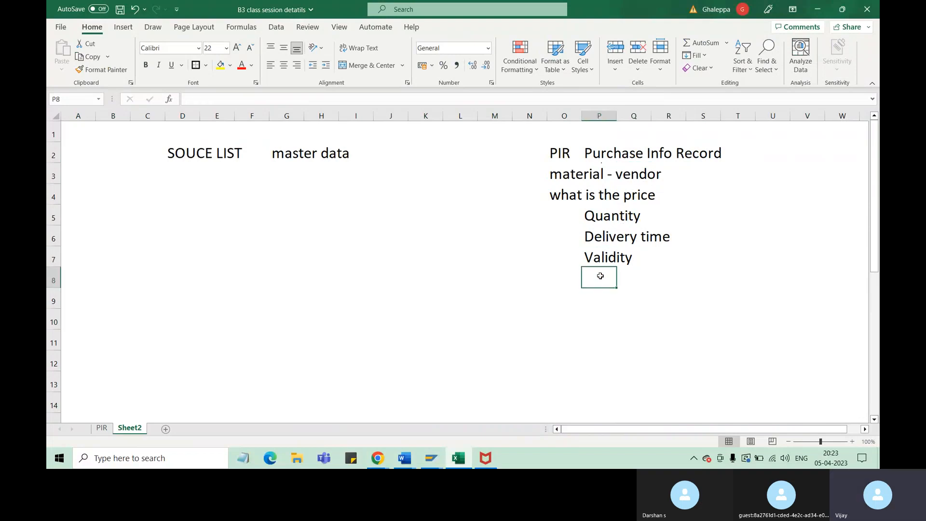
{"action": "type", "text": "Conditio"}
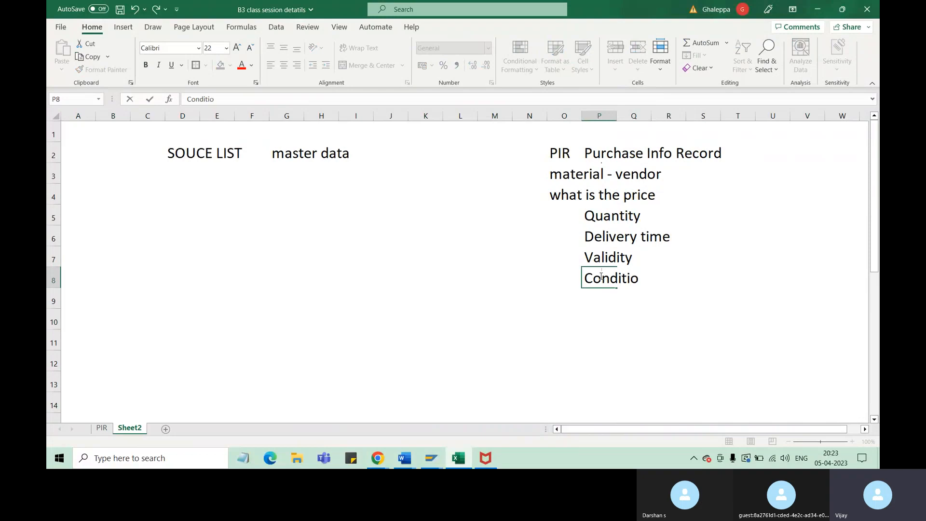
{"action": "type", "text": "ns"}
{"action": "left_click", "coordinate": [717, 270]}
{"action": "left_click", "coordinate": [643, 174]}
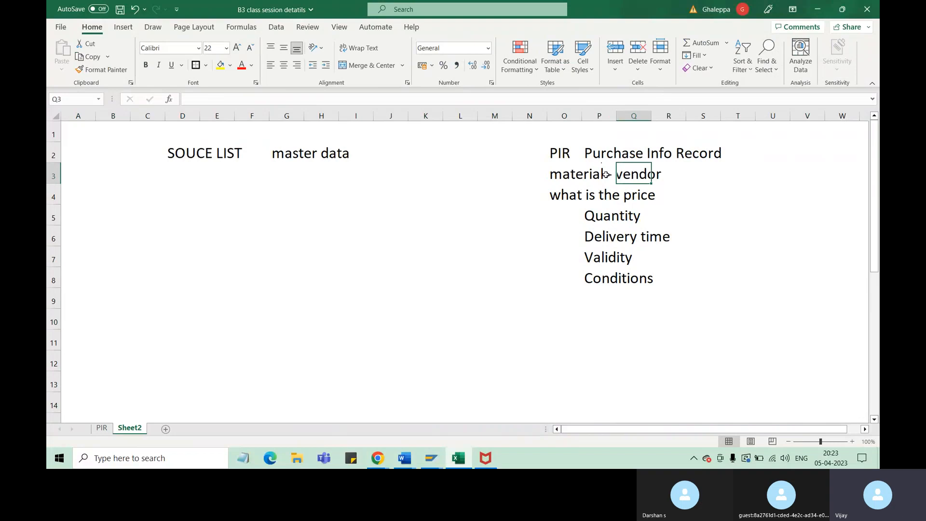
Enter "discount" in cell S8, on the same row as the Conditions entry
{"action": "left_click", "coordinate": [694, 279]}
{"action": "type", "text": "do="}
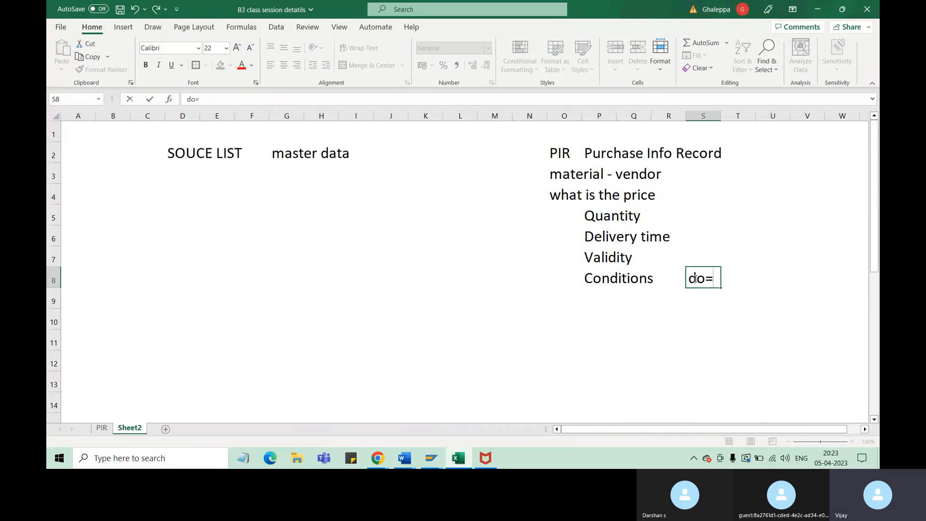
{"action": "key", "text": "BackSpace"}
{"action": "key", "text": "BackSpace"}
{"action": "type", "text": "isc"}
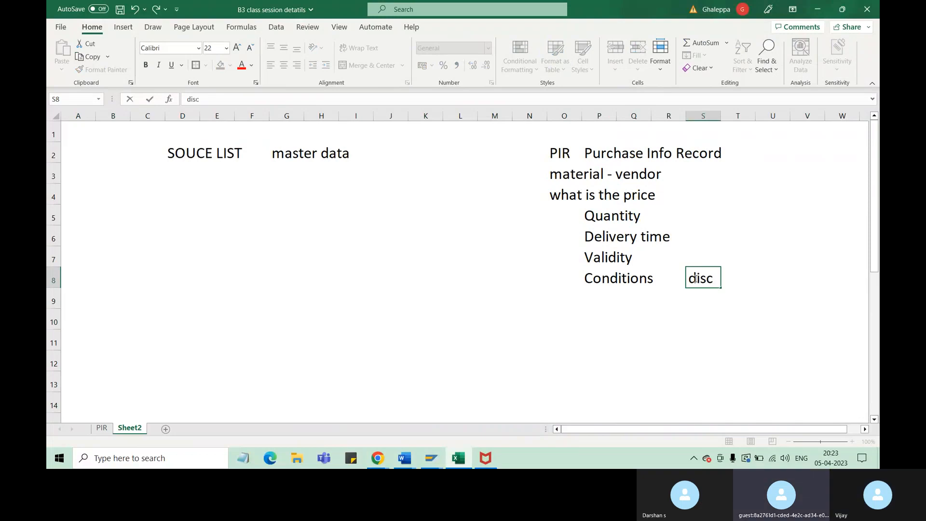
{"action": "type", "text": "ount"}
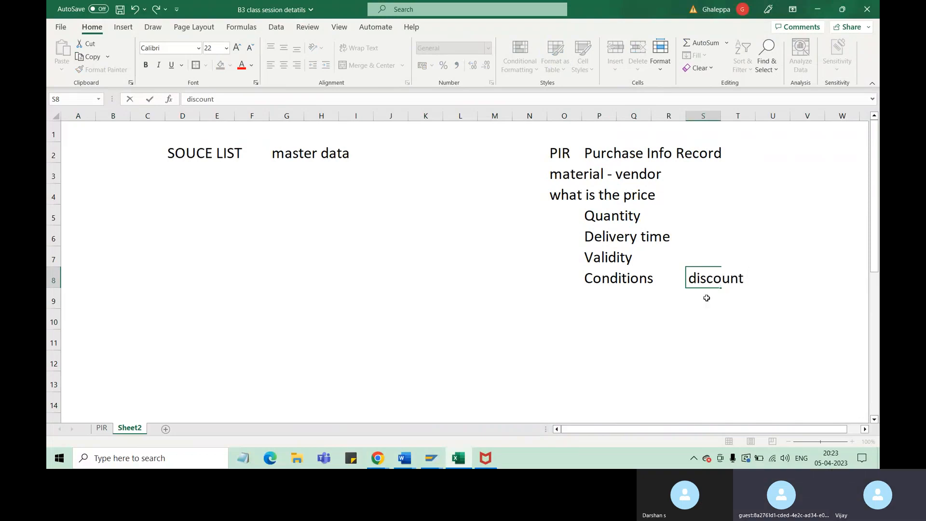
Enter "additional charges" in cell S9 and "scaling" in cell S10, below the discount entry
{"action": "key", "text": "Return"}
{"action": "type", "text": "addit"}
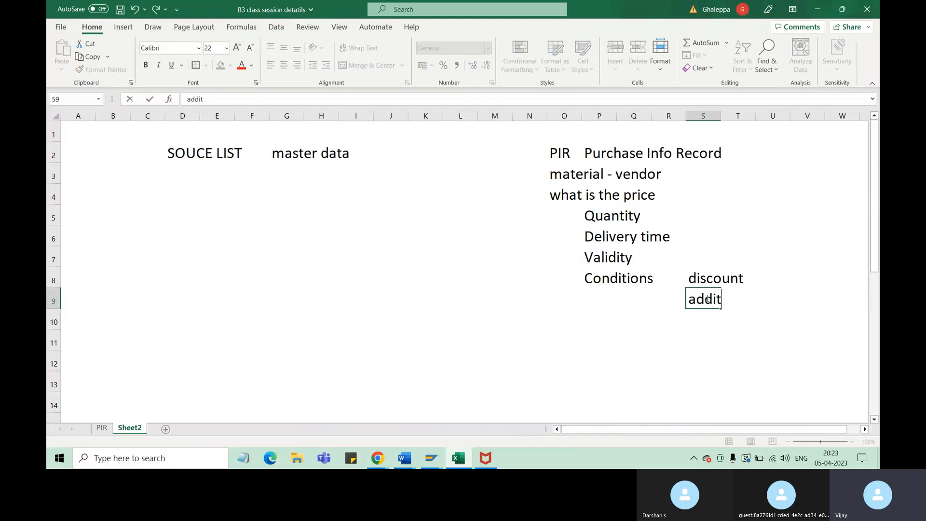
{"action": "type", "text": "itional ch"}
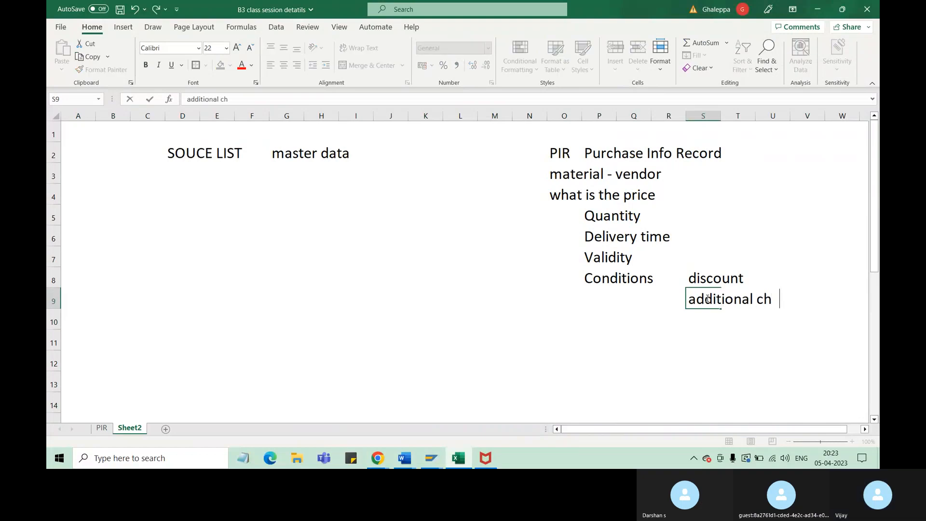
{"action": "type", "text": "arges"}
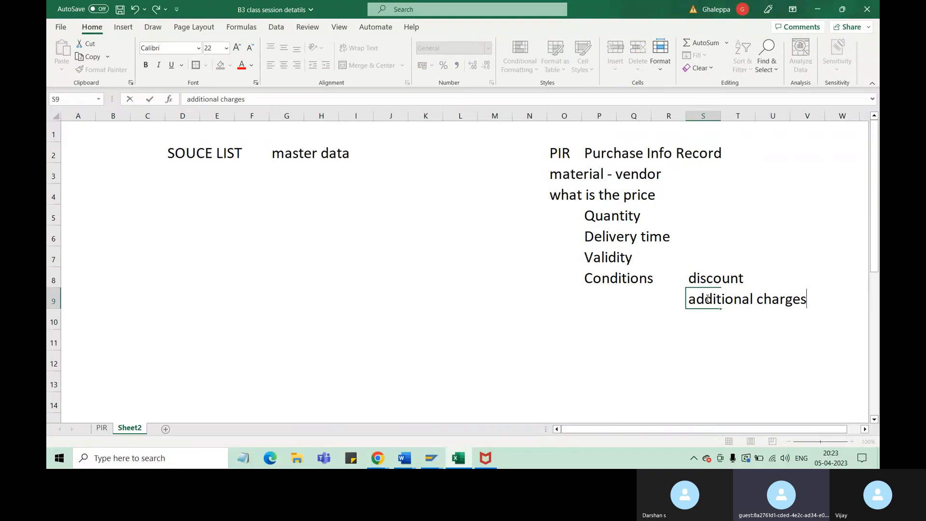
{"action": "left_click", "coordinate": [738, 333]}
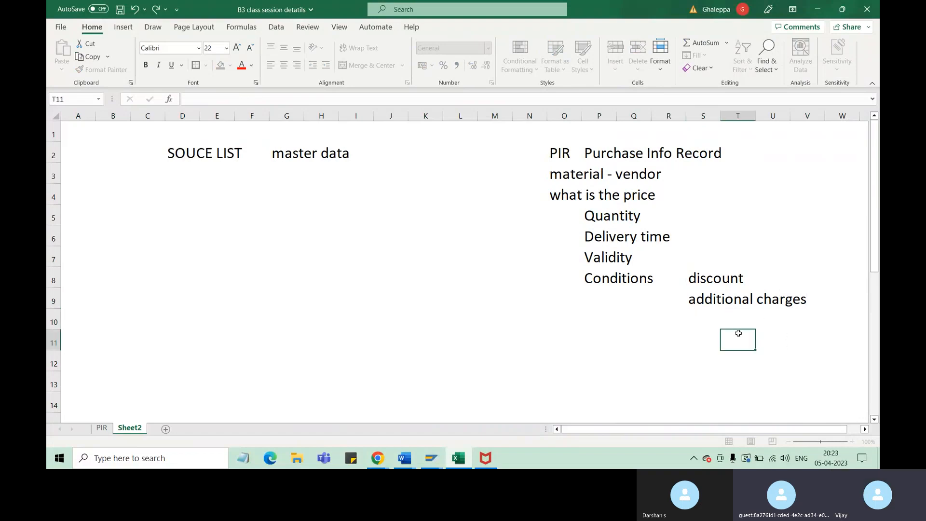
{"action": "left_click", "coordinate": [799, 302]}
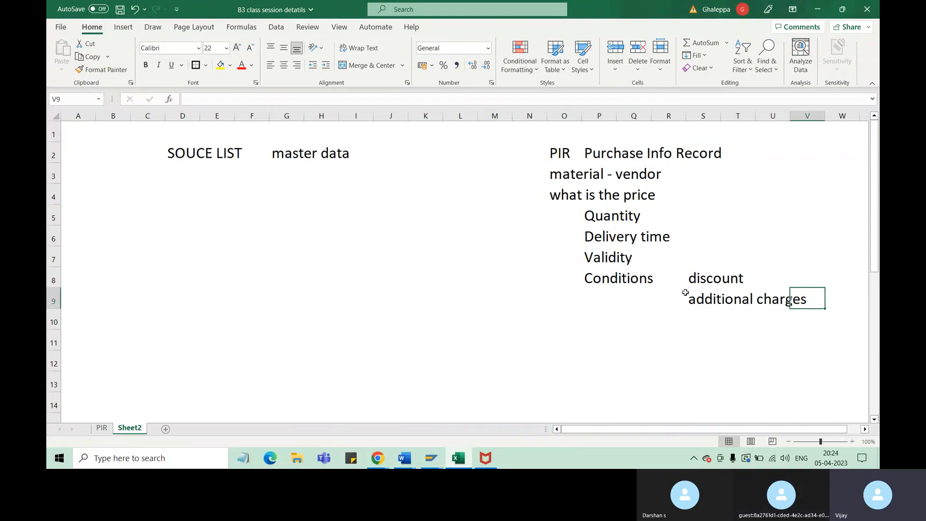
{"action": "left_click", "coordinate": [710, 319]}
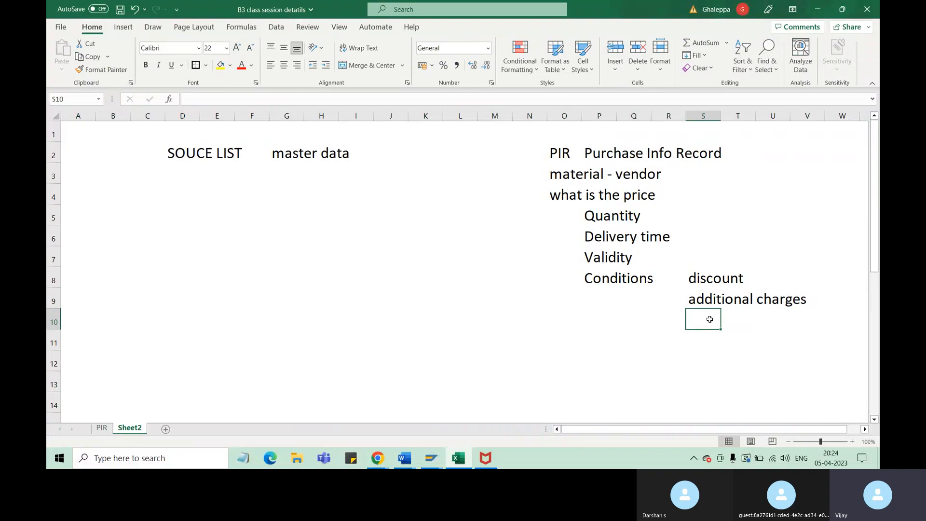
{"action": "type", "text": "scaling"}
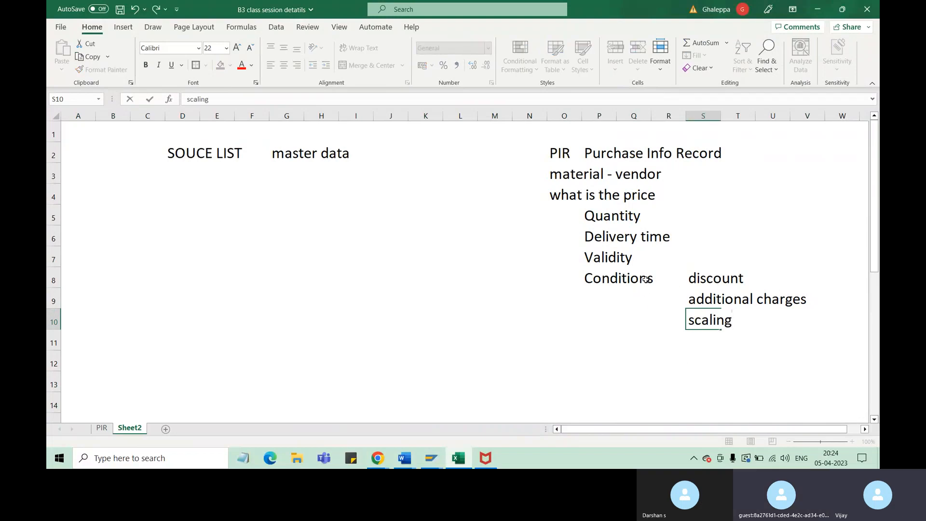
Merge and center cells P8:Q10 around the Conditions label and align it vertically to the middle
{"action": "left_click_drag", "start_coordinate": [646, 283], "coordinate": [645, 306]}
{"action": "left_click", "coordinate": [607, 280]}
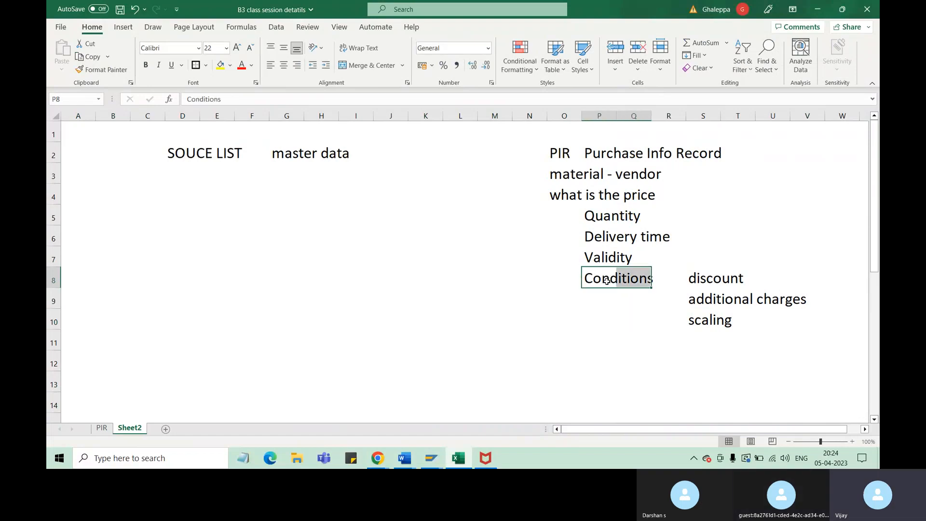
{"action": "left_click_drag", "start_coordinate": [606, 282], "coordinate": [646, 317]}
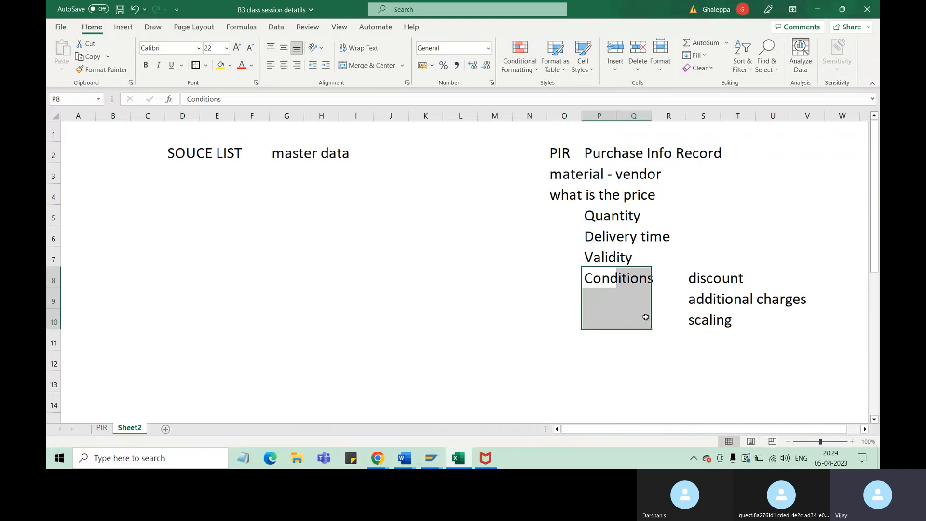
{"action": "left_click", "coordinate": [367, 66]}
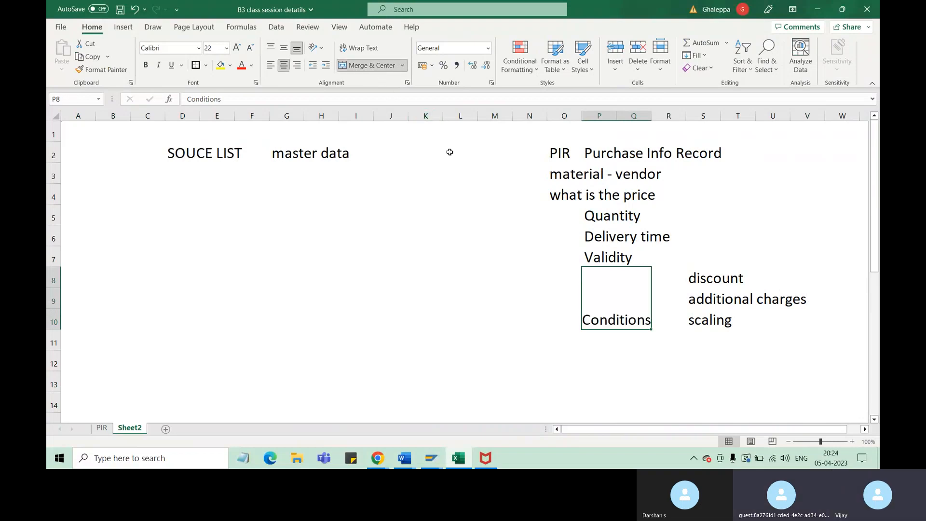
{"action": "left_click", "coordinate": [284, 48]}
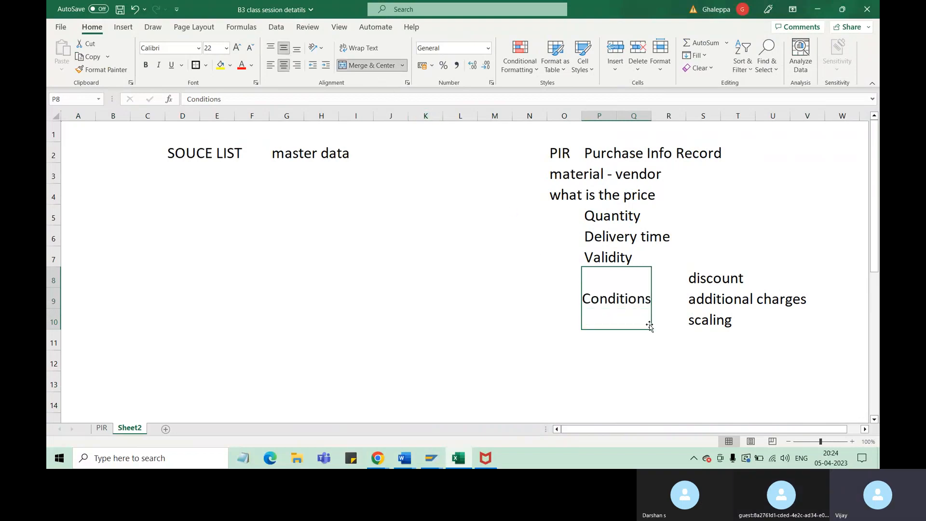
{"action": "left_click", "coordinate": [712, 319]}
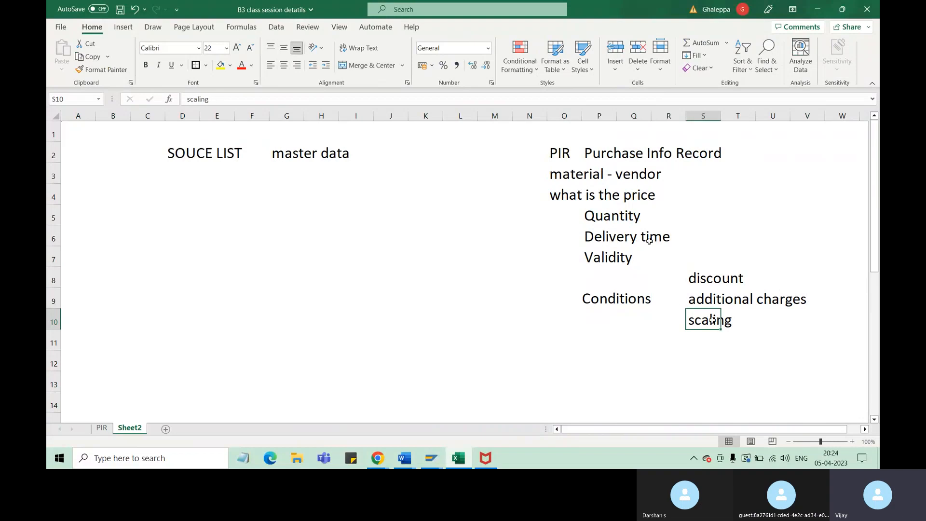
{"action": "left_click", "coordinate": [723, 281]}
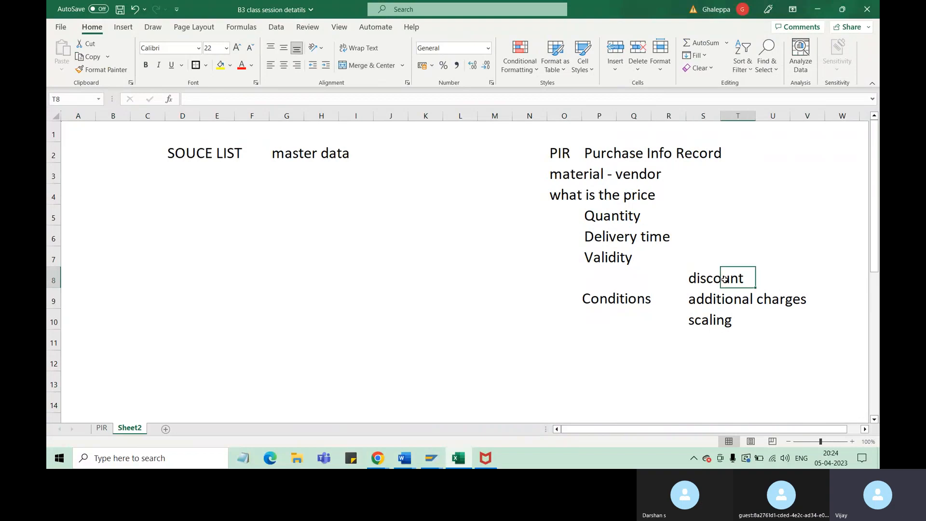
Enter "Net price" in cell S7 above the discount entry, and fill the PIR cell O2 with yellow
{"action": "left_click", "coordinate": [718, 299]}
{"action": "left_click", "coordinate": [708, 266]}
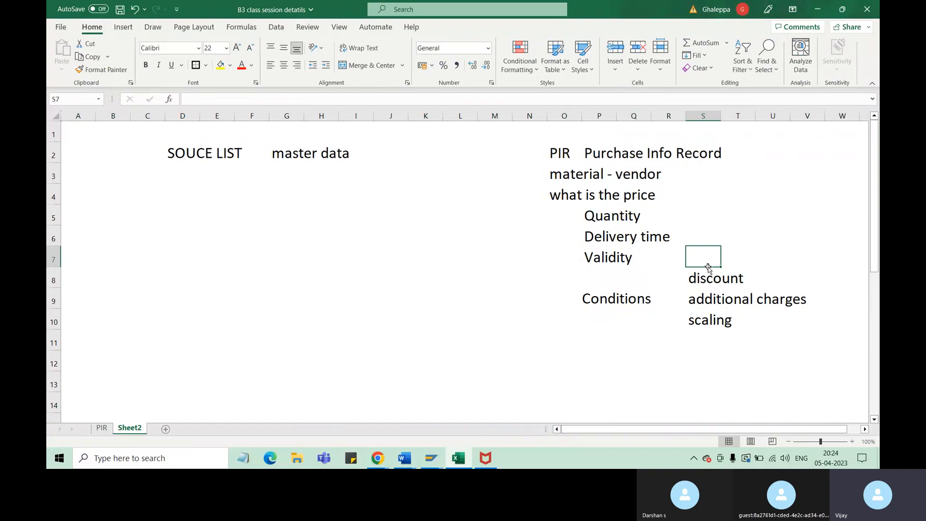
{"action": "type", "text": "Net pr"}
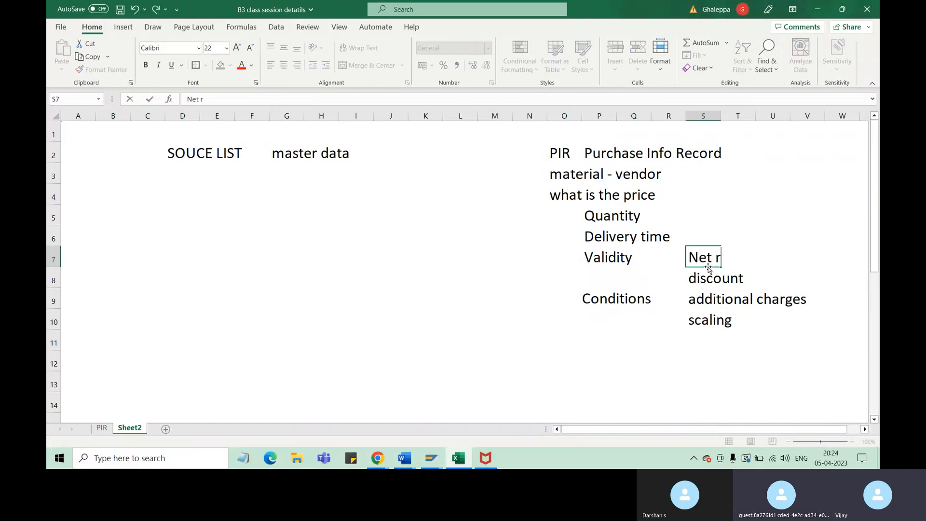
{"action": "key", "text": "BackSpace"}
{"action": "key", "text": "BackSpace"}
{"action": "type", "text": "pr"}
{"action": "left_click", "coordinate": [560, 153]}
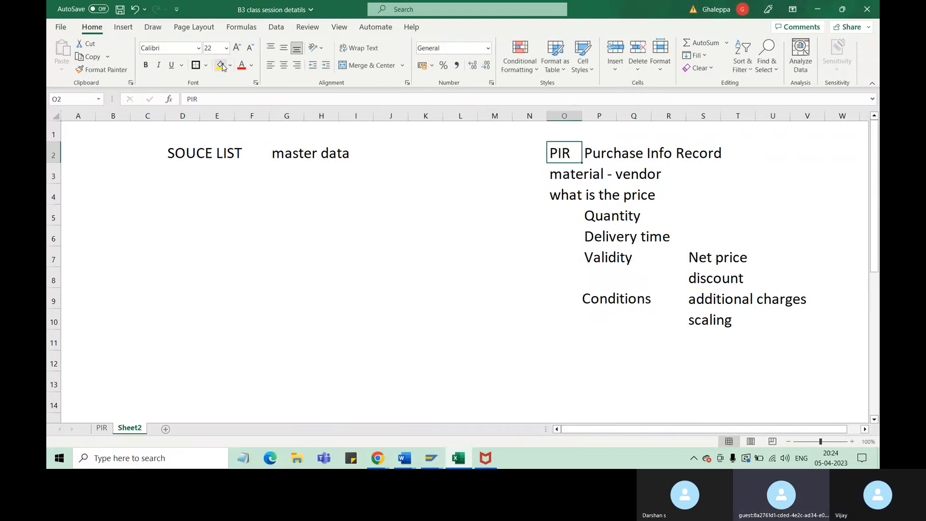
{"action": "left_click", "coordinate": [221, 65]}
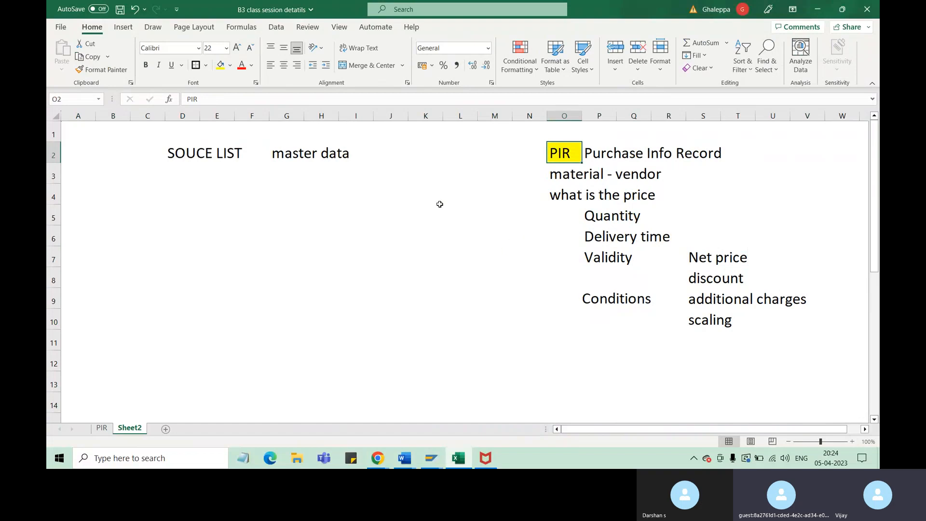
Number the source list heading by entering 1 in cell D1 and 2 in cell E1 above it
{"action": "left_click", "coordinate": [185, 152]}
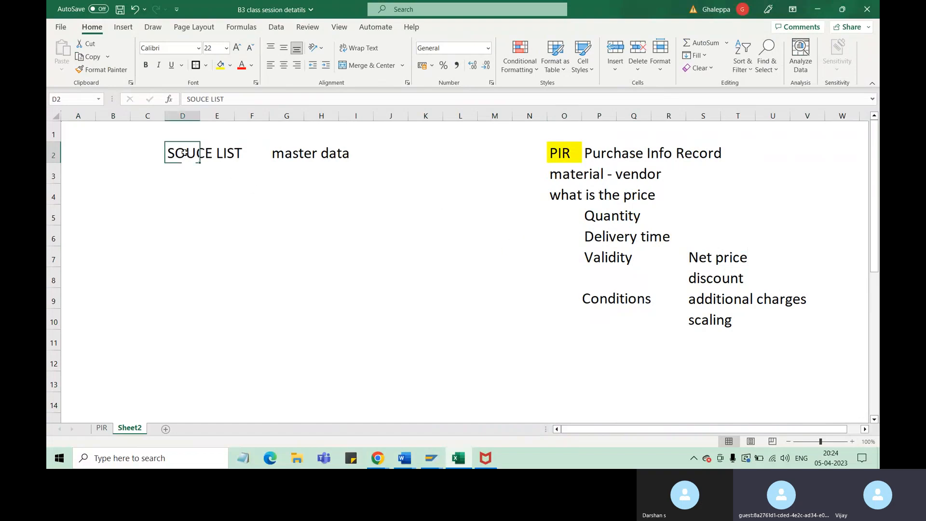
{"action": "left_click", "coordinate": [230, 156]}
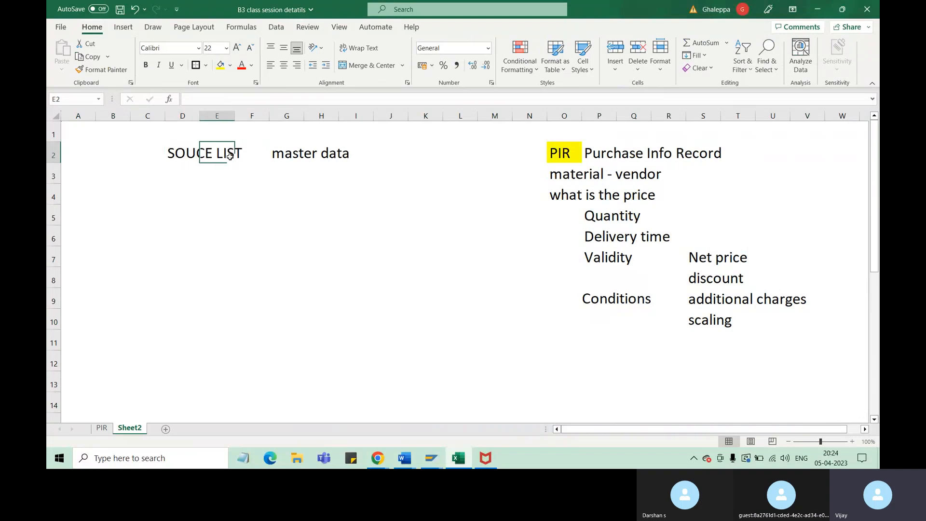
{"action": "left_click", "coordinate": [195, 155]}
{"action": "left_click", "coordinate": [195, 139]}
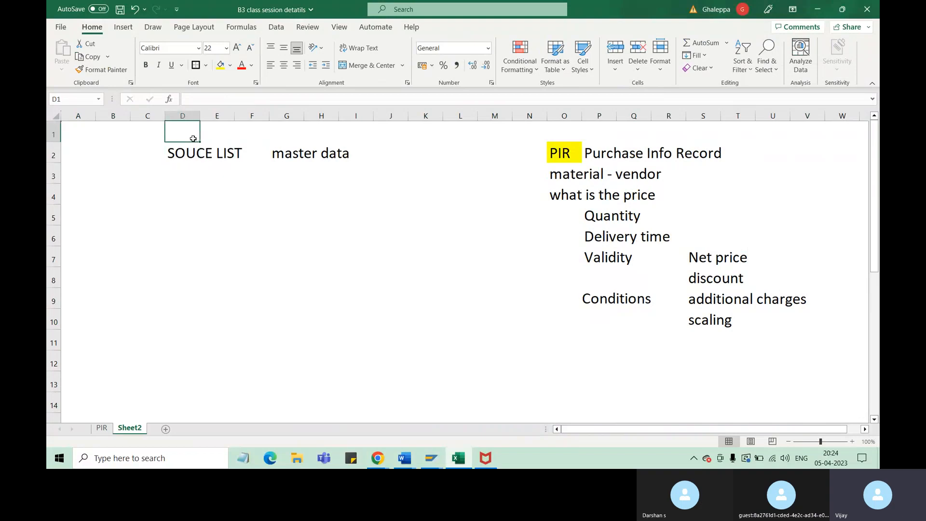
{"action": "type", "text": "1"}
{"action": "left_click", "coordinate": [228, 140]}
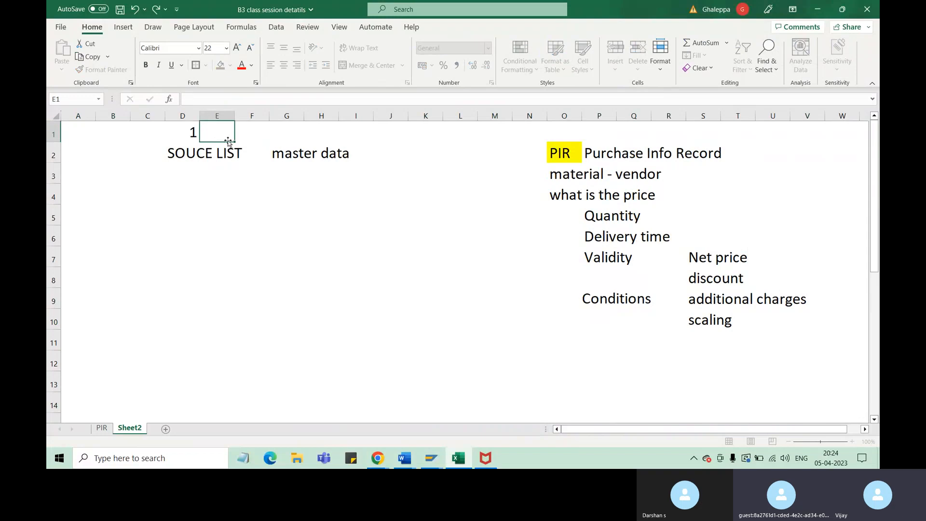
{"action": "type", "text": "2"}
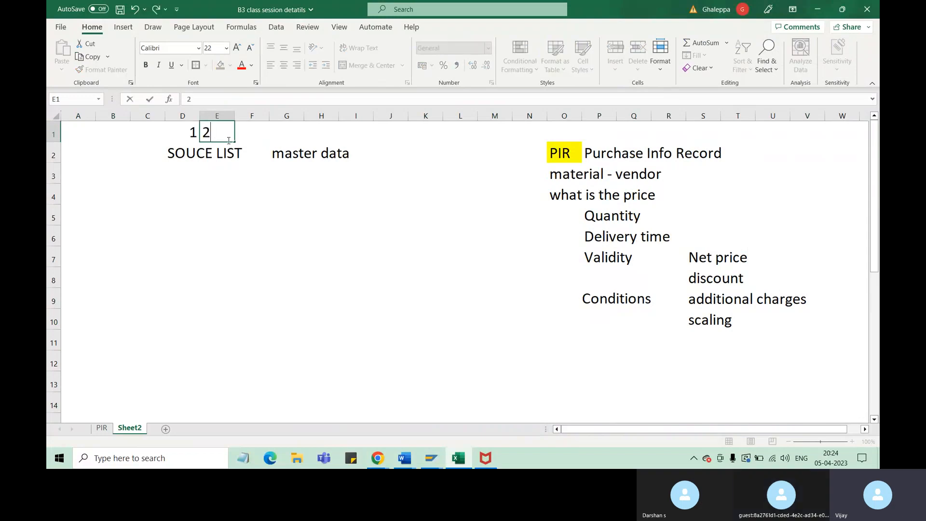
{"action": "left_click", "coordinate": [235, 236]}
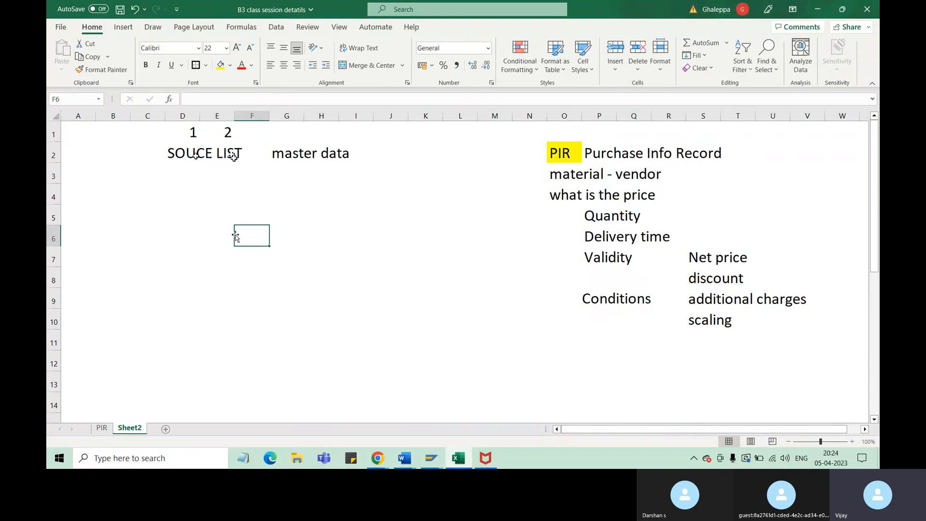
Enter "MAT1" in cell B4, below and to the left of the source list heading
{"action": "left_click", "coordinate": [115, 189]}
{"action": "type", "text": "m"}
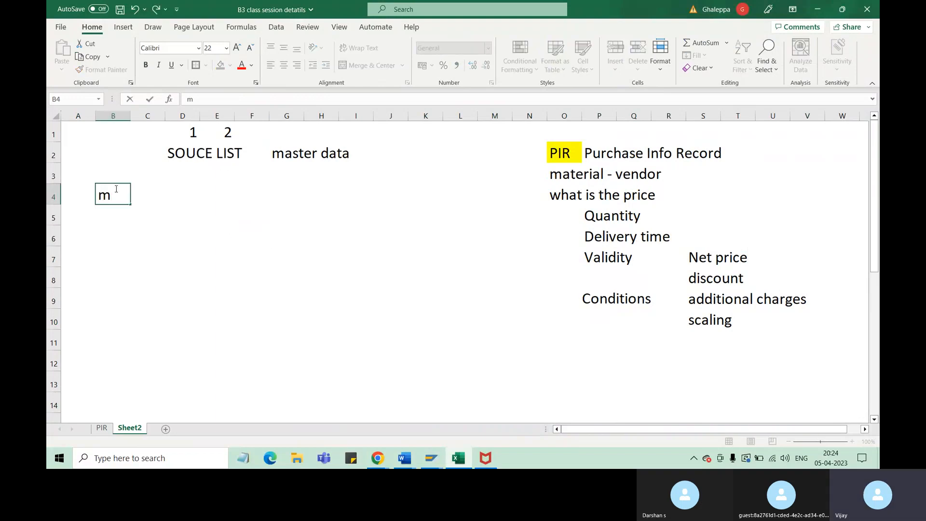
{"action": "key", "text": "BackSpace"}
{"action": "type", "text": "MAT1"}
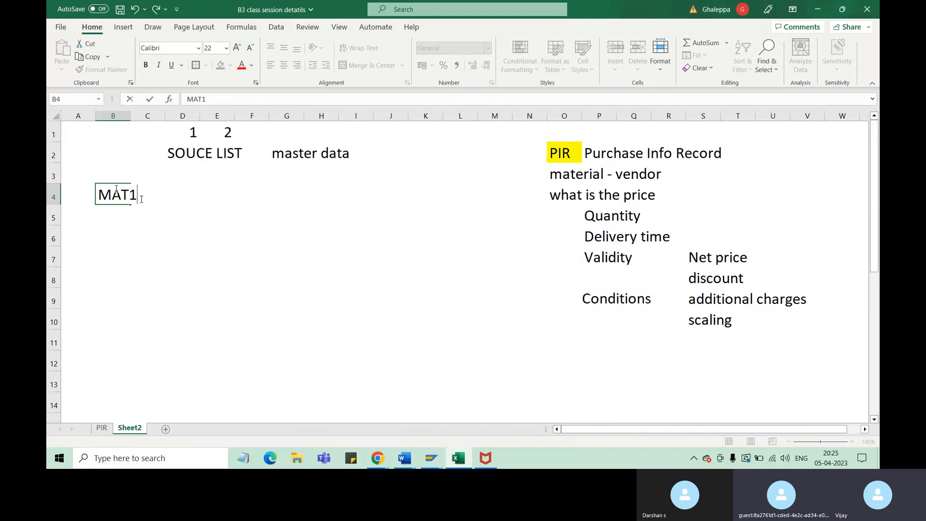
List "VendorA", "Vendor B" and "Vendor C" in cells F4 to F6, beginning on the MAT1 row
{"action": "left_click", "coordinate": [236, 186]}
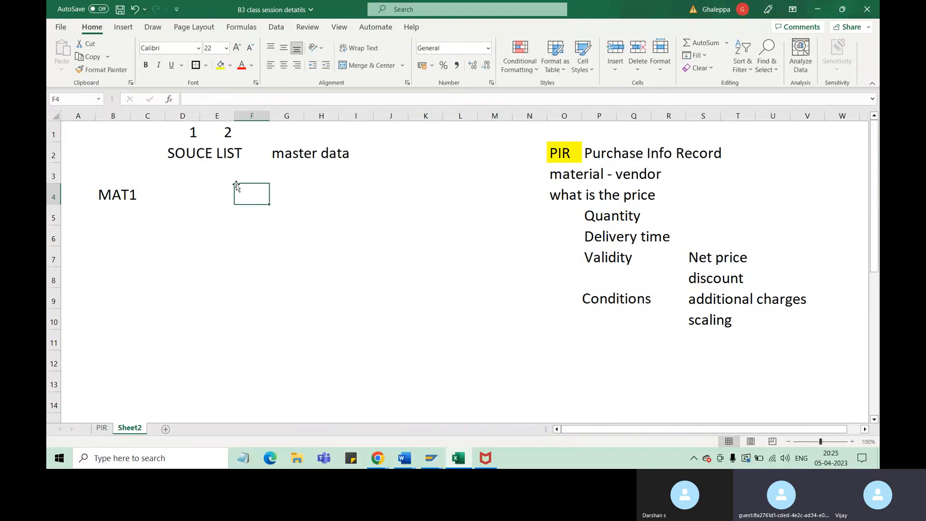
{"action": "type", "text": "Vendors"}
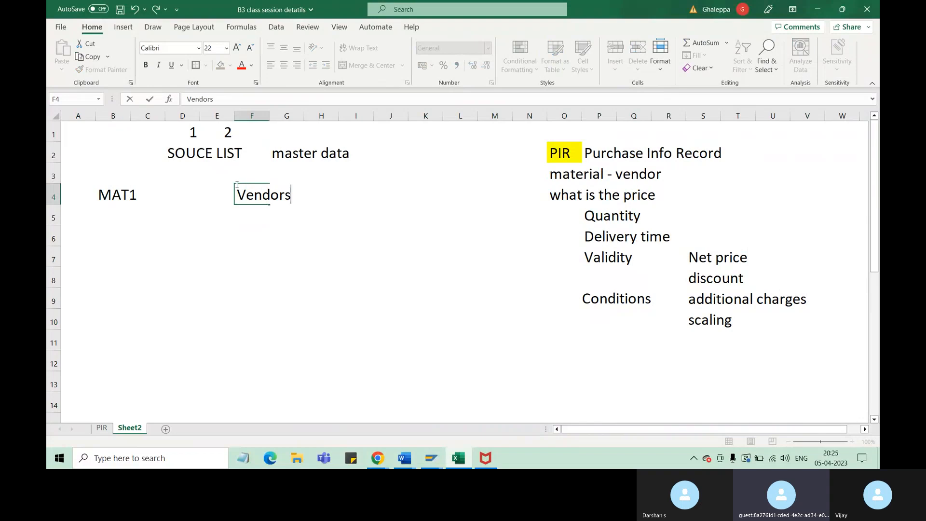
{"action": "key", "text": "BackSpace"}
{"action": "type", "text": "A"}
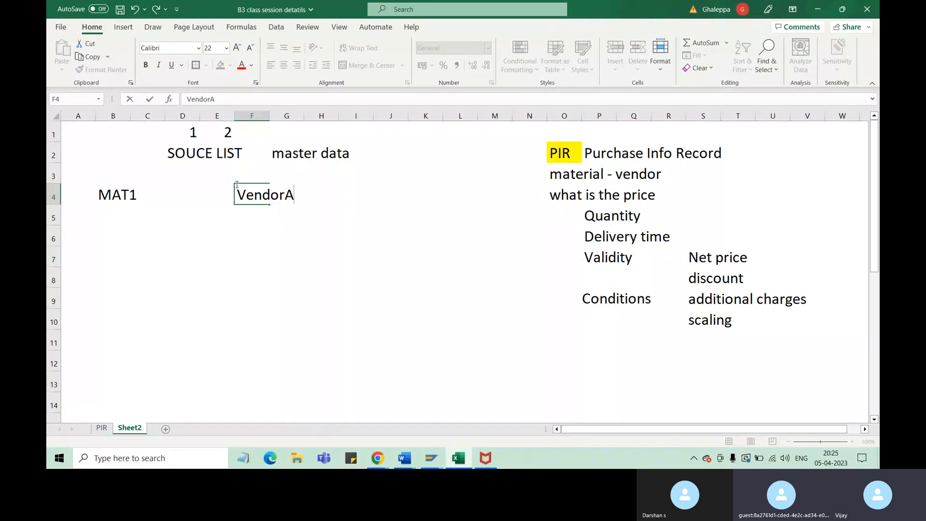
{"action": "left_click", "coordinate": [250, 215]}
{"action": "type", "text": "Vendor"}
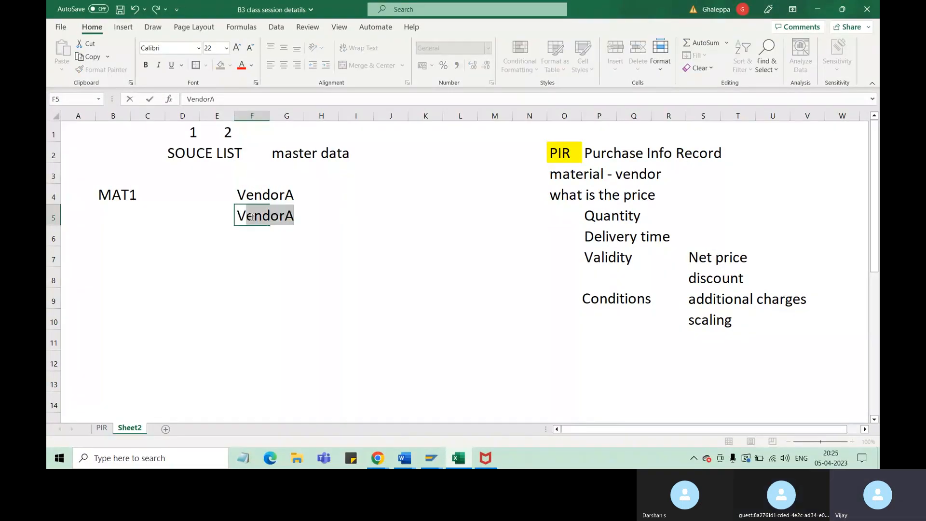
{"action": "type", "text": " B"}
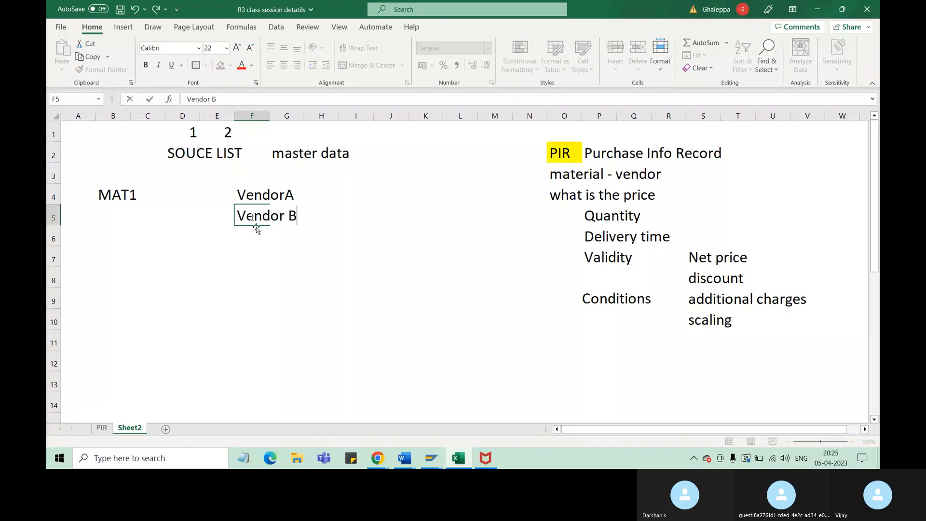
{"action": "left_click", "coordinate": [259, 240]}
{"action": "type", "text": "Vendo"}
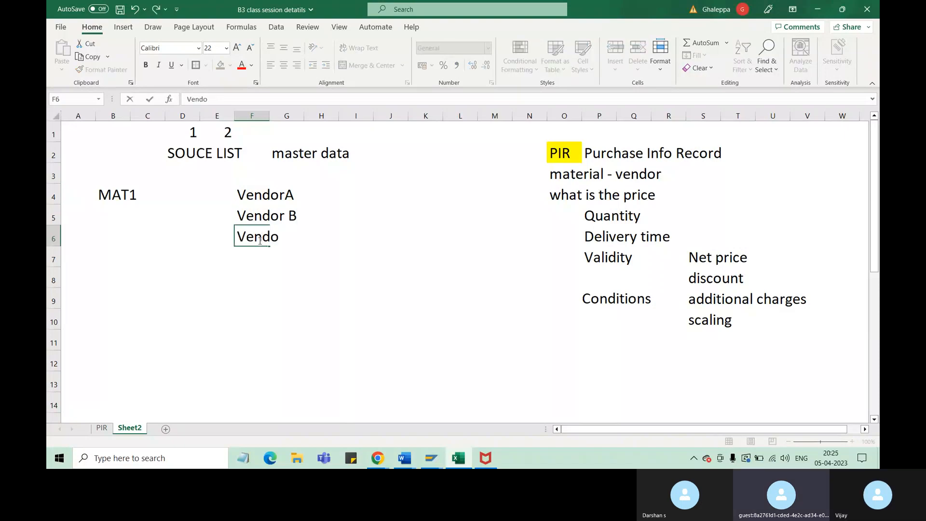
{"action": "type", "text": "r C"}
{"action": "left_click", "coordinate": [323, 293]}
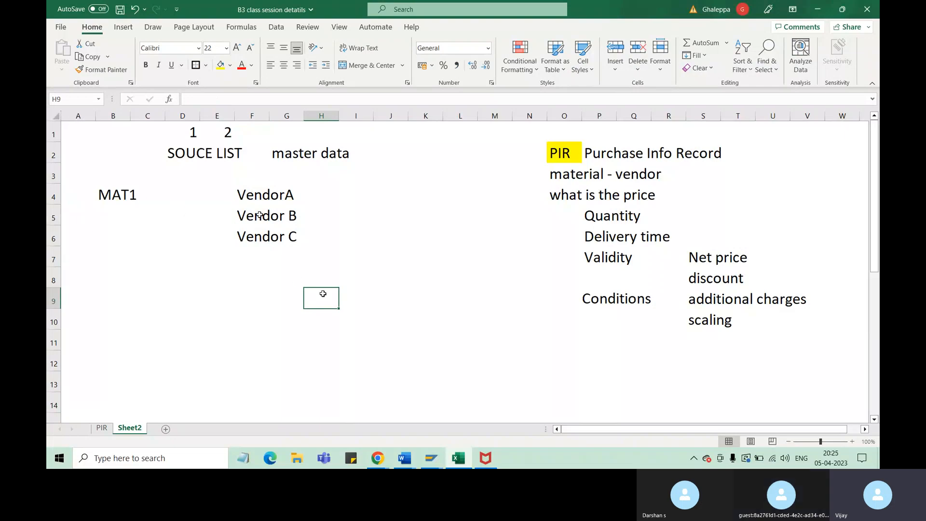
{"action": "left_click", "coordinate": [286, 200]}
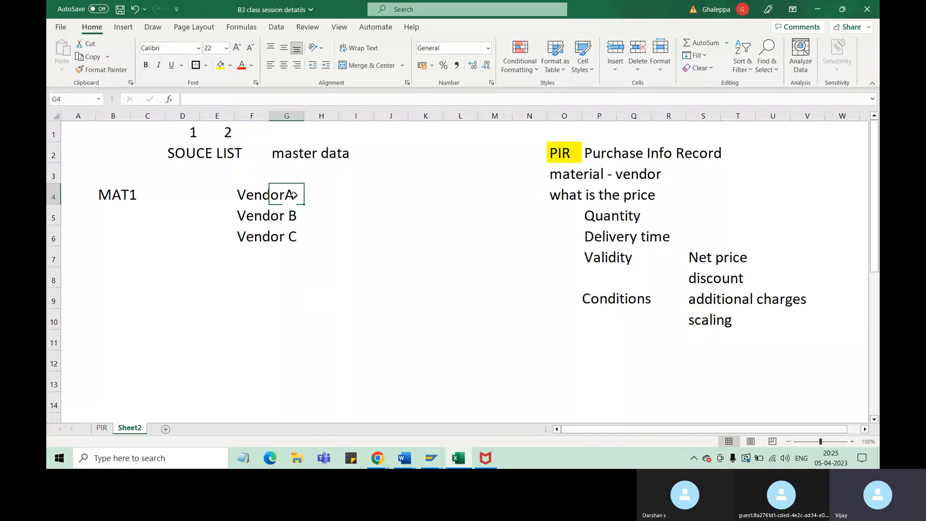
{"action": "left_click", "coordinate": [134, 195]}
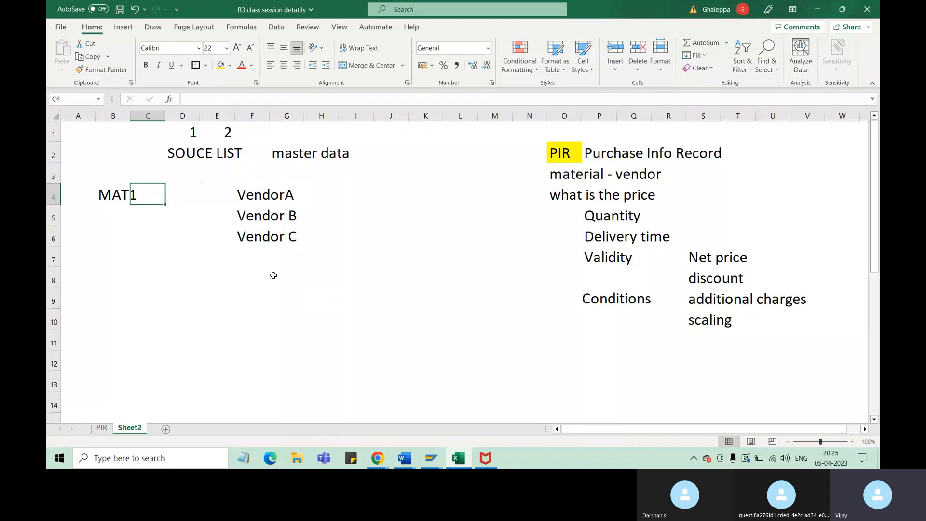
{"action": "left_click", "coordinate": [122, 194]}
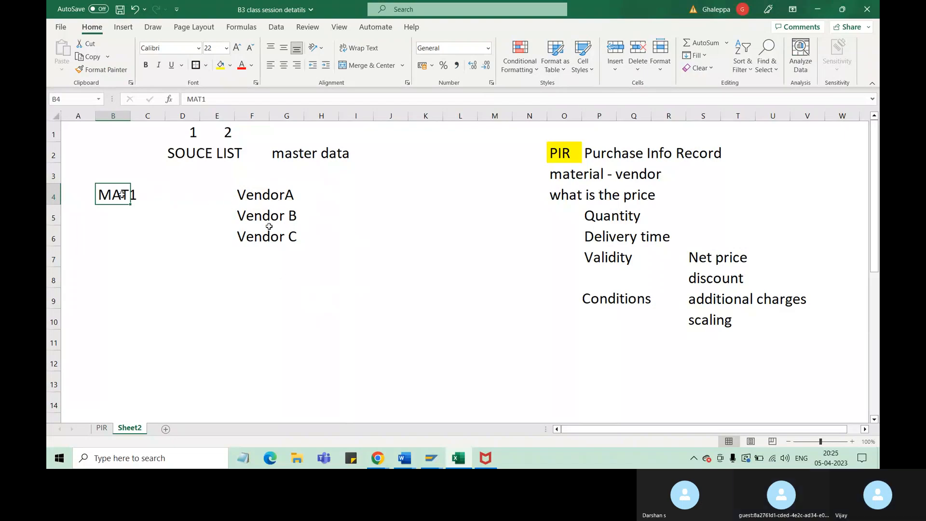
{"action": "left_click", "coordinate": [255, 197]}
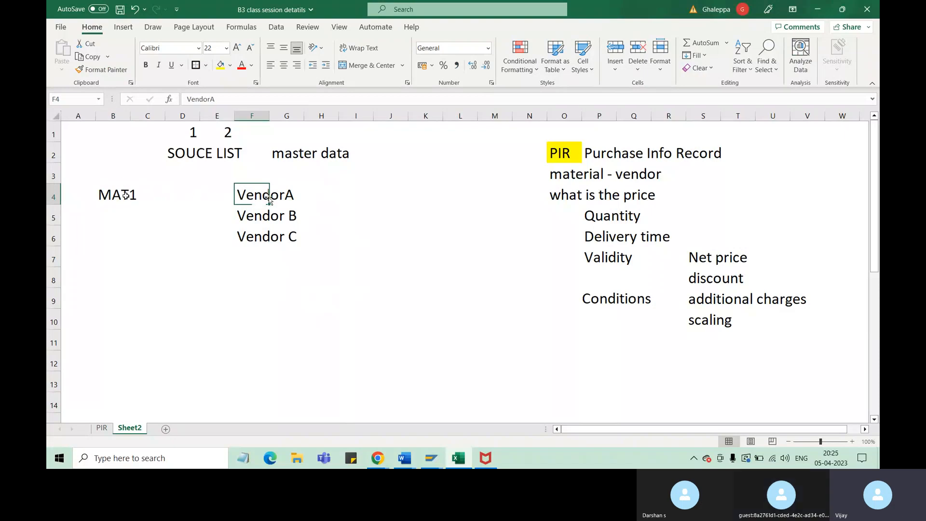
Enter "location" in cell I4, on the same row as VendorA
{"action": "left_click", "coordinate": [352, 198]}
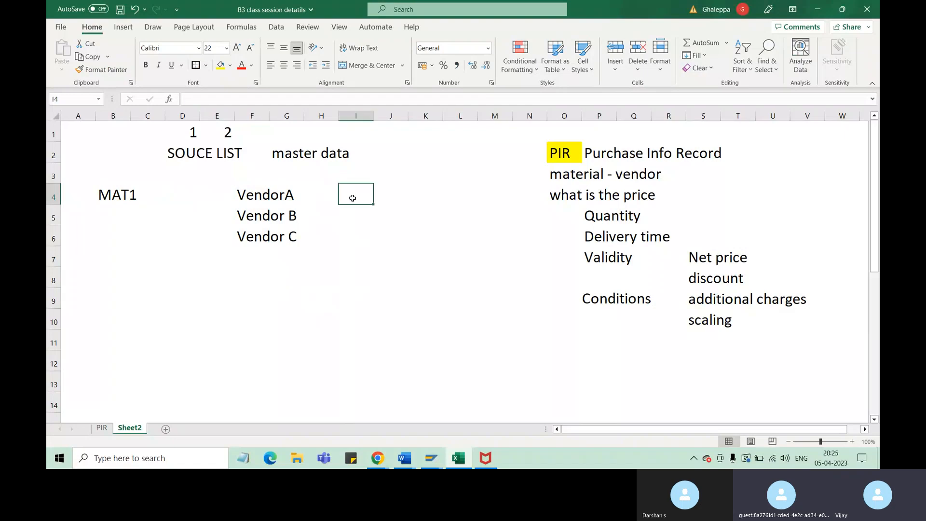
{"action": "type", "text": "location"}
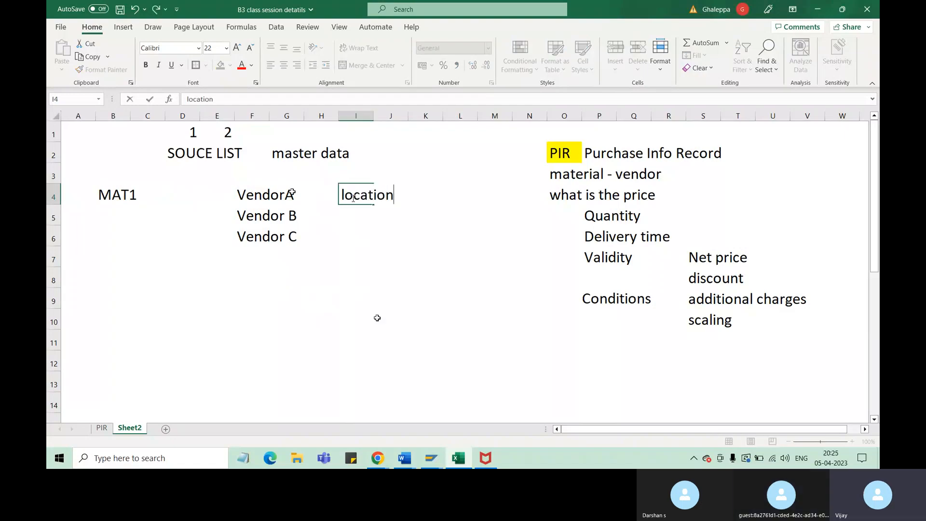
{"action": "left_click", "coordinate": [269, 195]}
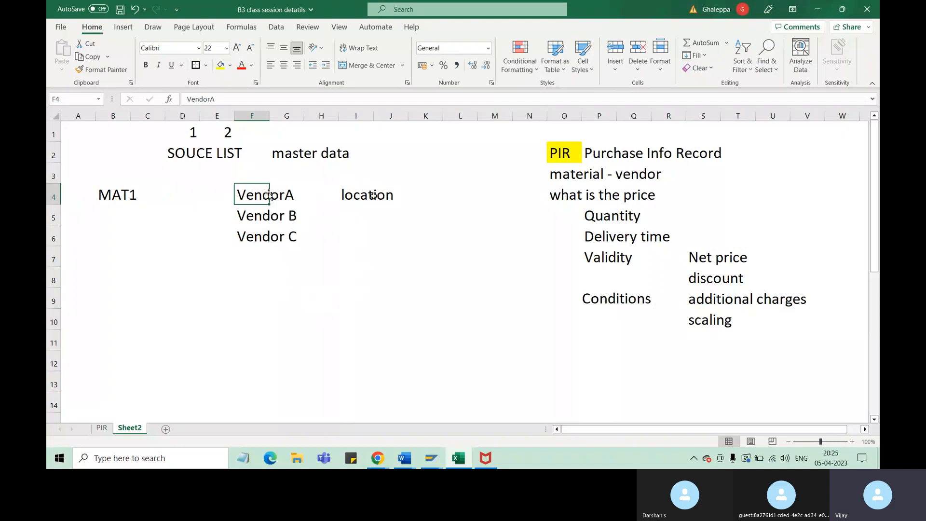
{"action": "left_click", "coordinate": [276, 217]}
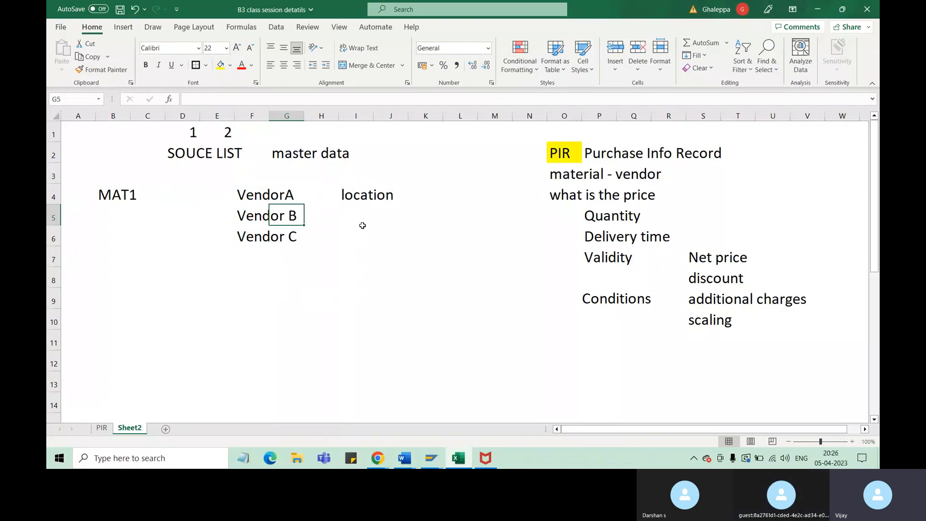
{"action": "left_click", "coordinate": [248, 218]}
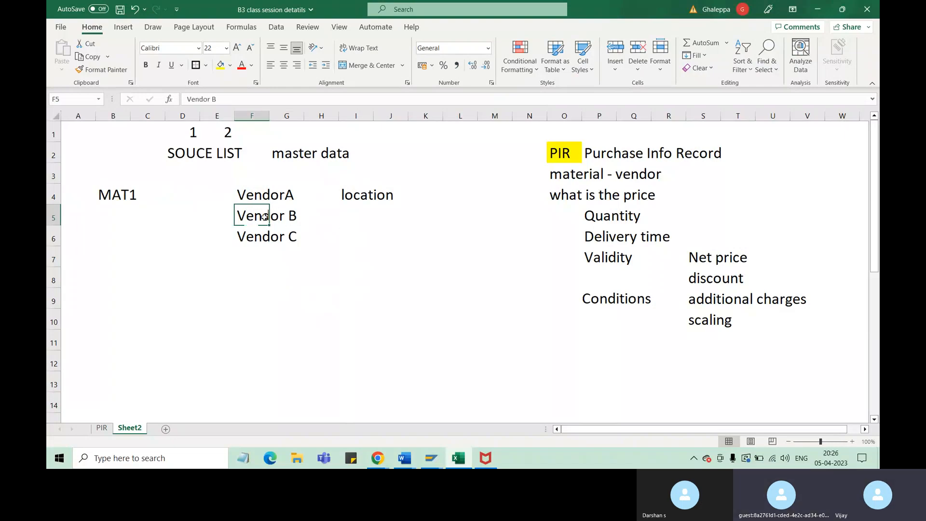
{"action": "left_click", "coordinate": [130, 200]}
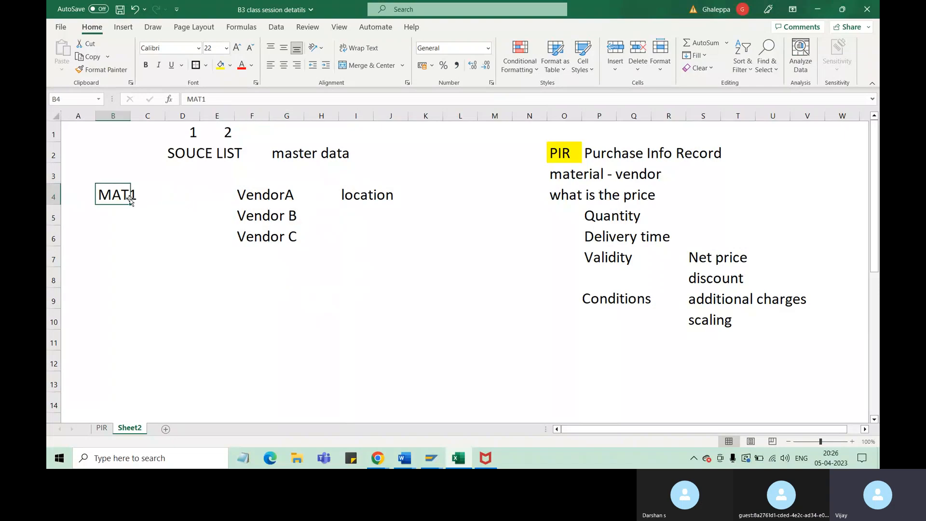
{"action": "left_click", "coordinate": [292, 217]}
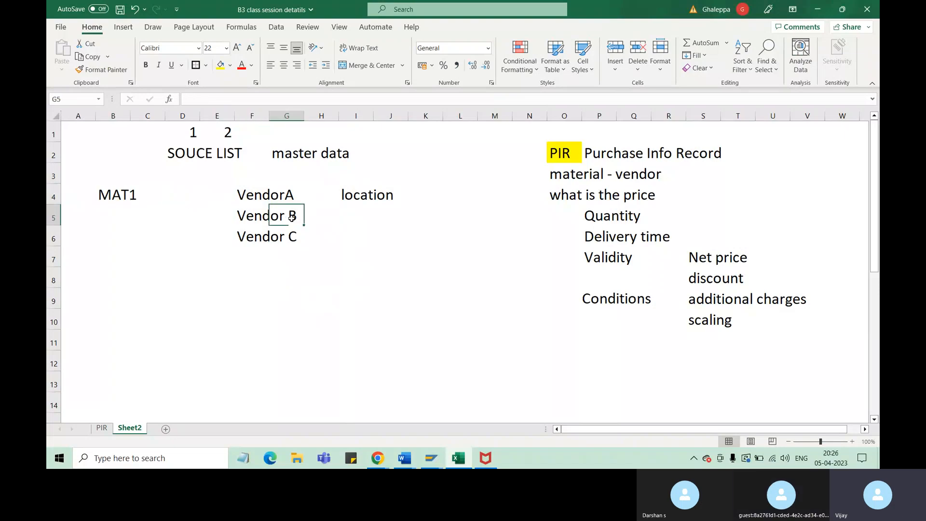
Enter "transportation" in cell S11, below the scaling entry
{"action": "left_click", "coordinate": [695, 341]}
{"action": "type", "text": "tr"}
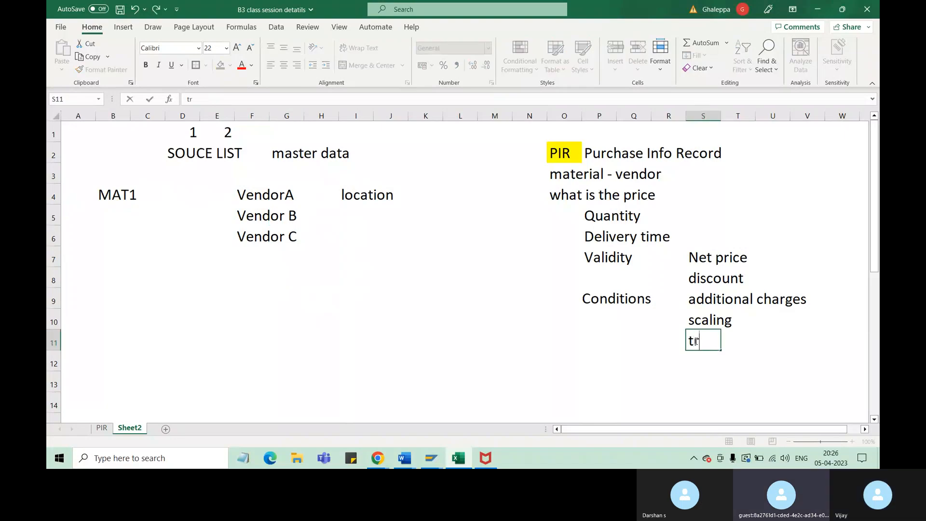
{"action": "type", "text": "anspor"}
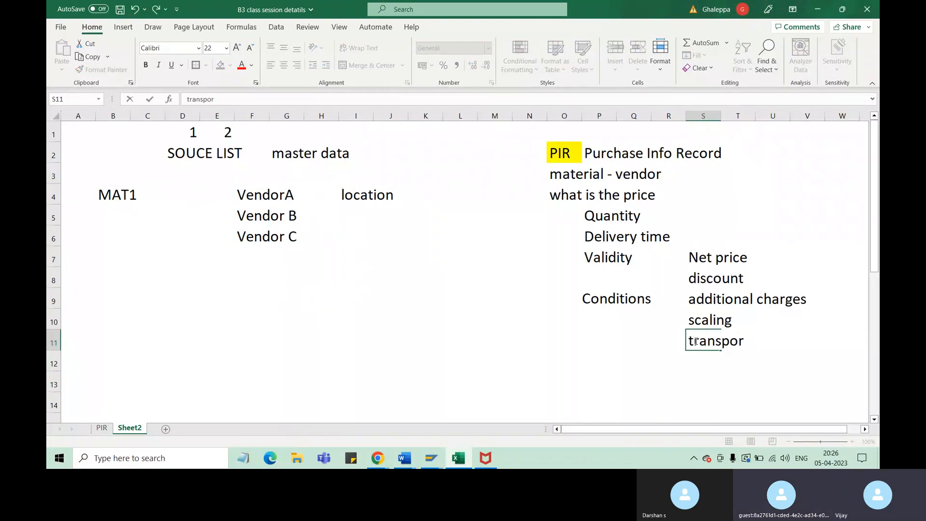
{"action": "type", "text": "tatio"}
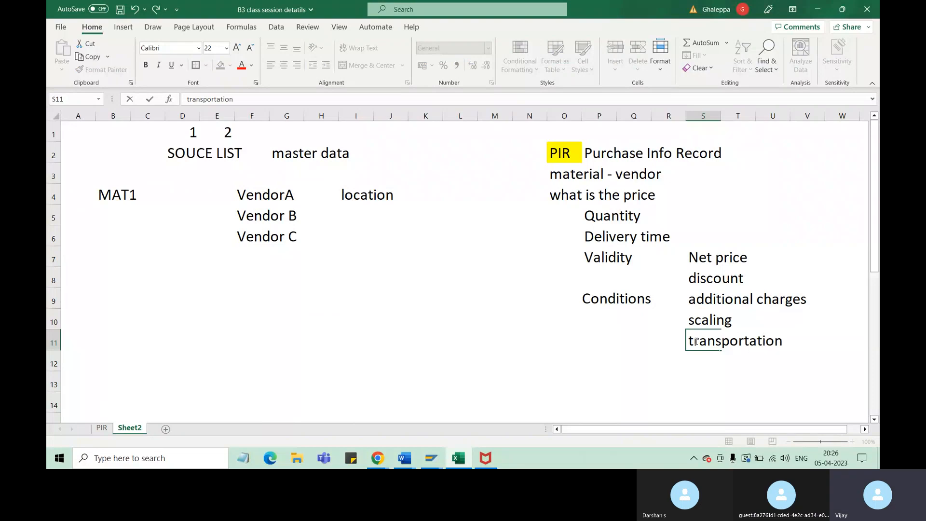
{"action": "type", "text": "n"}
{"action": "left_click", "coordinate": [425, 323]}
{"action": "left_click", "coordinate": [130, 199]}
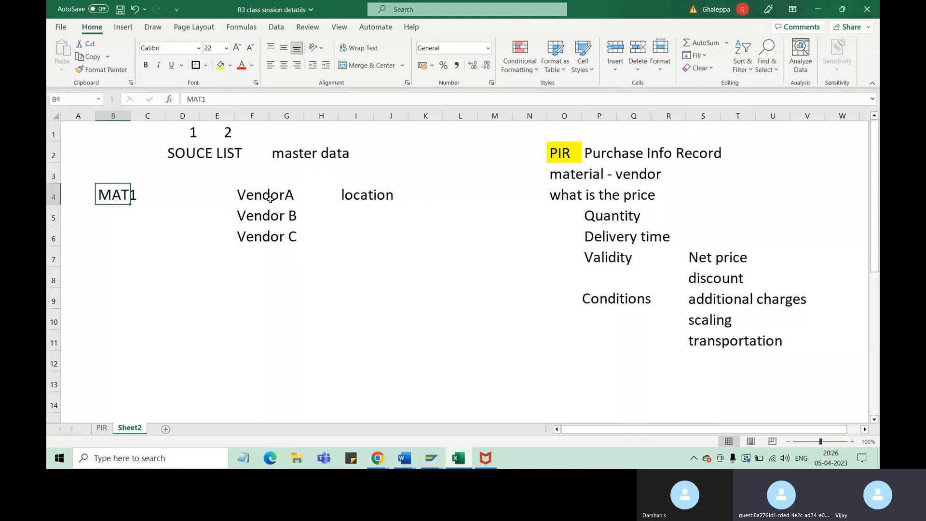
{"action": "left_click", "coordinate": [271, 200]}
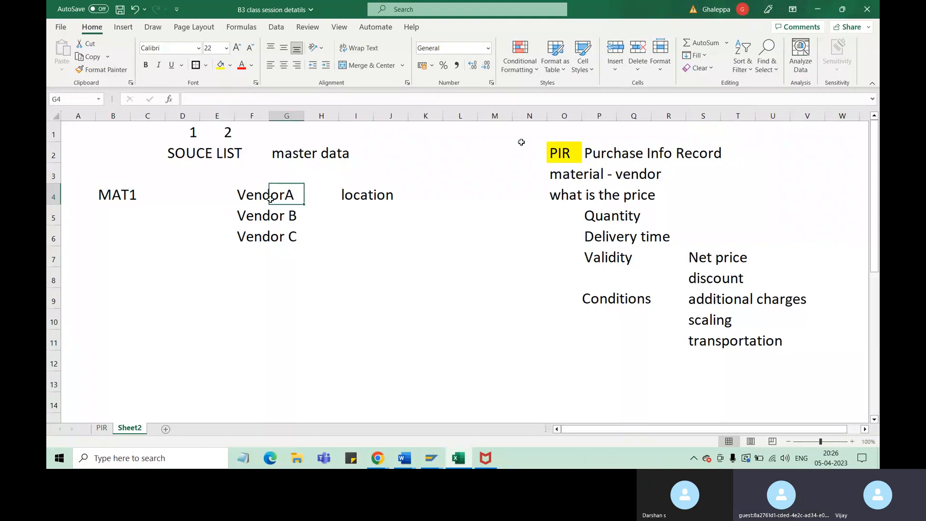
Compare the PIR heading with the MAT1 material and the vendor entries in the source list example
{"action": "left_click", "coordinate": [563, 154]}
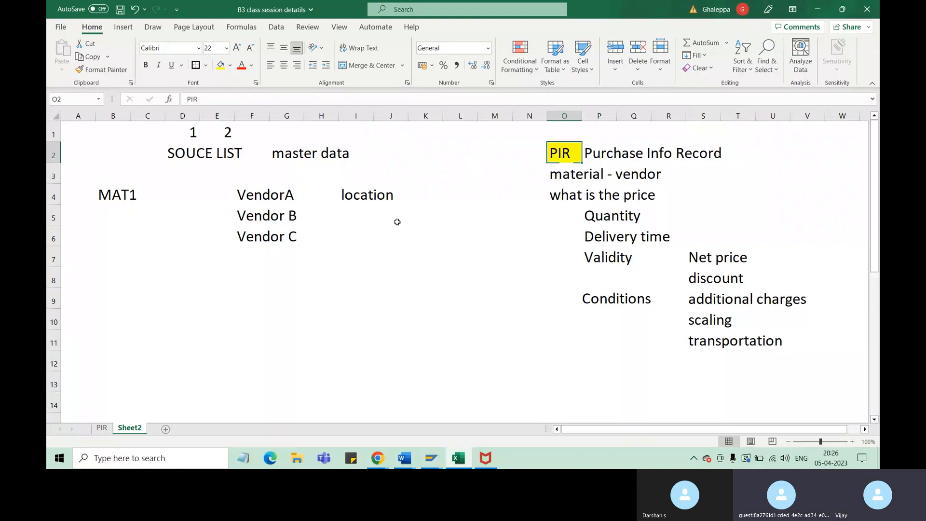
{"action": "left_click", "coordinate": [116, 195]}
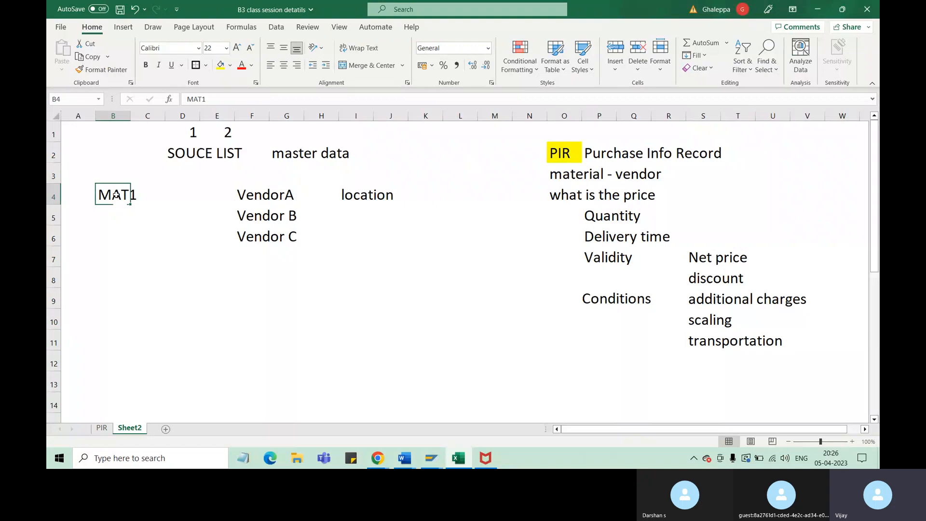
{"action": "left_click", "coordinate": [272, 222]}
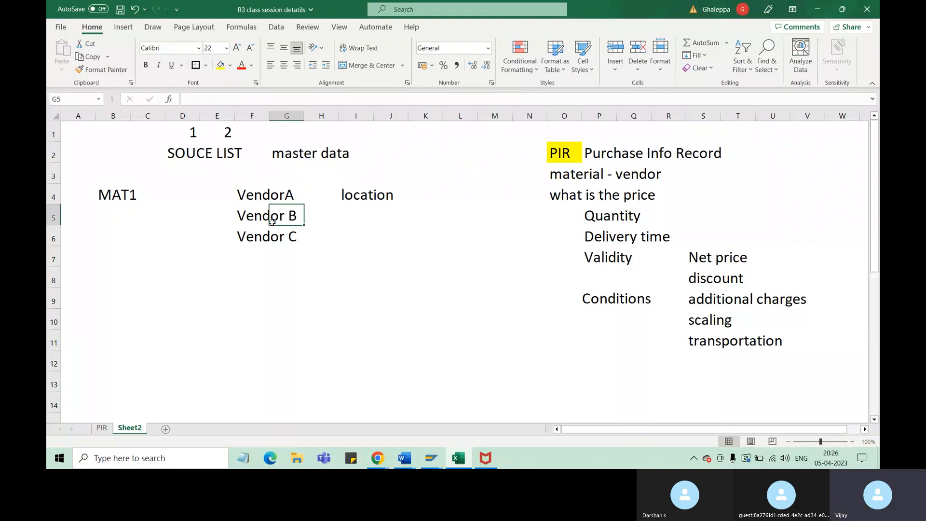
{"action": "left_click", "coordinate": [571, 155]}
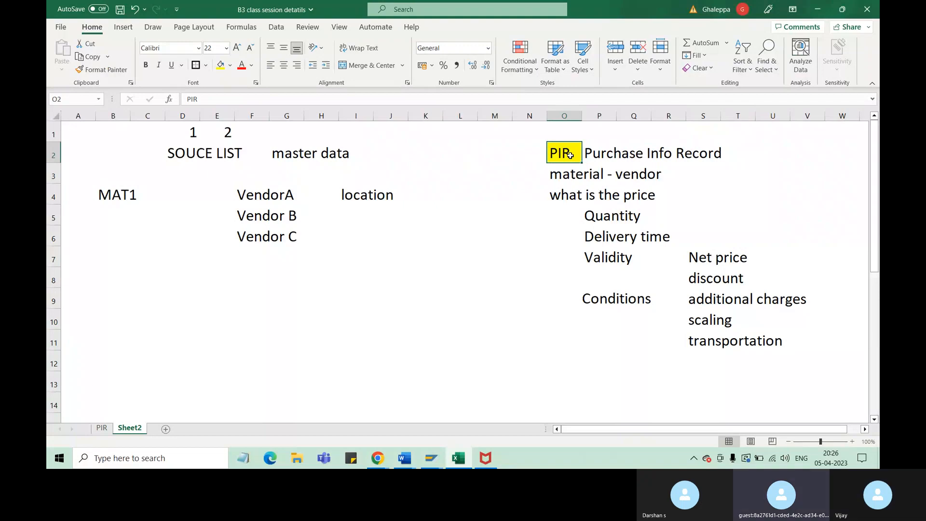
{"action": "left_click", "coordinate": [123, 193]}
{"action": "left_click", "coordinate": [290, 195]}
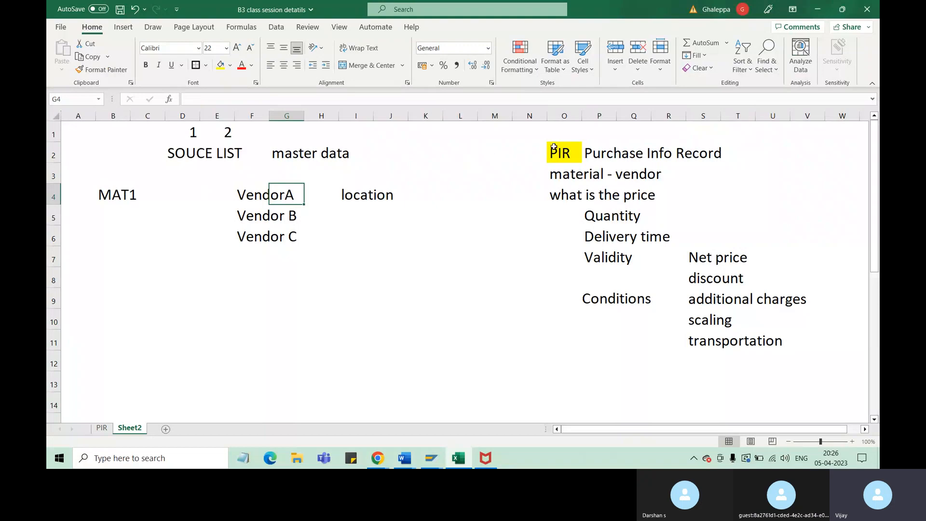
{"action": "left_click", "coordinate": [568, 152]}
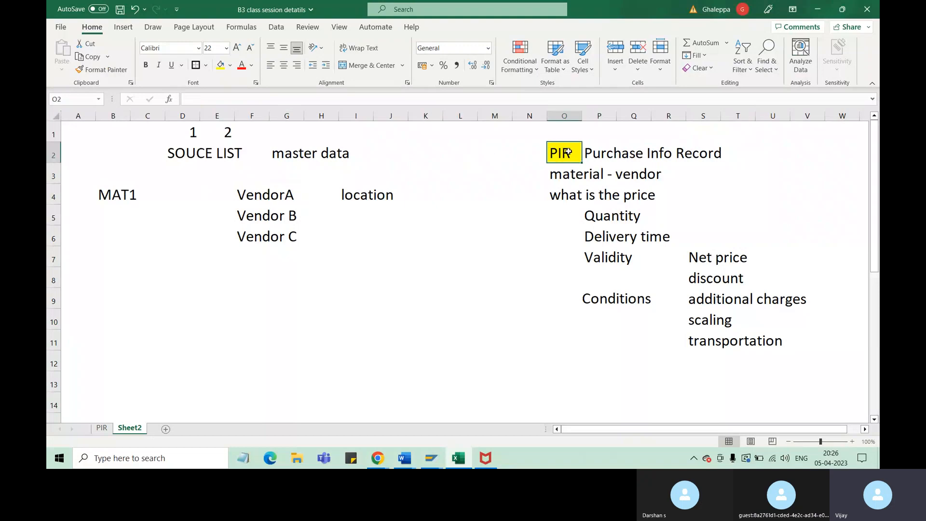
{"action": "left_click", "coordinate": [123, 194]}
{"action": "left_click", "coordinate": [279, 216]}
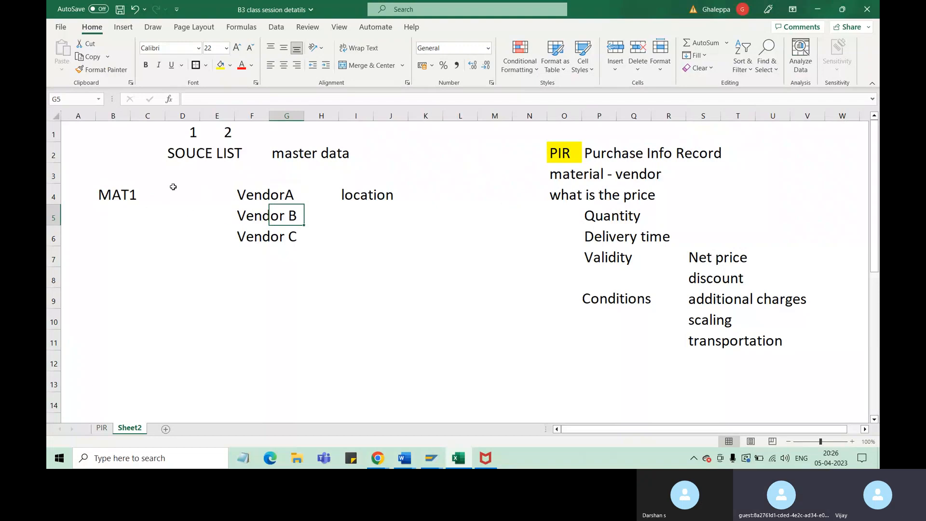
Enter 10, 20 and 30 in cells D4 to D6, between MAT1 and the three vendors
{"action": "left_click", "coordinate": [195, 200]}
{"action": "type", "text": "10"}
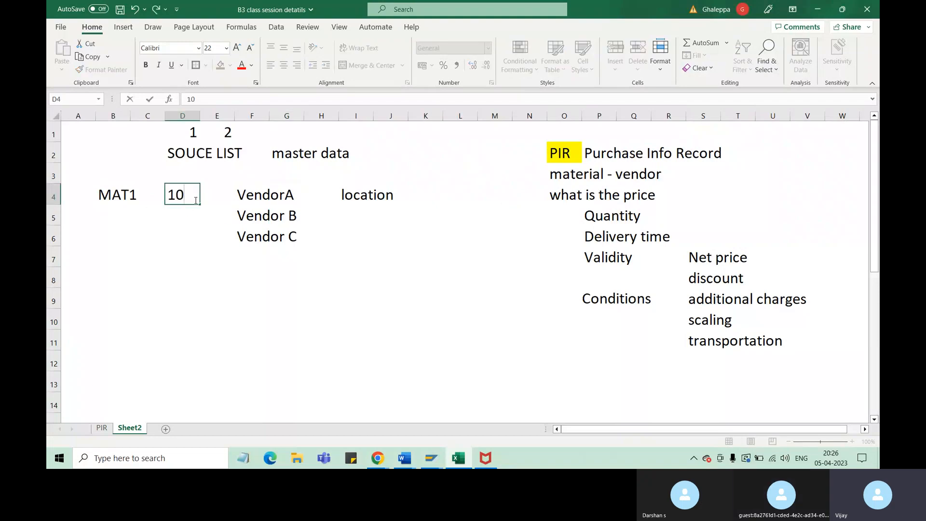
{"action": "left_click", "coordinate": [175, 217]}
{"action": "type", "text": "20"}
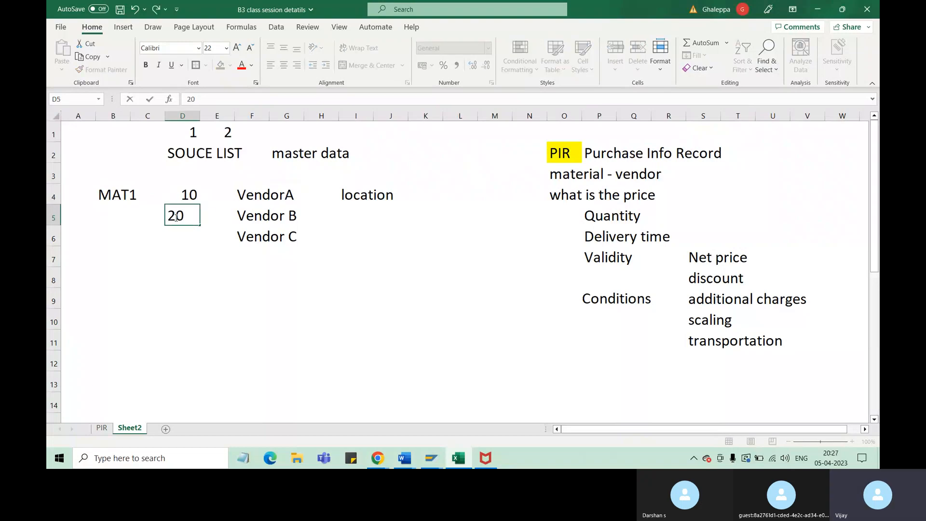
{"action": "left_click", "coordinate": [186, 240]}
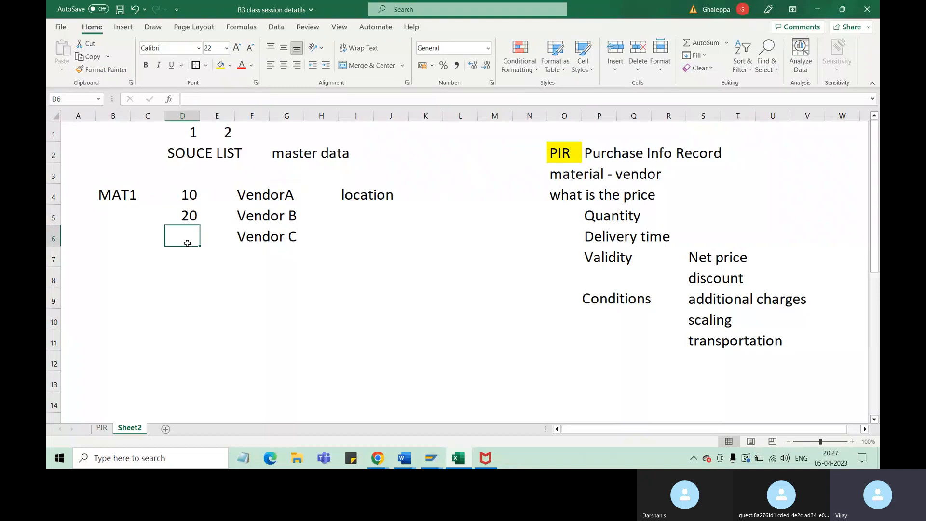
{"action": "type", "text": "30"}
{"action": "left_click", "coordinate": [265, 286]}
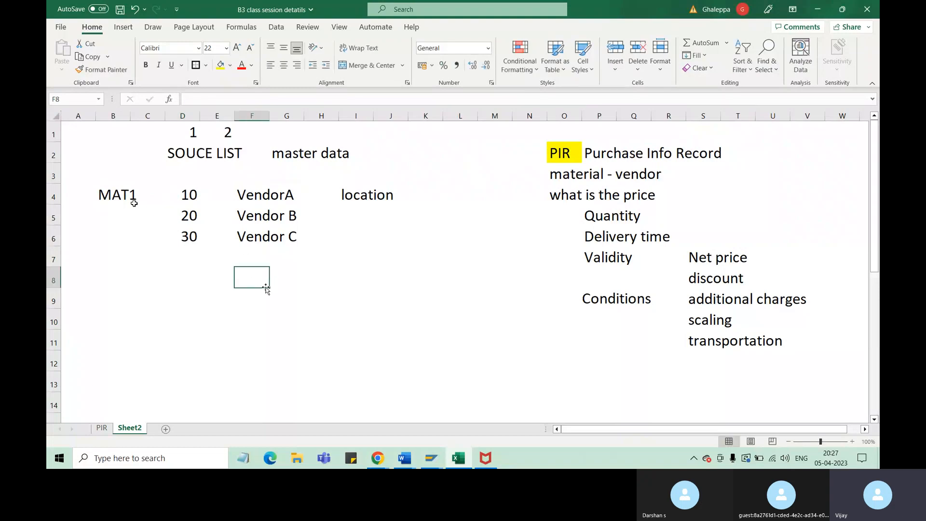
Merge and center cells B4:C6 containing MAT1, and align the text vertically to the middle
{"action": "left_click_drag", "start_coordinate": [130, 198], "coordinate": [145, 220]}
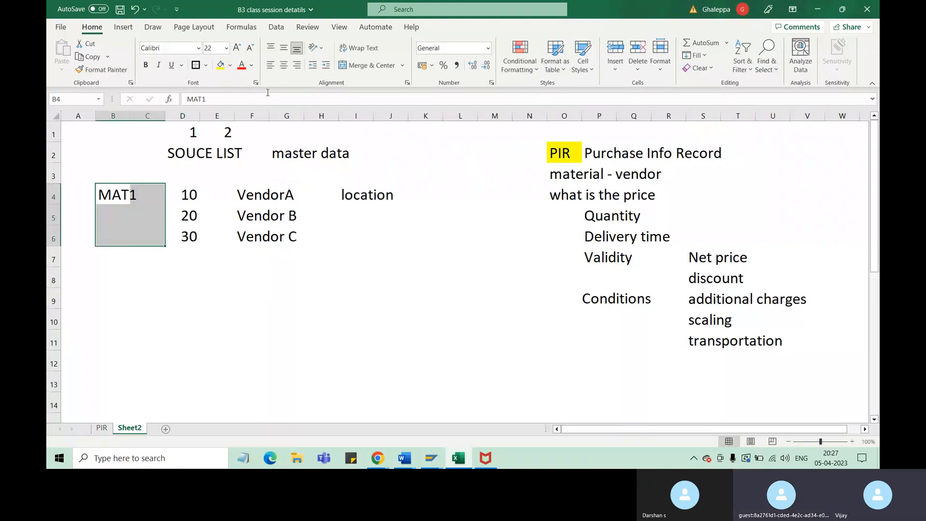
{"action": "left_click", "coordinate": [369, 65]}
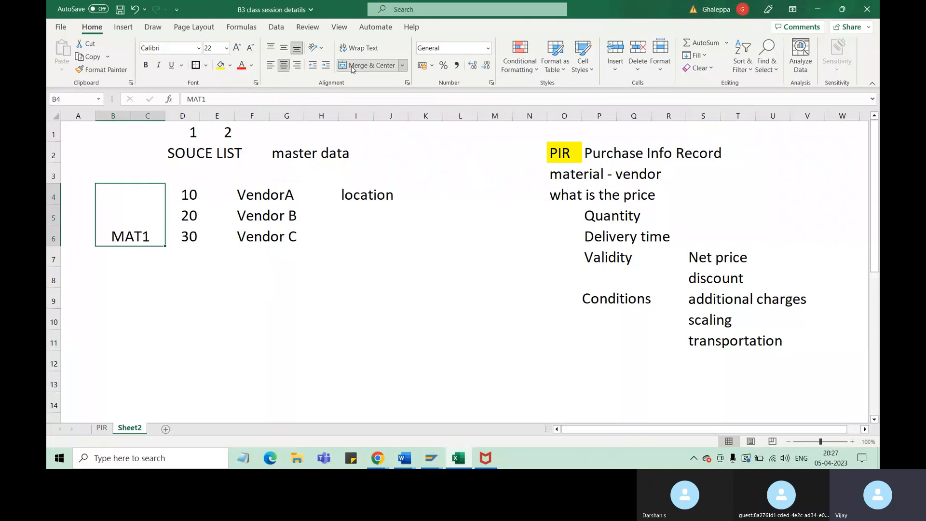
{"action": "left_click", "coordinate": [284, 49]}
{"action": "left_click", "coordinate": [279, 312]}
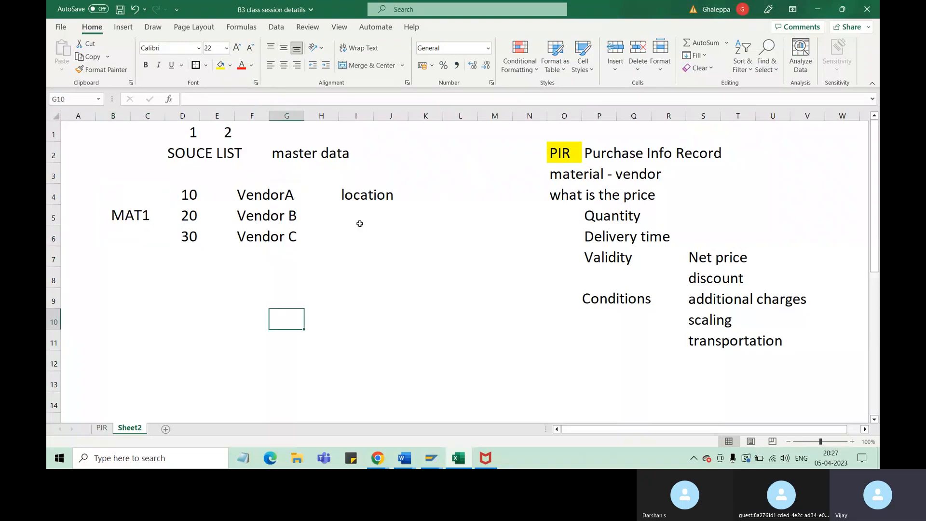
{"action": "left_click", "coordinate": [569, 157]}
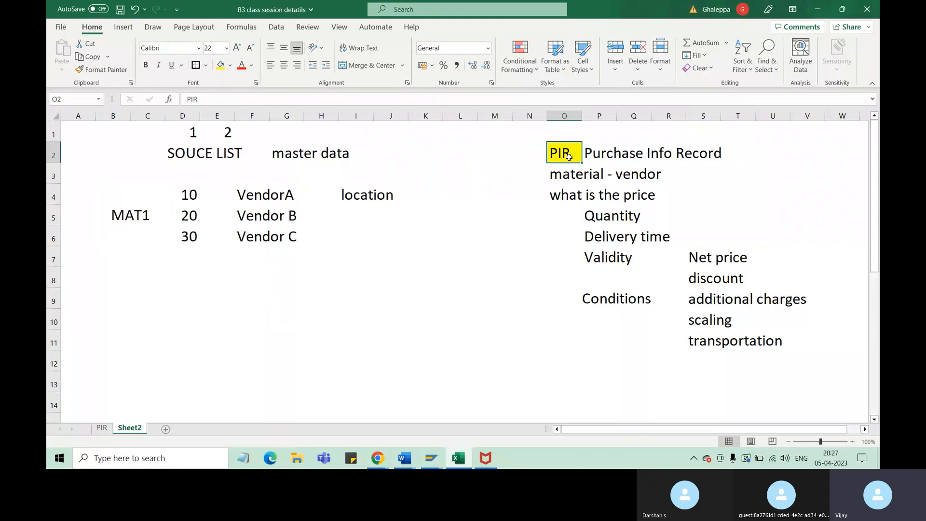
{"action": "left_click", "coordinate": [133, 217]}
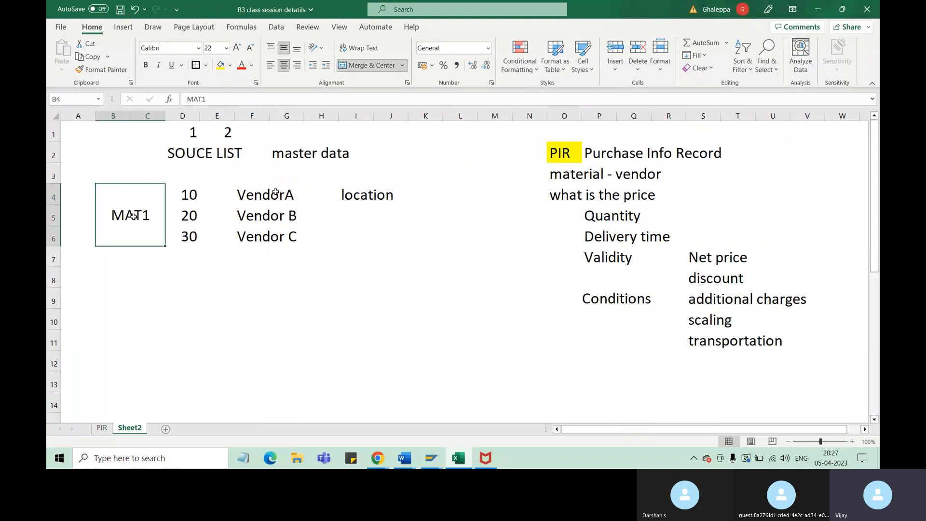
{"action": "left_click", "coordinate": [285, 191]}
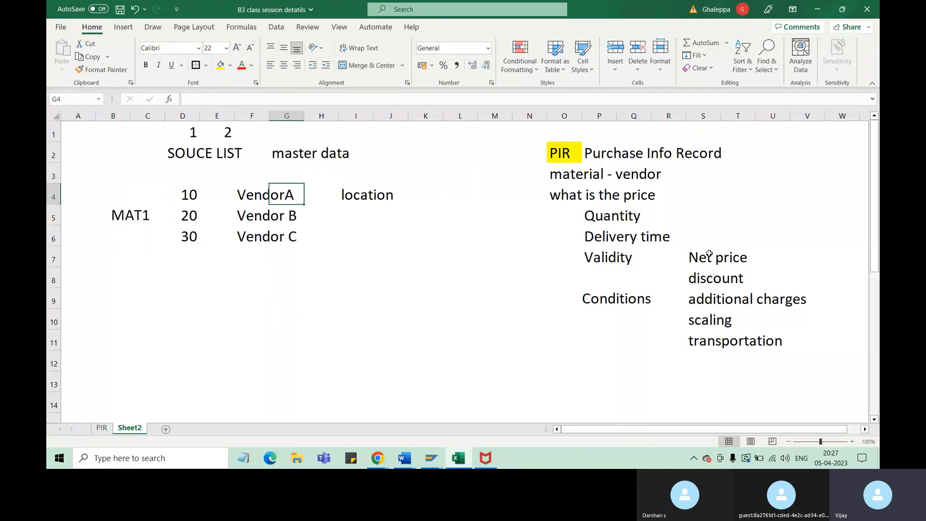
{"action": "left_click", "coordinate": [709, 254]}
{"action": "left_click", "coordinate": [185, 198]}
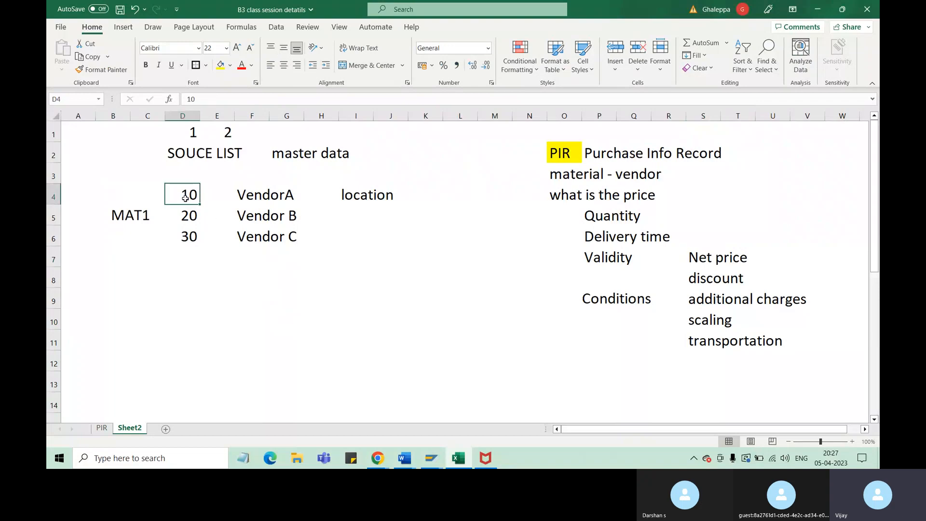
Enter "Rs10/pc" in cell U7, beside the Net price entry
{"action": "left_click", "coordinate": [781, 257]}
{"action": "type", "text": "R"}
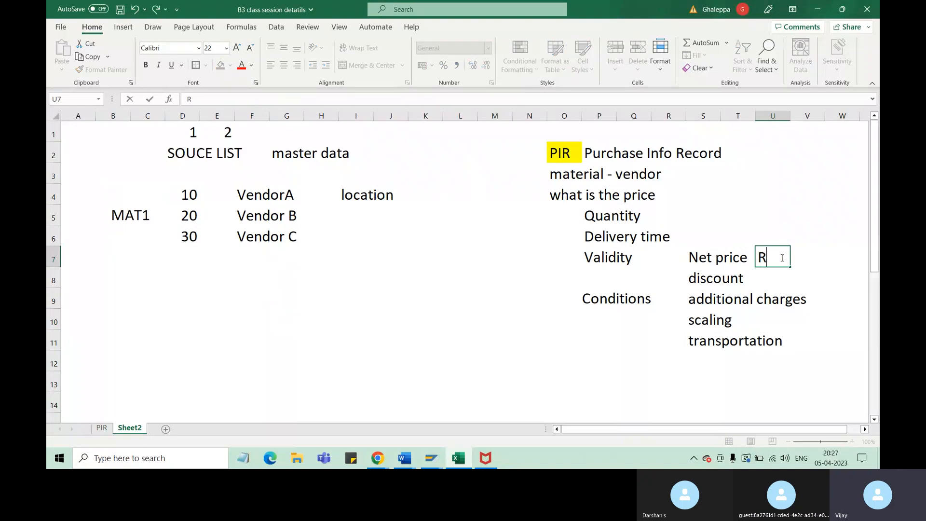
{"action": "type", "text": "s10/"}
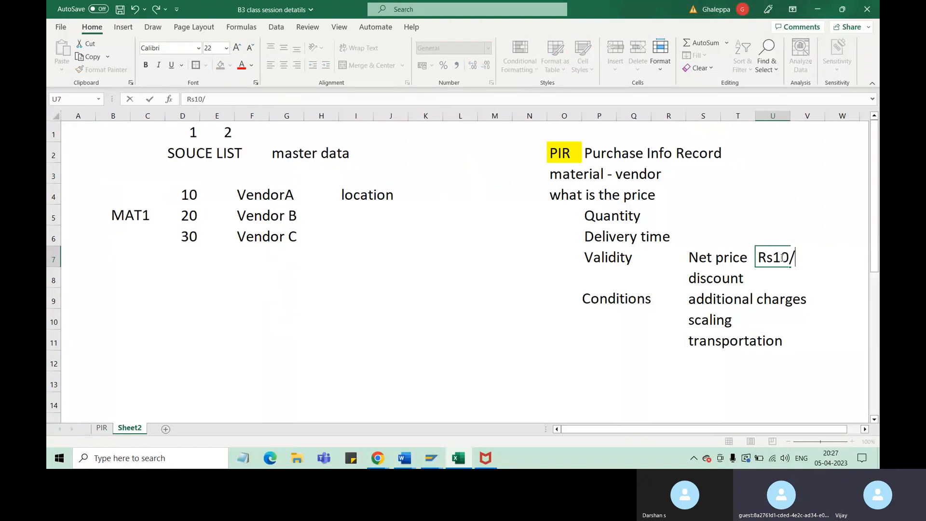
{"action": "type", "text": "pc"}
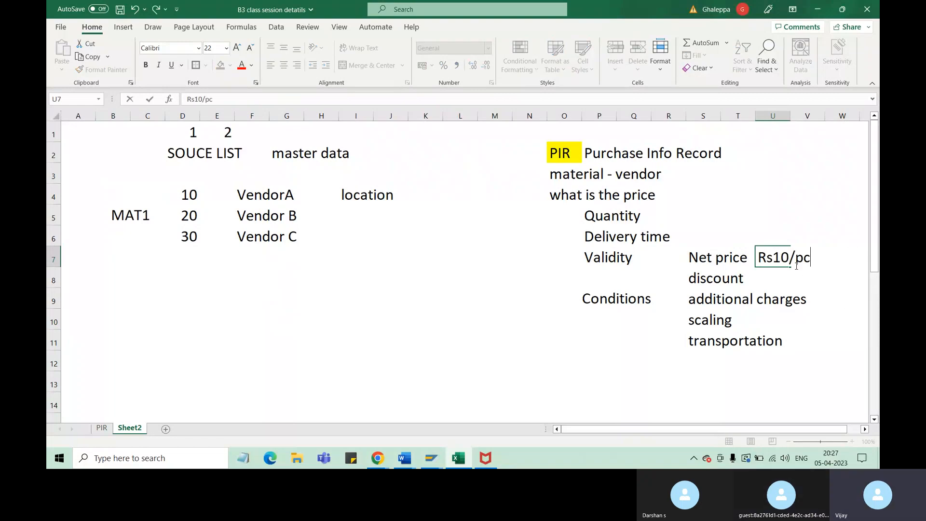
{"action": "left_click", "coordinate": [799, 272]}
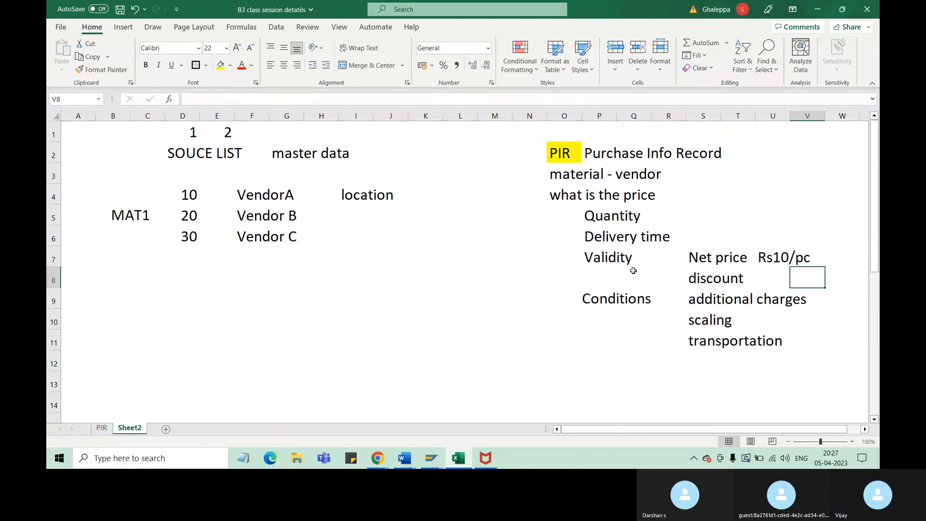
Review the source list example, going over MAT1 and each of its vendors against the PIR notes
{"action": "left_click", "coordinate": [284, 195]}
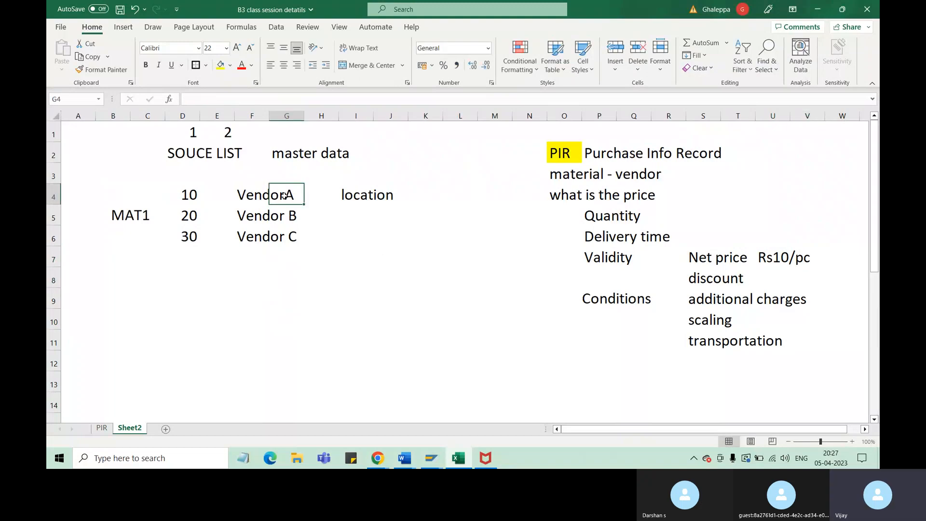
{"action": "left_click", "coordinate": [564, 150]}
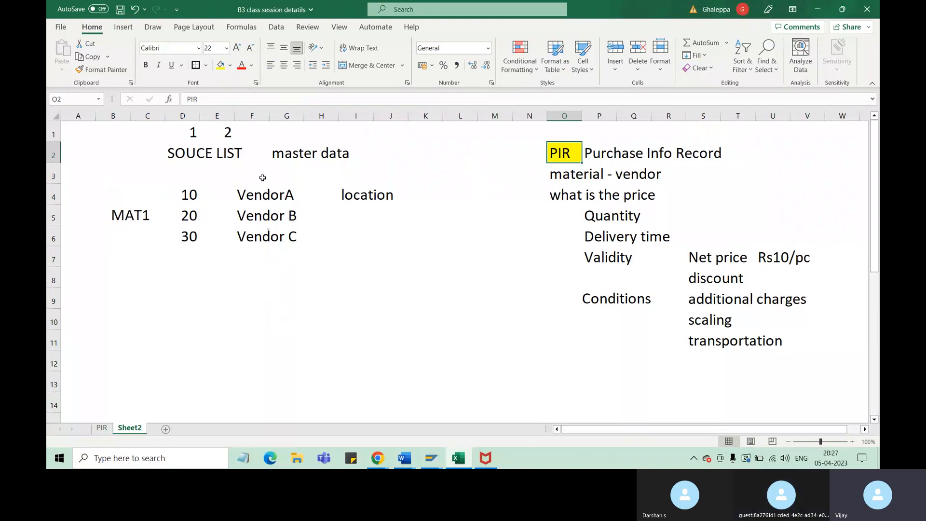
{"action": "left_click_drag", "start_coordinate": [129, 192], "coordinate": [299, 231]}
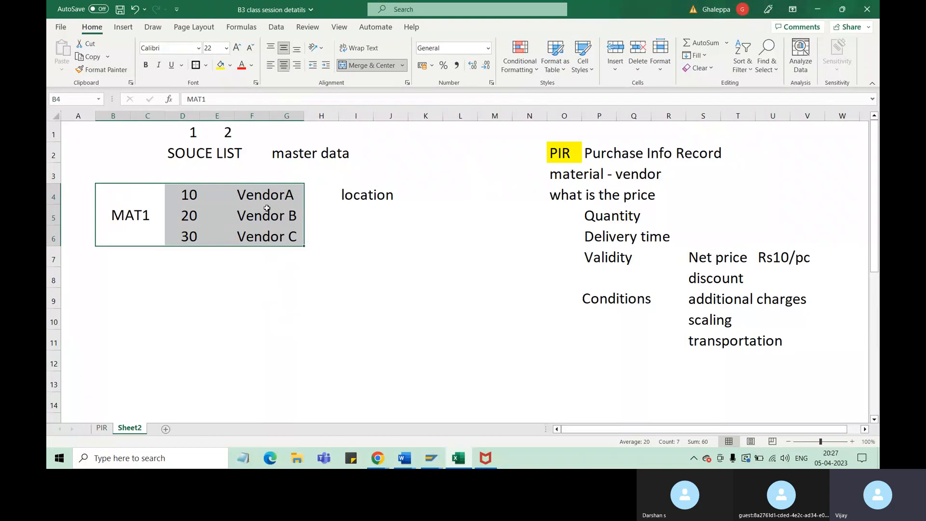
{"action": "left_click_drag", "start_coordinate": [268, 200], "coordinate": [275, 231]}
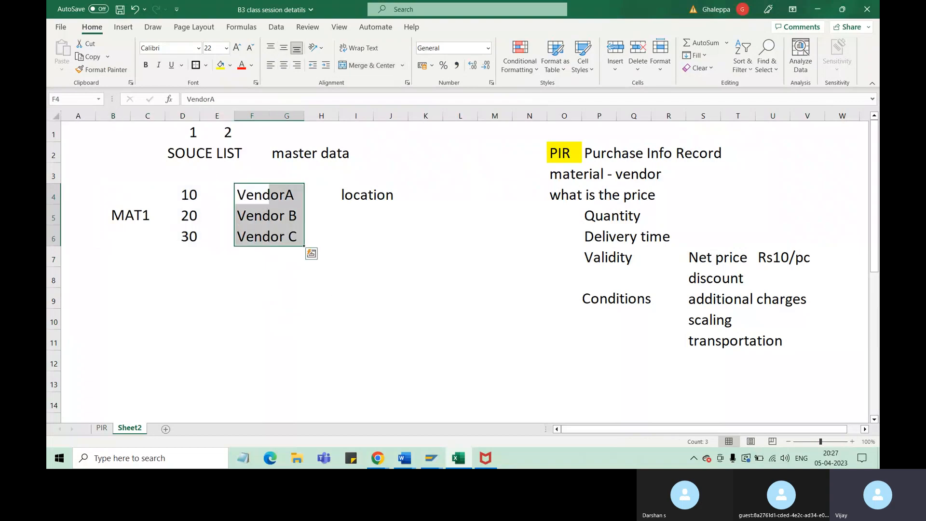
{"action": "left_click", "coordinate": [137, 220]}
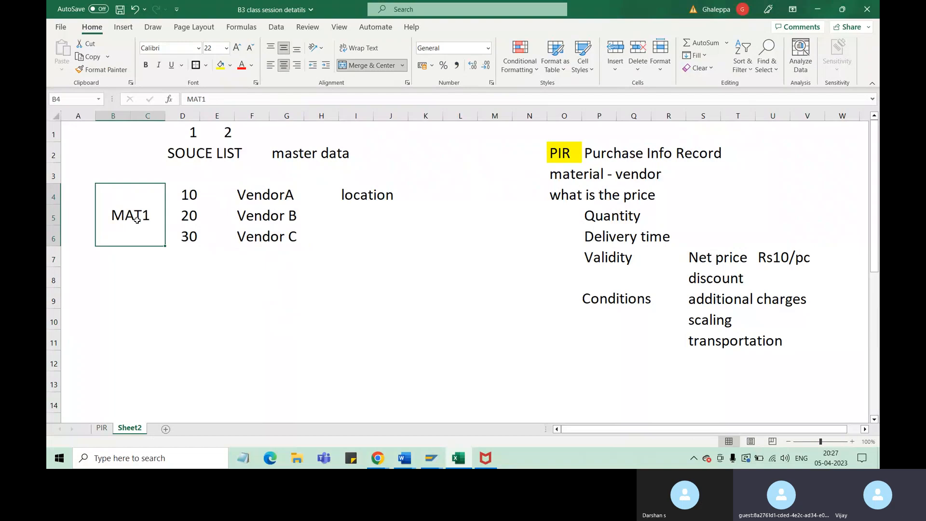
{"action": "left_click", "coordinate": [196, 154]}
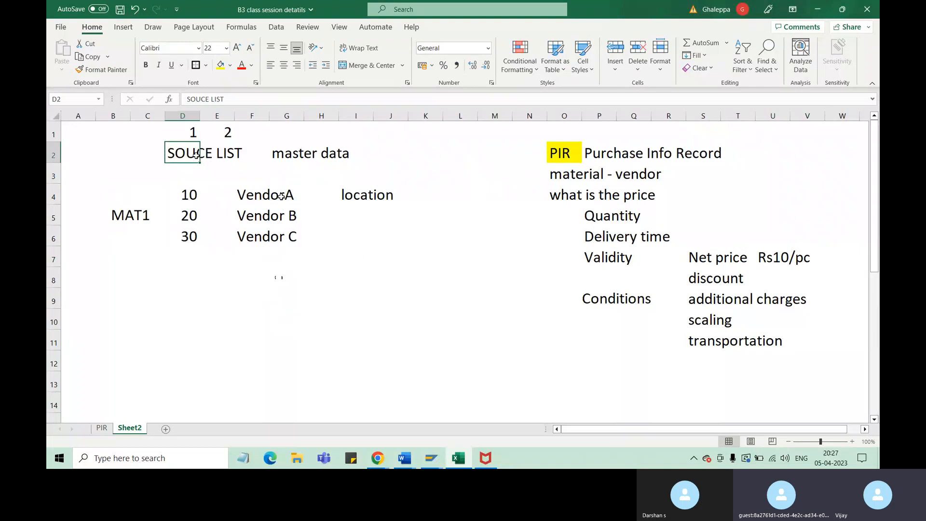
{"action": "left_click", "coordinate": [284, 199]}
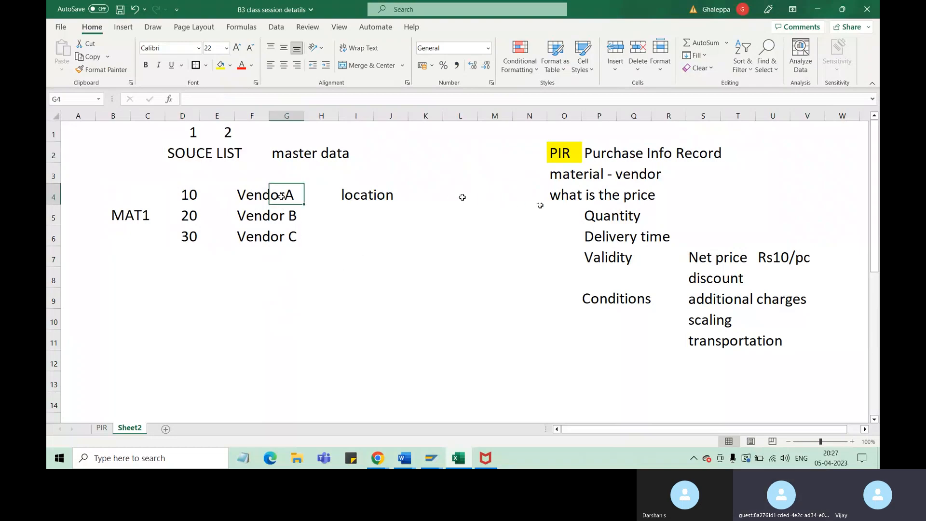
{"action": "left_click", "coordinate": [461, 188]}
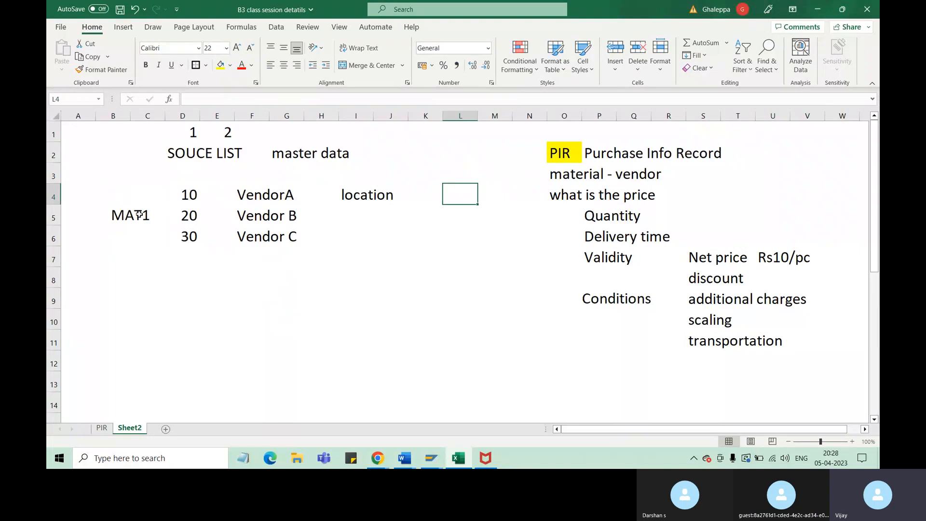
{"action": "left_click", "coordinate": [130, 215]}
{"action": "left_click", "coordinate": [276, 193]}
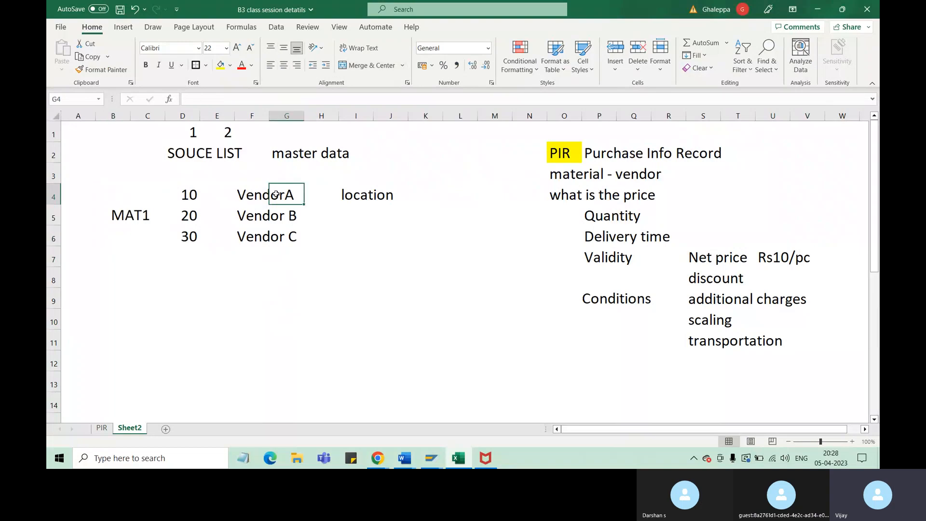
{"action": "left_click", "coordinate": [271, 220]}
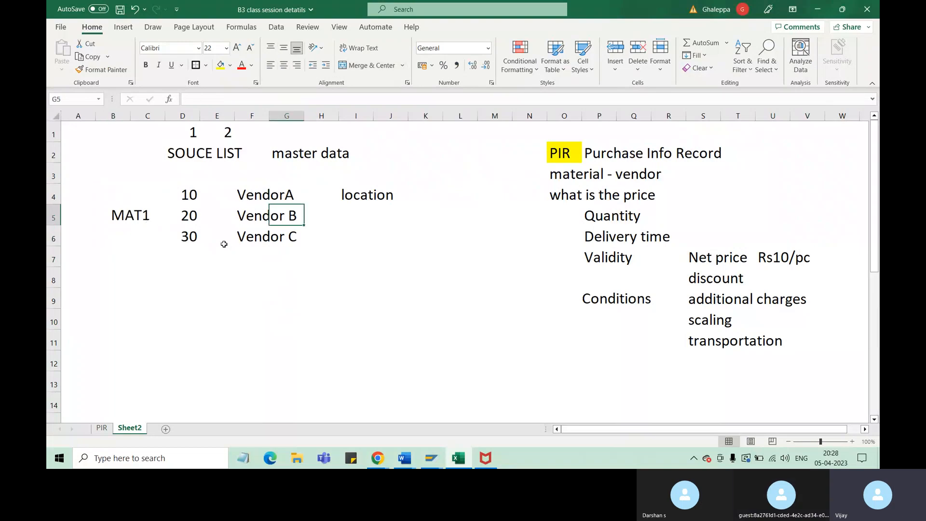
{"action": "left_click", "coordinate": [270, 237]}
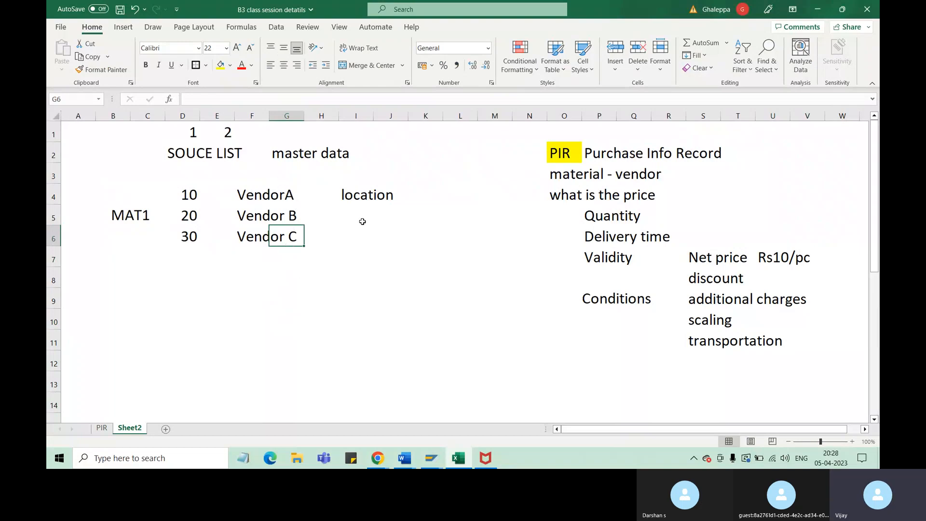
Delete the "location" entry from cell I4 on the VendorA row
{"action": "left_click", "coordinate": [363, 199]}
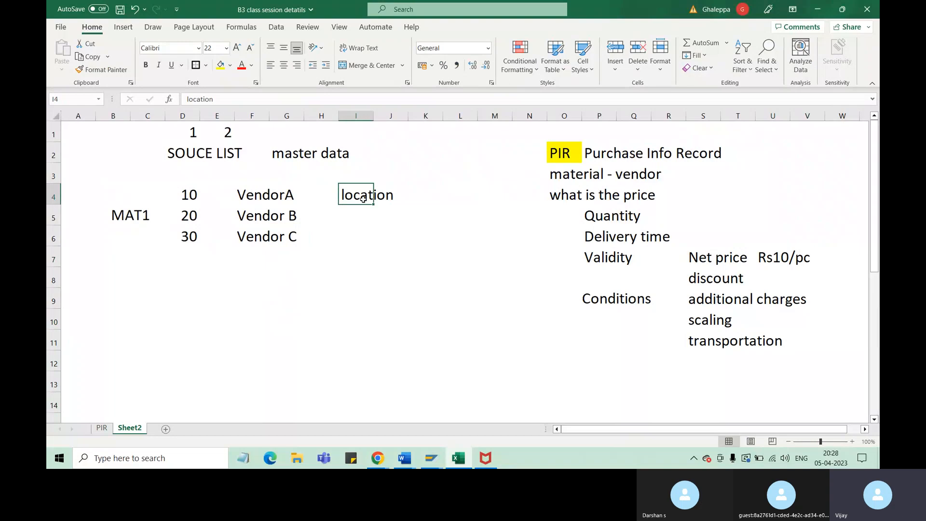
{"action": "key", "text": "Delete"}
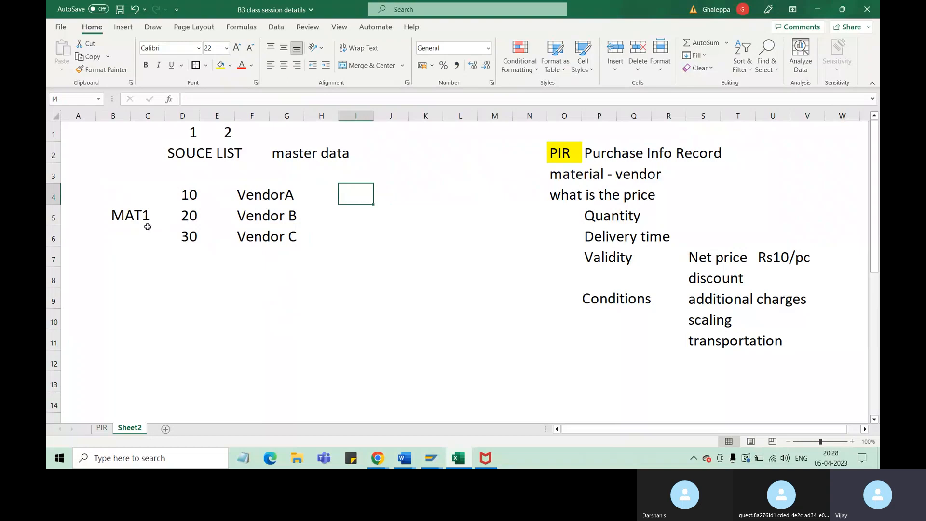
Enter the period "Jan June" in cell I4 on the VendorA row
{"action": "left_click", "coordinate": [125, 224]}
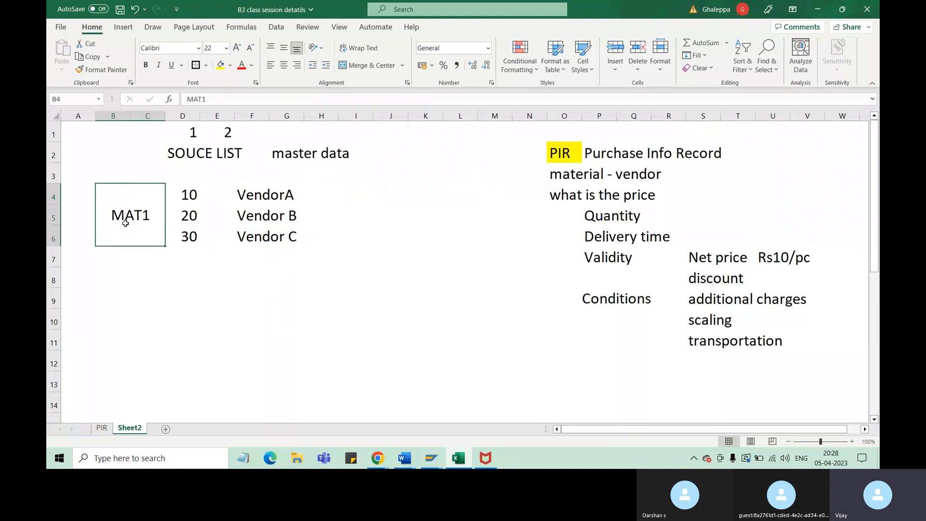
{"action": "key", "text": "ctrl+z"}
{"action": "left_click", "coordinate": [290, 195]}
{"action": "left_click", "coordinate": [355, 196]}
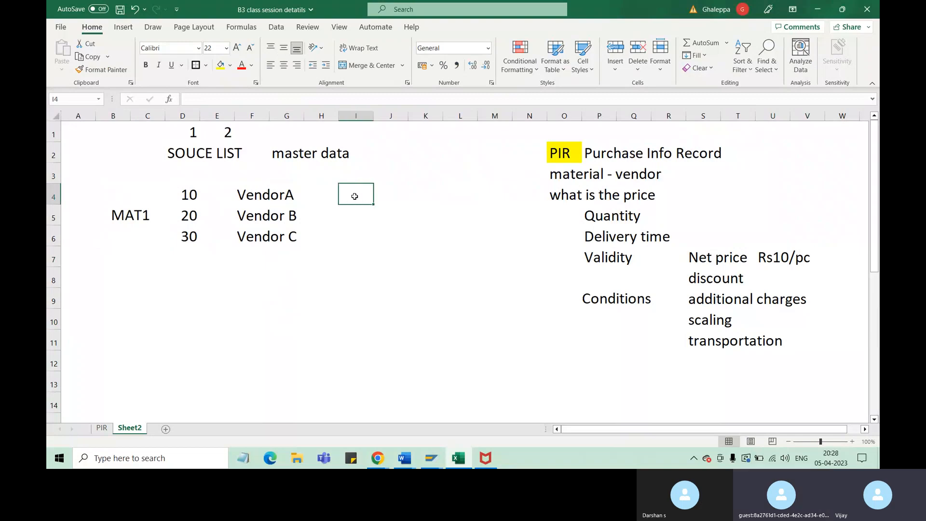
{"action": "type", "text": "Jan"}
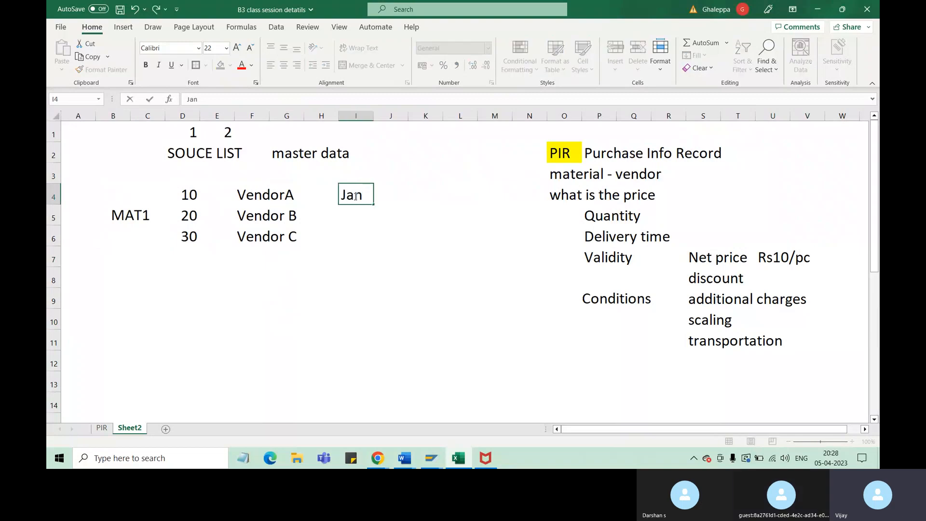
{"action": "type", "text": " June"}
{"action": "left_click", "coordinate": [274, 198]}
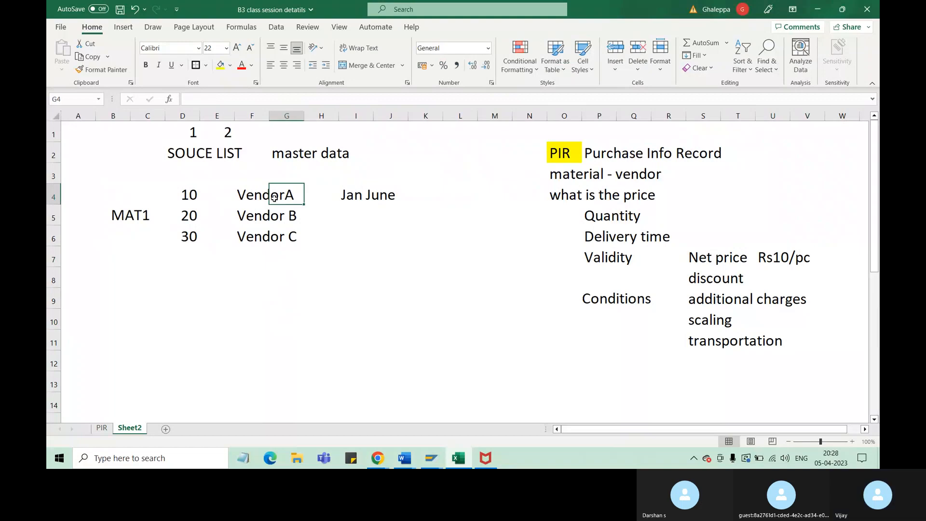
{"action": "left_click_drag", "start_coordinate": [348, 198], "coordinate": [381, 196]}
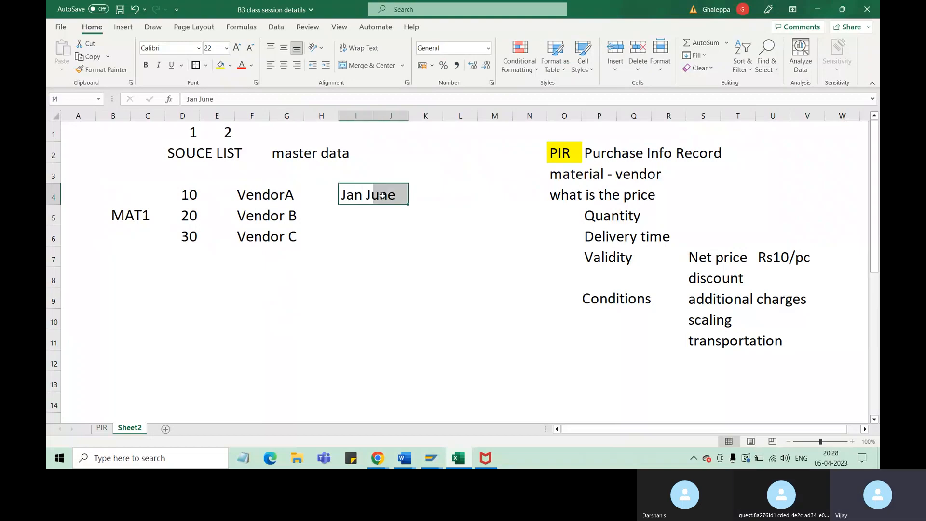
{"action": "left_click", "coordinate": [194, 151]}
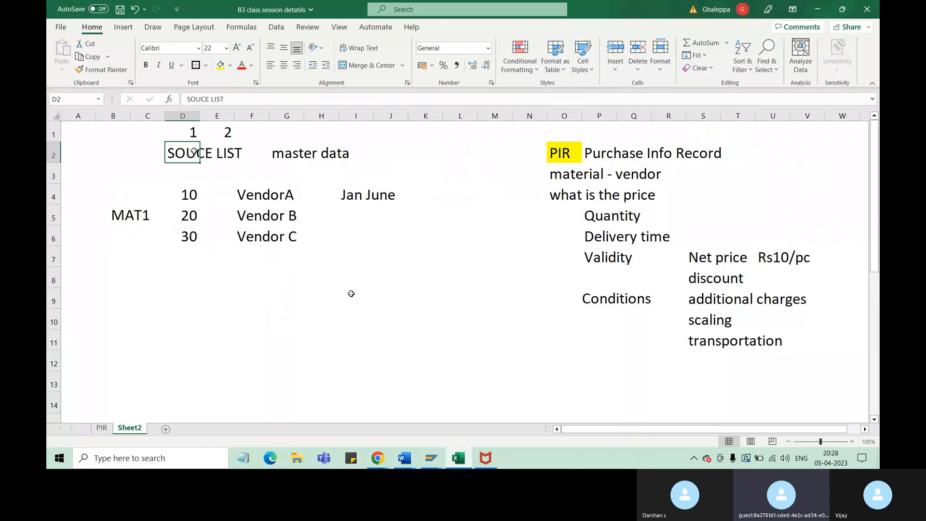
Enter the period "July sept" in cell I5 on the Vendor B row
{"action": "left_click", "coordinate": [342, 220]}
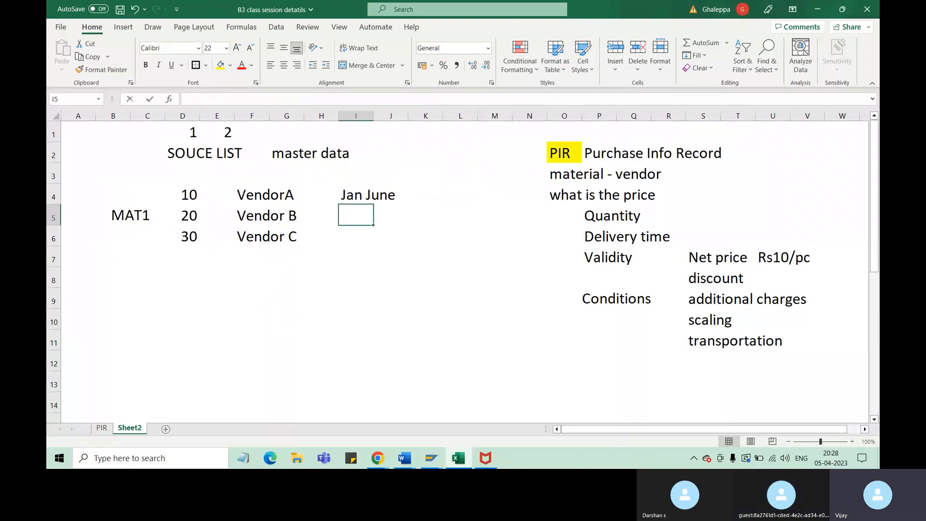
{"action": "type", "text": "Jy"}
{"action": "key", "text": "BackSpace"}
{"action": "type", "text": "uly"}
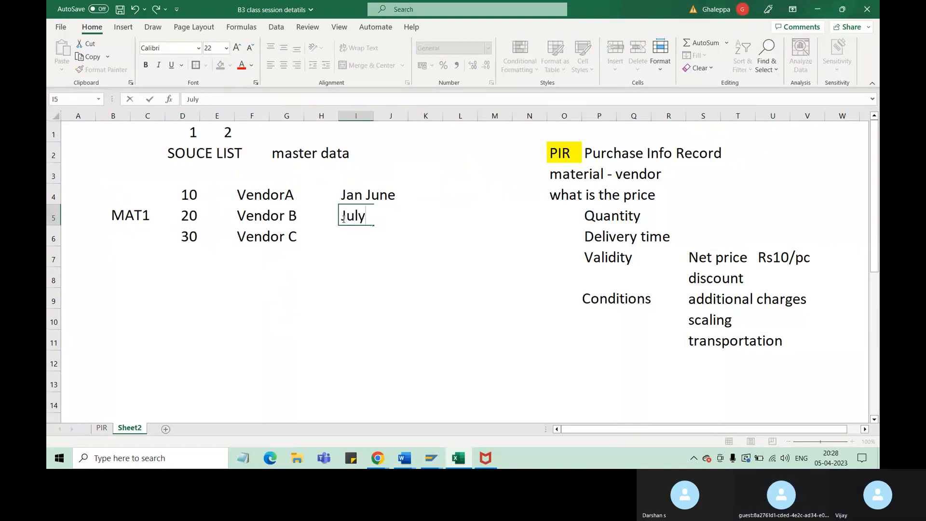
{"action": "type", "text": " sept"}
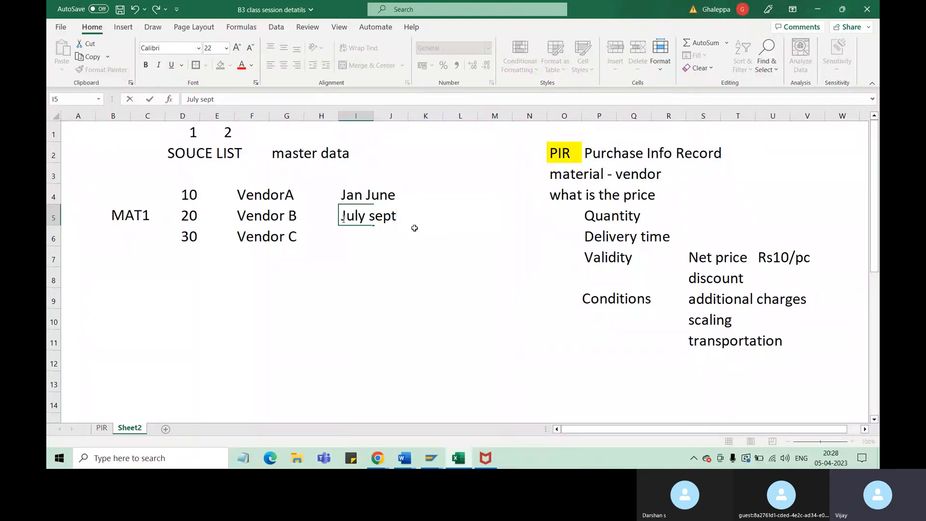
{"action": "left_click", "coordinate": [422, 271]}
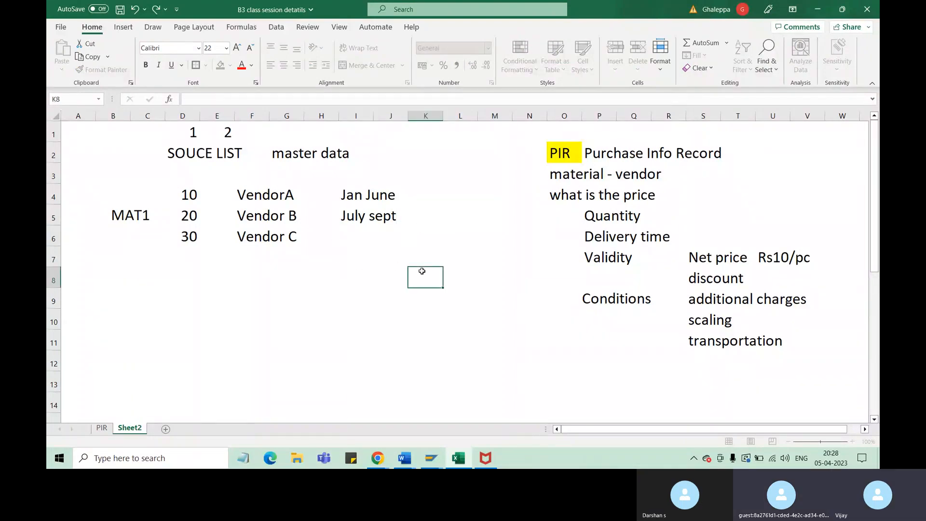
{"action": "left_click_drag", "start_coordinate": [356, 216], "coordinate": [378, 218]}
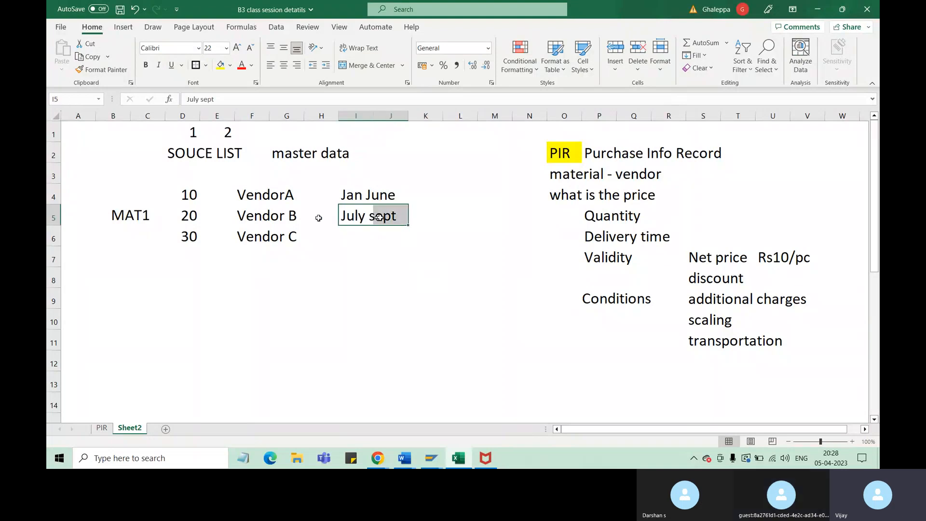
{"action": "left_click", "coordinate": [276, 218]}
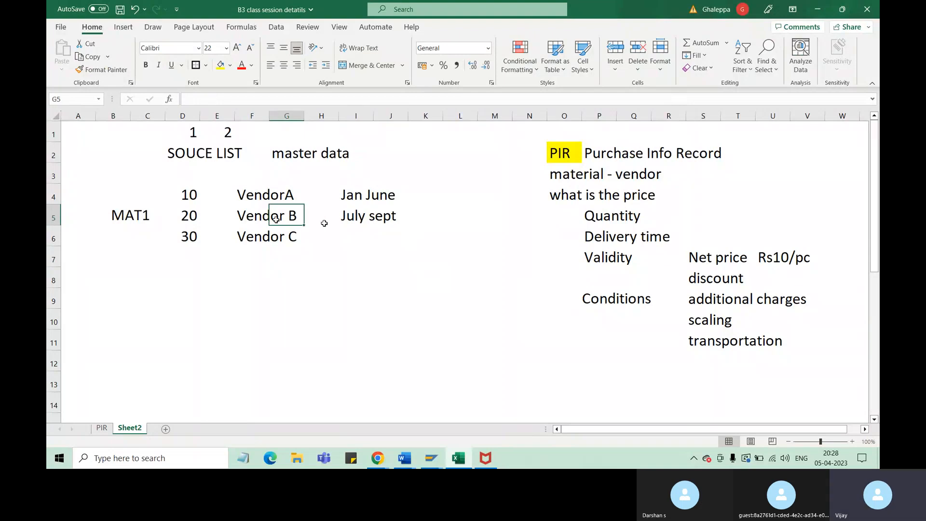
{"action": "left_click_drag", "start_coordinate": [356, 218], "coordinate": [375, 217]}
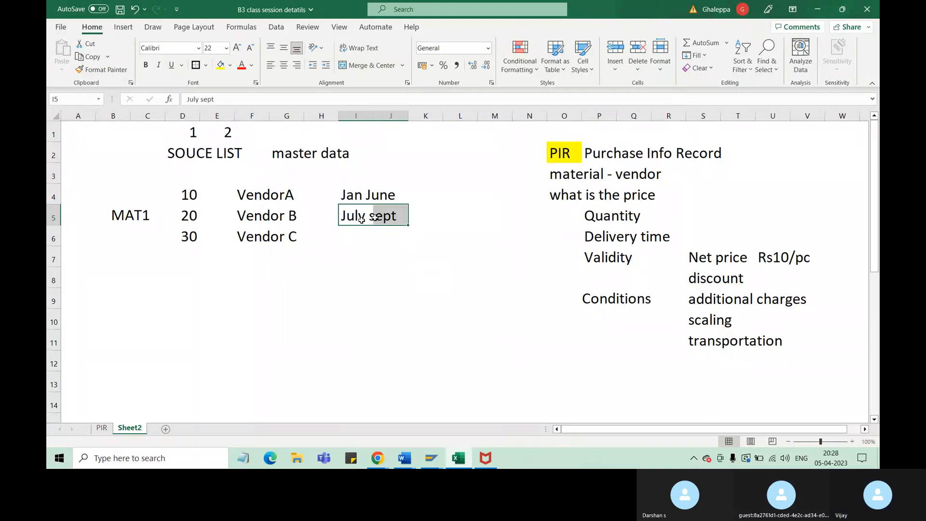
{"action": "left_click", "coordinate": [145, 217]}
{"action": "left_click", "coordinate": [268, 213]}
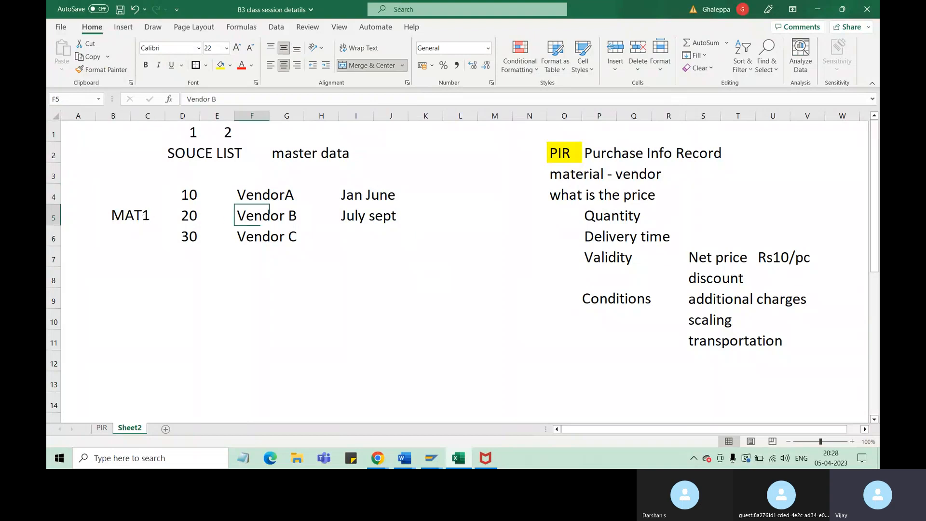
Highlight the SOUCE LIST heading in cells D2:E2 with a yellow fill
{"action": "left_click_drag", "start_coordinate": [180, 154], "coordinate": [231, 154]}
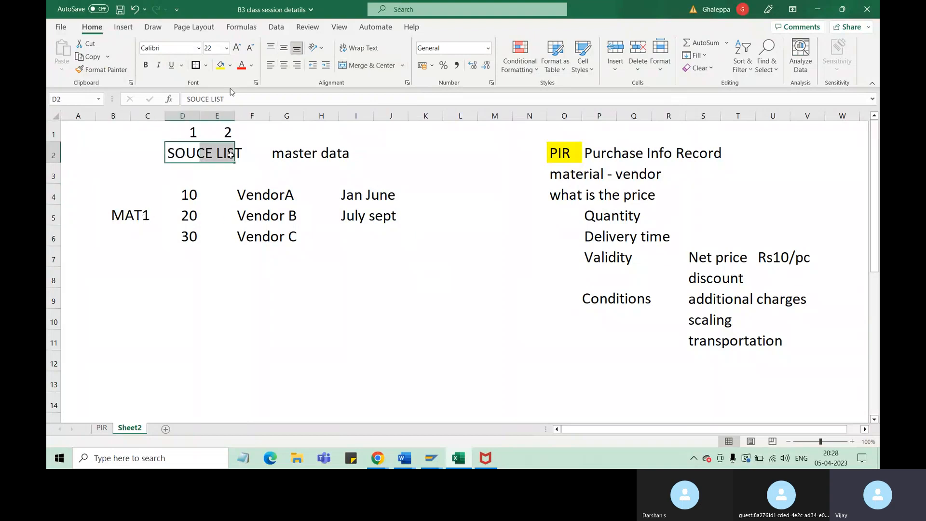
{"action": "left_click", "coordinate": [220, 65]}
{"action": "left_click", "coordinate": [323, 298]}
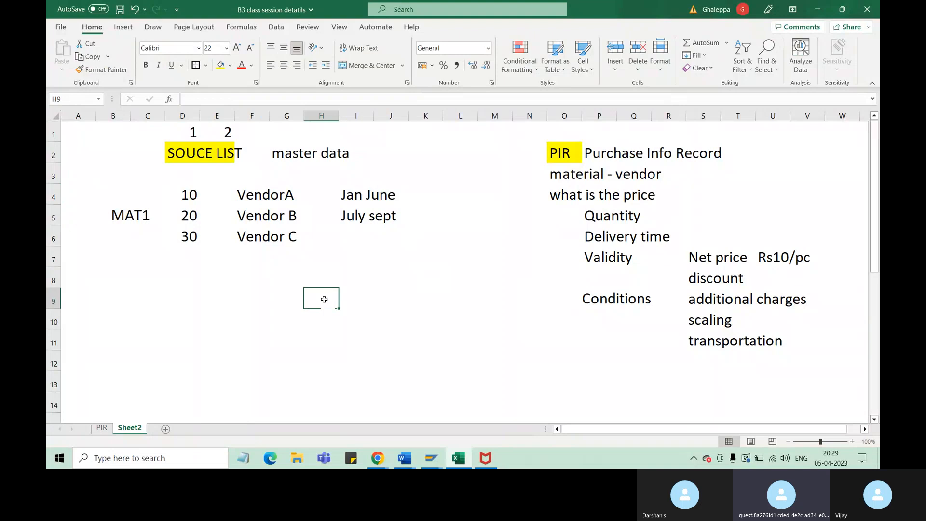
Enter the period "Oct Dec" in cell I6 on the Vendor C row
{"action": "left_click", "coordinate": [350, 238]}
{"action": "type", "text": "O"}
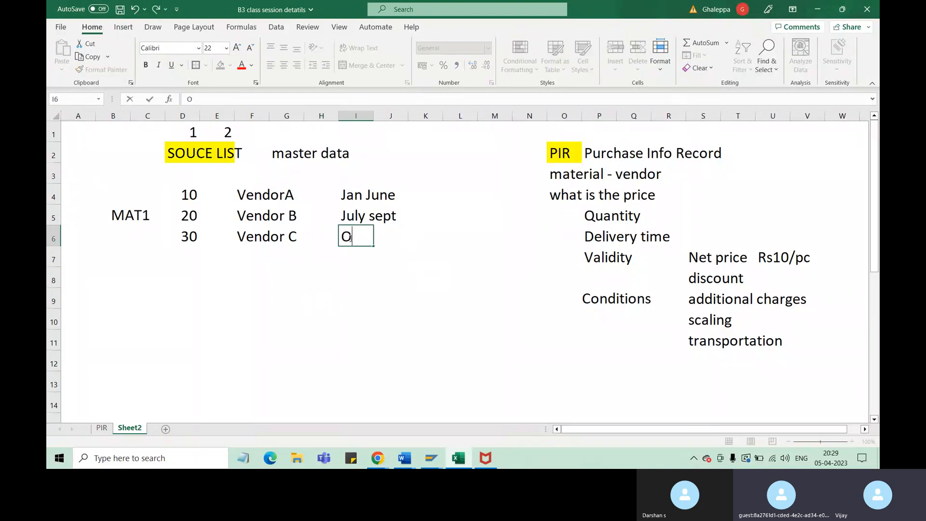
{"action": "type", "text": "ct Dec"}
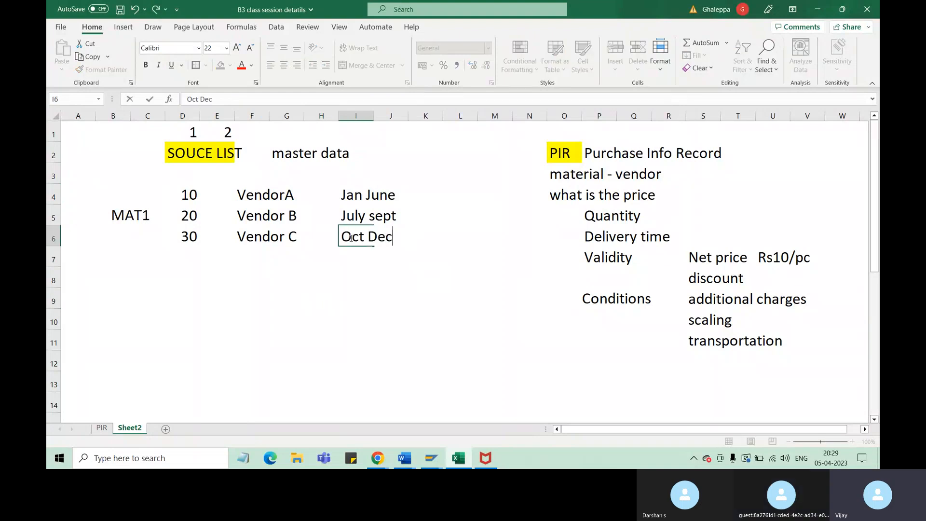
{"action": "left_click", "coordinate": [290, 240]}
{"action": "left_click", "coordinate": [379, 312]}
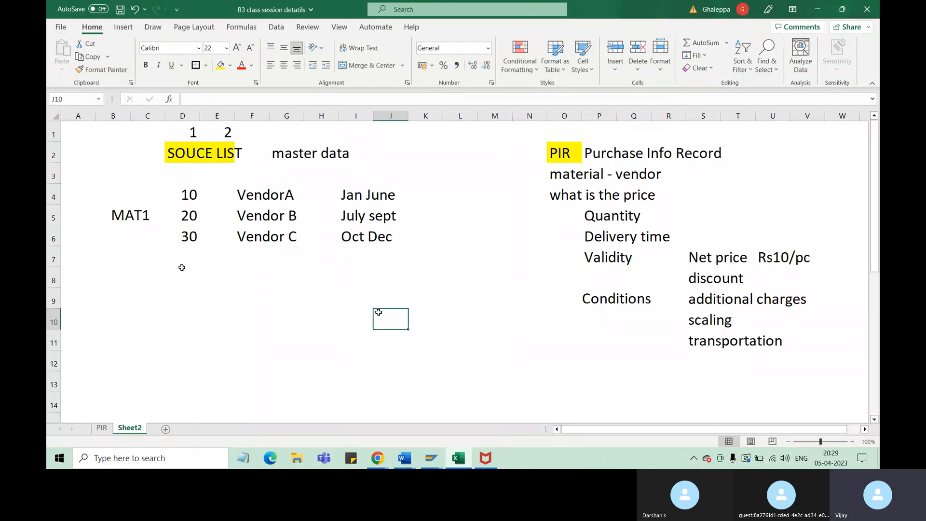
Extend the yellow fill of the SOUCE LIST heading across cells D2:F2
{"action": "left_click_drag", "start_coordinate": [193, 154], "coordinate": [256, 153]}
{"action": "left_click", "coordinate": [225, 65]}
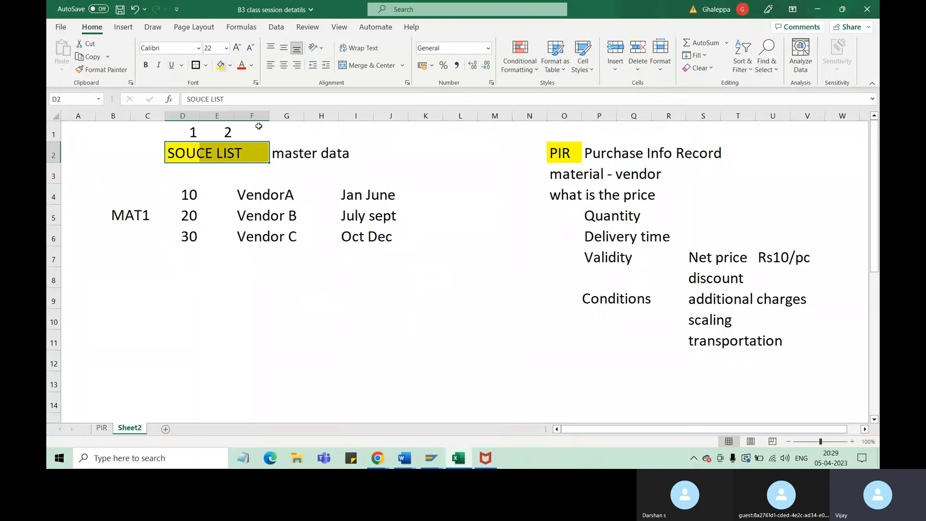
{"action": "left_click", "coordinate": [330, 327]}
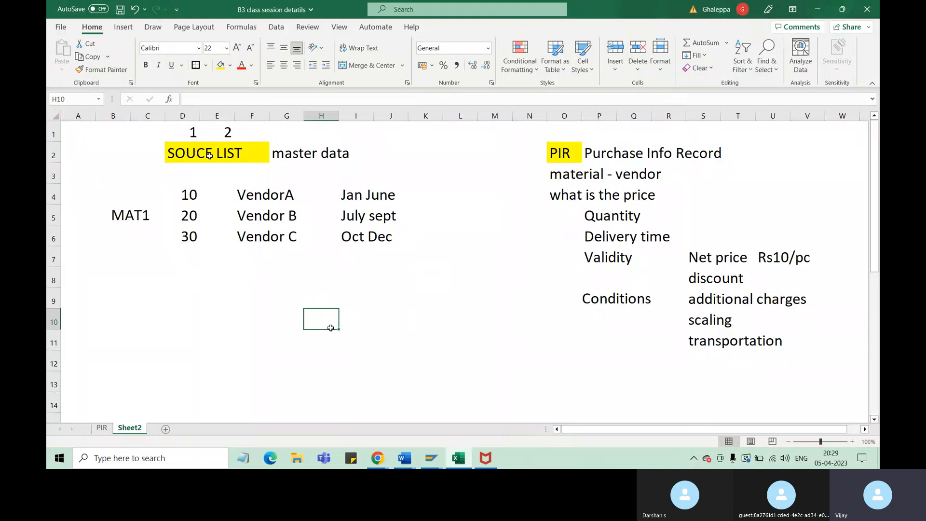
Enter "Create ME01" in cell C9, below the MAT1 vendor example
{"action": "left_click", "coordinate": [124, 219]}
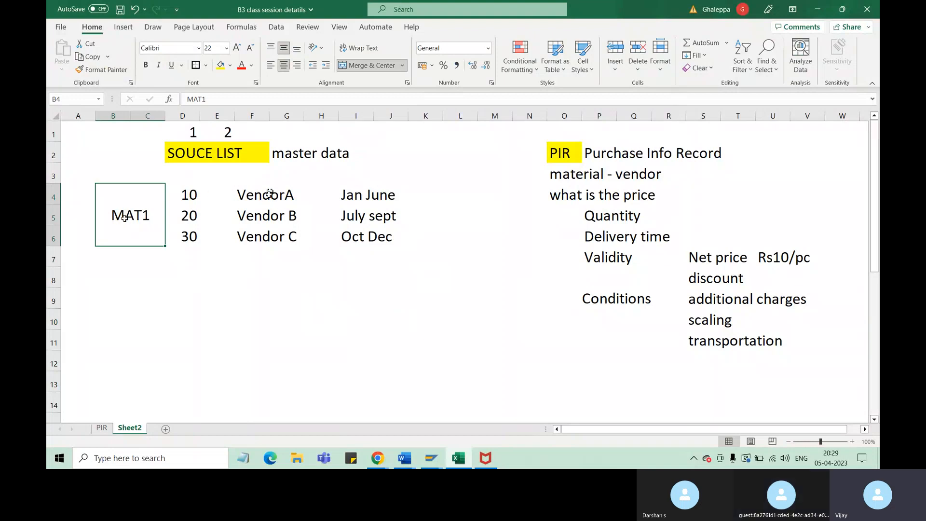
{"action": "left_click_drag", "start_coordinate": [269, 194], "coordinate": [291, 237]}
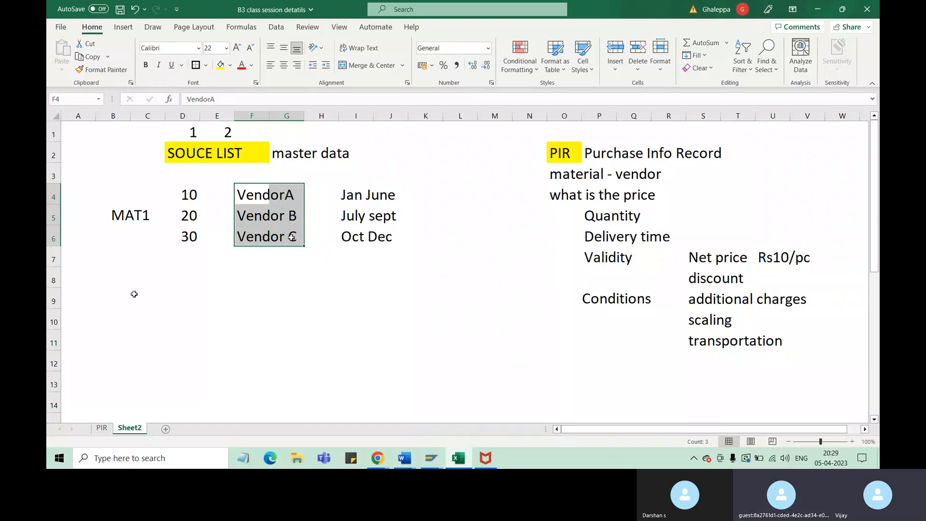
{"action": "left_click", "coordinate": [134, 293]}
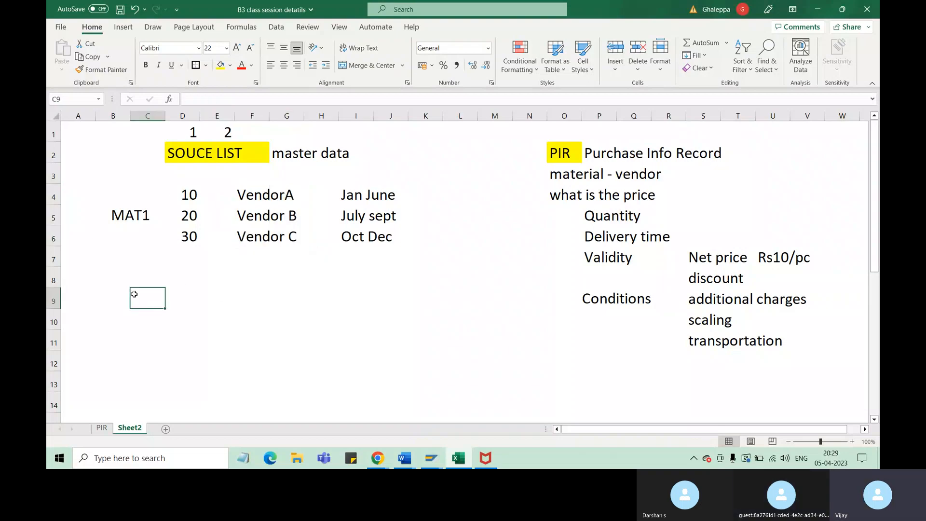
{"action": "type", "text": "Create"}
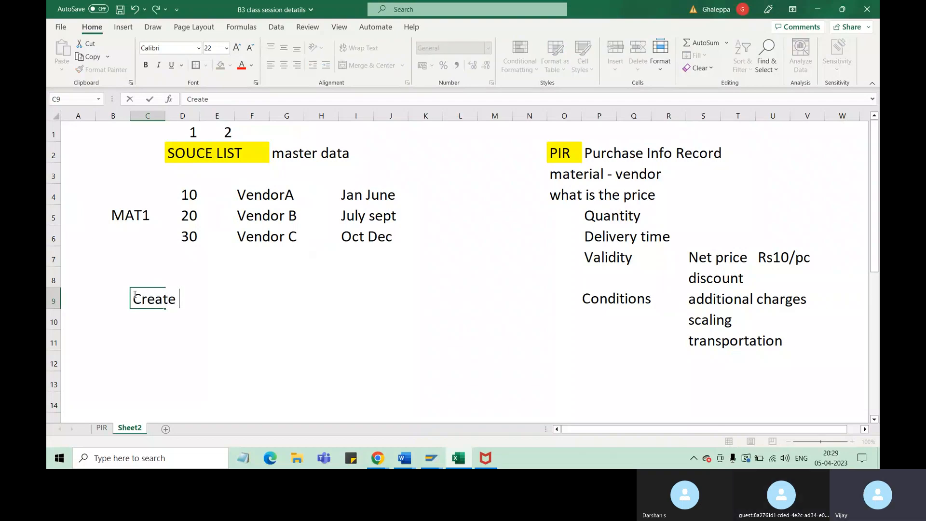
{"action": "type", "text": " ME01"}
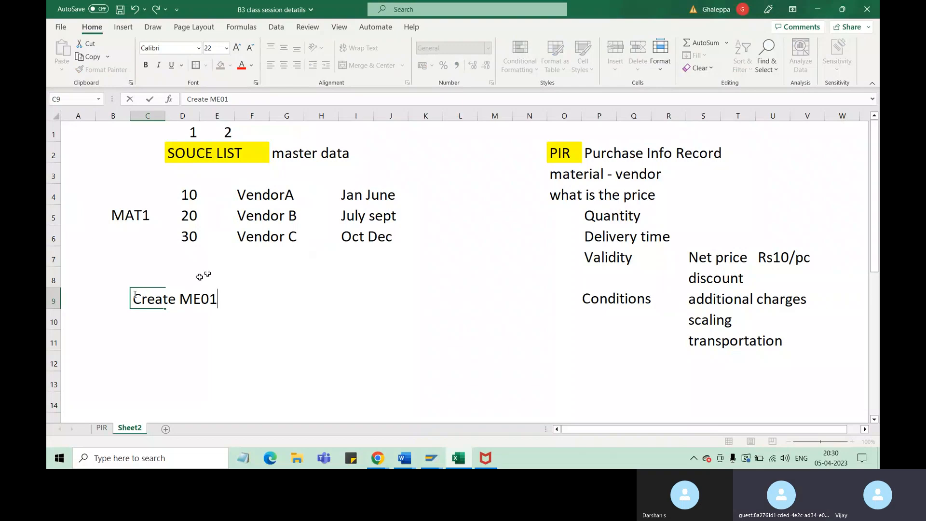
Enter the heading "TCODE" in cell D8, above the Create ME01 entry
{"action": "left_click", "coordinate": [200, 279]}
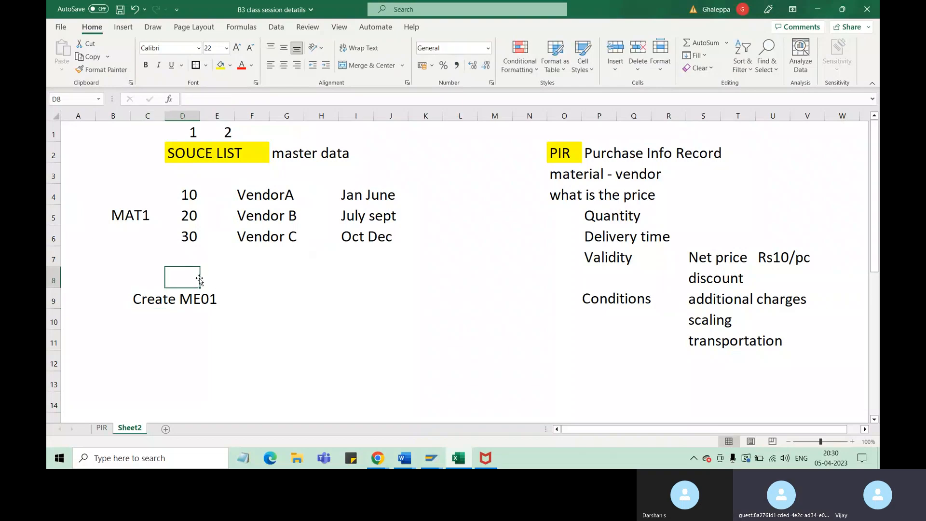
{"action": "type", "text": "TCOE"}
{"action": "key", "text": "BackSpace"}
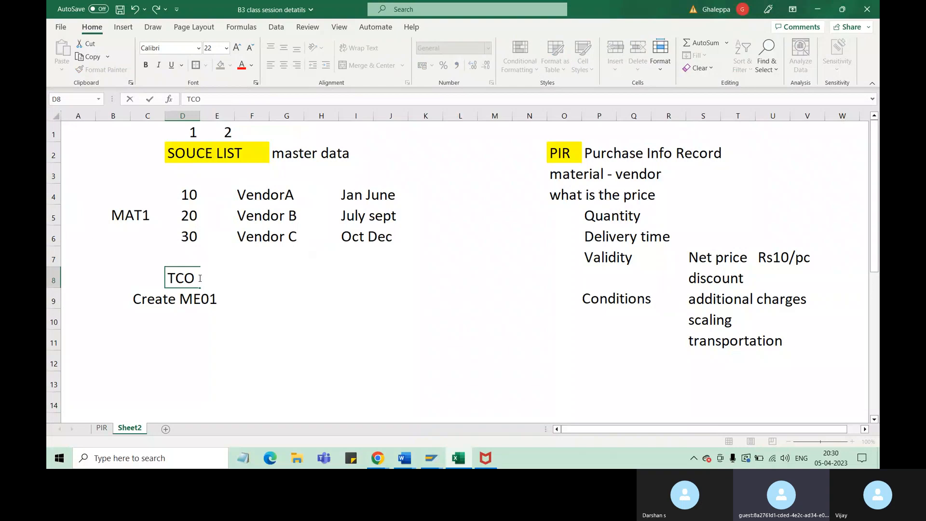
{"action": "type", "text": "DE"}
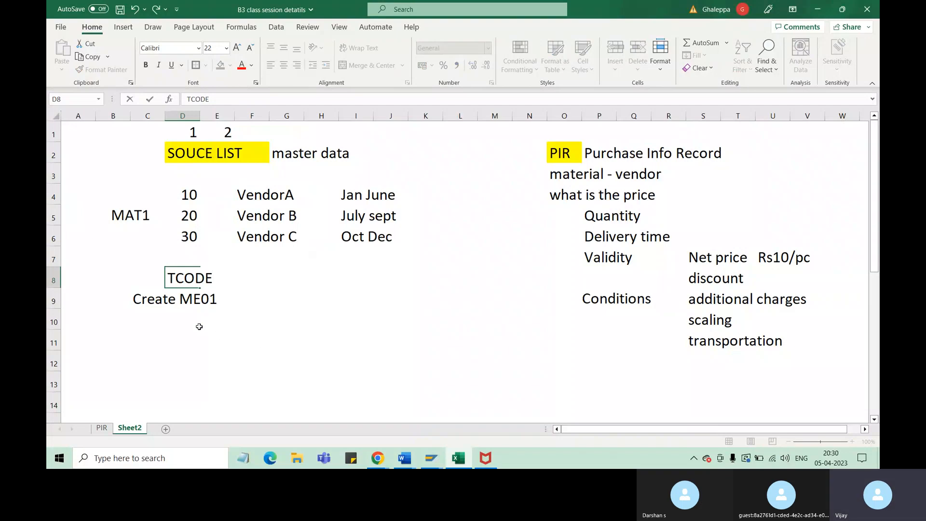
{"action": "left_click", "coordinate": [196, 302]}
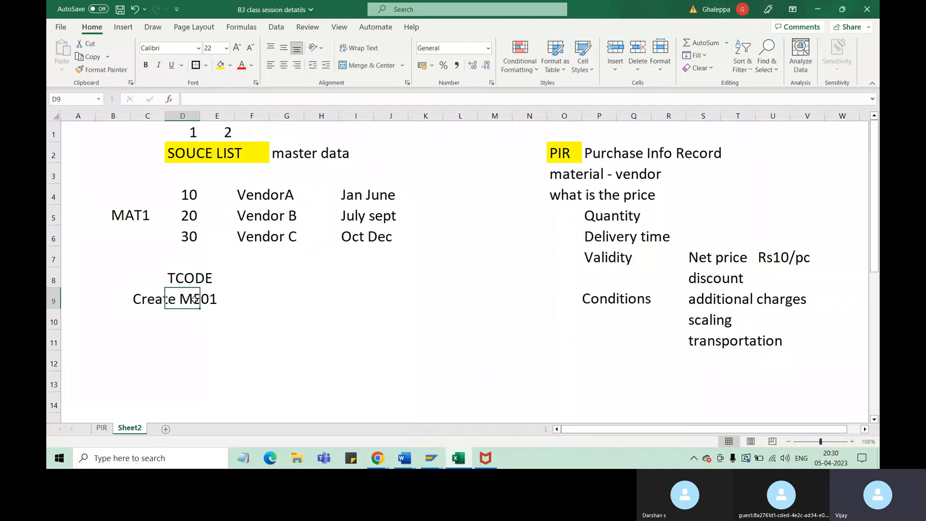
{"action": "left_click", "coordinate": [233, 301]}
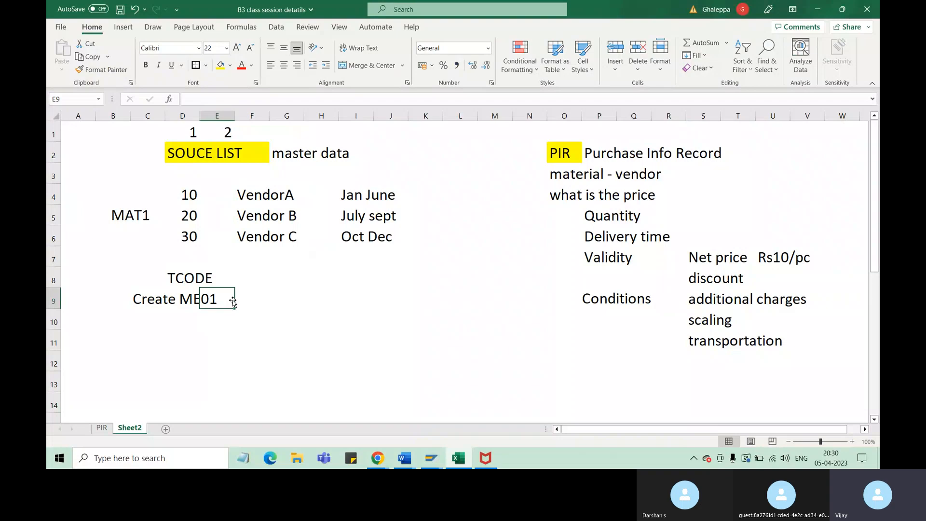
Enter "change" in cell F9, beside the Create ME01 entry
{"action": "left_click", "coordinate": [248, 304]}
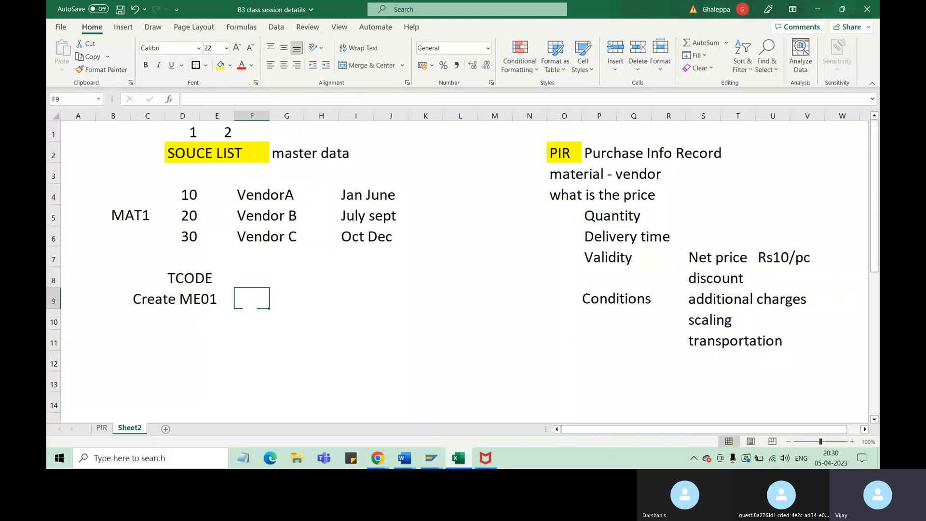
{"action": "type", "text": "change"}
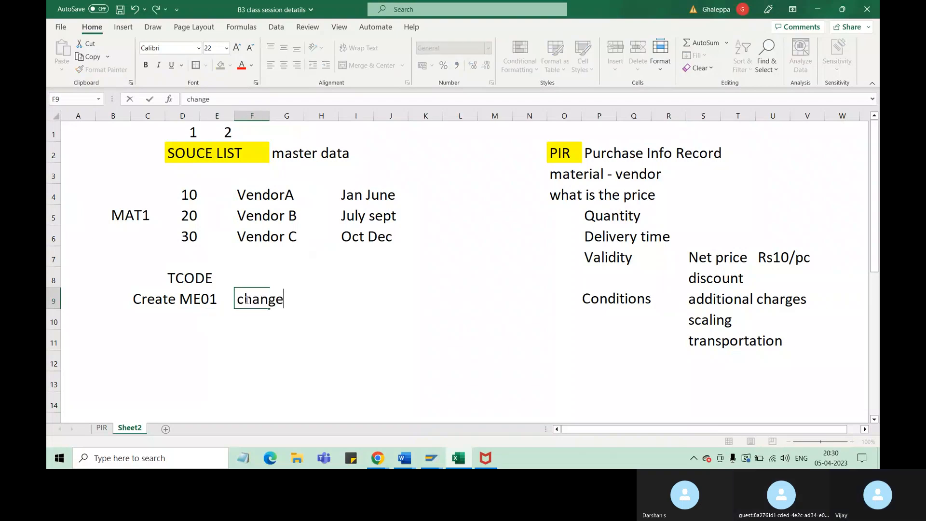
{"action": "left_click_drag", "start_coordinate": [192, 301], "coordinate": [214, 302]}
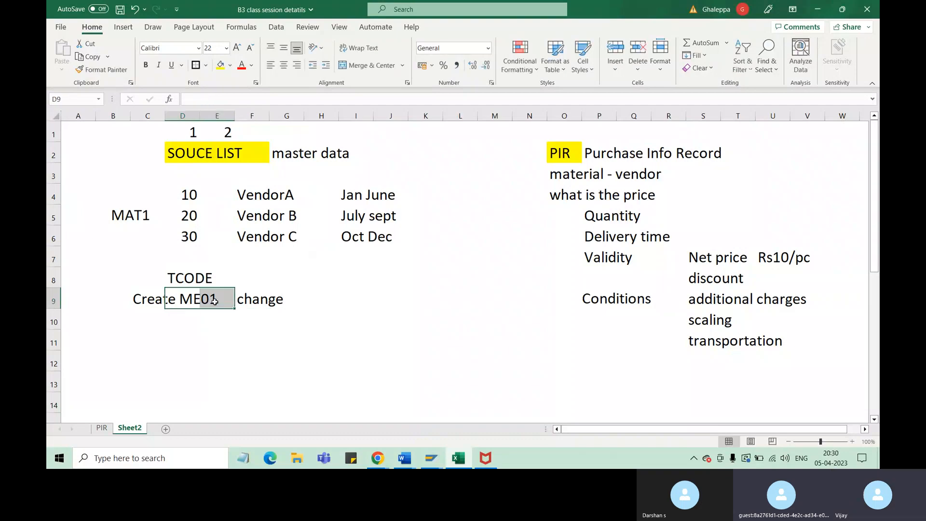
{"action": "left_click", "coordinate": [141, 301]}
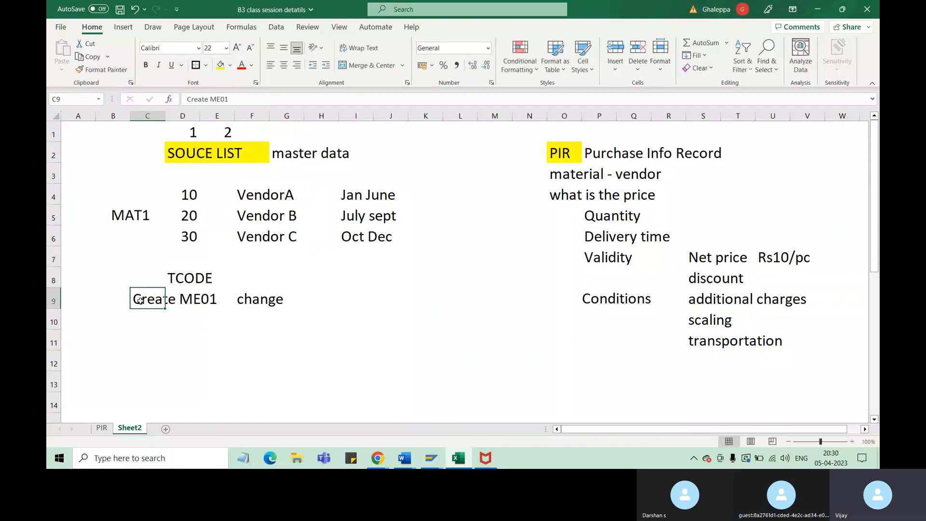
{"action": "left_click", "coordinate": [249, 302]}
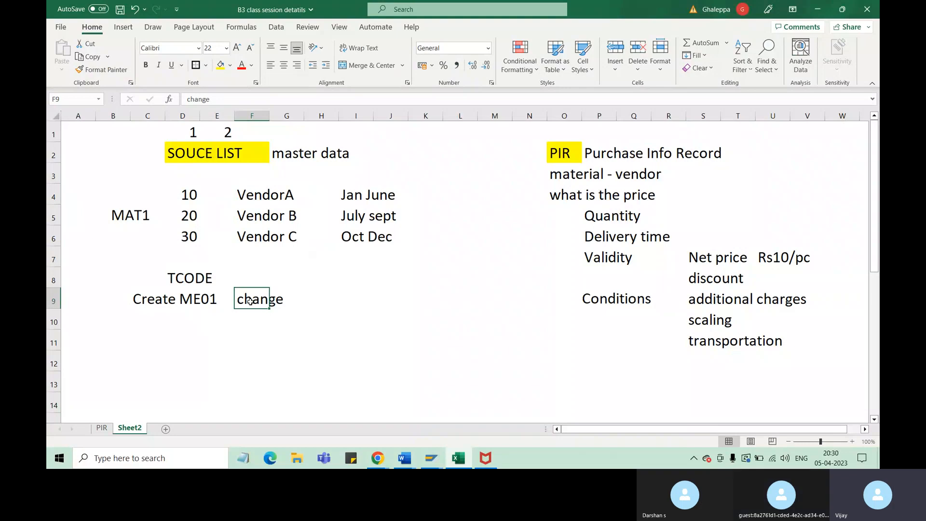
{"action": "left_click", "coordinate": [150, 302]}
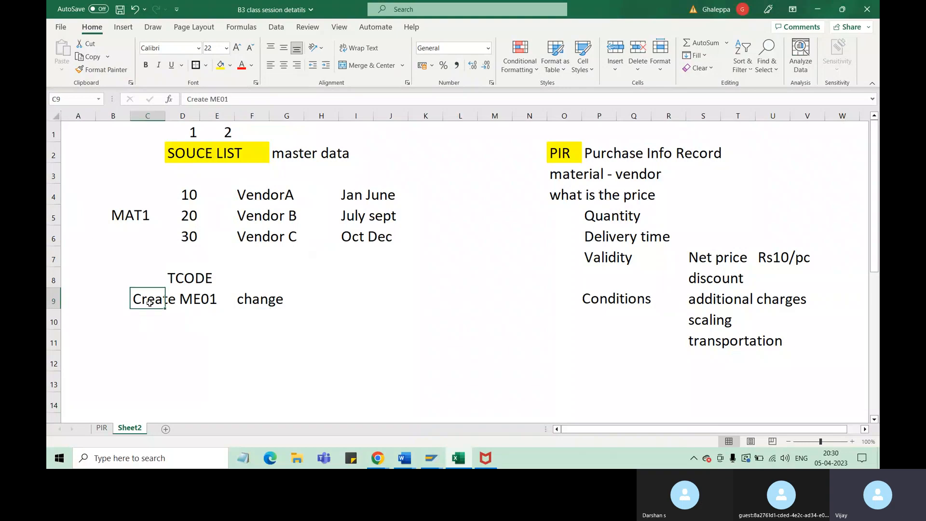
{"action": "left_click", "coordinate": [197, 301]}
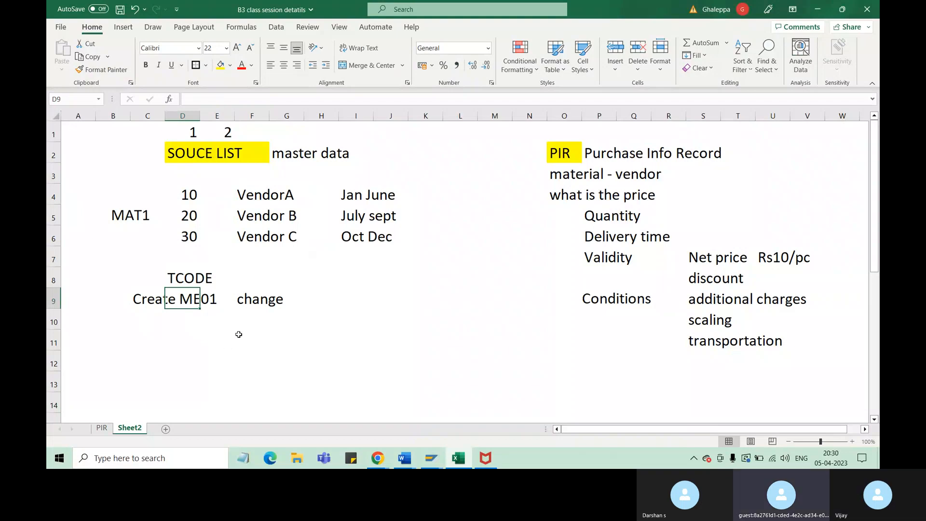
{"action": "left_click", "coordinate": [209, 301]}
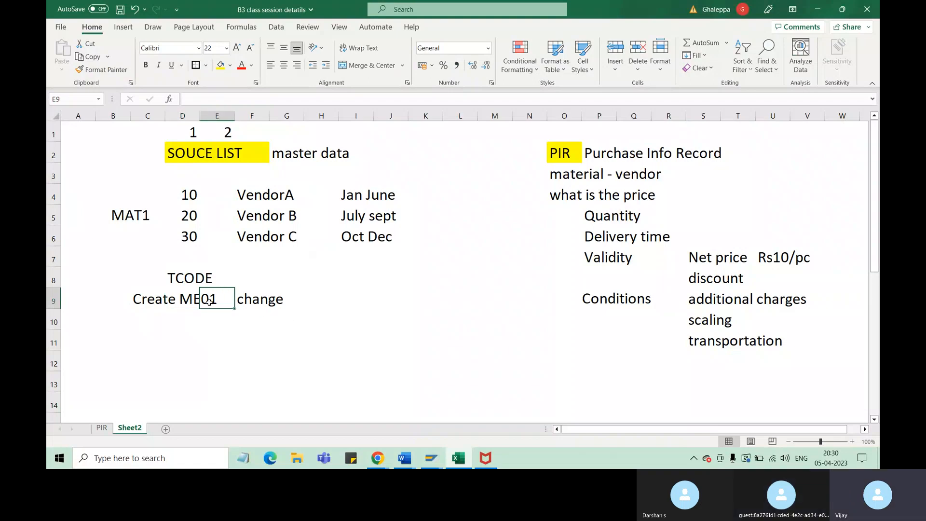
Fill cells C9:G9, holding the Create ME01 and change entries, with yellow
{"action": "left_click_drag", "start_coordinate": [191, 301], "coordinate": [220, 301]}
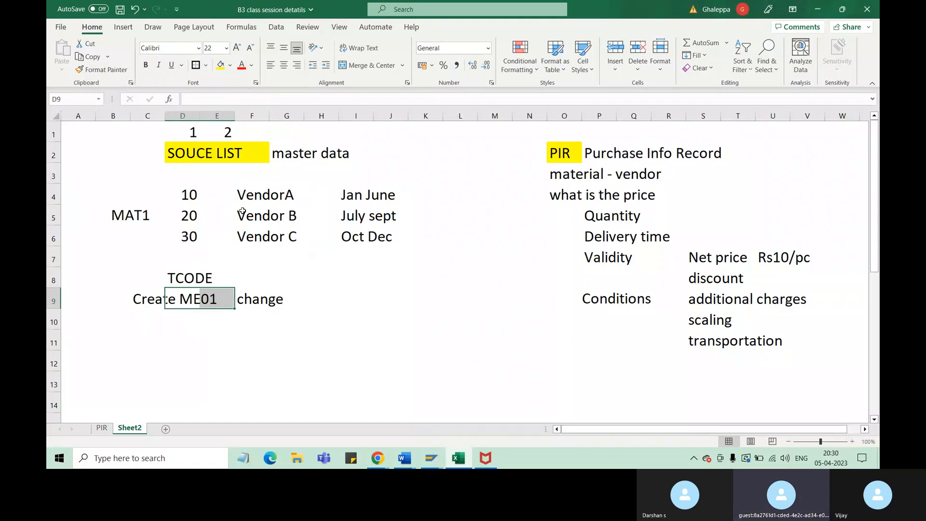
{"action": "left_click", "coordinate": [221, 64]}
{"action": "left_click", "coordinate": [258, 344]}
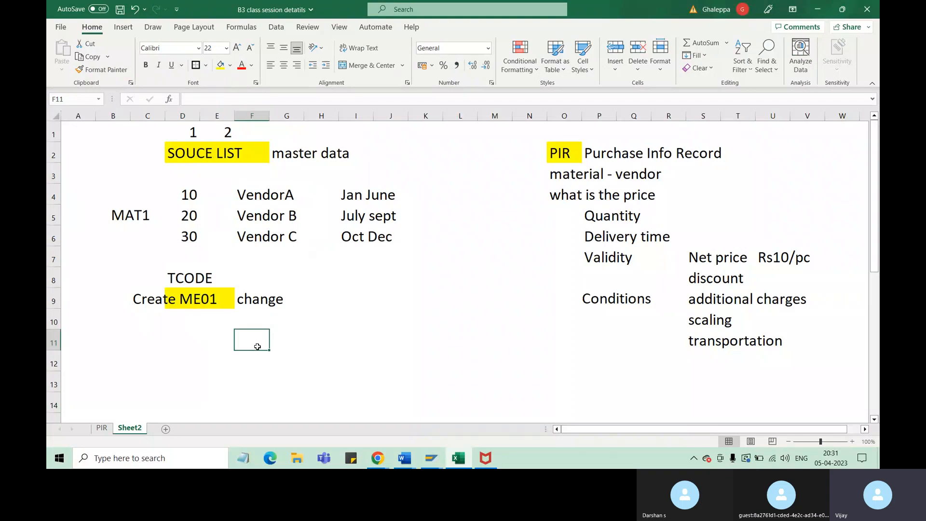
{"action": "left_click_drag", "start_coordinate": [145, 299], "coordinate": [271, 300]}
{"action": "left_click", "coordinate": [220, 65]}
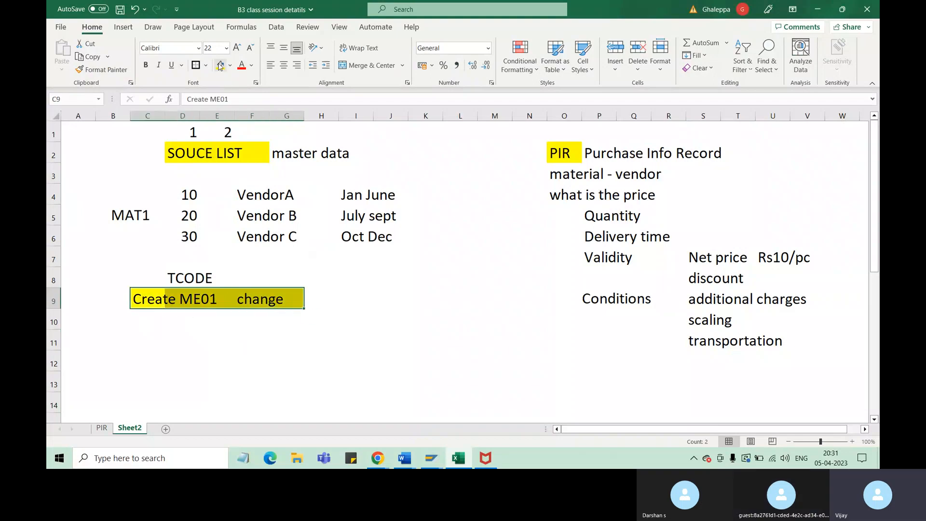
Enter "ME03" in cell D10 and "display" in cell F10, below the Create ME01 and change entries
{"action": "left_click", "coordinate": [187, 325]}
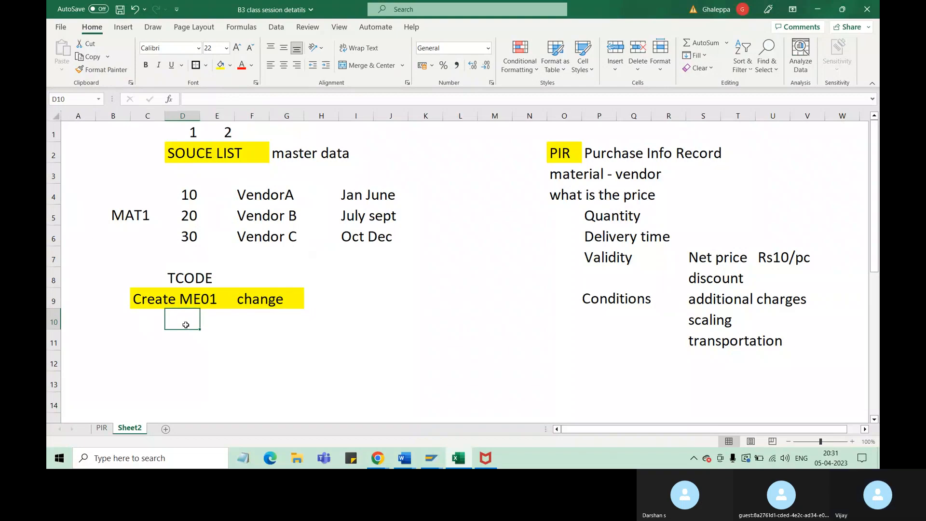
{"action": "type", "text": "ME"}
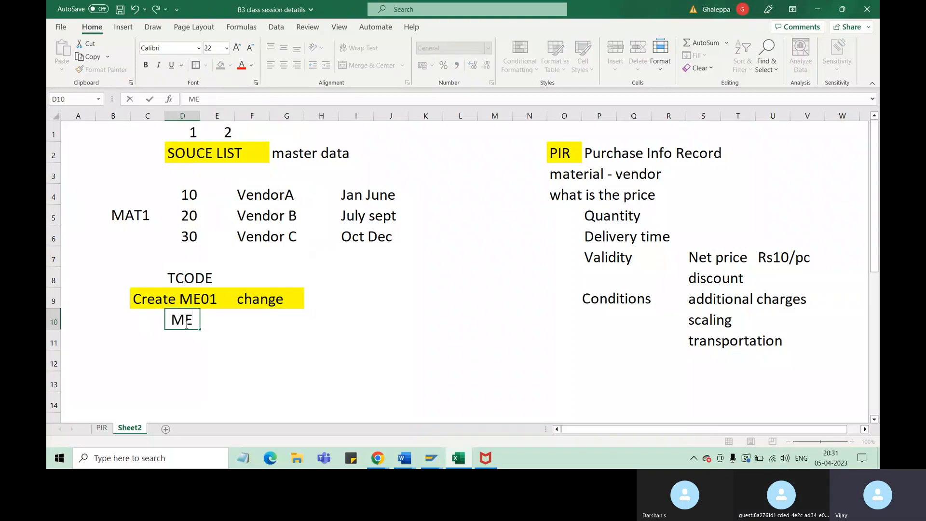
{"action": "type", "text": "03"}
{"action": "left_click", "coordinate": [291, 357]}
{"action": "left_click", "coordinate": [182, 320]}
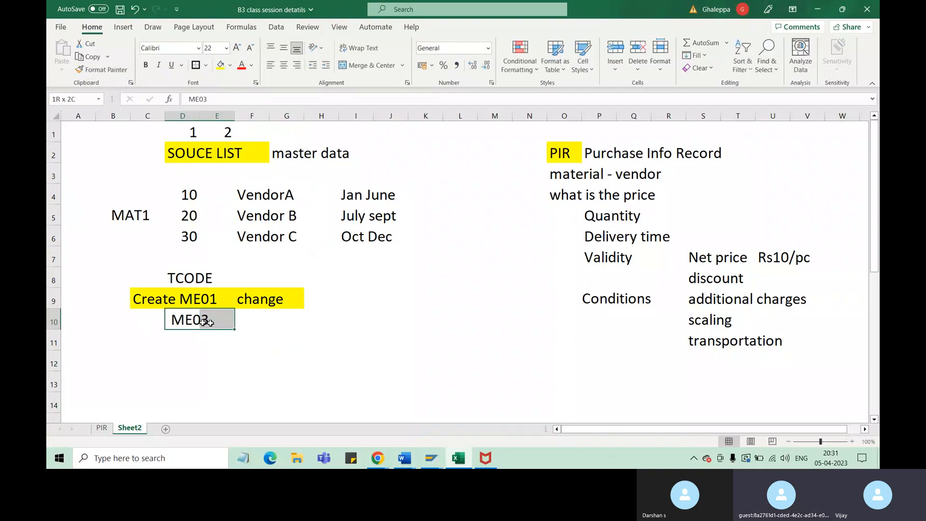
{"action": "left_click", "coordinate": [261, 328]}
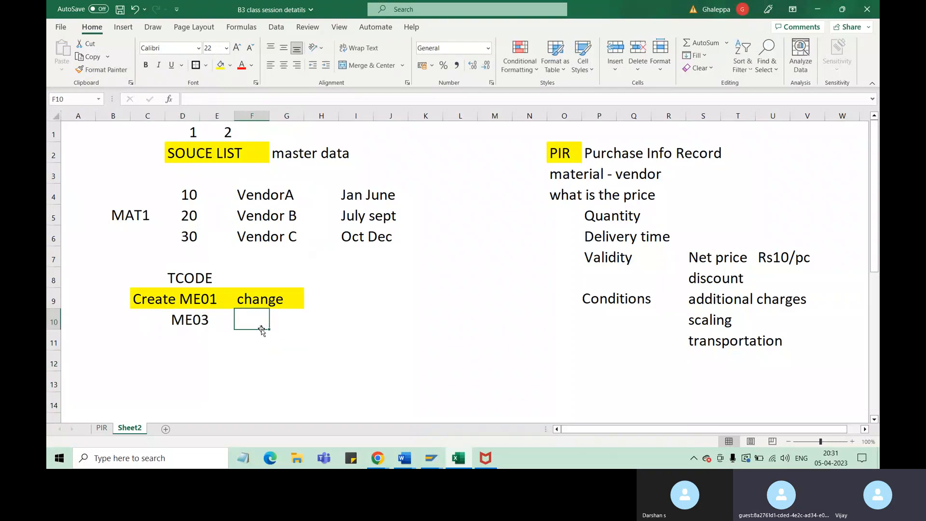
{"action": "type", "text": "display"}
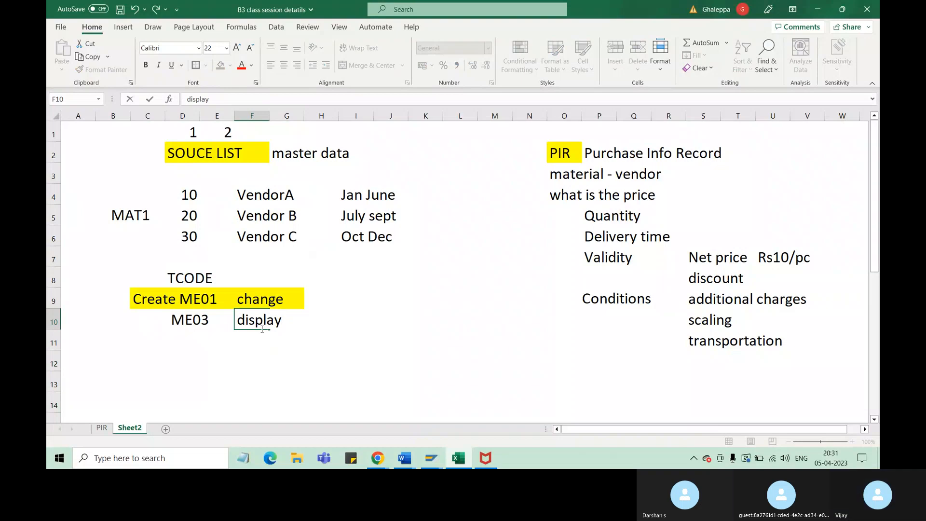
{"action": "left_click", "coordinate": [195, 363]}
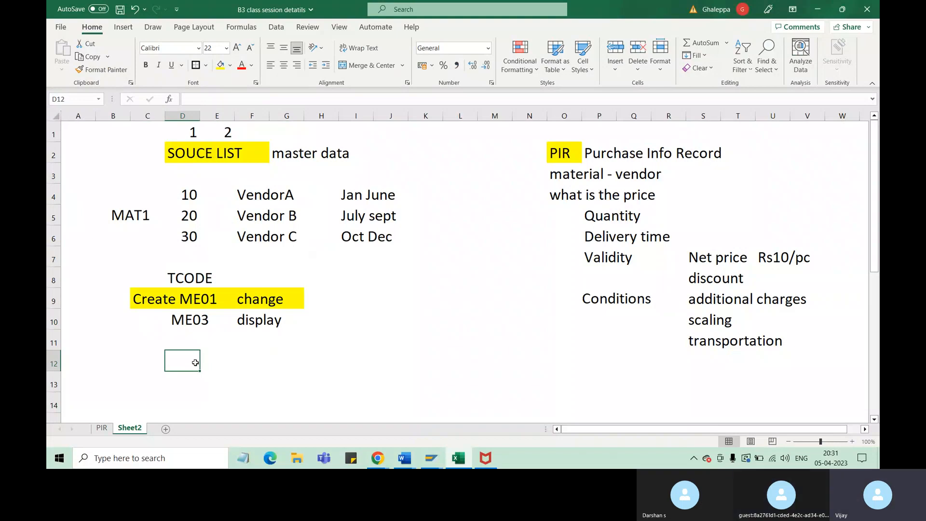
Enter "MAT2" in cell B7, below the MAT1 block, and center it horizontally
{"action": "left_click", "coordinate": [203, 160]}
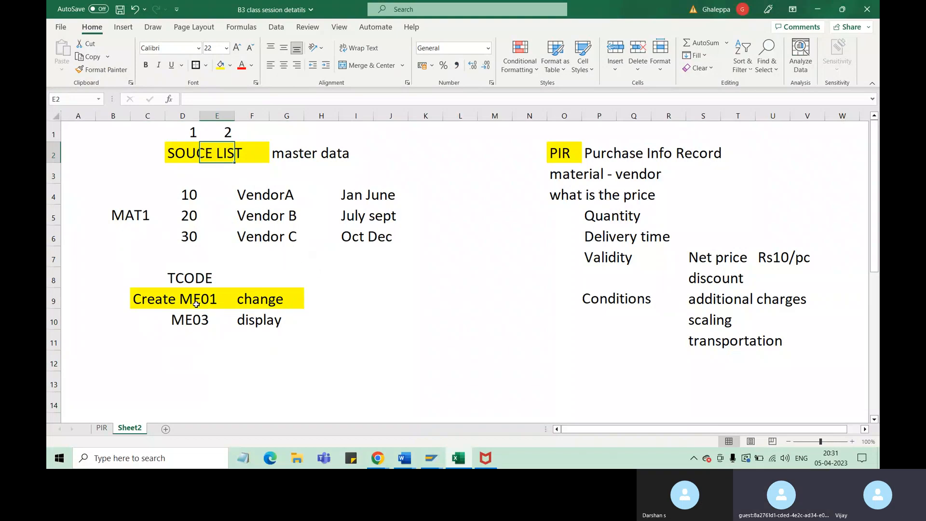
{"action": "left_click", "coordinate": [137, 207]}
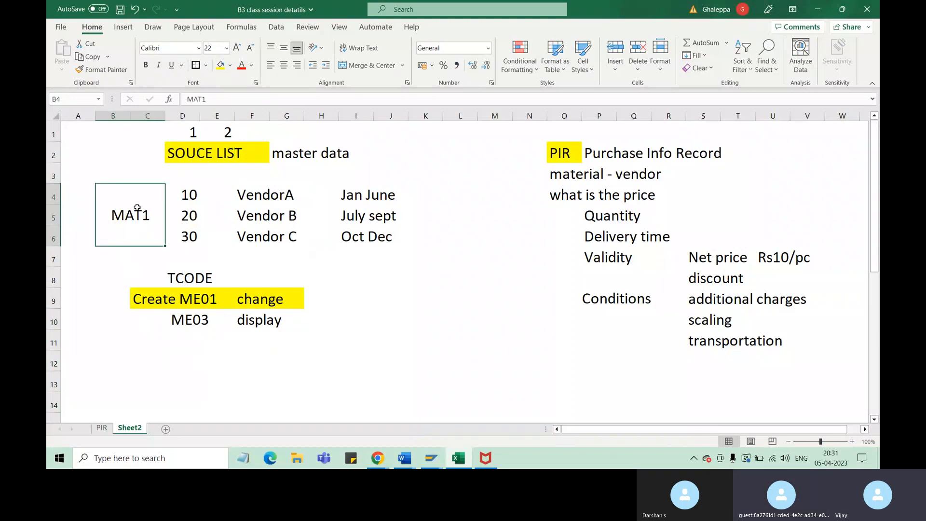
{"action": "left_click", "coordinate": [121, 253]}
{"action": "type", "text": "MAT2"}
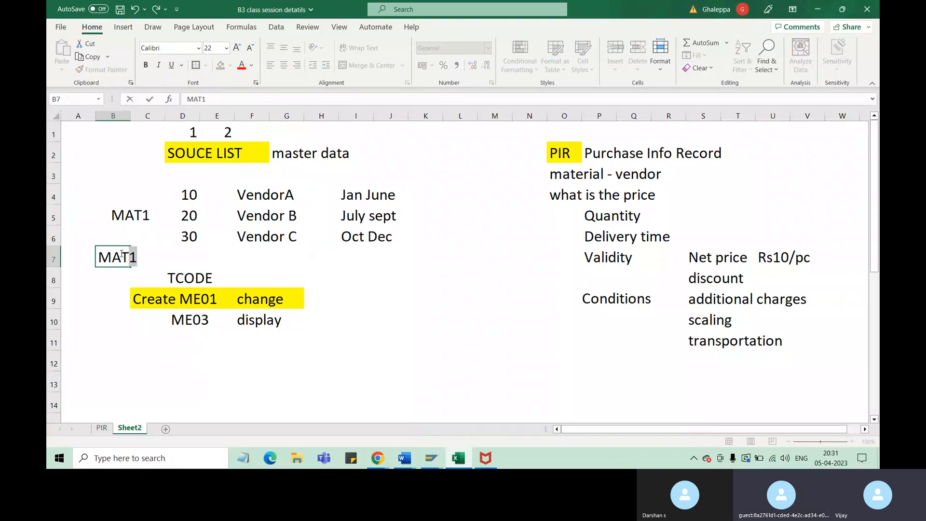
{"action": "left_click", "coordinate": [485, 318]}
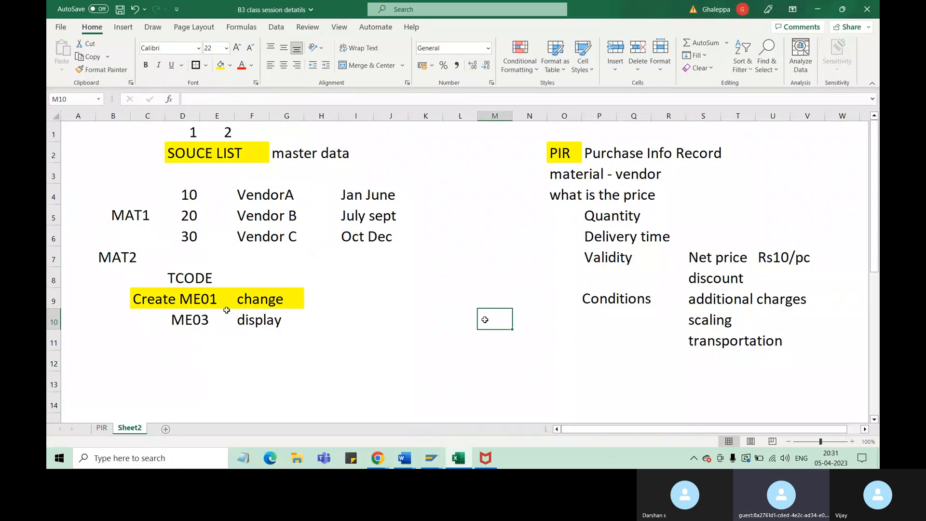
{"action": "left_click", "coordinate": [125, 265]}
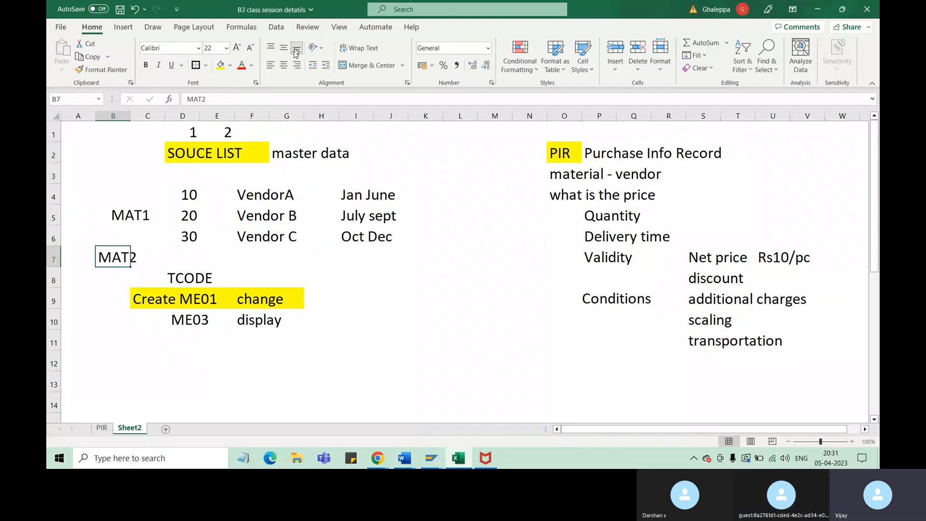
{"action": "left_click", "coordinate": [285, 66]}
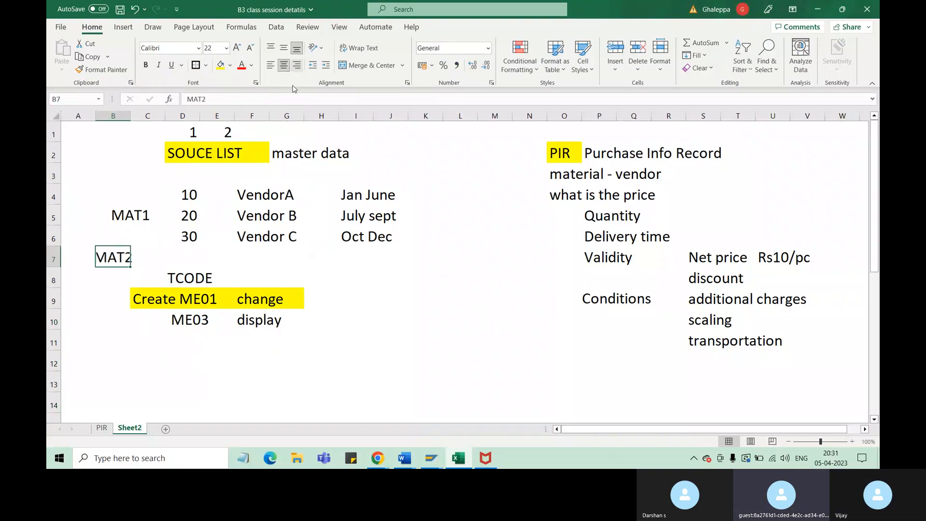
{"action": "left_click", "coordinate": [109, 215]}
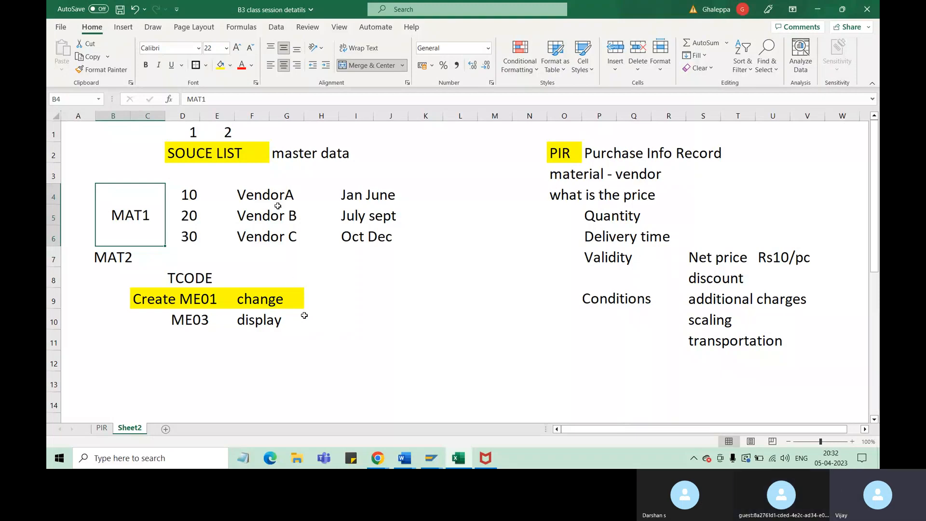
{"action": "left_click", "coordinate": [264, 199]}
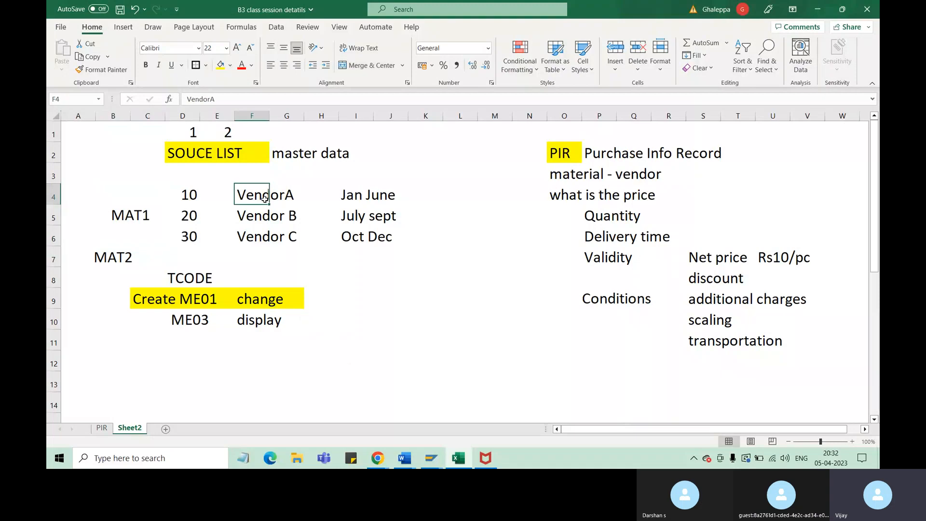
{"action": "left_click", "coordinate": [132, 215]}
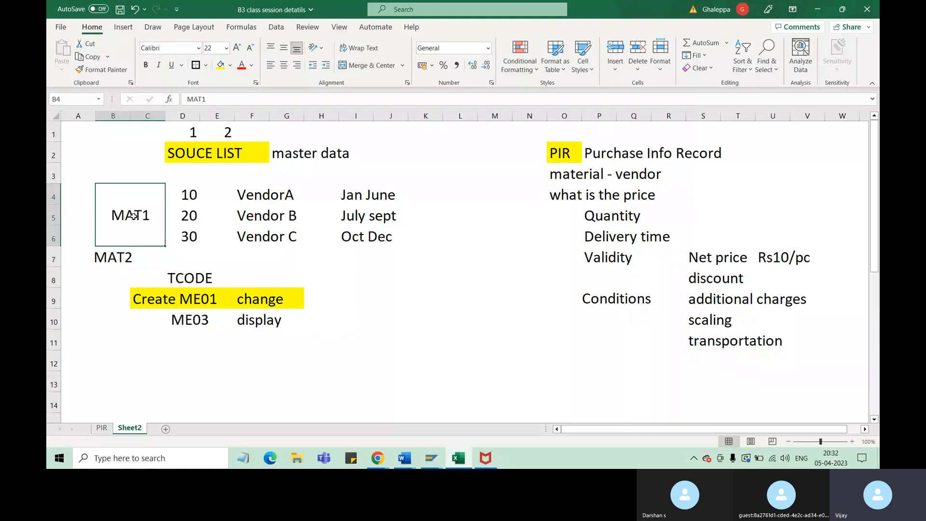
{"action": "left_click", "coordinate": [121, 257]}
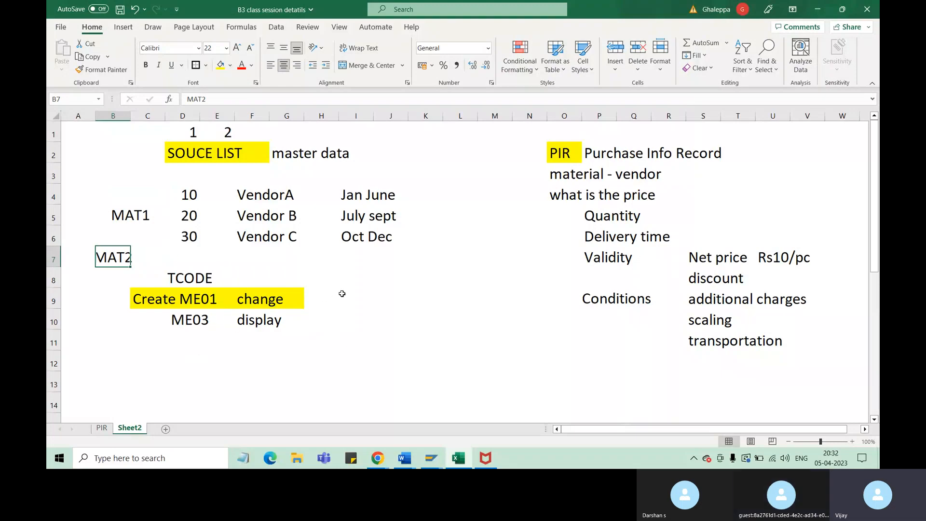
Enter "ME05" in cell D12, below the ME03 entry
{"action": "left_click", "coordinate": [181, 356]}
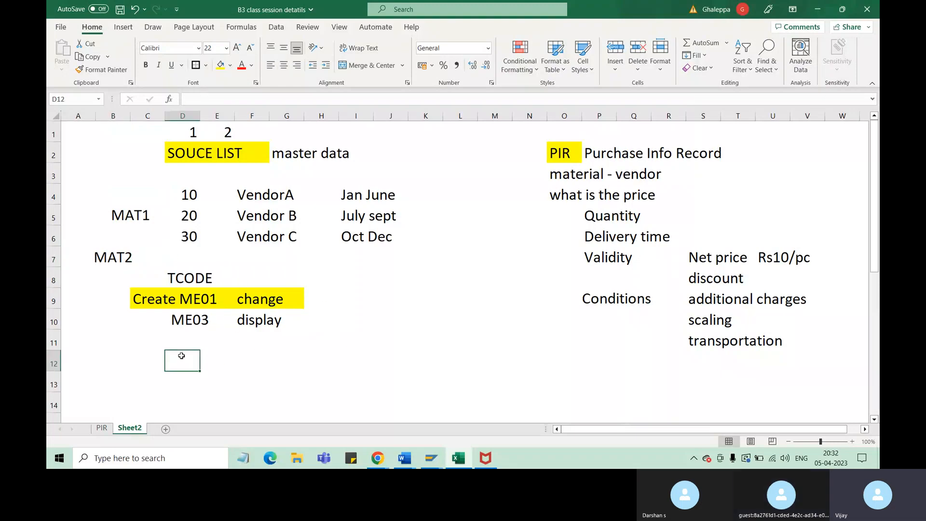
{"action": "type", "text": "ME05"}
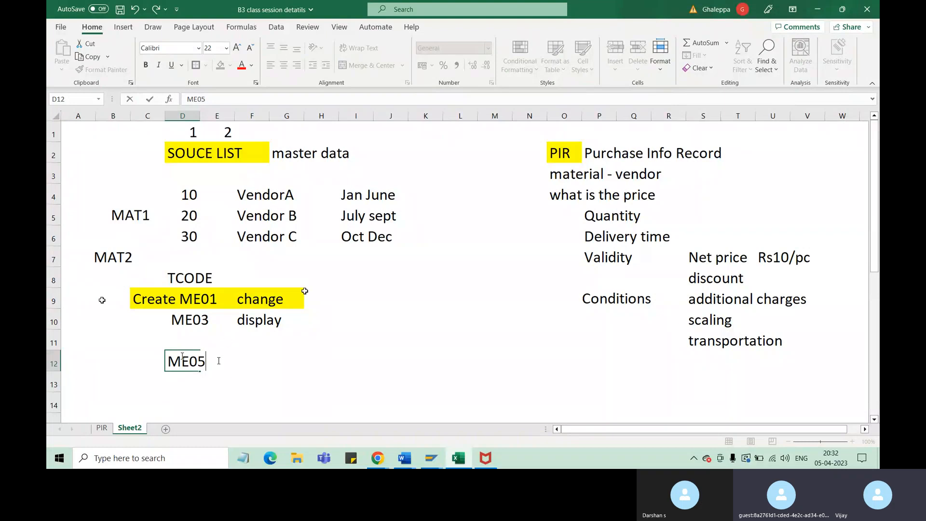
{"action": "left_click", "coordinate": [195, 300]}
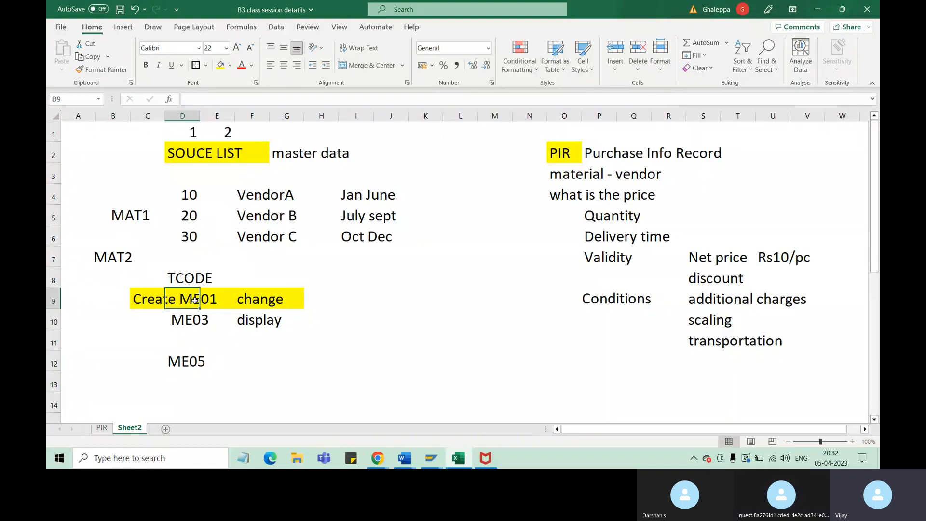
{"action": "left_click", "coordinate": [130, 215]}
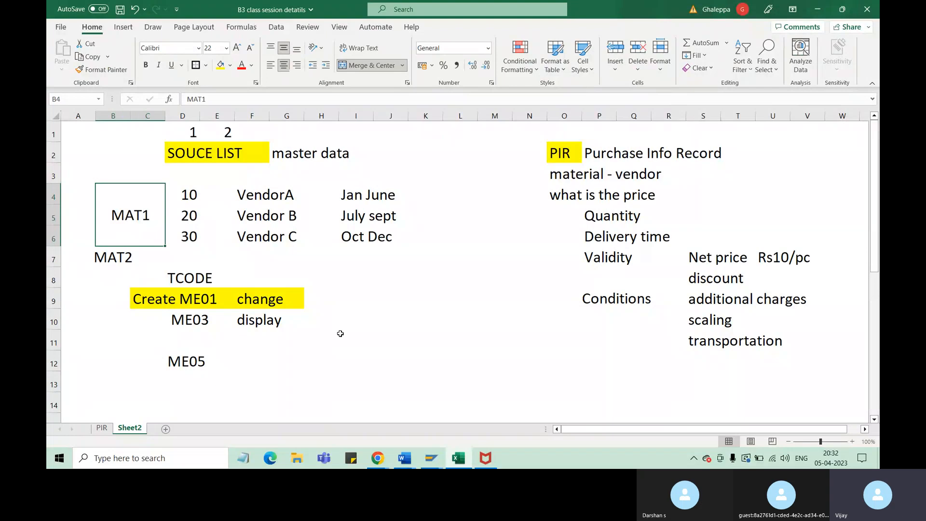
{"action": "left_click", "coordinate": [224, 365]}
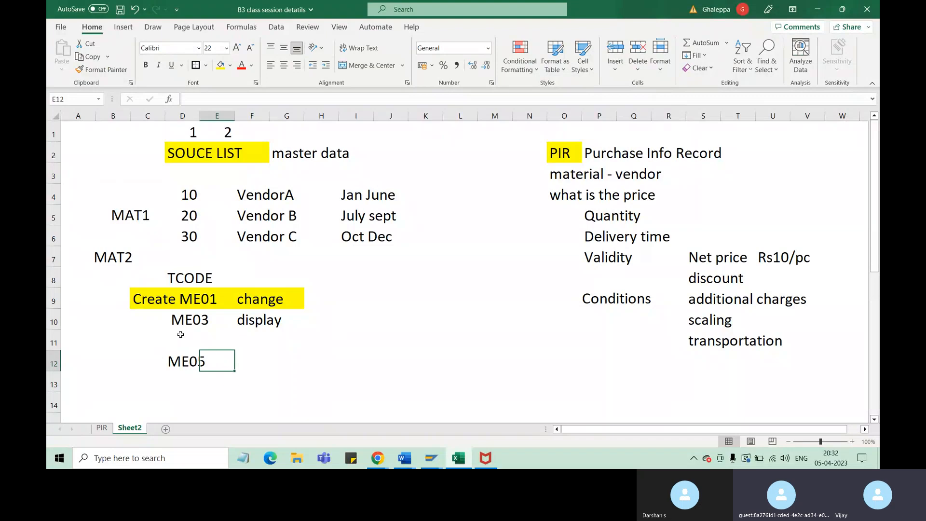
{"action": "left_click", "coordinate": [147, 302]}
Enter the label "Generate" in cell B12, beside the ME05 transaction code, with a capital G
{"action": "left_click", "coordinate": [120, 360]}
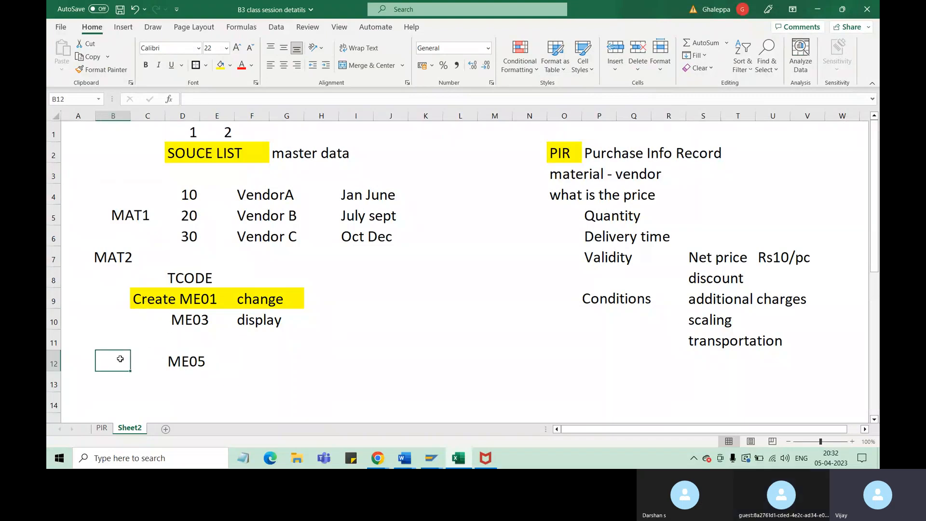
{"action": "type", "text": "generate"}
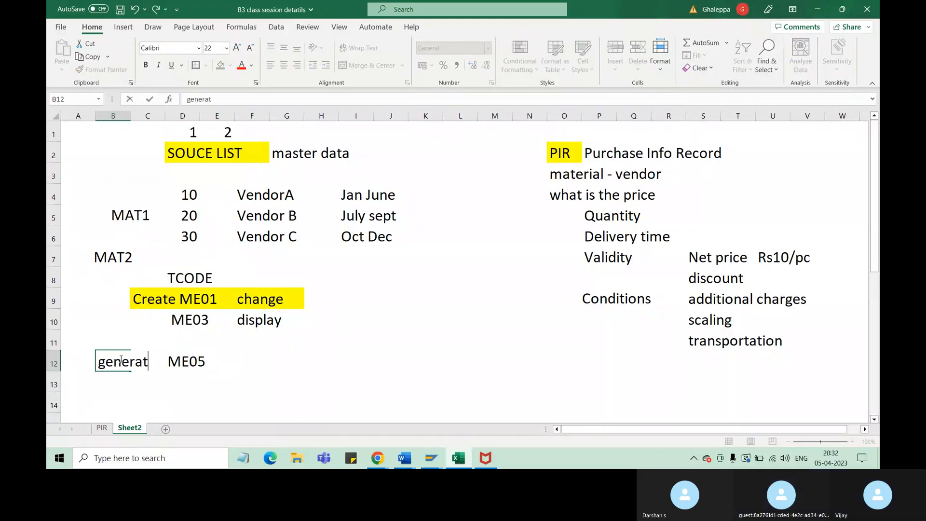
{"action": "left_click", "coordinate": [106, 363]}
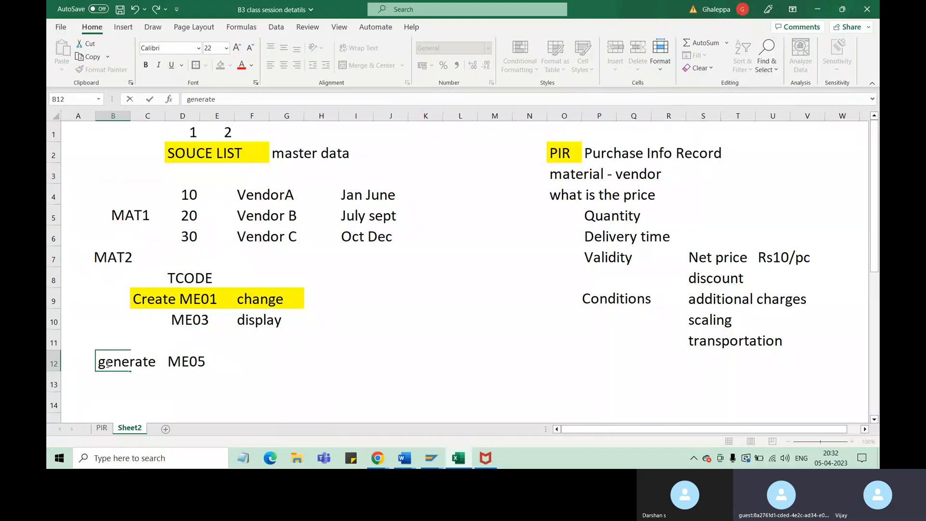
{"action": "key", "text": "Delete"}
{"action": "type", "text": "G"}
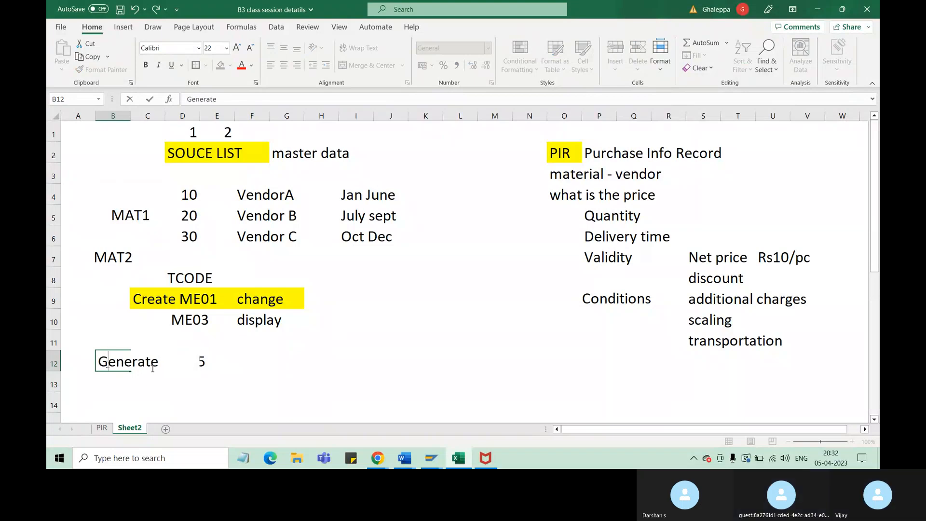
{"action": "left_click", "coordinate": [209, 373]}
Enter the heading "Prequisitis" in cell J9, on the same row as the Create ME01 entry
{"action": "left_click", "coordinate": [165, 297]}
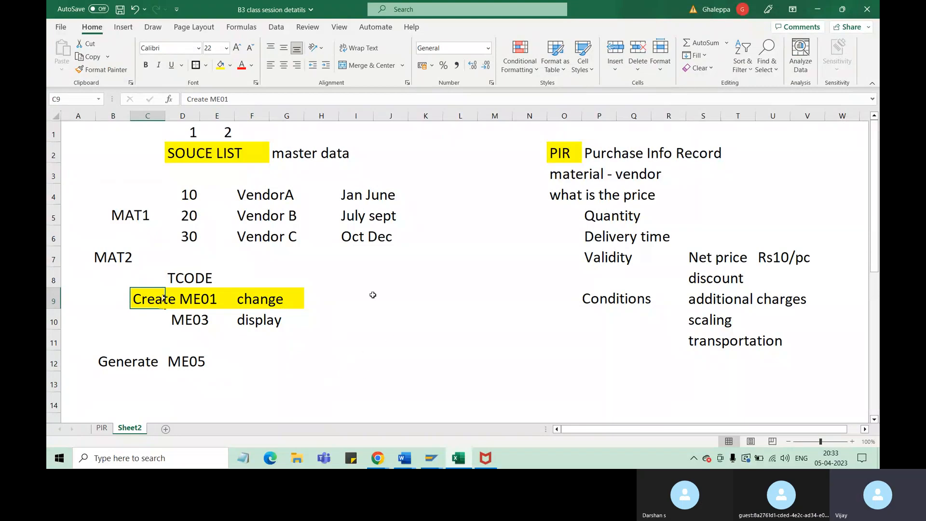
{"action": "left_click", "coordinate": [395, 298]}
{"action": "type", "text": "P"}
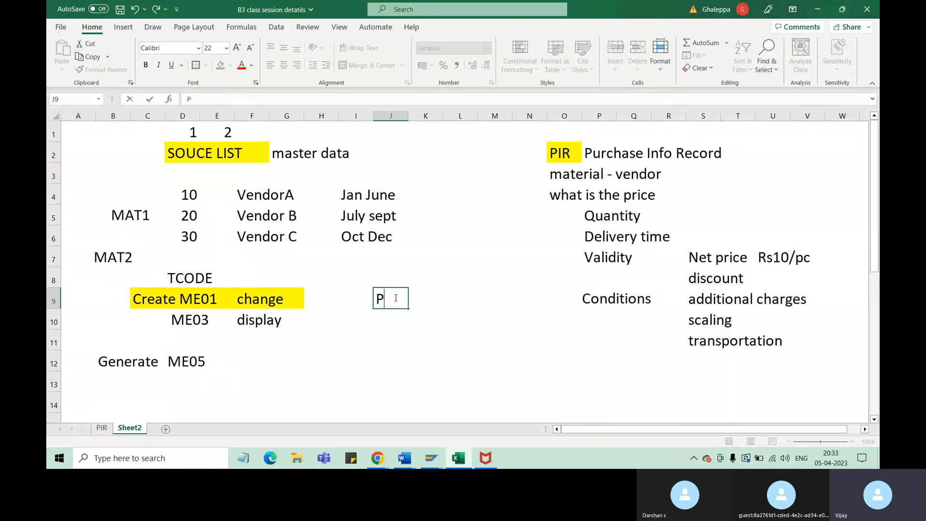
{"action": "type", "text": "requi"}
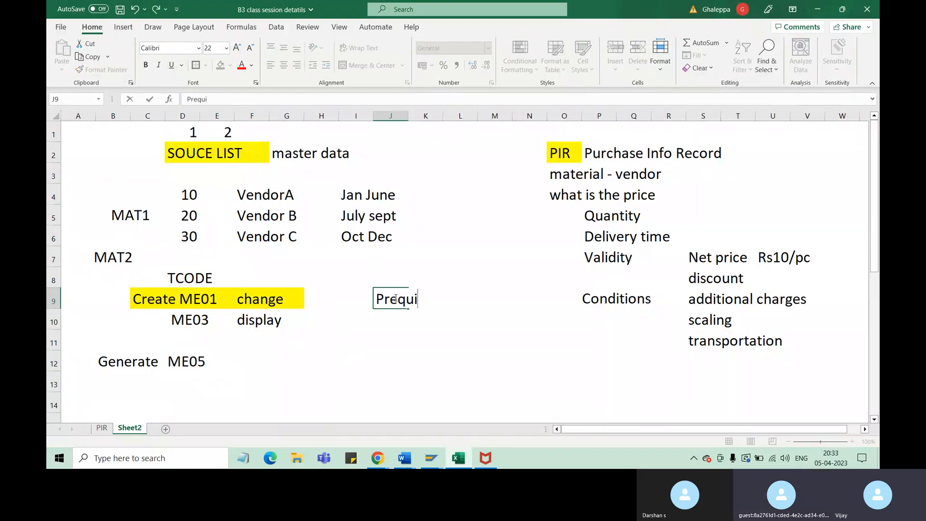
{"action": "type", "text": "sitis"}
{"action": "left_click", "coordinate": [217, 146]}
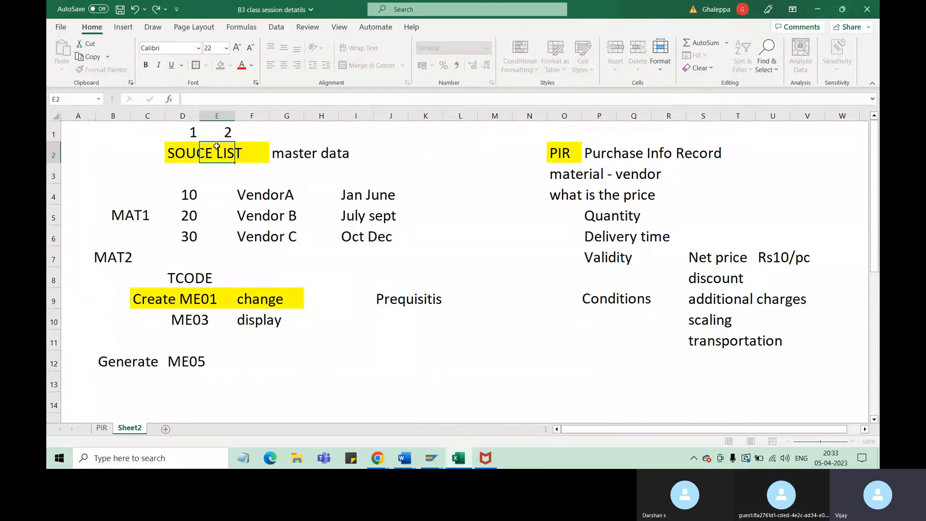
Highlight the "Prequisitis" heading across cells J9 and K9 with yellow fill
{"action": "left_click", "coordinate": [403, 302]}
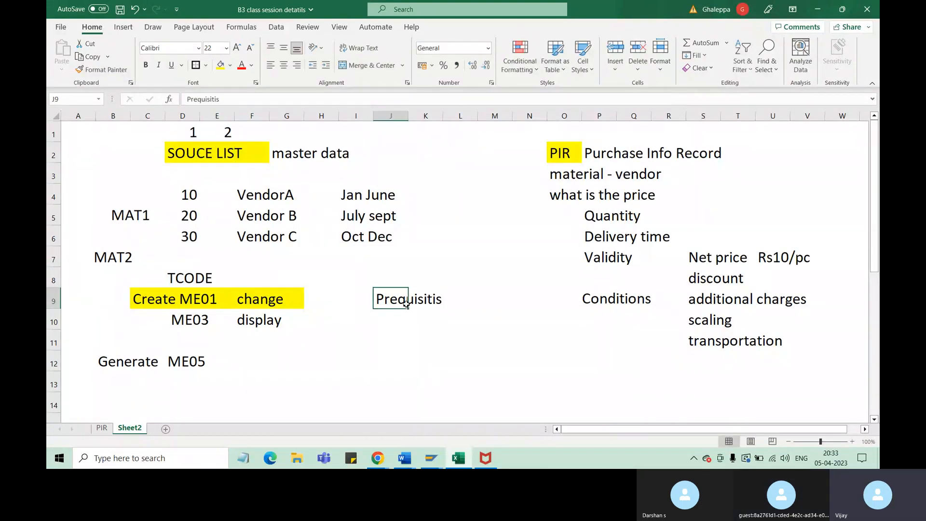
{"action": "left_click", "coordinate": [220, 64]}
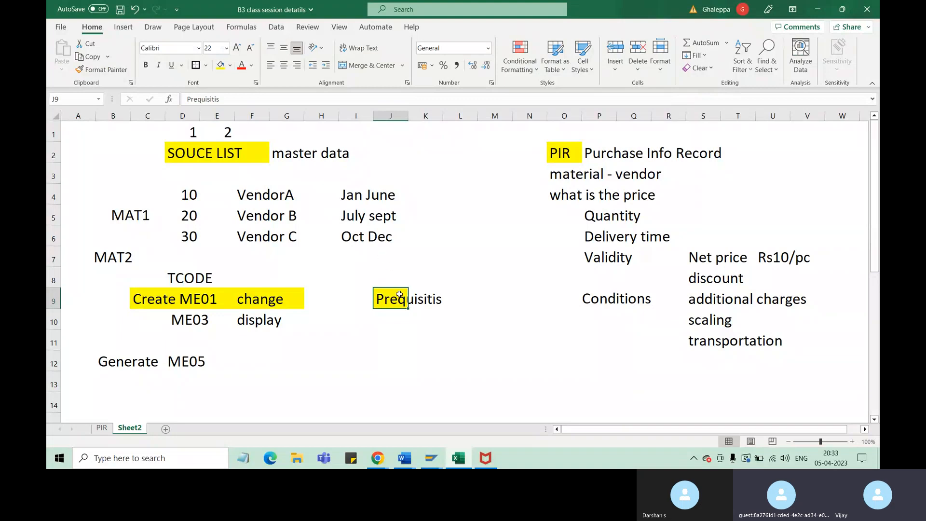
{"action": "left_click_drag", "start_coordinate": [398, 298], "coordinate": [424, 297]}
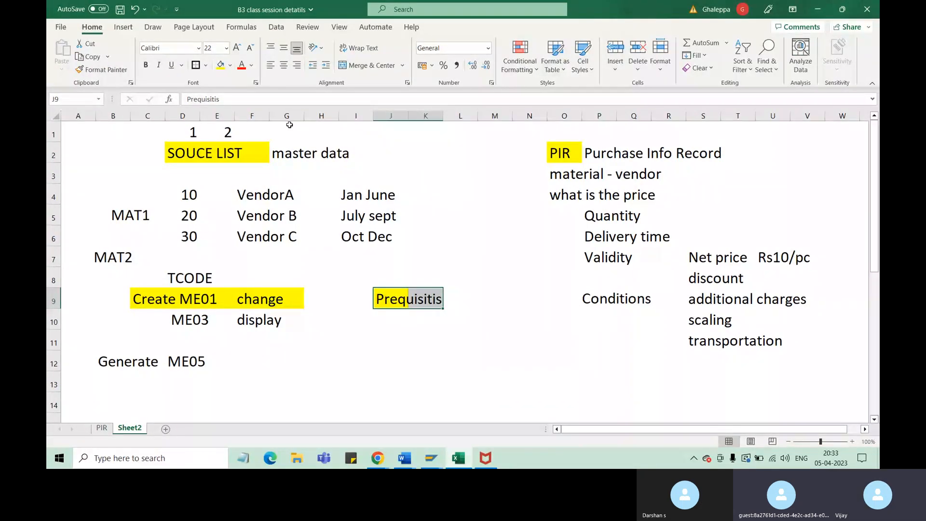
{"action": "left_click", "coordinate": [222, 66]}
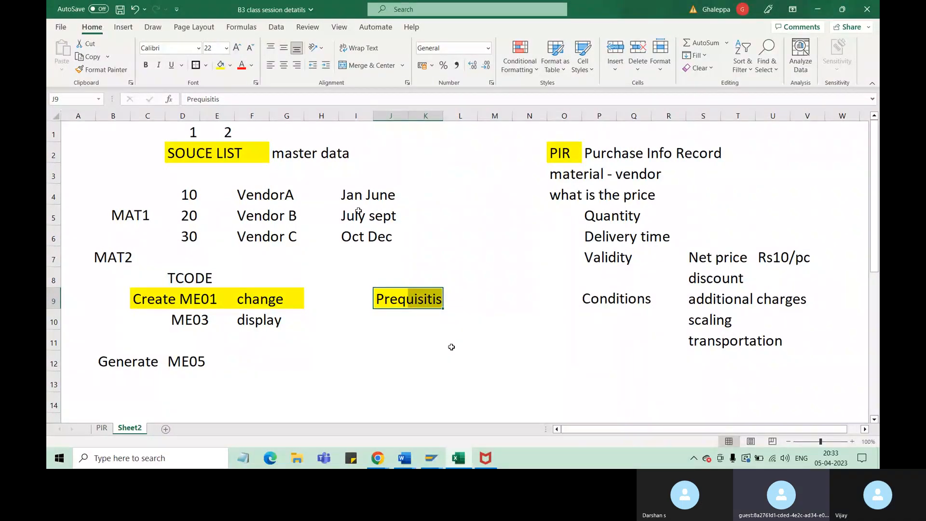
Enter "material-purchasing view" in cell J10, directly below the Prequisitis heading
{"action": "left_click", "coordinate": [381, 323]}
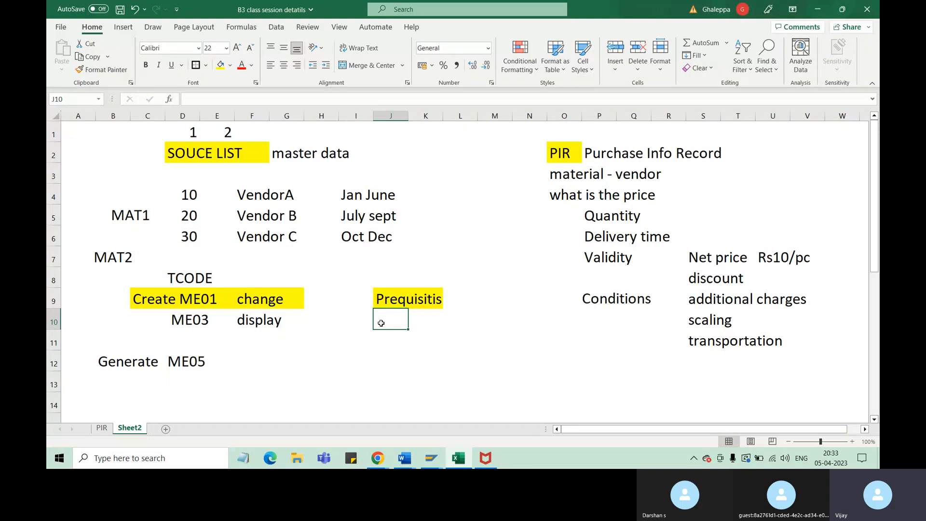
{"action": "type", "text": "materia"}
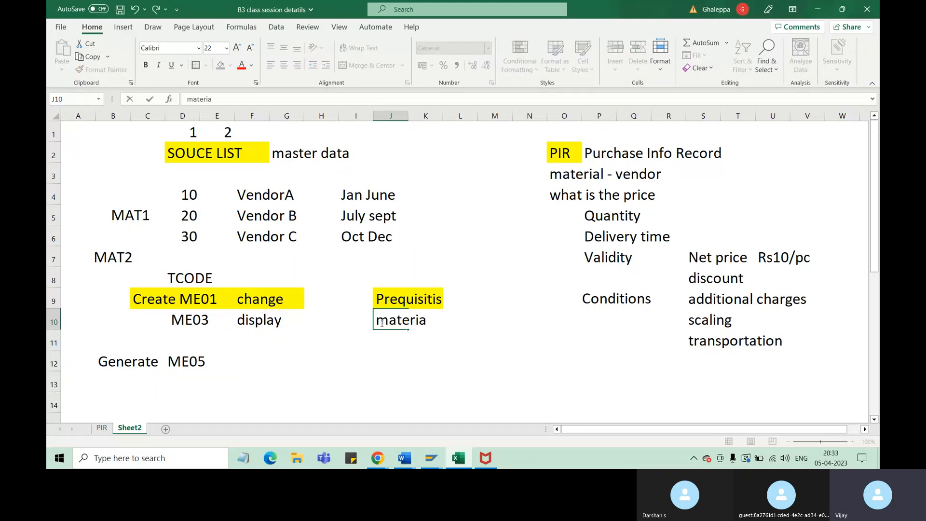
{"action": "type", "text": "l-"}
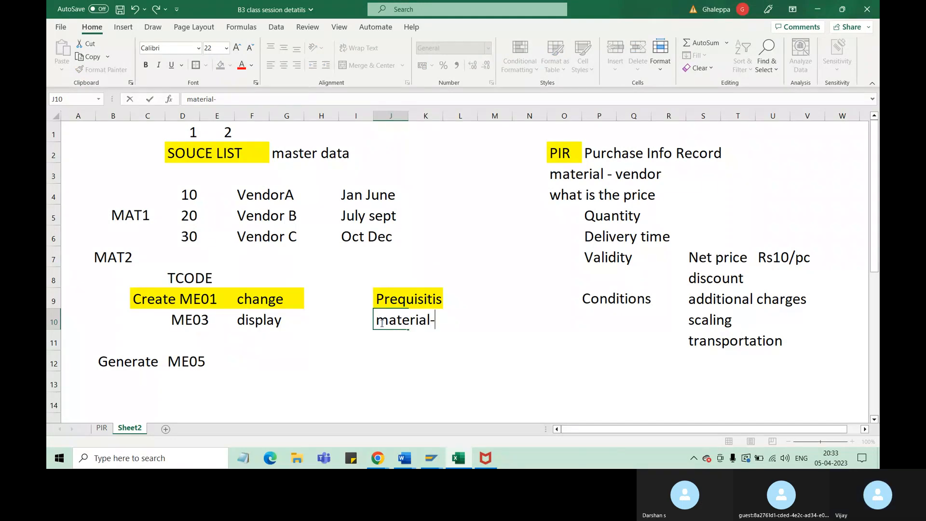
{"action": "type", "text": "ourch"}
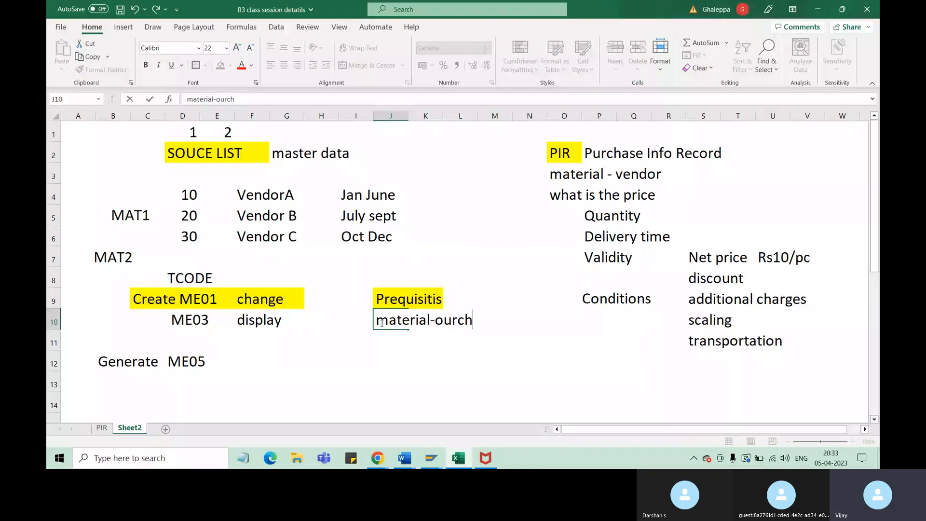
{"action": "key", "text": "BackSpace"}
{"action": "key", "text": "BackSpace"}
{"action": "key", "text": "BackSpace"}
{"action": "key", "text": "BackSpace"}
{"action": "key", "text": "BackSpace"}
{"action": "type", "text": "pu"}
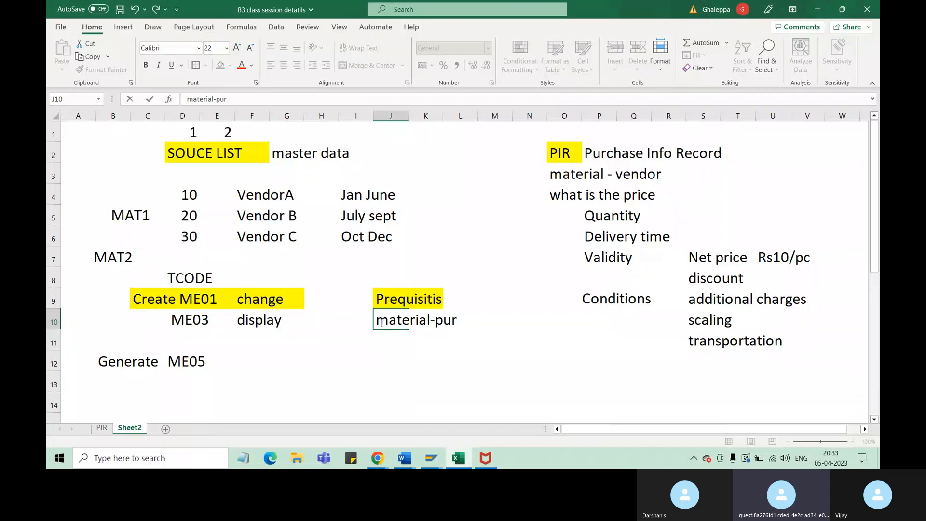
{"action": "type", "text": "rchai"}
{"action": "key", "text": "BackSpace"}
{"action": "type", "text": "sing view"}
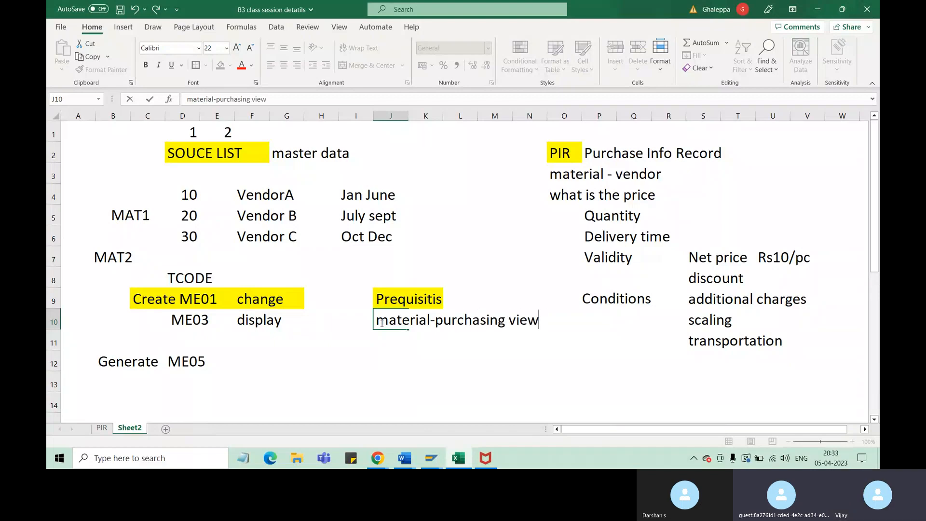
Enter "source list" in cell L11, beneath the material-purchasing view entry
{"action": "left_click", "coordinate": [453, 337]}
{"action": "type", "text": "sour"}
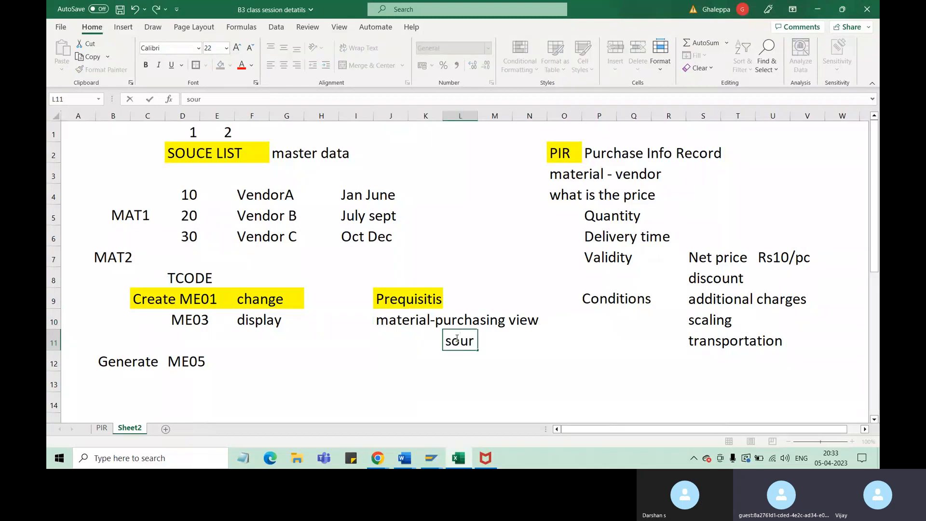
{"action": "type", "text": "ce list"}
{"action": "left_click", "coordinate": [496, 388]}
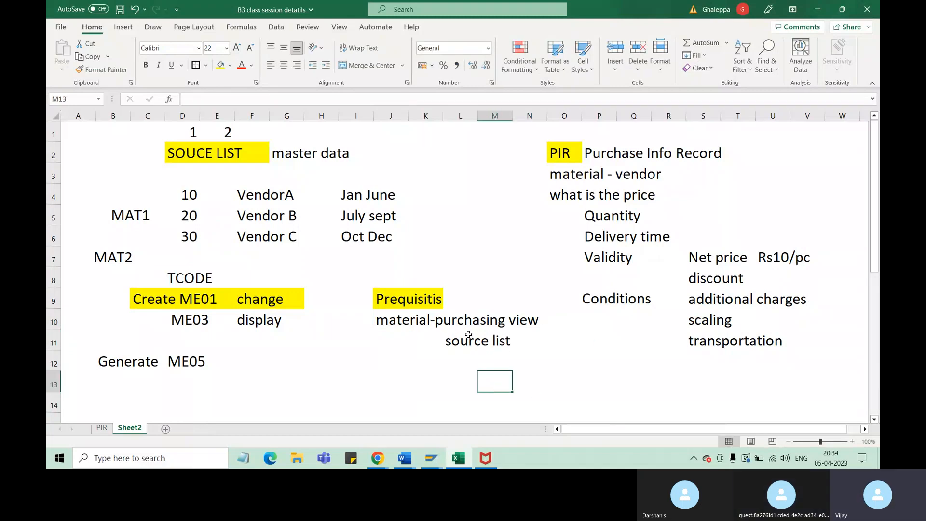
{"action": "left_click", "coordinate": [468, 334]}
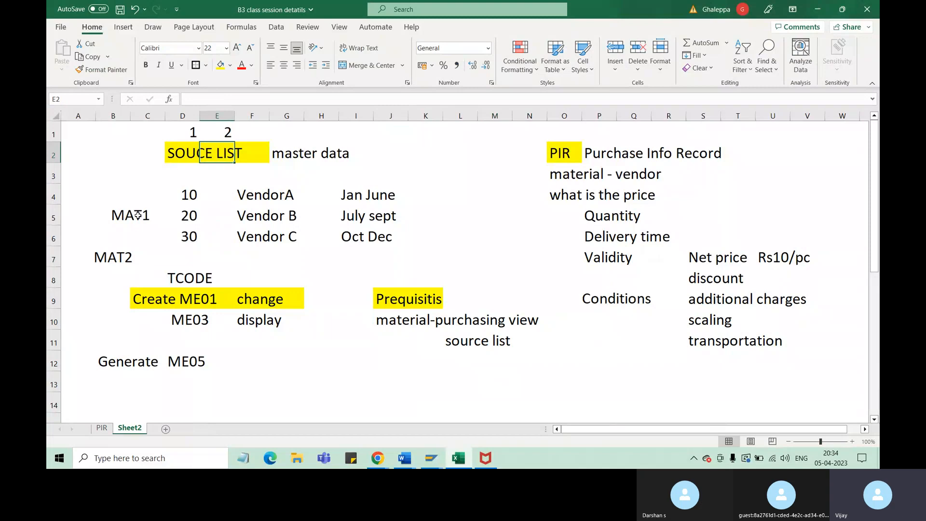
Number the prerequisites by entering 1 in cell I10 and 2 in cell I12
{"action": "left_click", "coordinate": [138, 215]}
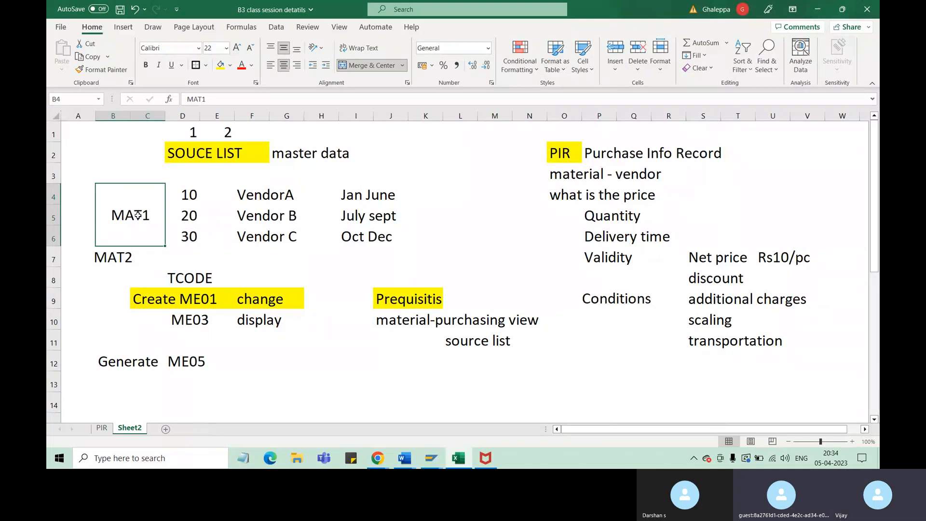
{"action": "left_click", "coordinate": [363, 322]}
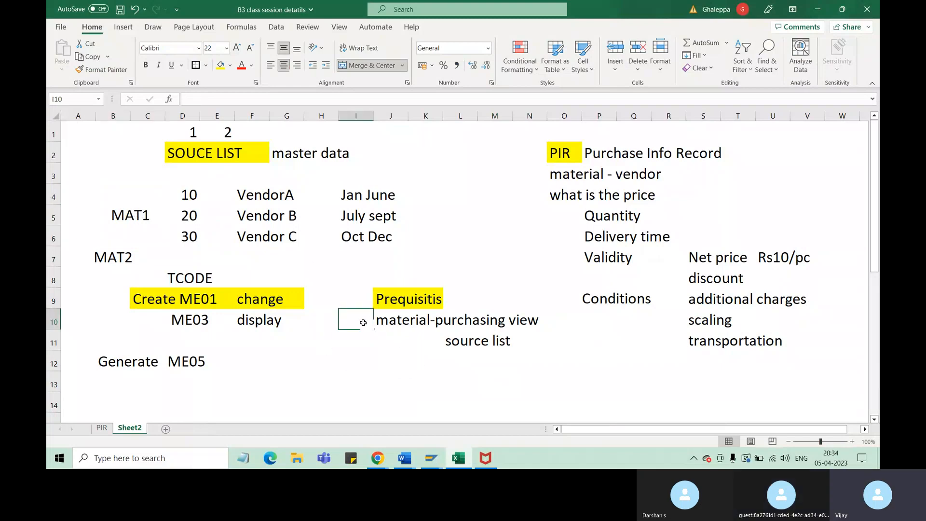
{"action": "type", "text": "1"}
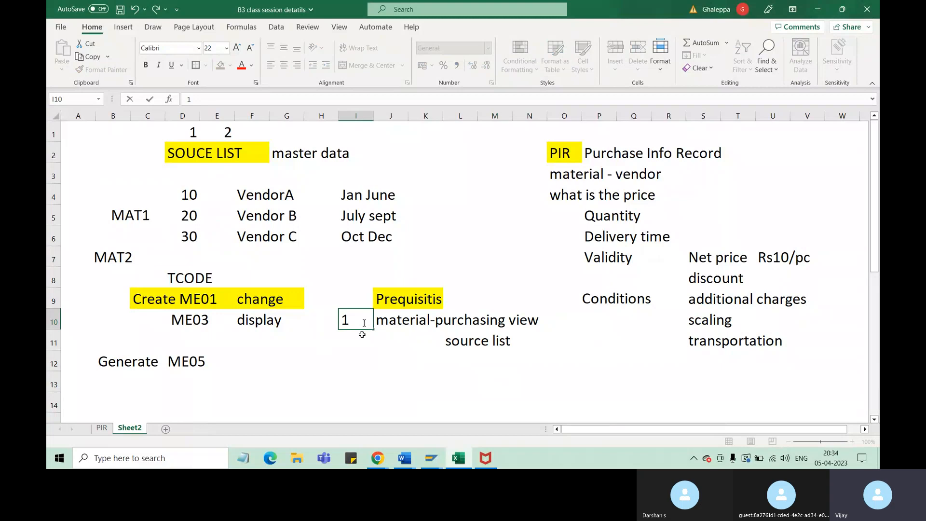
{"action": "left_click", "coordinate": [354, 362]}
{"action": "type", "text": "2"}
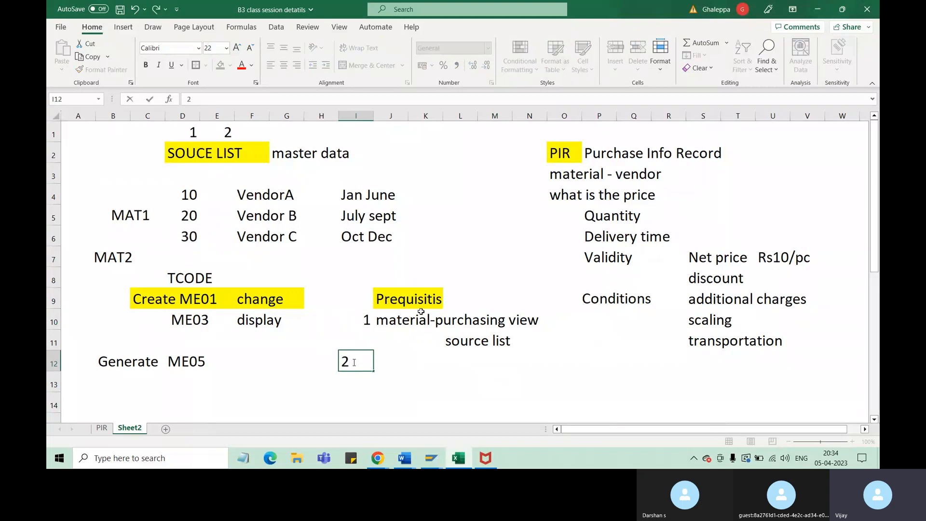
Enter "Vendor" in cell J12 as the second prerequisite
{"action": "left_click", "coordinate": [413, 364]}
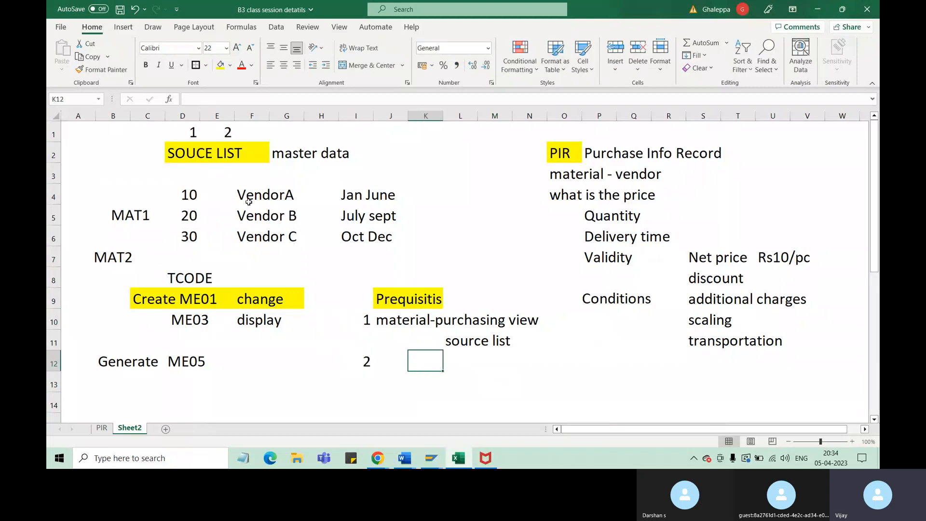
{"action": "left_click", "coordinate": [135, 216]}
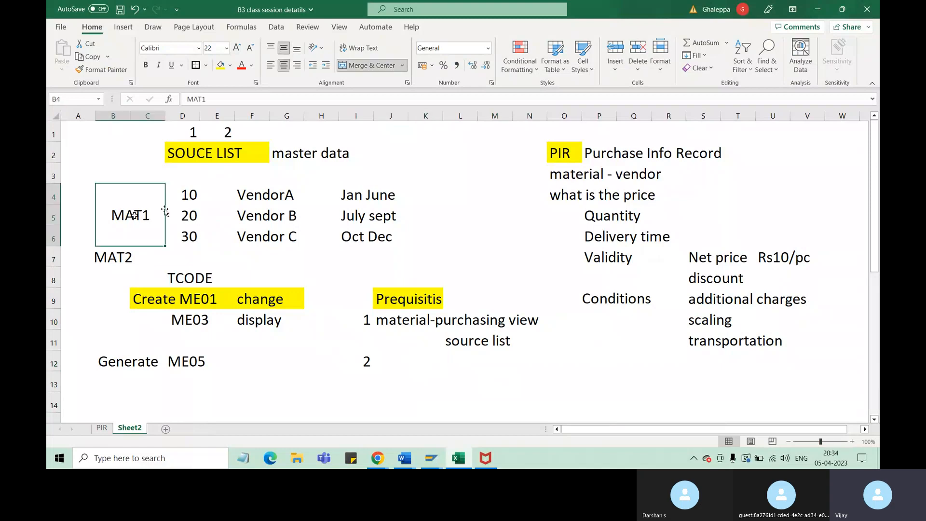
{"action": "left_click", "coordinate": [274, 196]}
{"action": "left_click", "coordinate": [398, 369]}
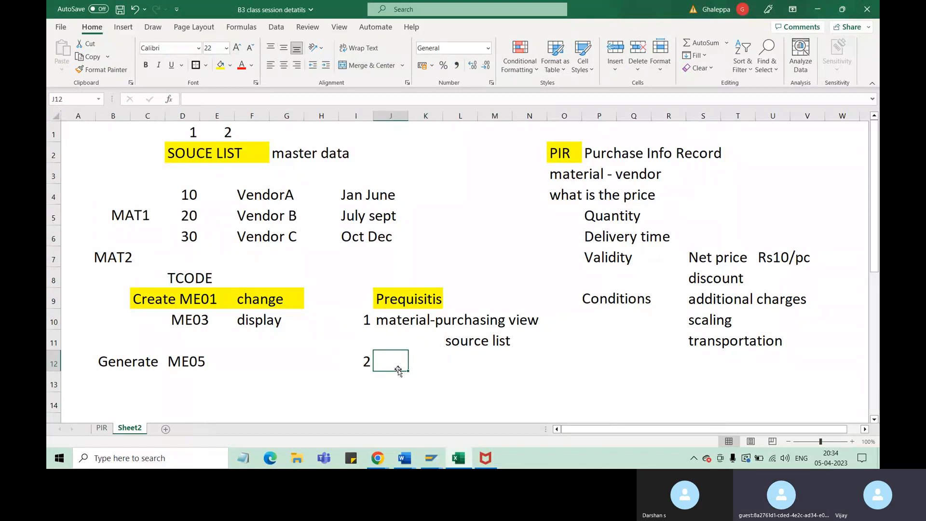
{"action": "type", "text": "Vendor"}
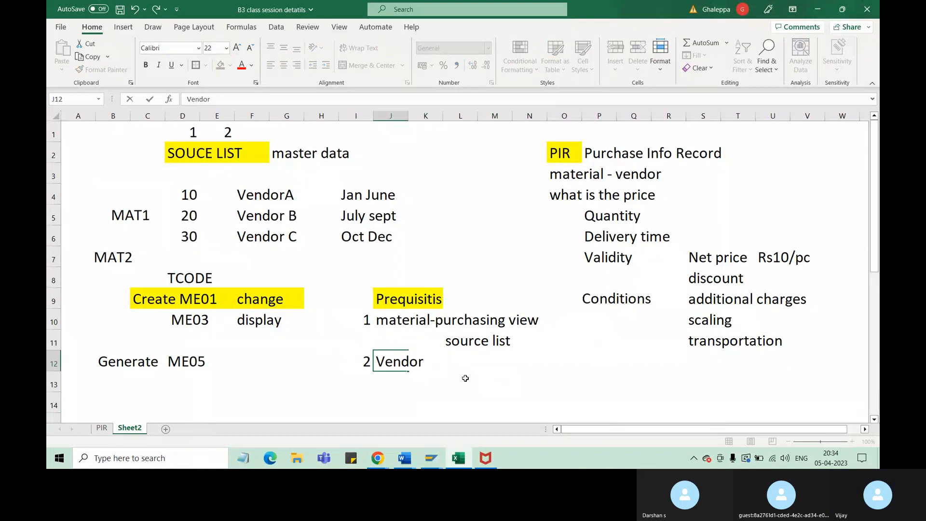
{"action": "left_click", "coordinate": [397, 322]}
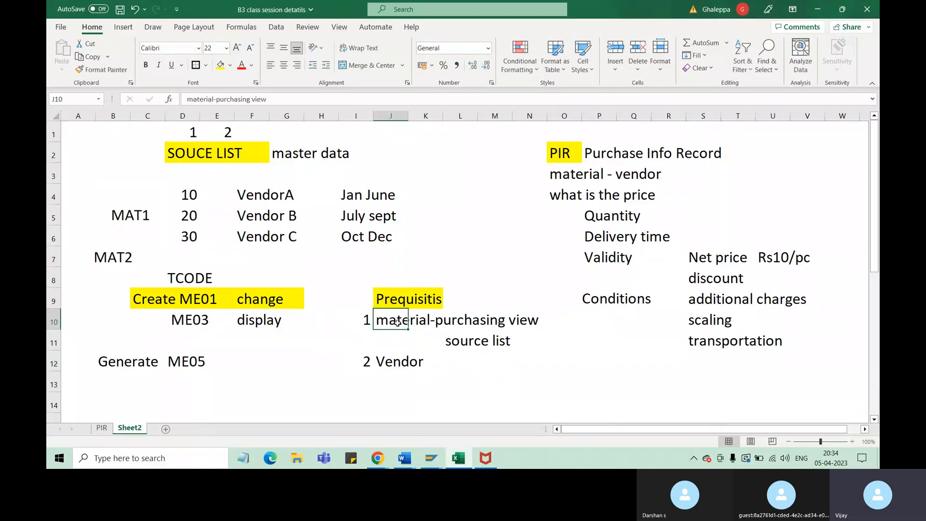
{"action": "left_click", "coordinate": [395, 362]}
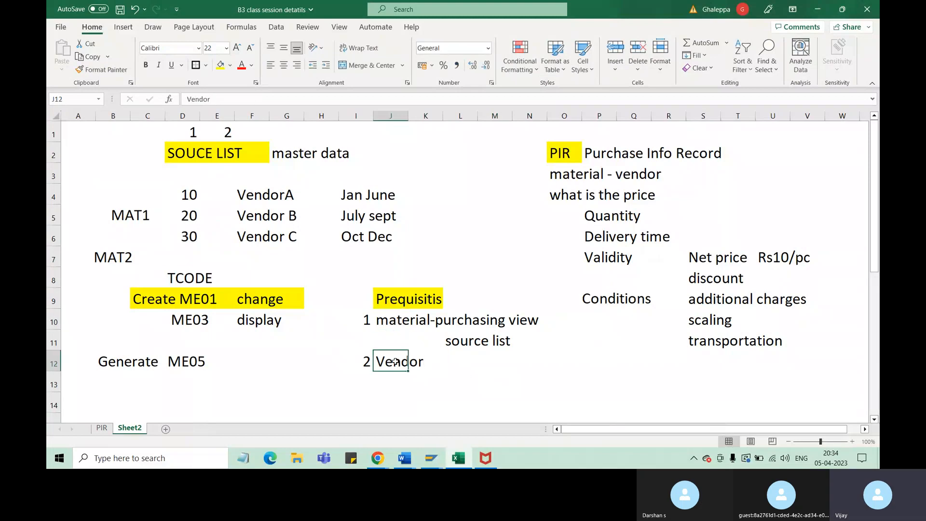
Enter the number 3 in cell I13, below the number of the Vendor prerequisite
{"action": "left_click", "coordinate": [371, 385]}
{"action": "type", "text": "3"}
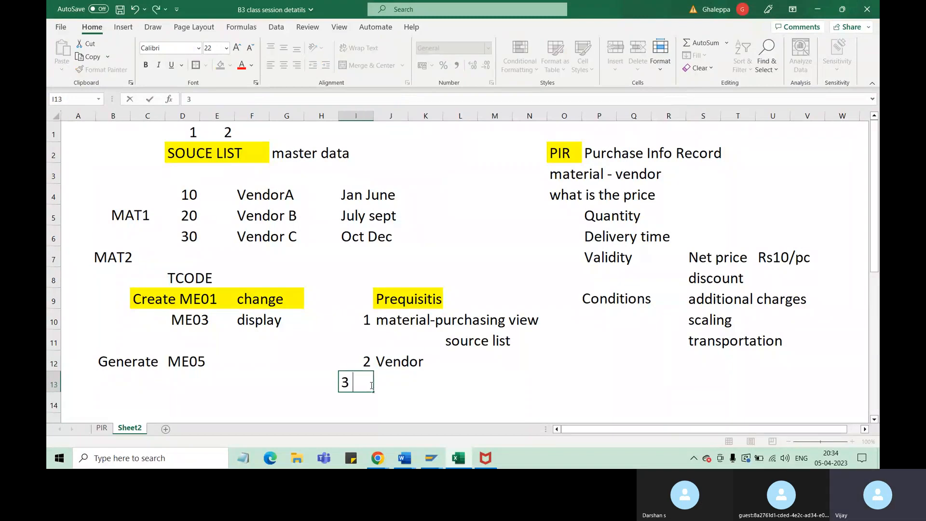
{"action": "type", "text": " PIR"}
{"action": "key", "text": "BackSpace"}
{"action": "key", "text": "BackSpace"}
{"action": "key", "text": "BackSpace"}
{"action": "key", "text": "BackSpace"}
{"action": "key", "text": "Tab"}
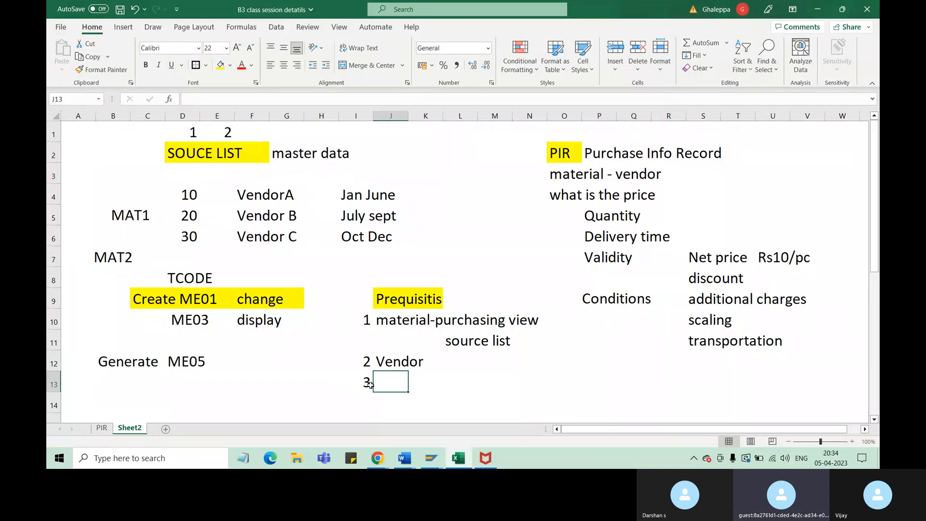
Enter "PIR" in cell J13 as the third prerequisite
{"action": "left_click_drag", "start_coordinate": [190, 159], "coordinate": [242, 159]}
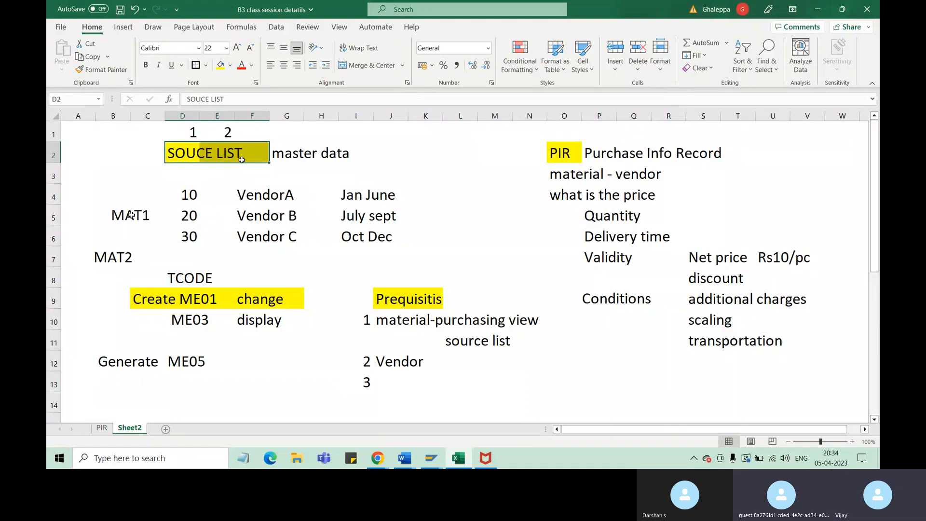
{"action": "left_click", "coordinate": [145, 218]}
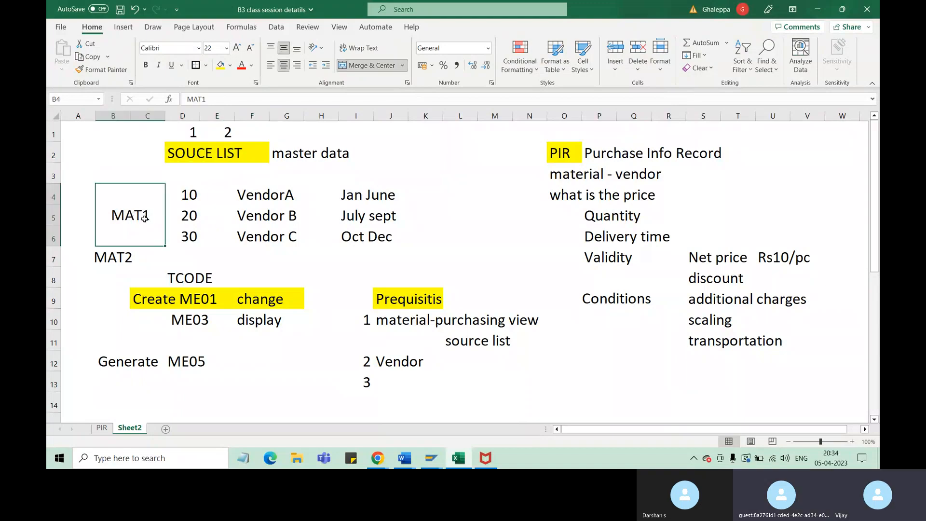
{"action": "left_click_drag", "start_coordinate": [277, 196], "coordinate": [282, 236]}
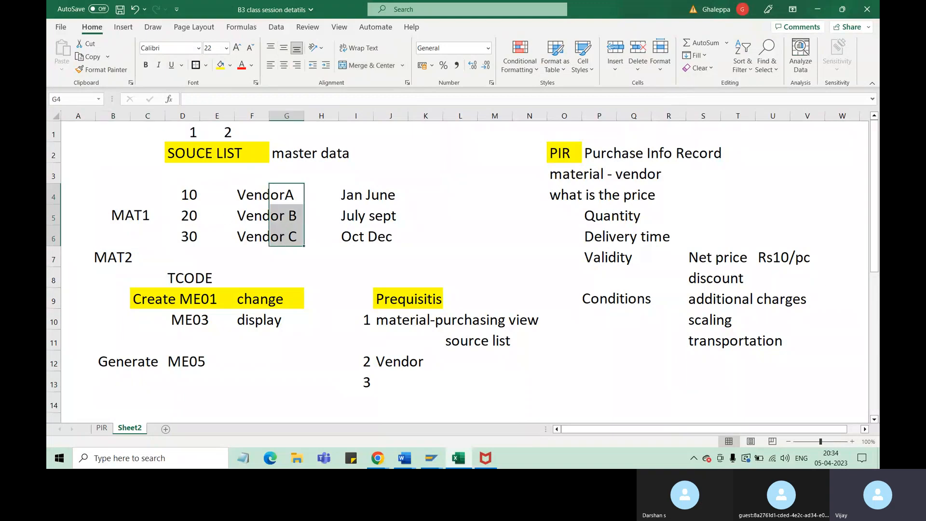
{"action": "double_click", "coordinate": [386, 380]}
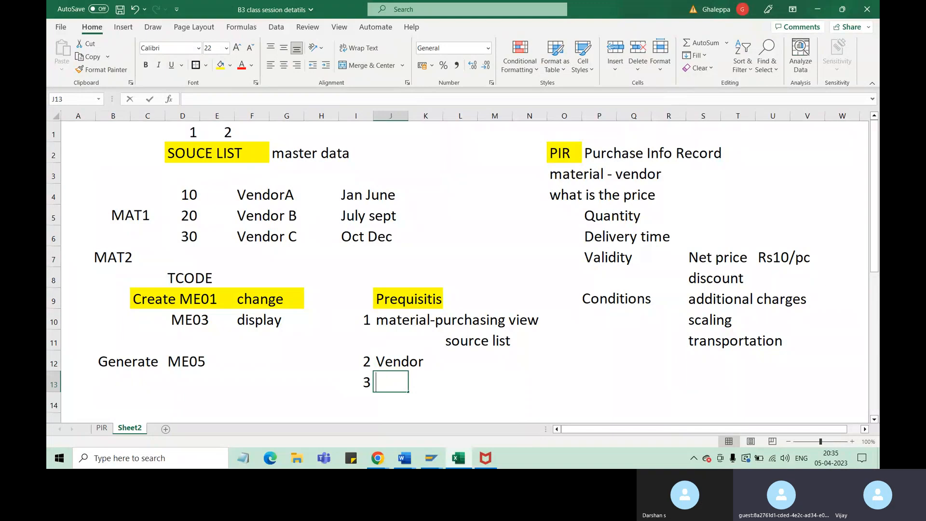
{"action": "type", "text": "PIR"}
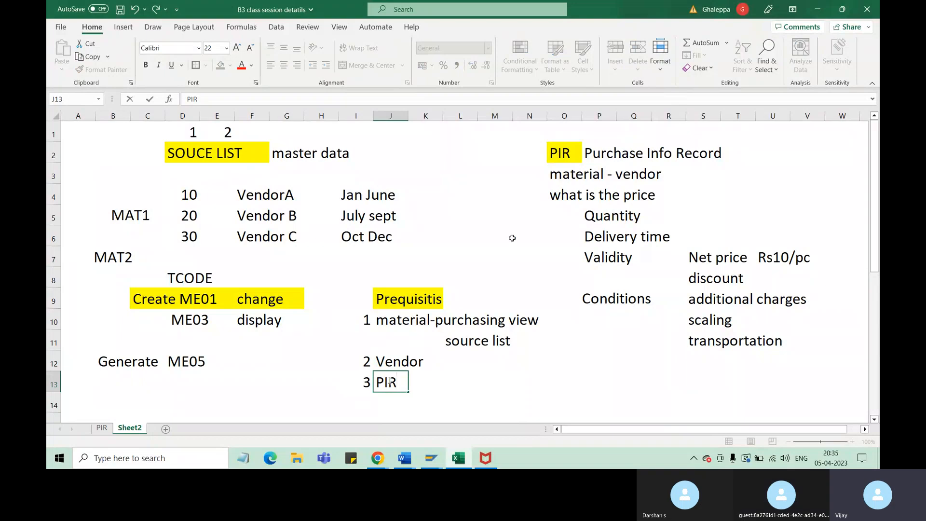
{"action": "left_click", "coordinate": [144, 218]}
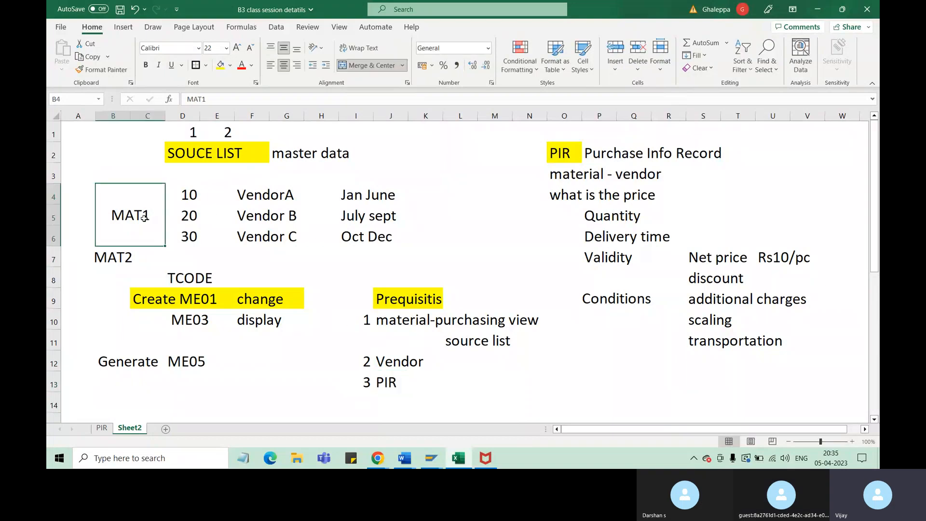
{"action": "key", "text": "ctrl+z"}
{"action": "left_click", "coordinate": [272, 198]}
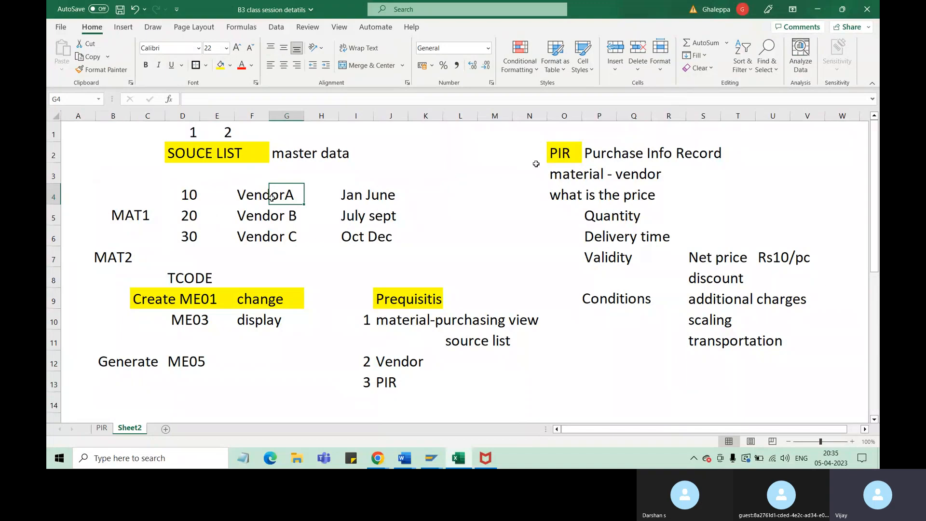
{"action": "left_click", "coordinate": [562, 157]}
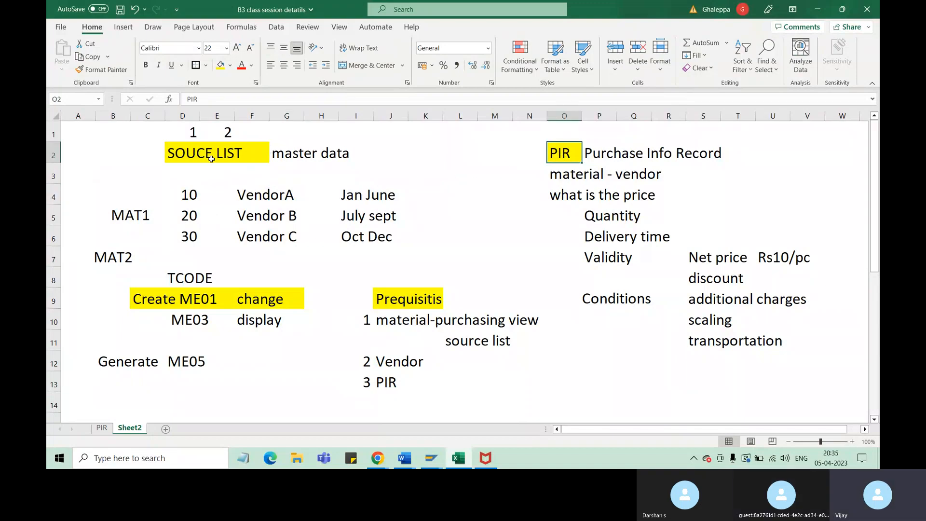
{"action": "left_click", "coordinate": [135, 213]}
Fill the VendorA cells F4:G4 with red from the standard colors
{"action": "left_click", "coordinate": [269, 199]}
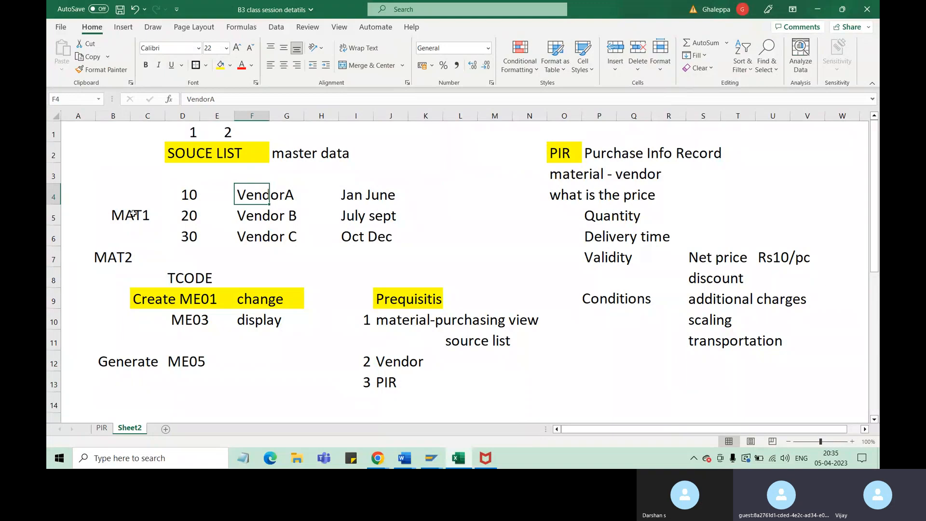
{"action": "left_click", "coordinate": [230, 65]}
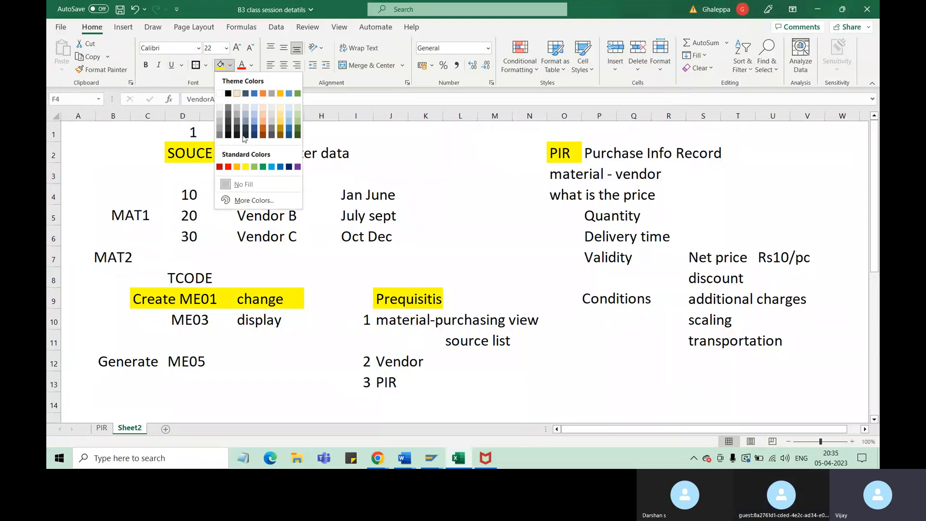
{"action": "left_click", "coordinate": [228, 167]}
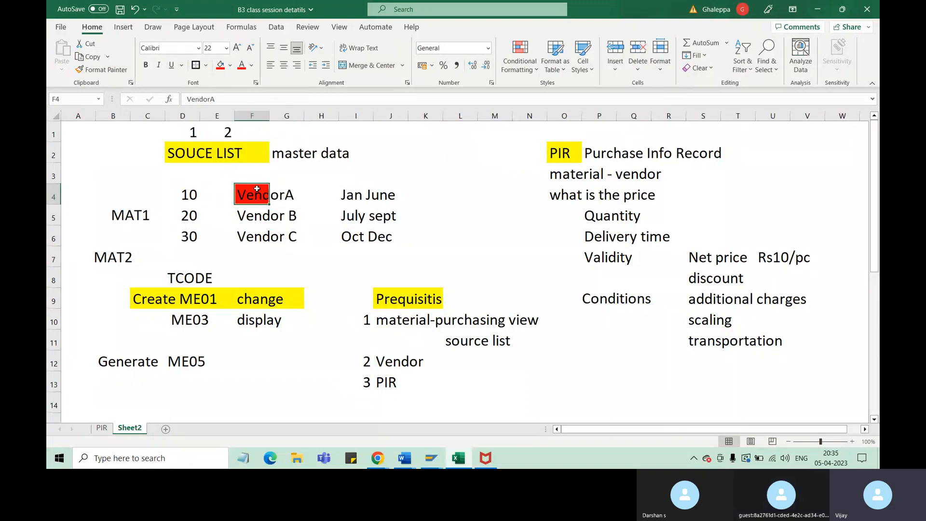
{"action": "left_click_drag", "start_coordinate": [269, 195], "coordinate": [282, 195]}
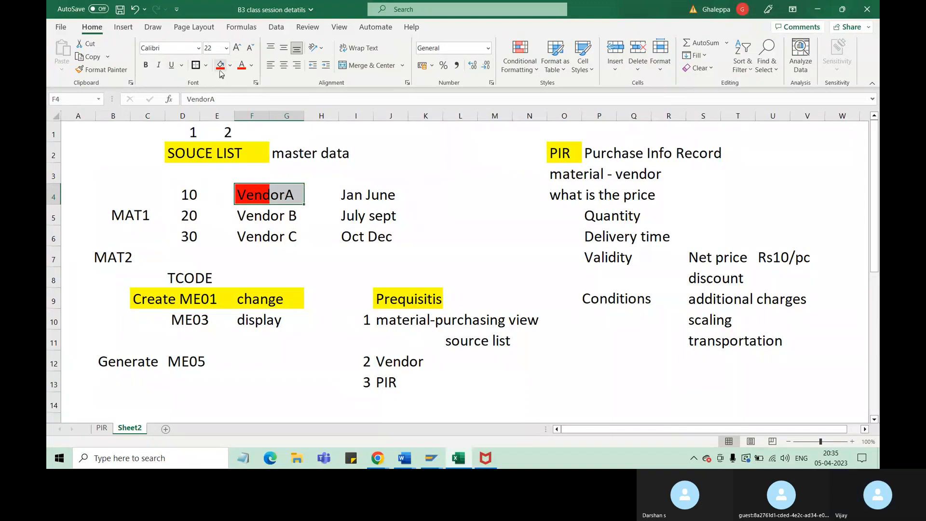
{"action": "left_click", "coordinate": [220, 65]}
Fill the merged MAT1 cell and the Jan June cell I4 with the same red, and save the workbook
{"action": "left_click", "coordinate": [140, 214]}
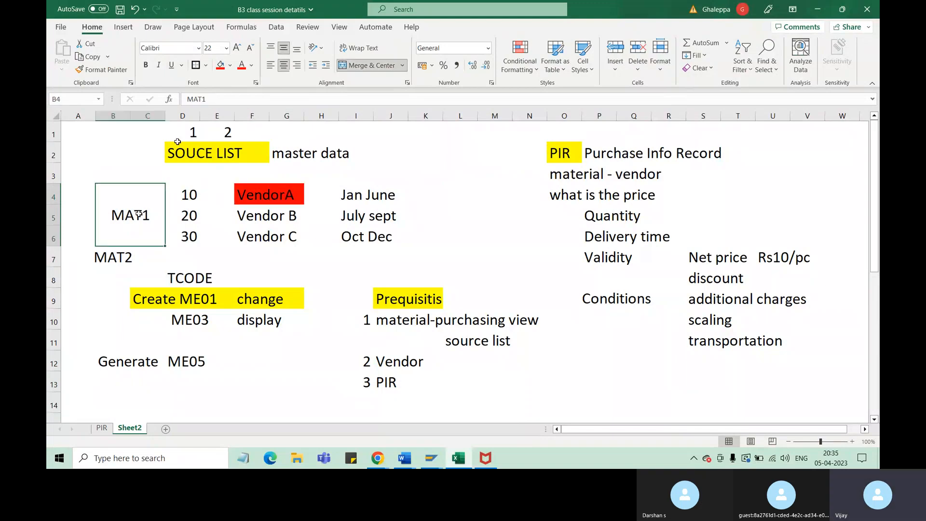
{"action": "left_click", "coordinate": [220, 65]}
{"action": "left_click", "coordinate": [355, 195]}
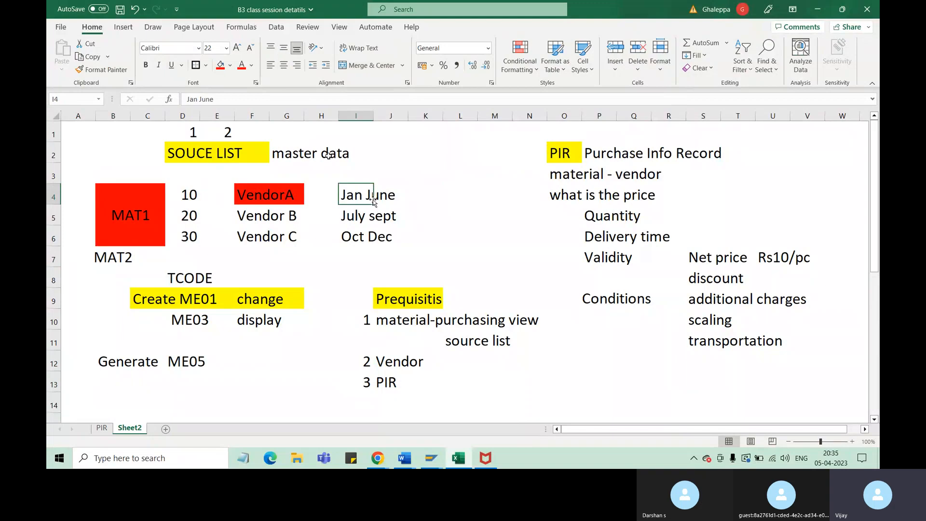
{"action": "left_click", "coordinate": [221, 65]}
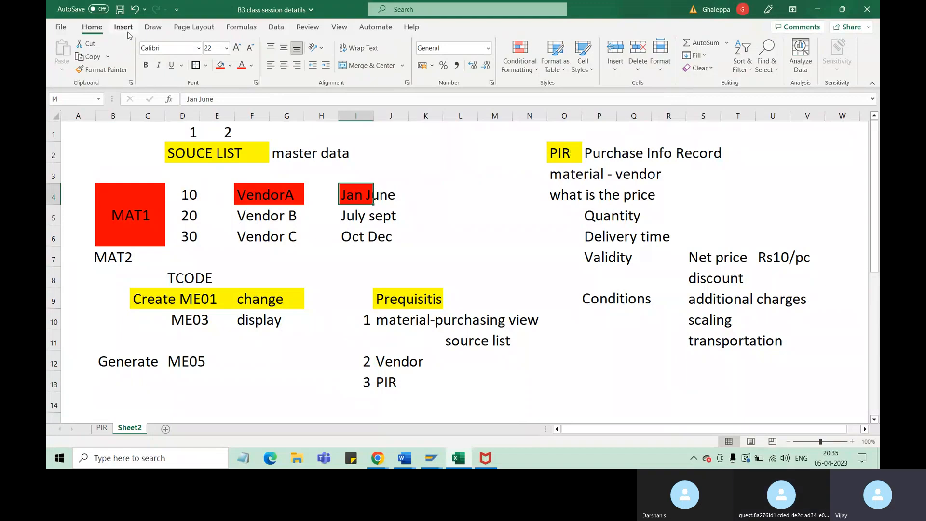
{"action": "left_click", "coordinate": [121, 10]}
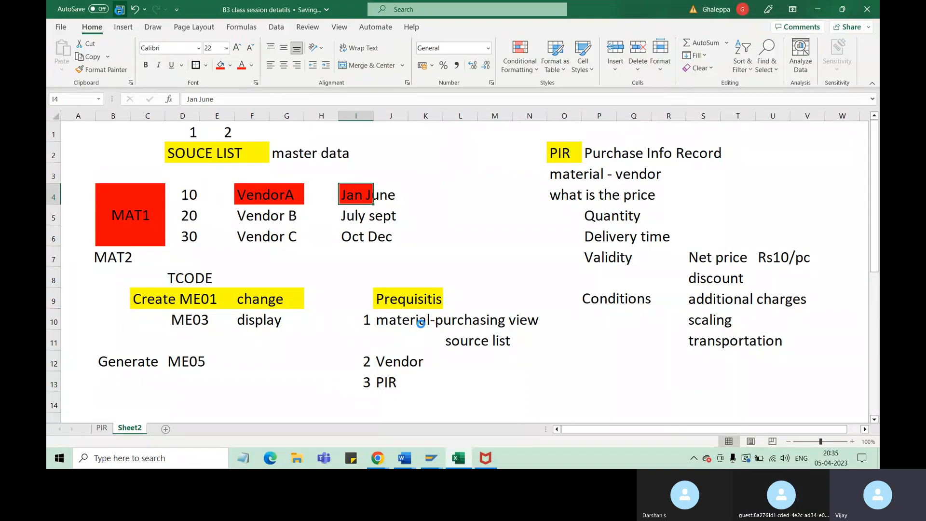
{"action": "mouse_move", "coordinate": [423, 457]}
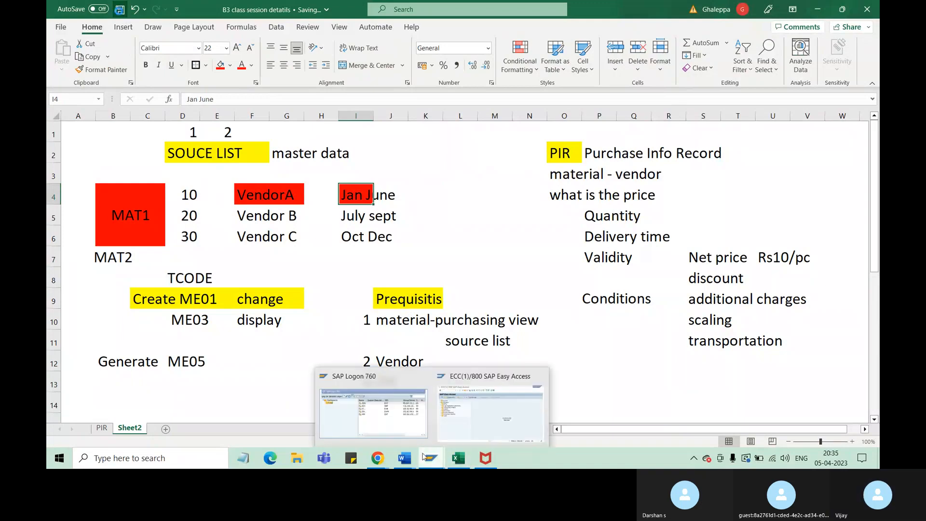
{"action": "left_click", "coordinate": [478, 425]}
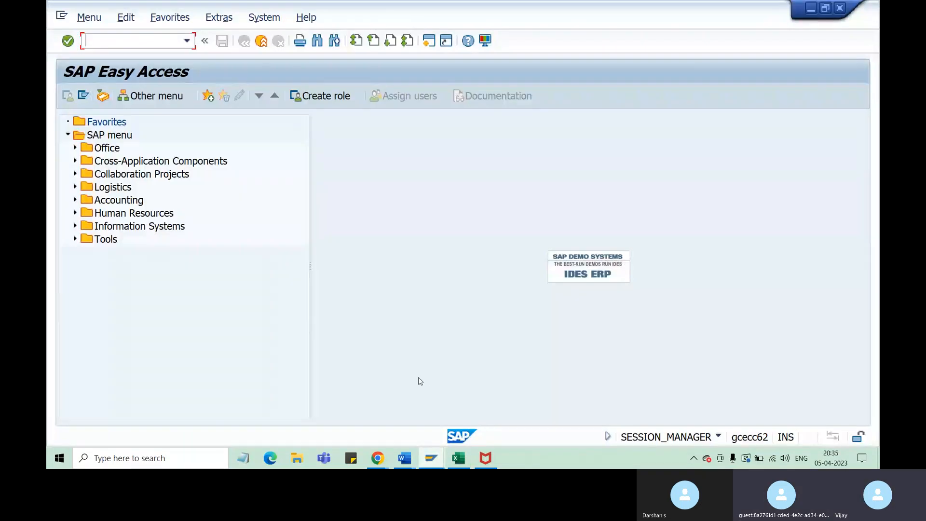
{"action": "left_click", "coordinate": [117, 43]}
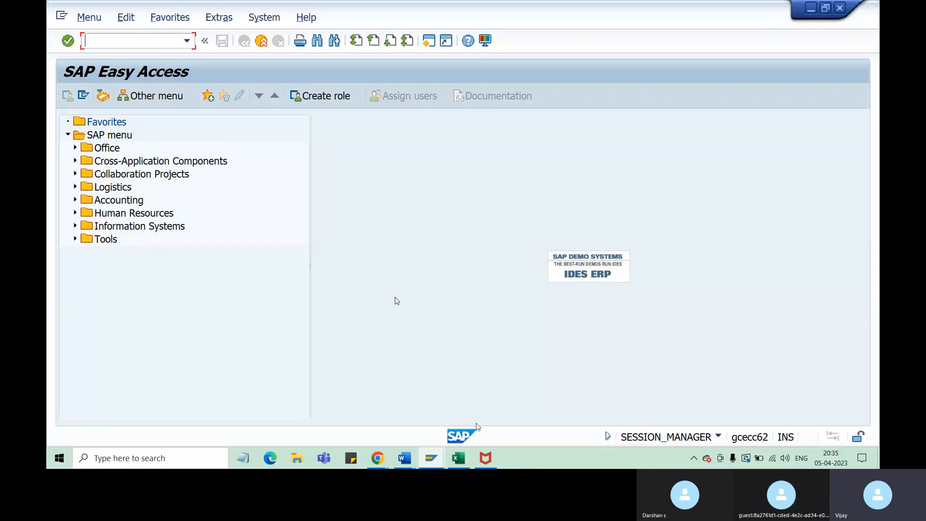
{"action": "left_click", "coordinate": [459, 458]}
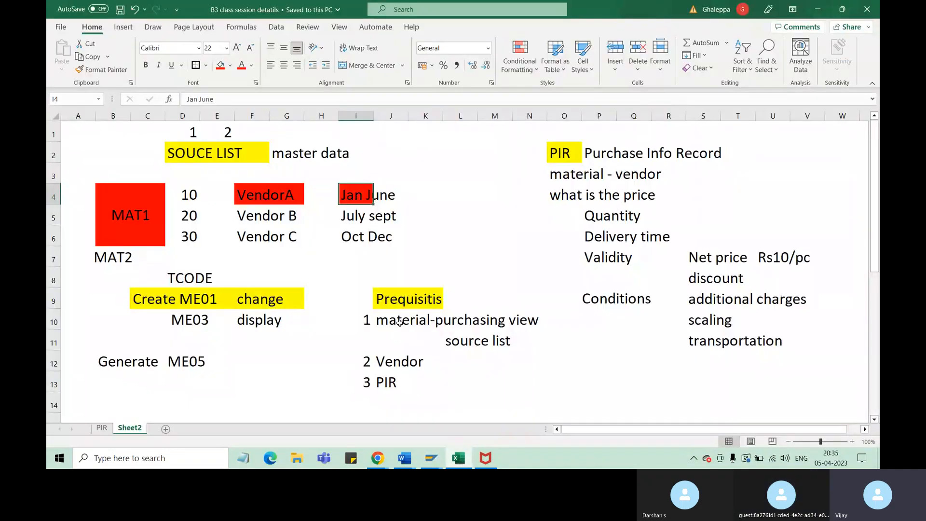
{"action": "left_click_drag", "start_coordinate": [402, 322], "coordinate": [420, 322]}
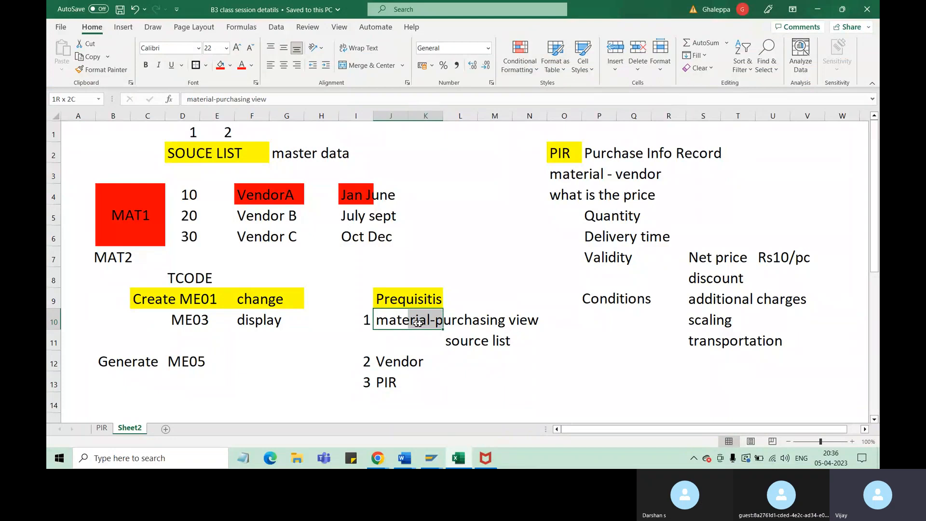
Switch to the SAP Easy Access window and enter the transaction code /nmm60
{"action": "left_click", "coordinate": [432, 458]}
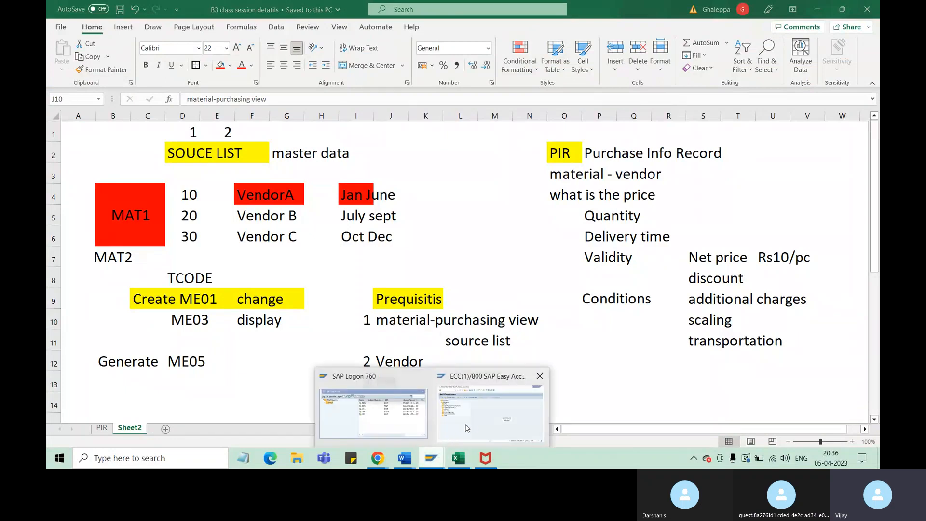
{"action": "left_click", "coordinate": [480, 426]}
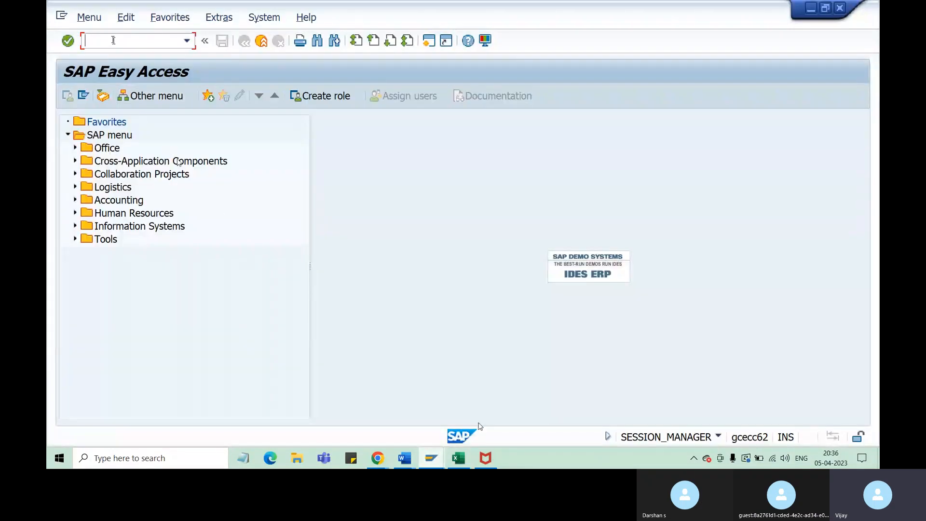
{"action": "type", "text": "/nmm60"}
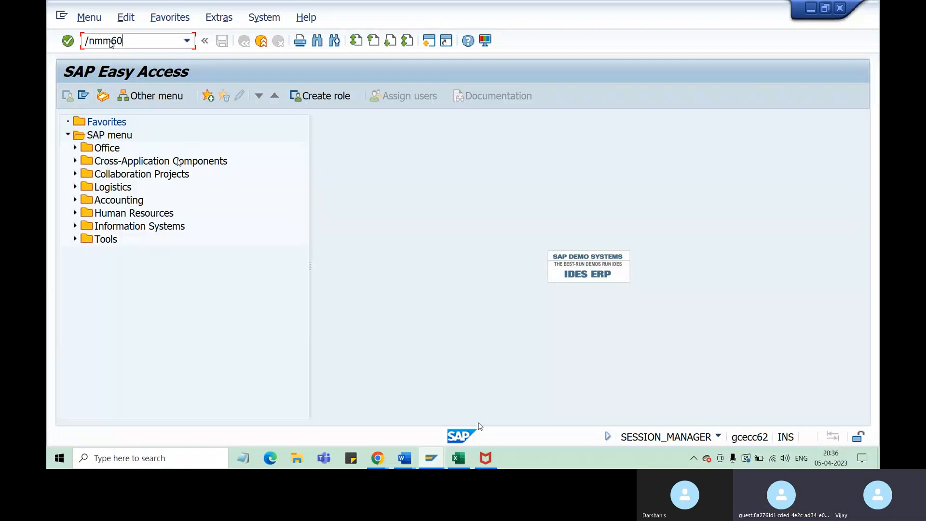
Switch to the Excel workbook and review the material, plant and vendor columns on the PIR sheet
{"action": "key", "text": "Return"}
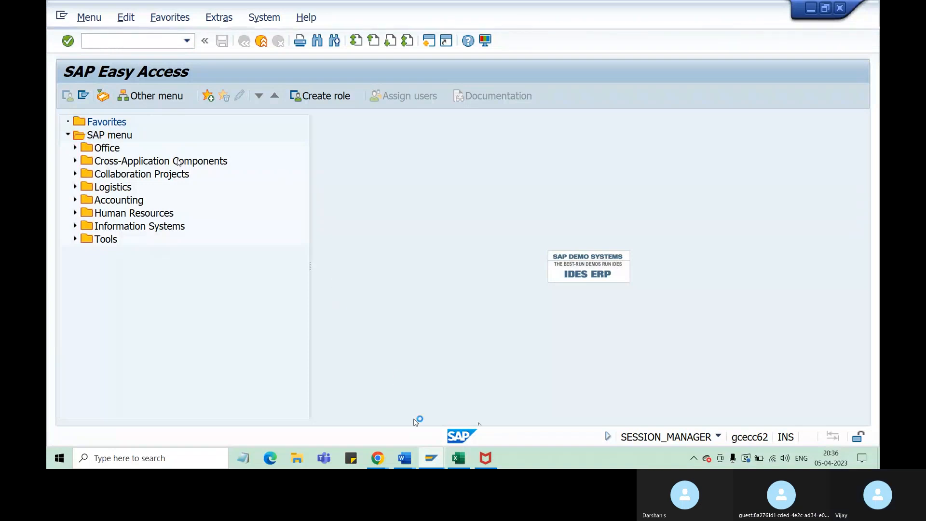
{"action": "left_click", "coordinate": [463, 462]}
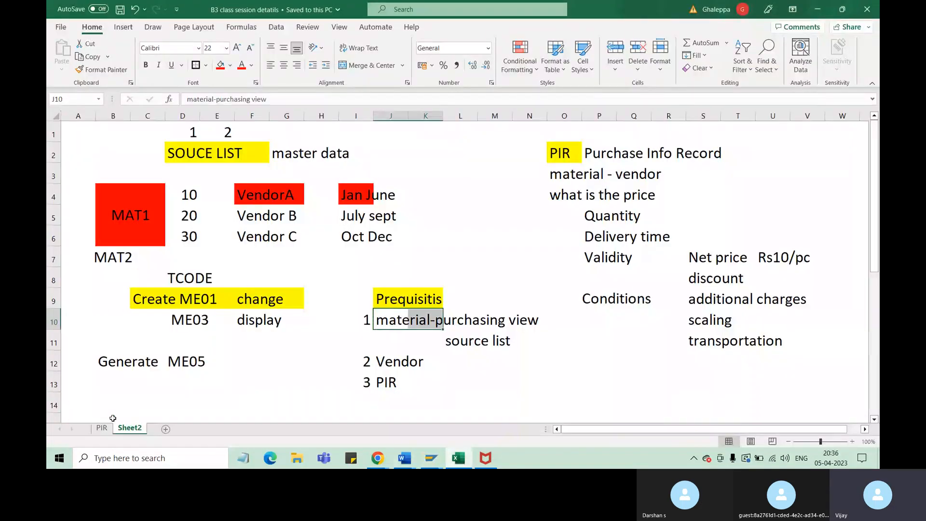
{"action": "left_click", "coordinate": [101, 429]}
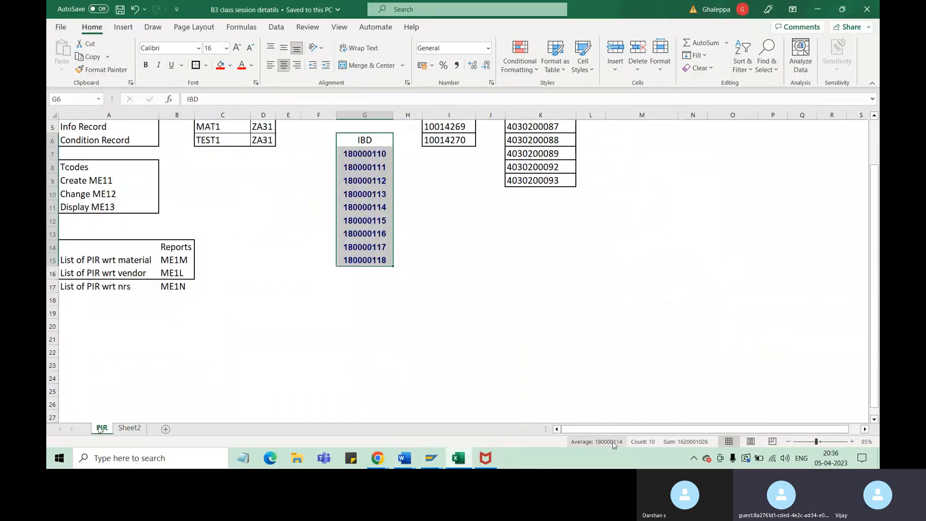
{"action": "scroll", "coordinate": [878, 200], "scroll_direction": "up", "scroll_amount": 2}
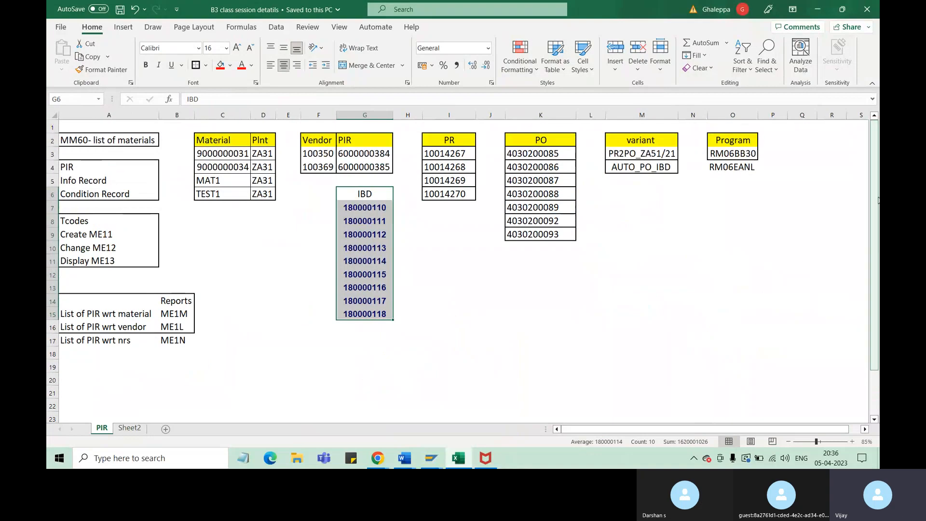
{"action": "left_click_drag", "start_coordinate": [215, 152], "coordinate": [226, 192]}
{"action": "left_click_drag", "start_coordinate": [269, 156], "coordinate": [270, 193]}
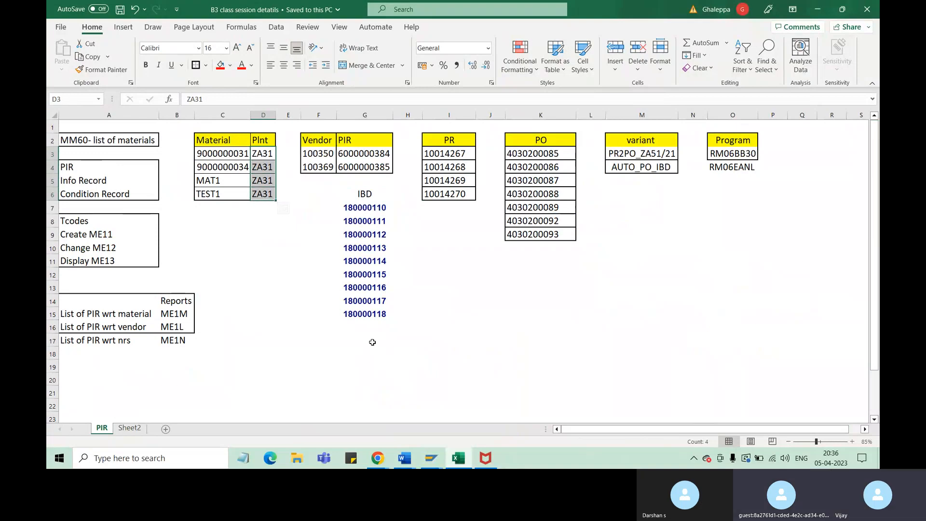
{"action": "left_click", "coordinate": [322, 155]}
{"action": "left_click_drag", "start_coordinate": [322, 154], "coordinate": [323, 167]}
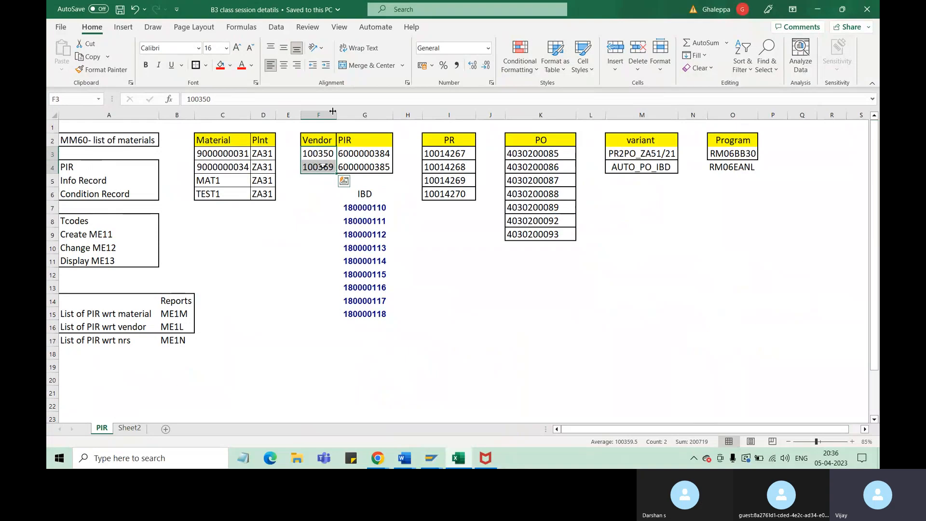
{"action": "left_click", "coordinate": [537, 282]}
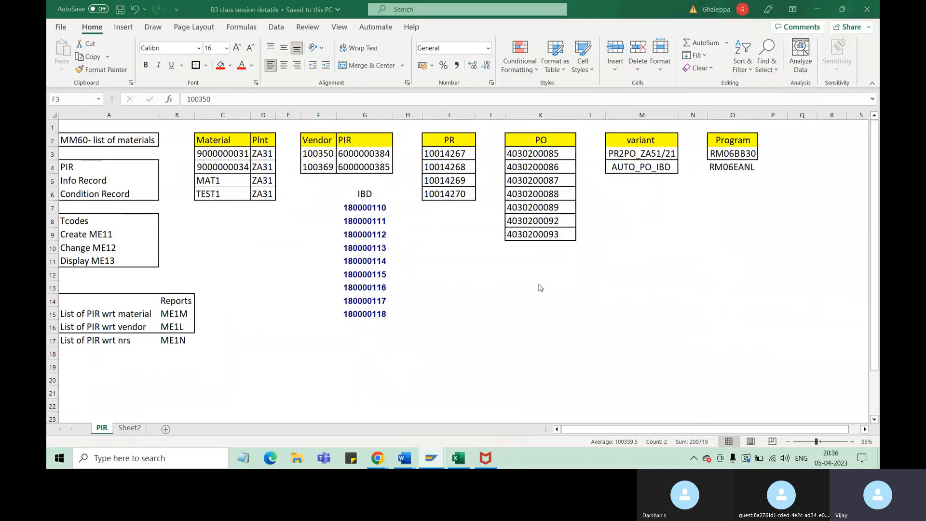
Open the ADV system from SAP Logon, log on with the user ID and password, and continue with this logon
{"action": "left_click", "coordinate": [439, 461]}
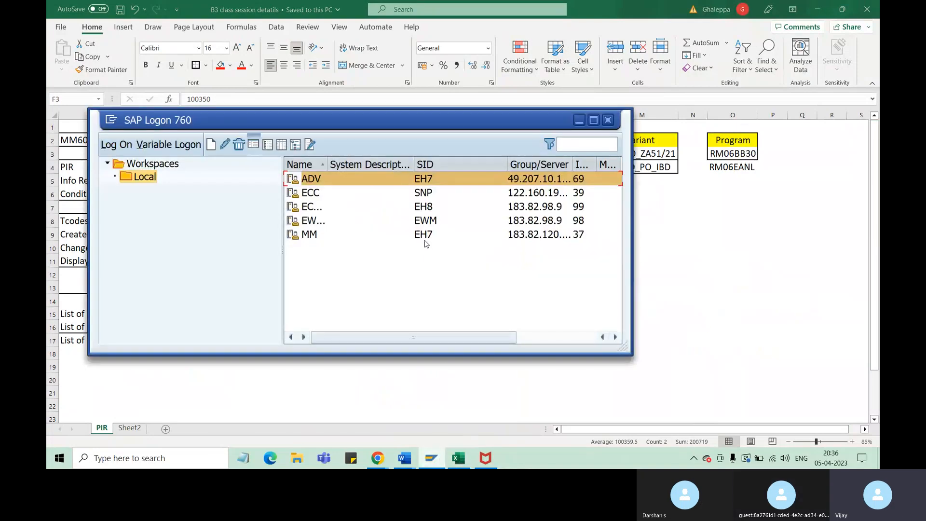
{"action": "double_click", "coordinate": [310, 181]}
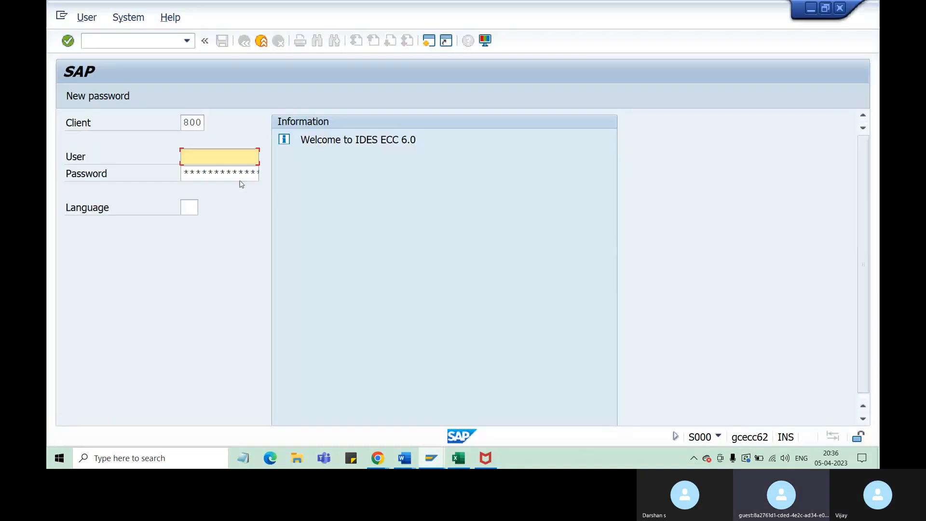
{"action": "type", "text": "69mm35"}
{"action": "key", "text": "Down"}
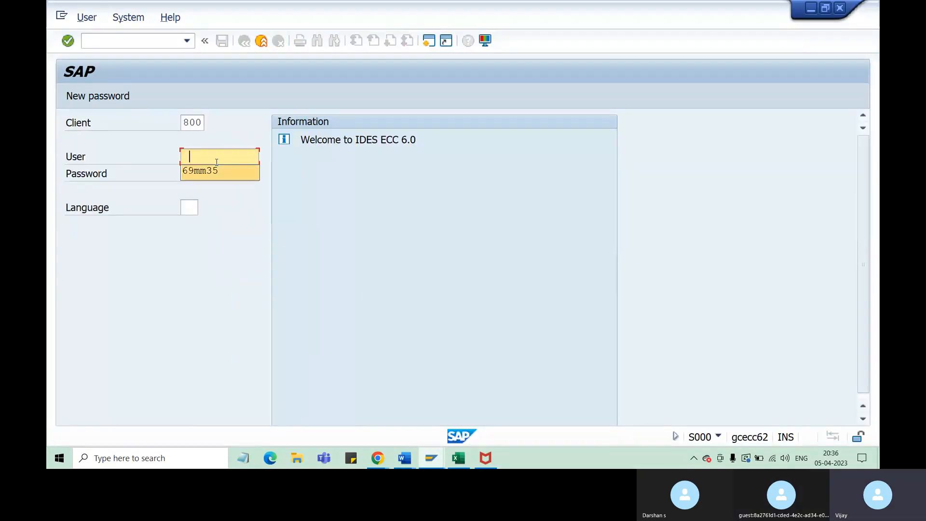
{"action": "key", "text": "Return"}
{"action": "key", "text": "Tab"}
{"action": "type", "text": "**"}
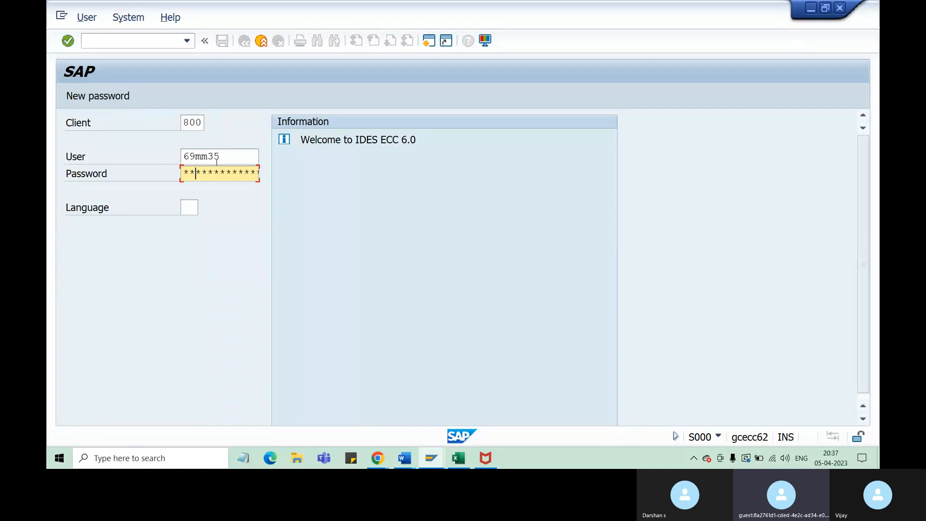
{"action": "type", "text": "***"}
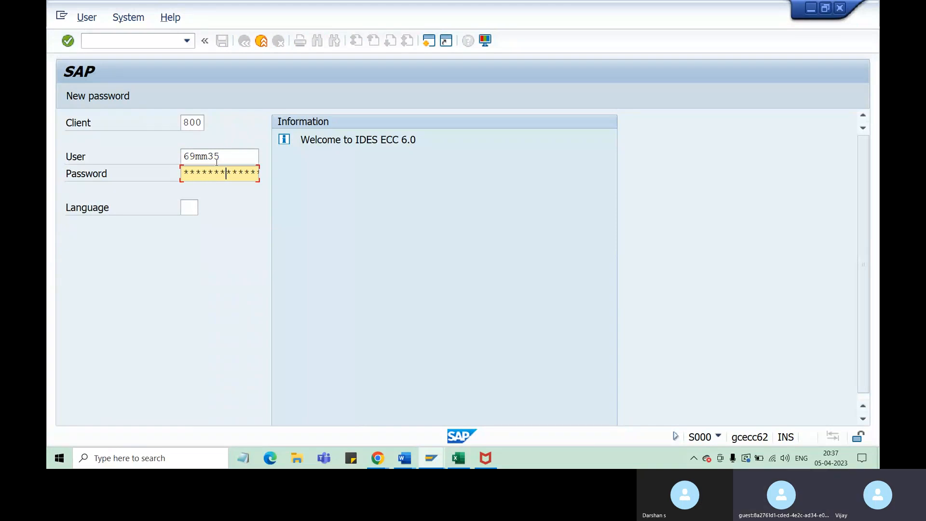
{"action": "key", "text": "Return"}
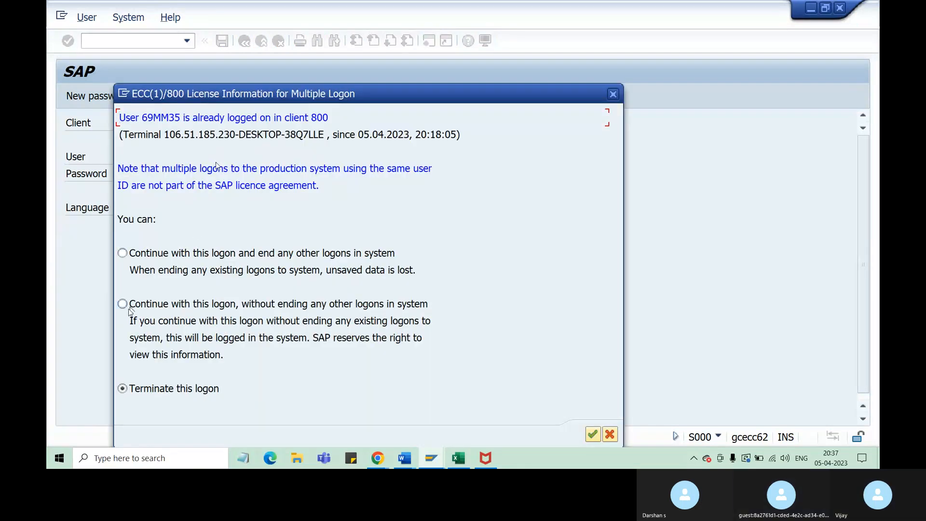
{"action": "left_click", "coordinate": [599, 436]}
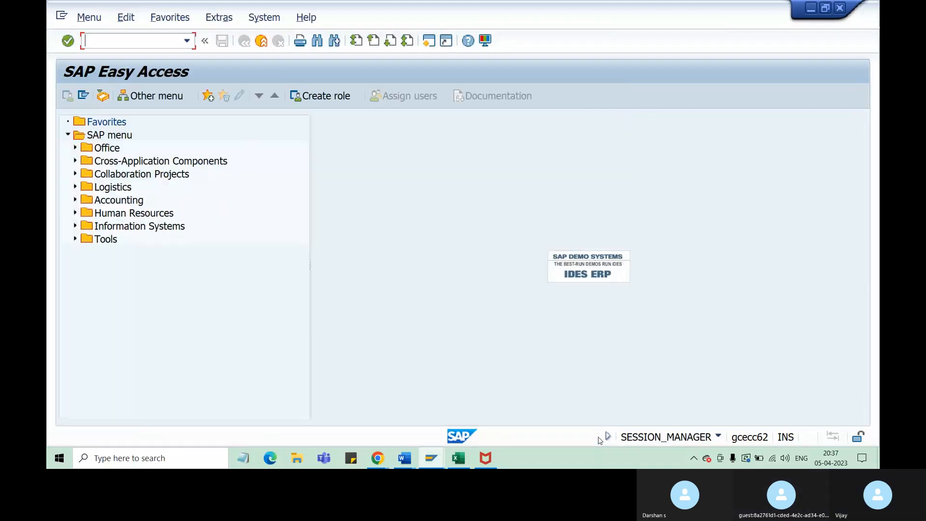
Run transaction MM60 to list the materials of plant ZA31
{"action": "type", "text": "mm"}
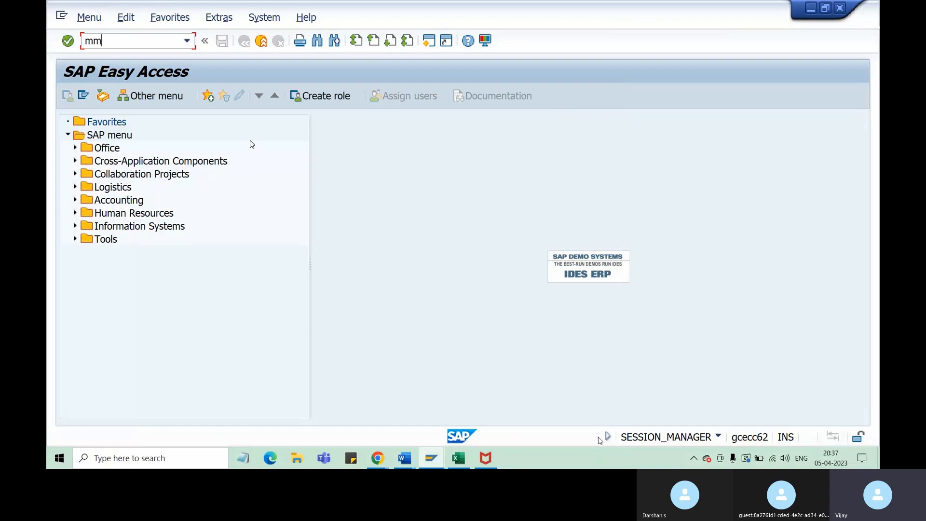
{"action": "type", "text": "60"}
{"action": "key", "text": "Return"}
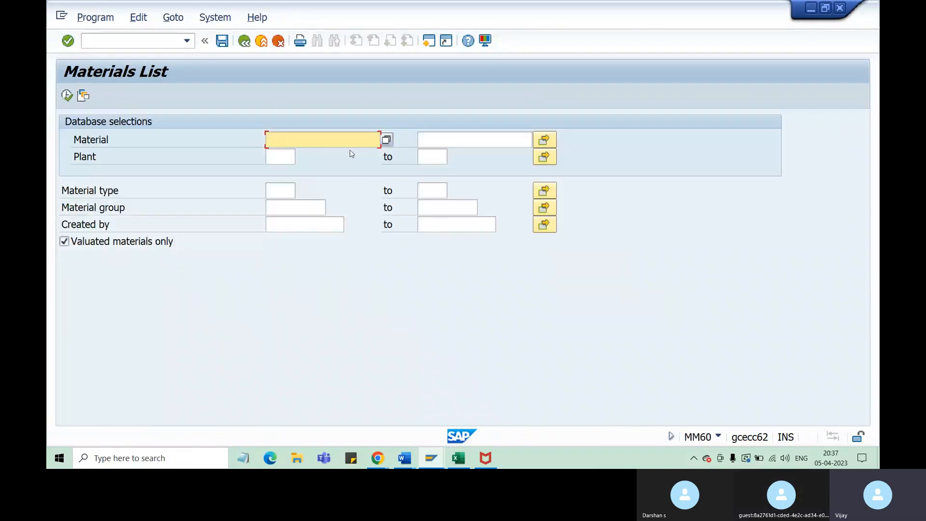
{"action": "left_click", "coordinate": [269, 156]}
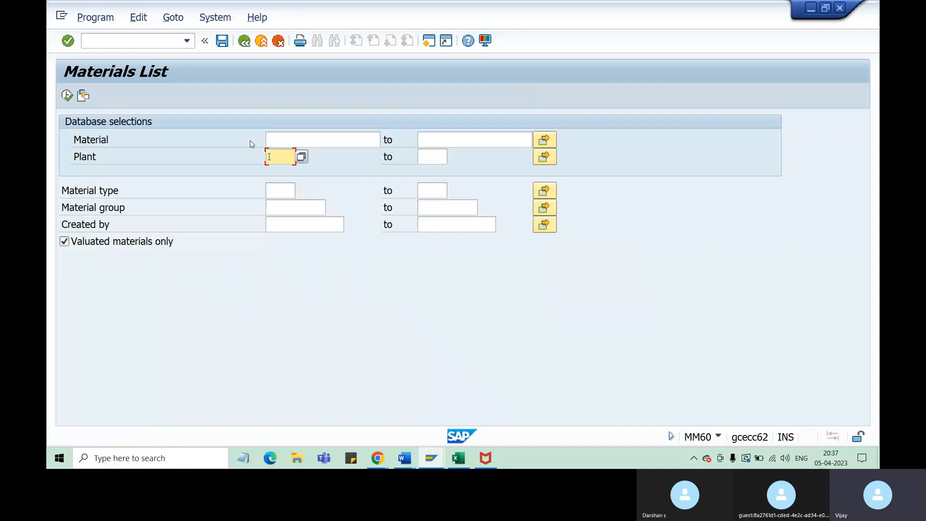
{"action": "type", "text": "za31"}
{"action": "left_click", "coordinate": [68, 95]}
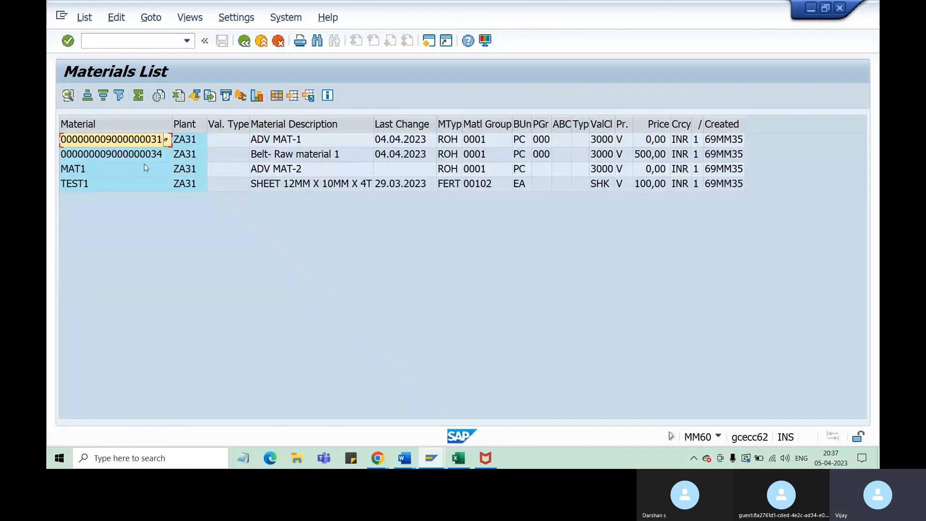
Compare the plant and materials in the SAP list with the Material and Plnt columns on the Excel PIR sheet
{"action": "left_click", "coordinate": [192, 141]}
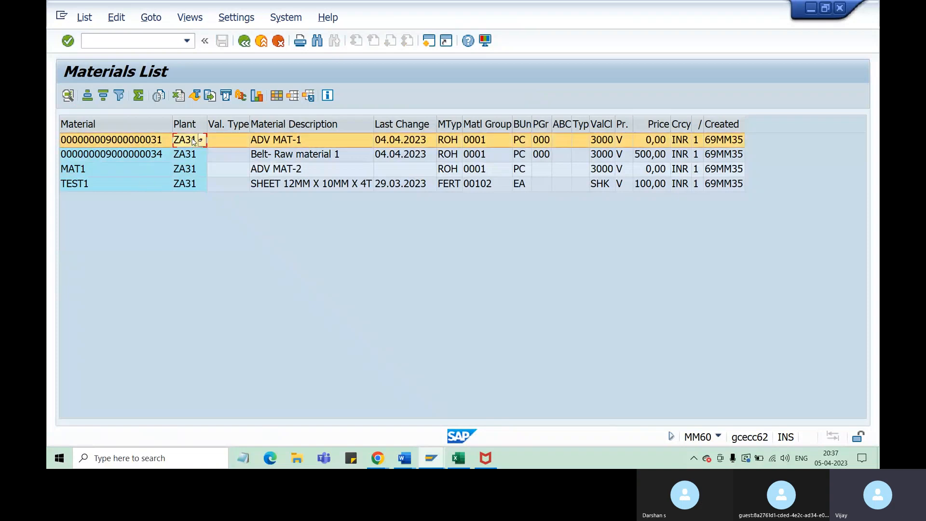
{"action": "key", "text": "alt+Tab"}
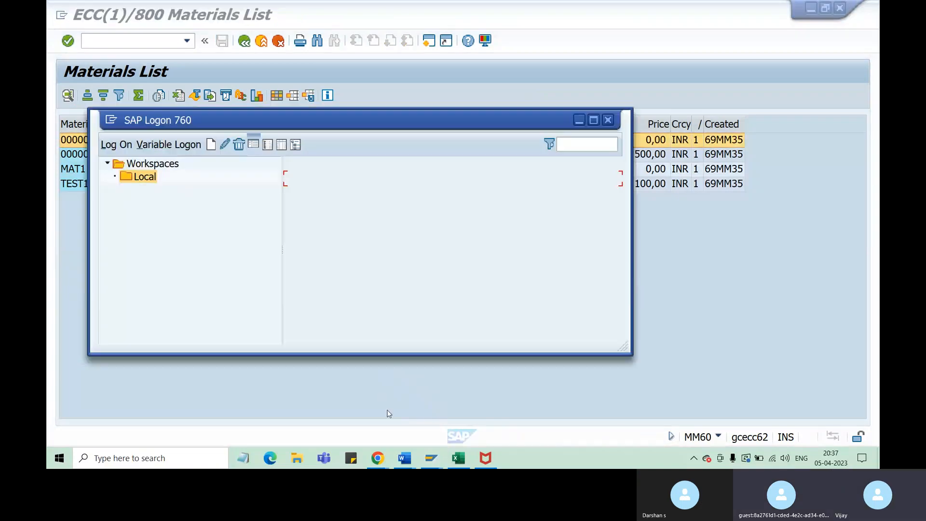
{"action": "key", "text": "alt+Tab"}
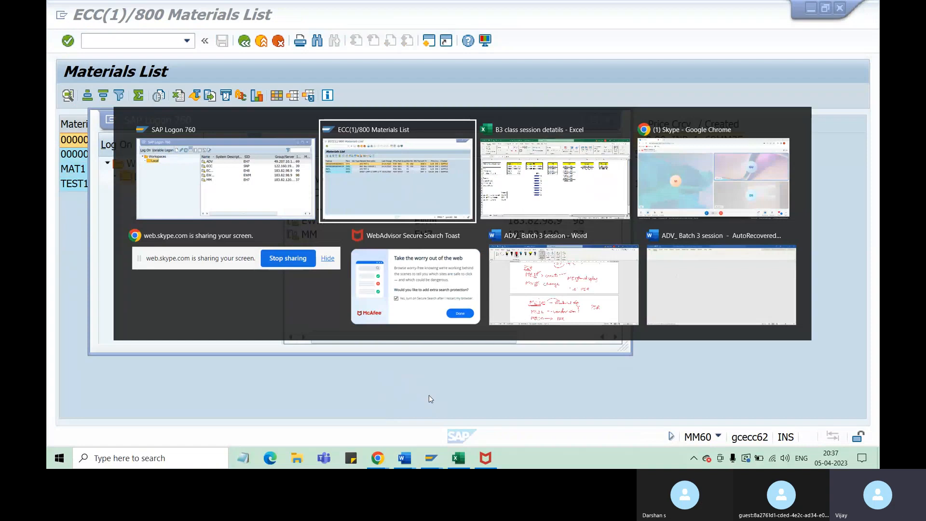
{"action": "key", "text": "alt+Tab"}
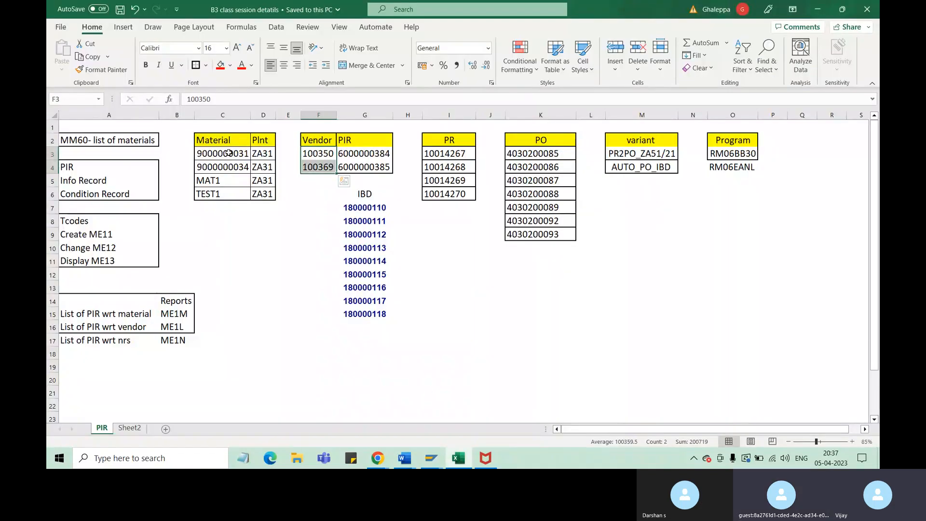
{"action": "left_click_drag", "start_coordinate": [229, 153], "coordinate": [224, 192]}
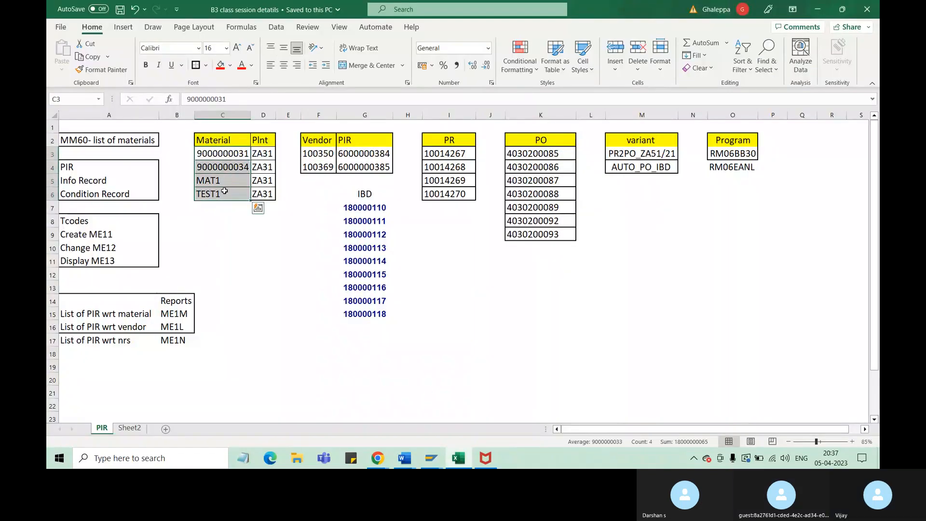
{"action": "left_click", "coordinate": [266, 153]}
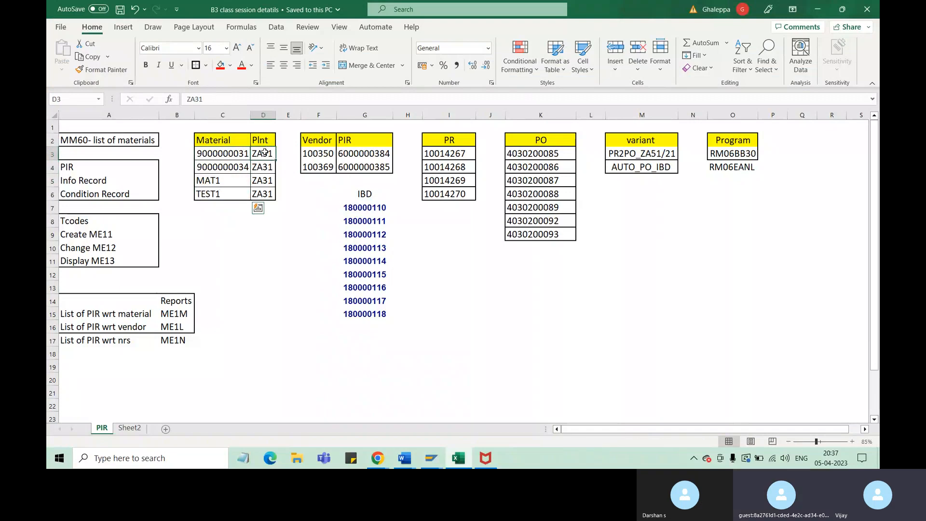
Return to the SAP Materials List window and start the vendor list transaction with /nmkvz
{"action": "key", "text": "alt+Tab"}
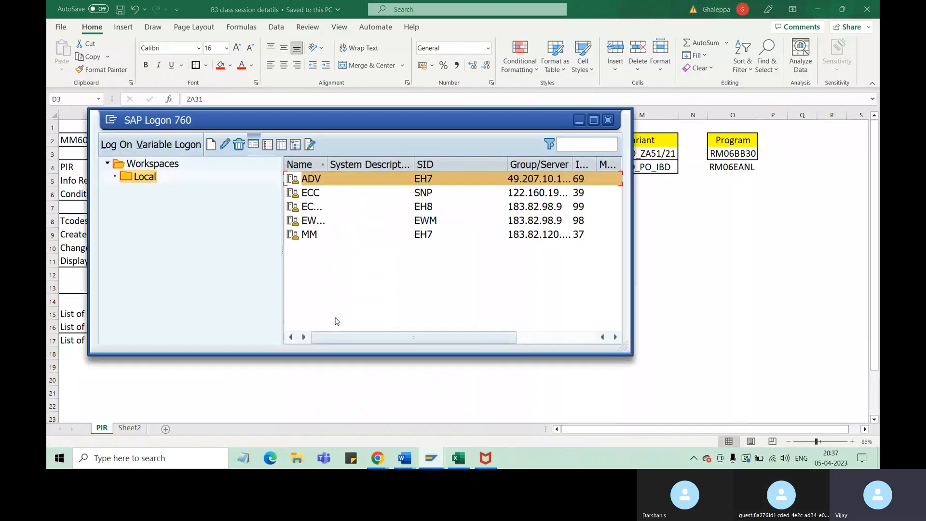
{"action": "key", "text": "alt+Tab"}
{"action": "key", "text": "alt+Tab"}
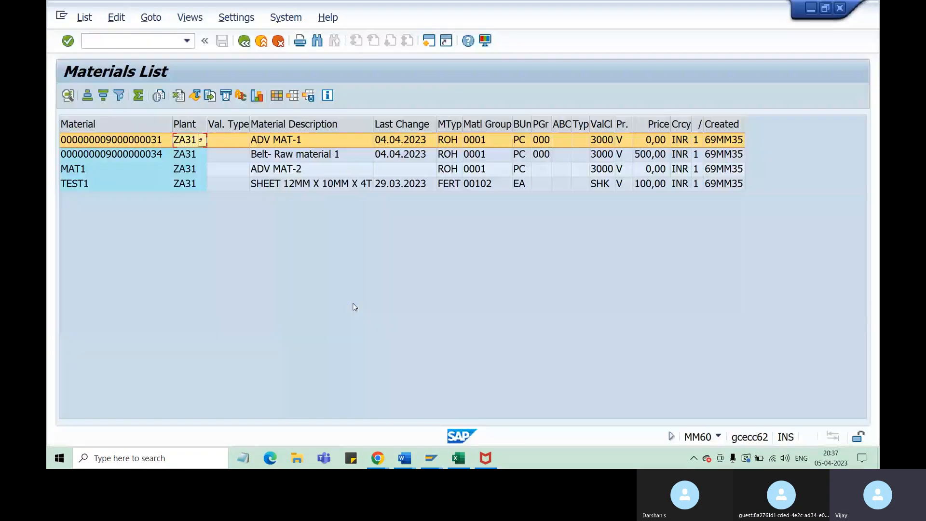
{"action": "left_click", "coordinate": [146, 37]}
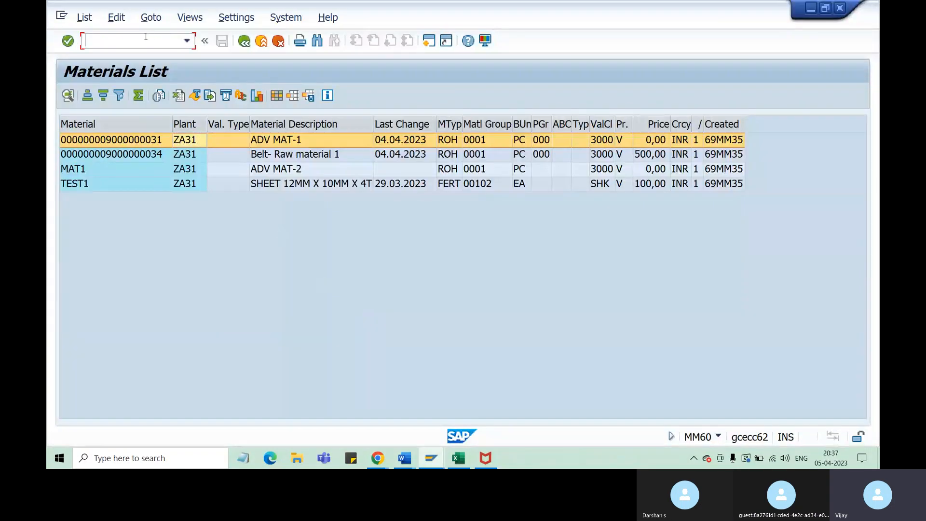
{"action": "type", "text": "/nm"}
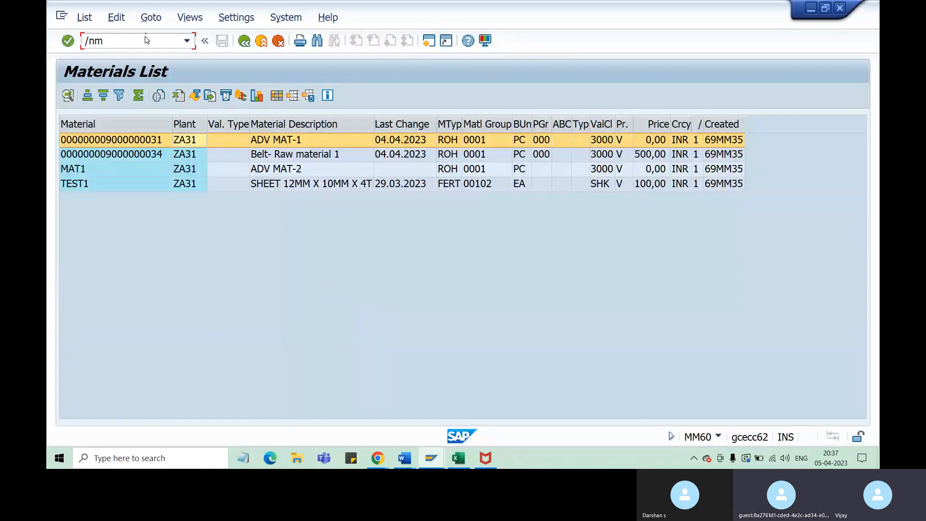
{"action": "type", "text": "kvz"}
{"action": "key", "text": "Return"}
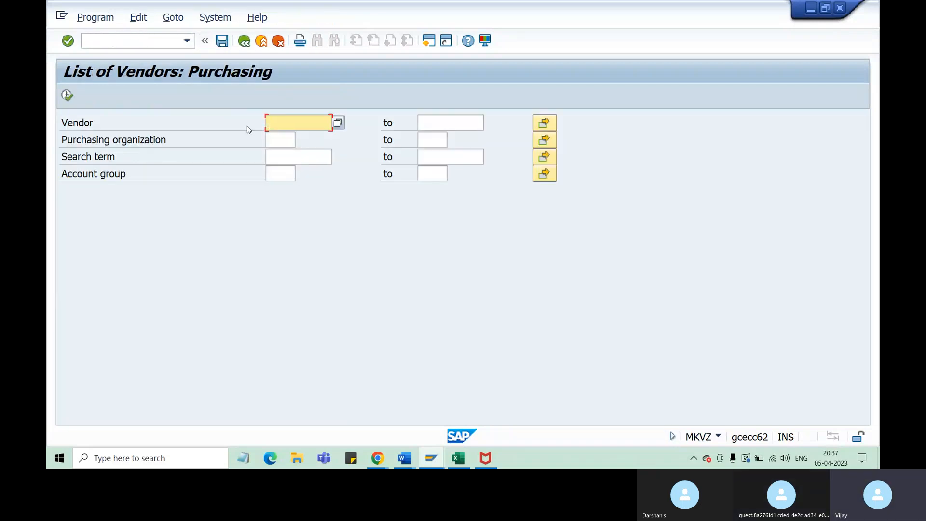
List the vendors for purchasing organization ZA51 and account group KRED
{"action": "left_click", "coordinate": [286, 143]}
{"action": "type", "text": "za51"}
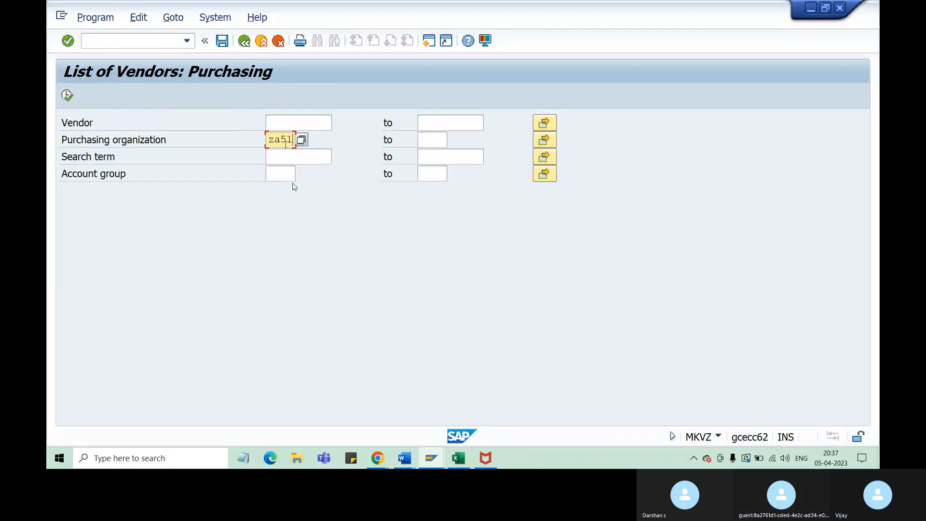
{"action": "left_click", "coordinate": [279, 175]}
{"action": "type", "text": "kred"}
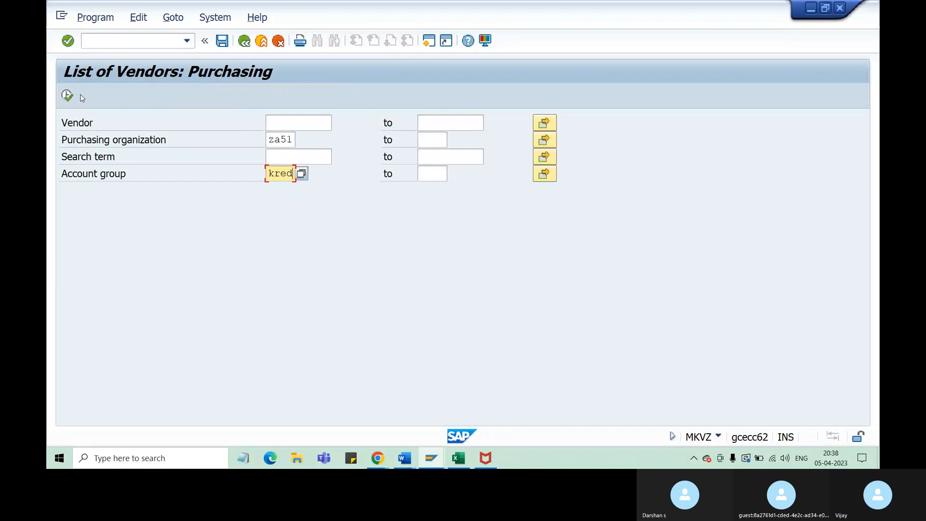
{"action": "left_click", "coordinate": [68, 95]}
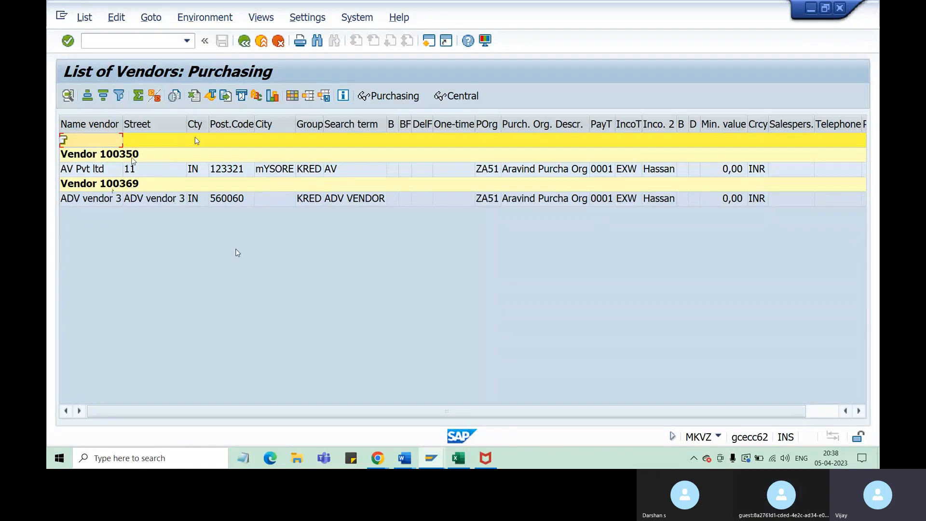
Switch to the Excel workbook and check the listed vendors against the Vendor column on the PIR sheet
{"action": "left_click", "coordinate": [193, 96]}
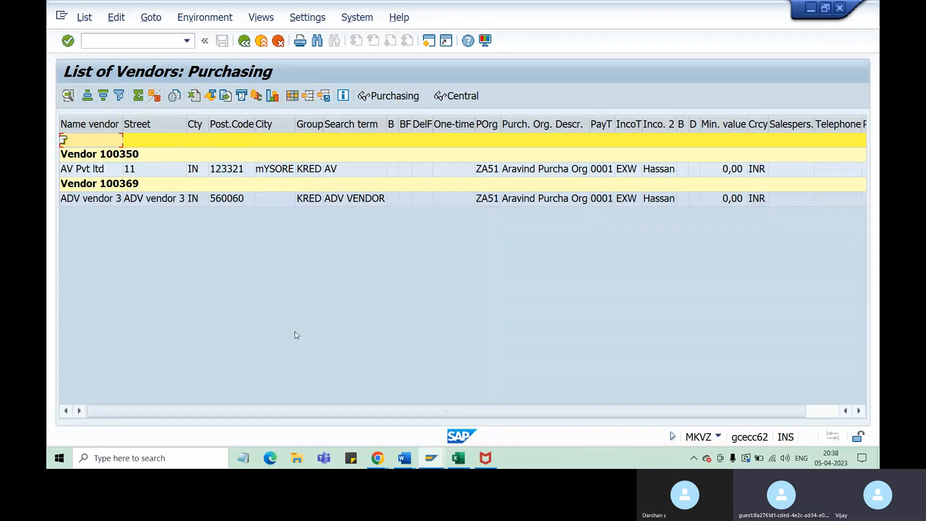
{"action": "left_click", "coordinate": [466, 461]}
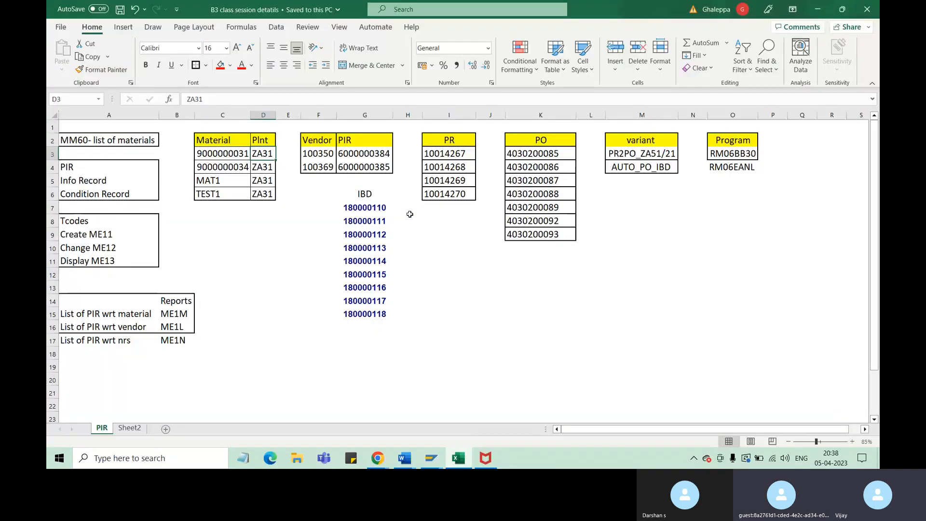
{"action": "left_click", "coordinate": [309, 154]}
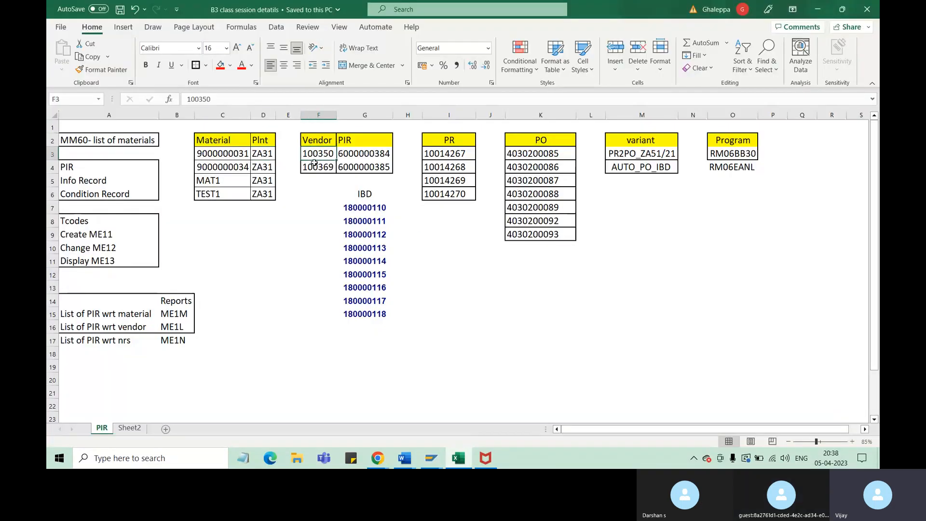
Compare the second entry in the PIR sheet's Vendor column with the SAP vendor list and return to the workbook
{"action": "left_click", "coordinate": [317, 167]}
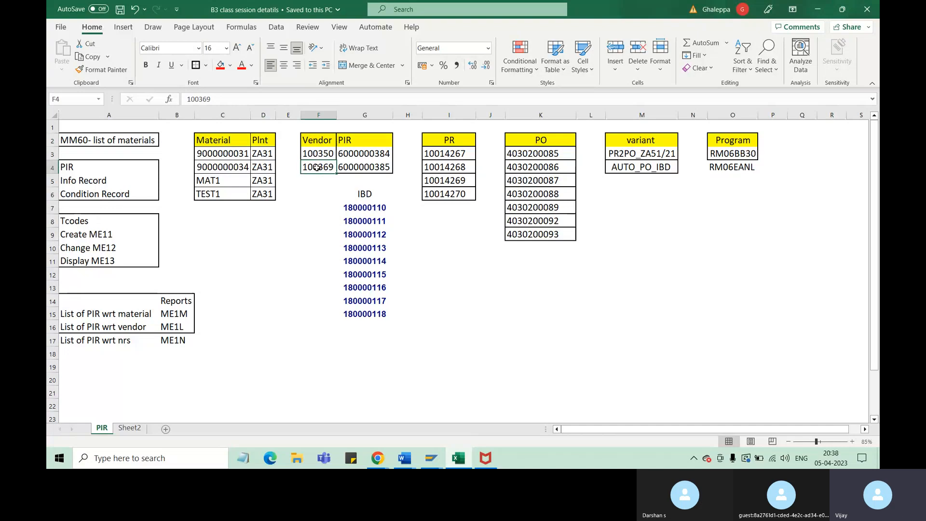
{"action": "left_click", "coordinate": [458, 461]}
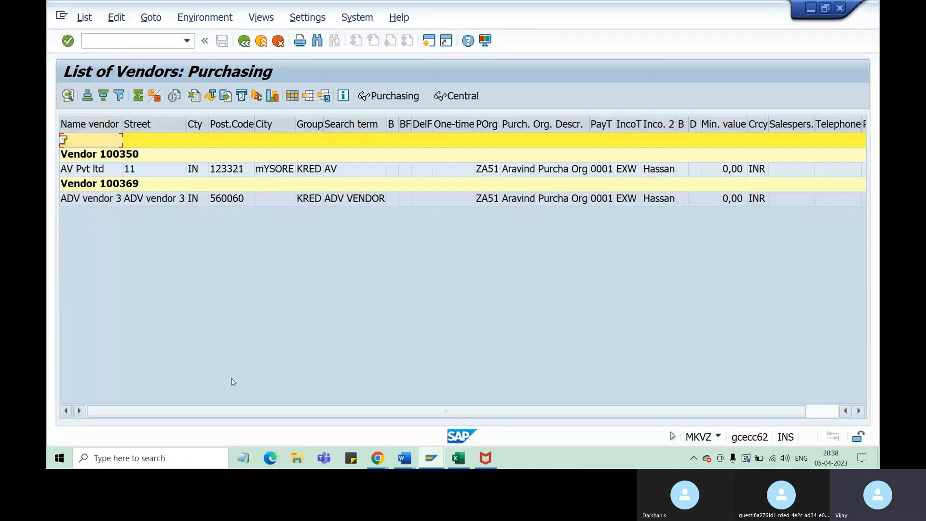
{"action": "left_click", "coordinate": [458, 459]}
Review the source list prerequisites on Sheet2, covering the material's purchasing view, its source list indicator and the vendor
{"action": "left_click", "coordinate": [136, 429]}
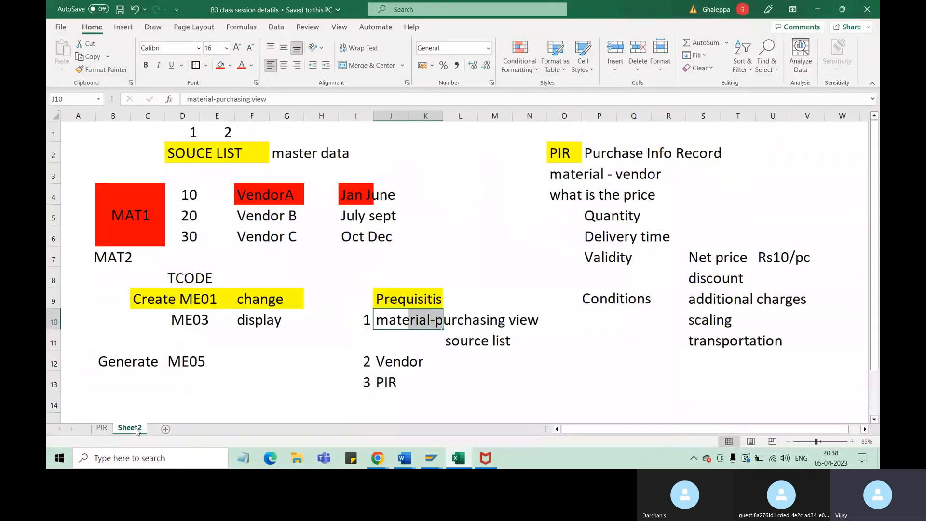
{"action": "left_click", "coordinate": [382, 316]}
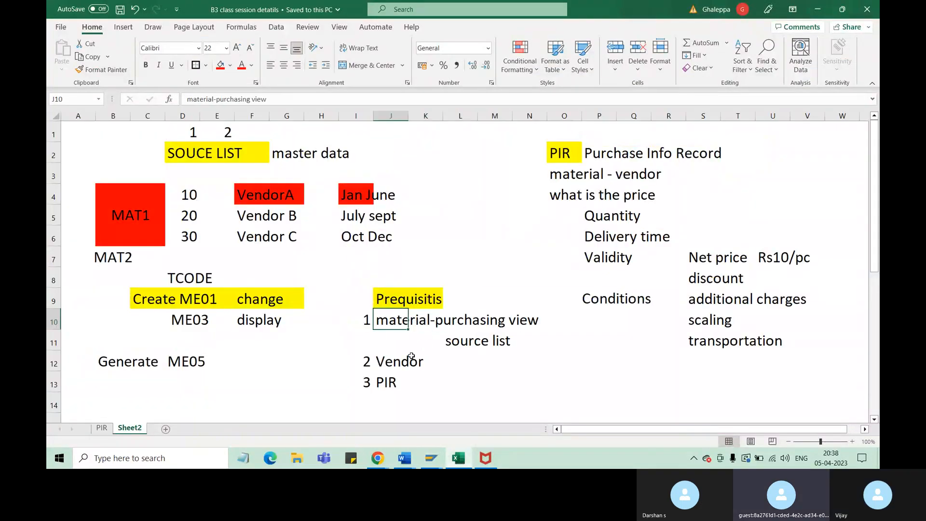
{"action": "left_click", "coordinate": [395, 362]}
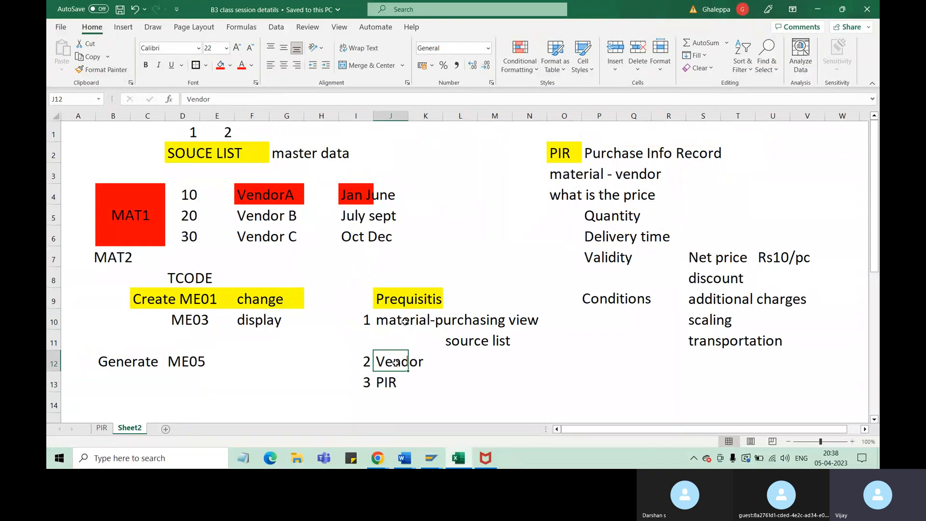
{"action": "left_click", "coordinate": [405, 320]}
{"action": "left_click", "coordinate": [487, 320]}
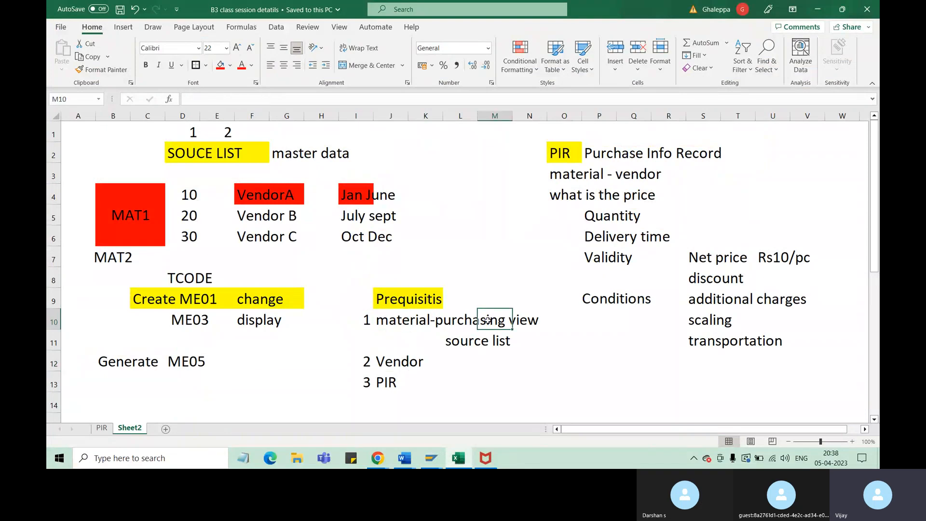
{"action": "left_click", "coordinate": [468, 345]}
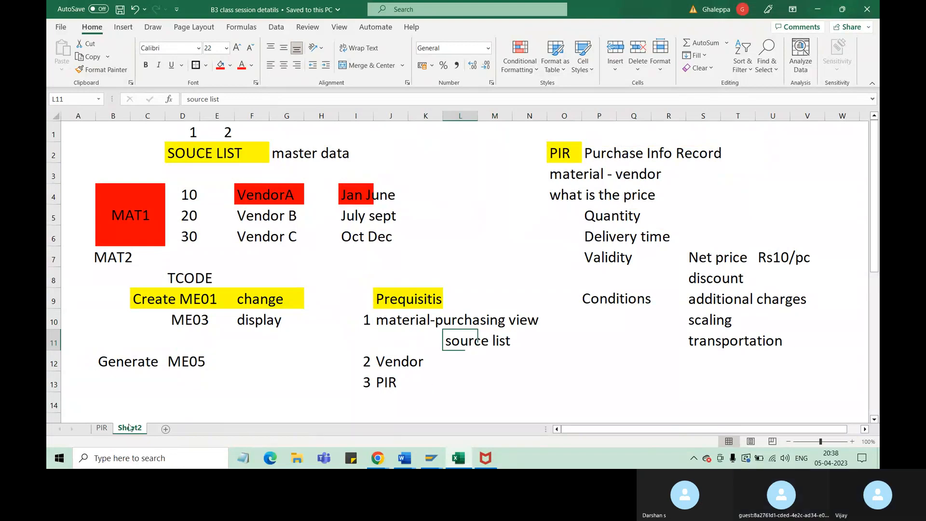
{"action": "left_click", "coordinate": [101, 428]}
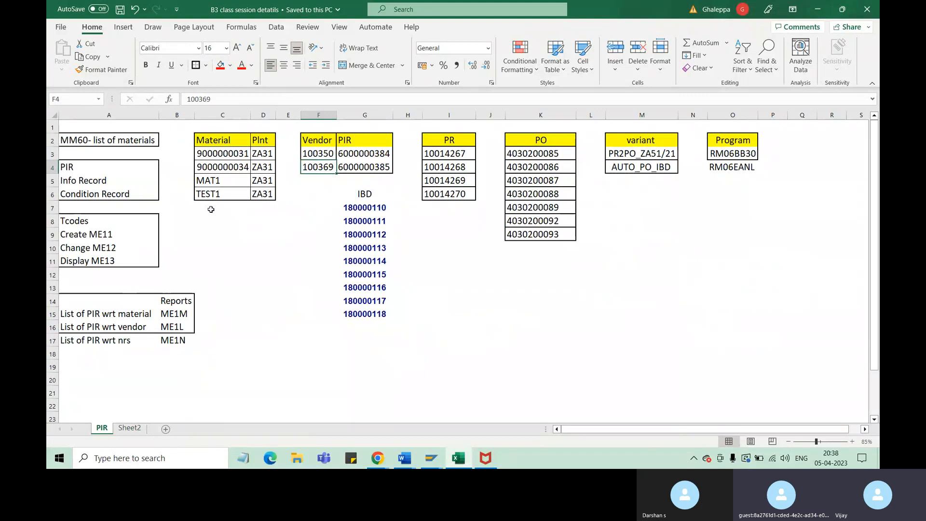
{"action": "left_click", "coordinate": [218, 154]}
{"action": "key", "text": "ctrl+c"}
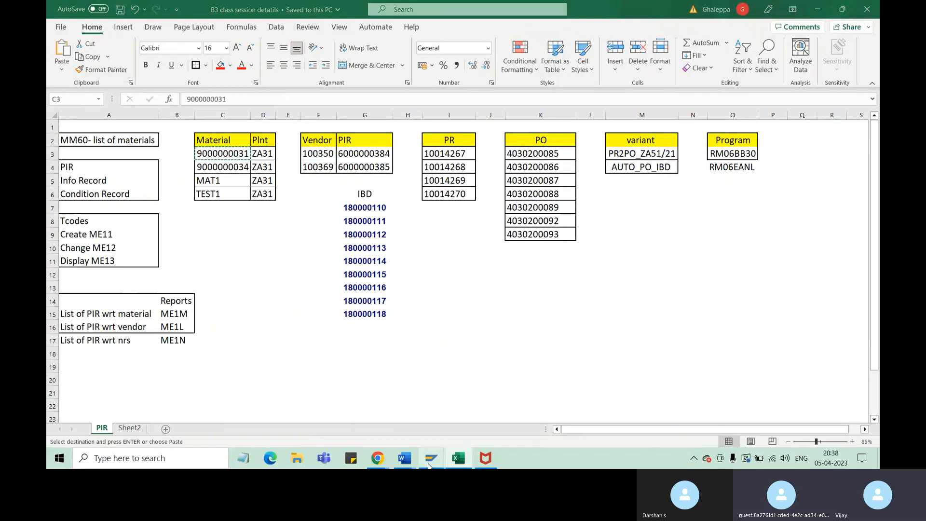
Switch to the SAP vendor list window and start the source list transaction in a new session with /ome01
{"action": "mouse_move", "coordinate": [431, 458]}
{"action": "left_click", "coordinate": [506, 384]}
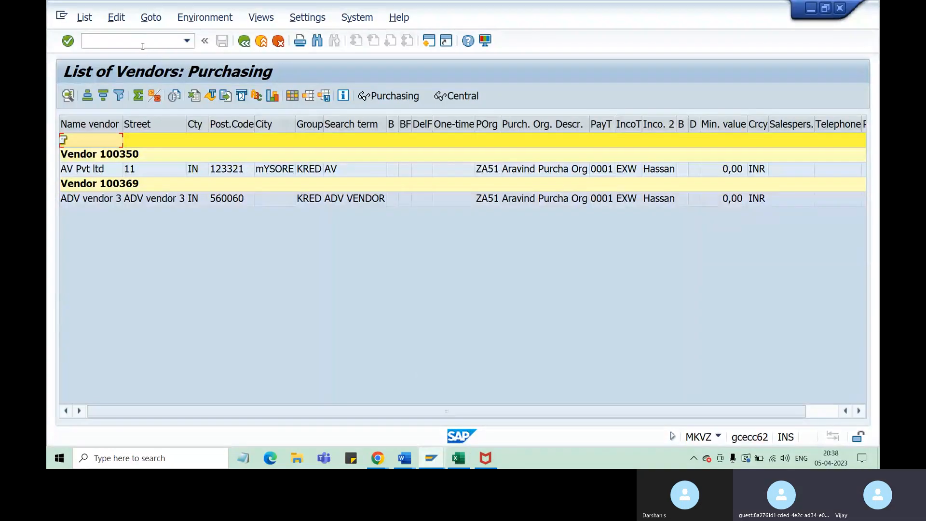
{"action": "type", "text": "/ome01"}
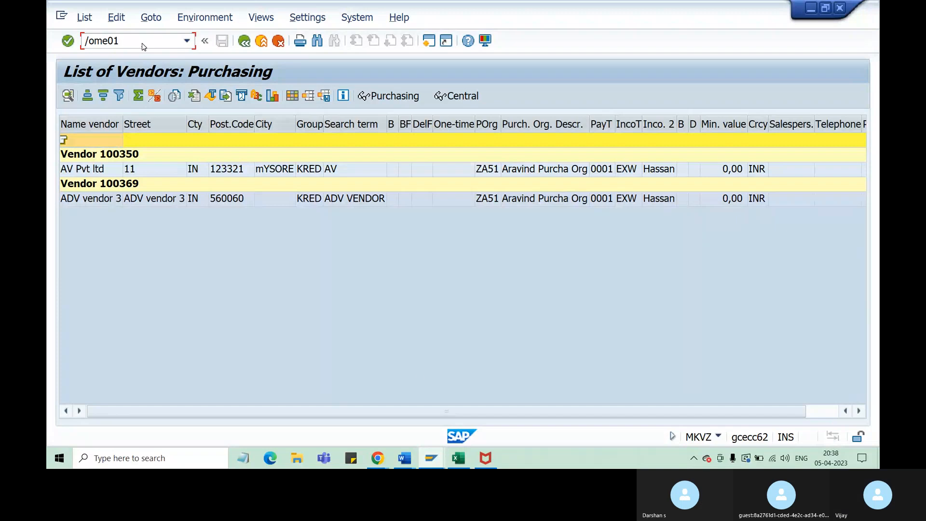
{"action": "key", "text": "Return"}
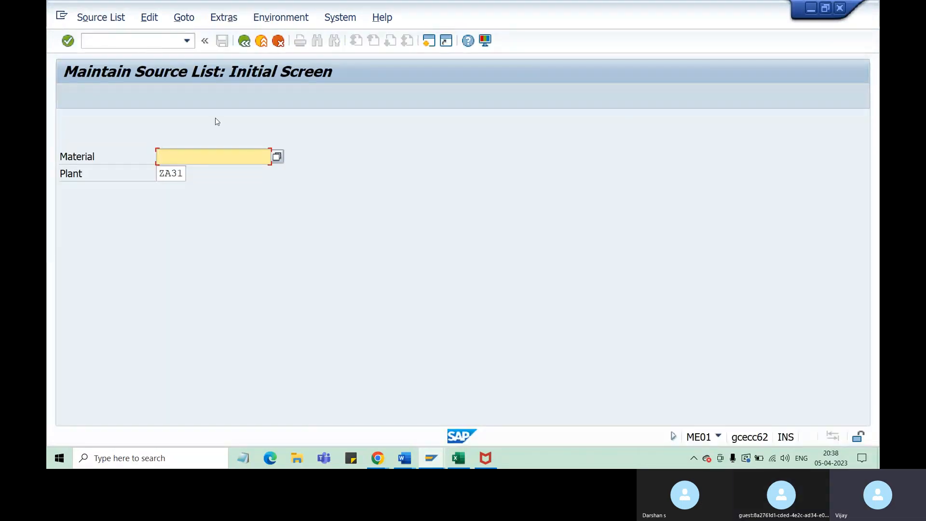
{"action": "left_click", "coordinate": [99, 41]}
{"action": "type", "text": "/omm03"}
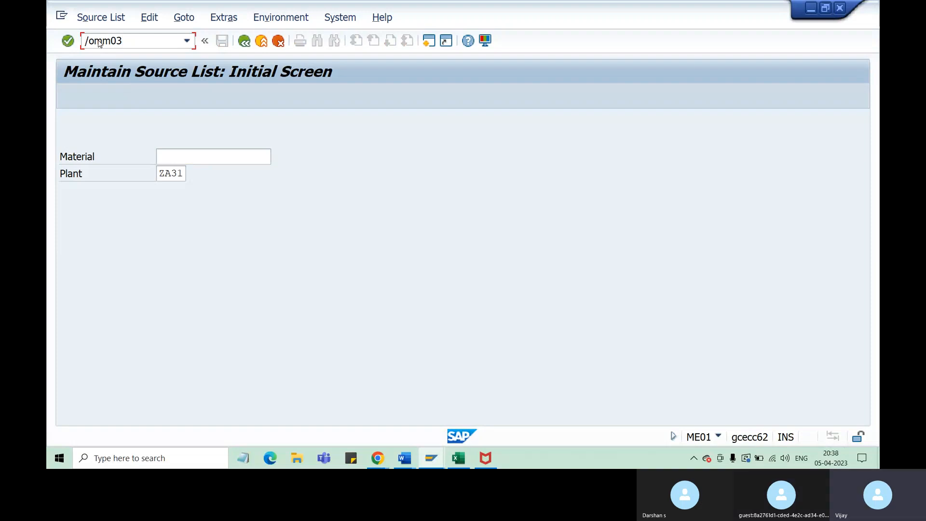
{"action": "key", "text": "BackSpace"}
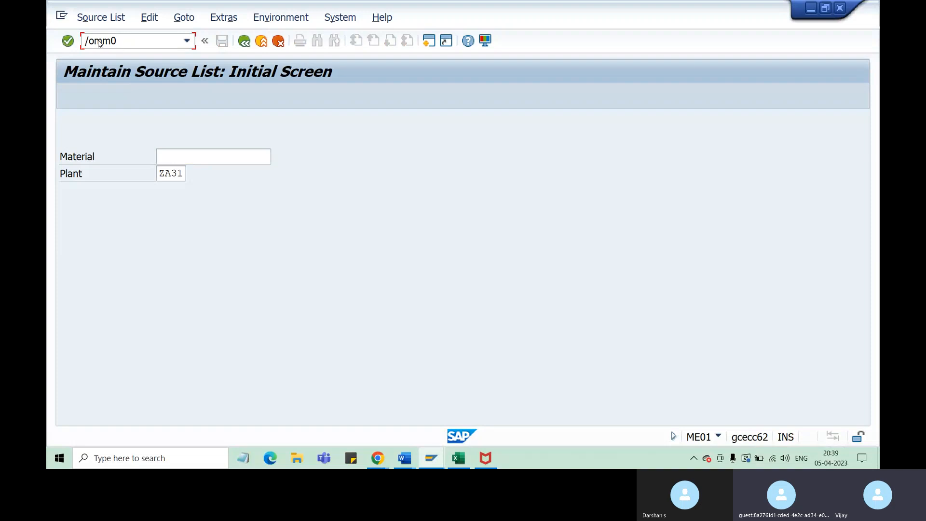
{"action": "type", "text": "2"}
{"action": "key", "text": "Return"}
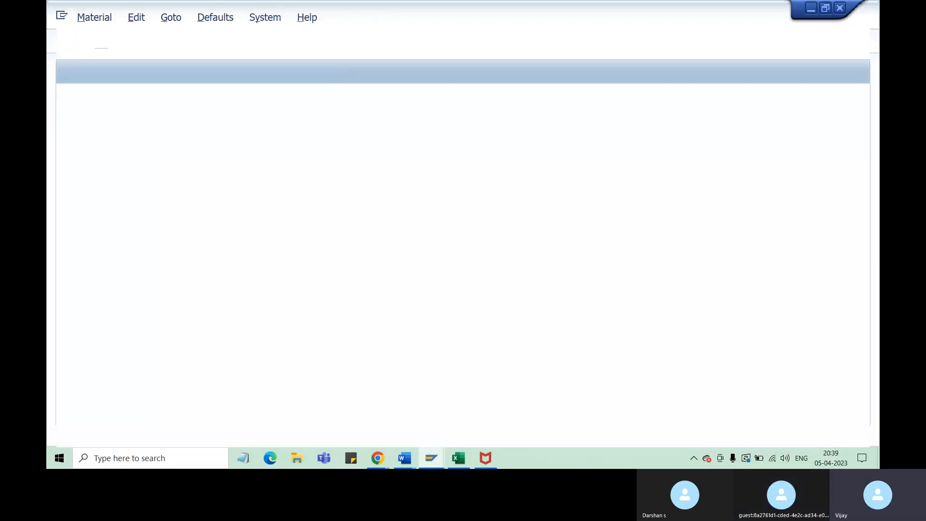
{"action": "key", "text": "ctrl+v"}
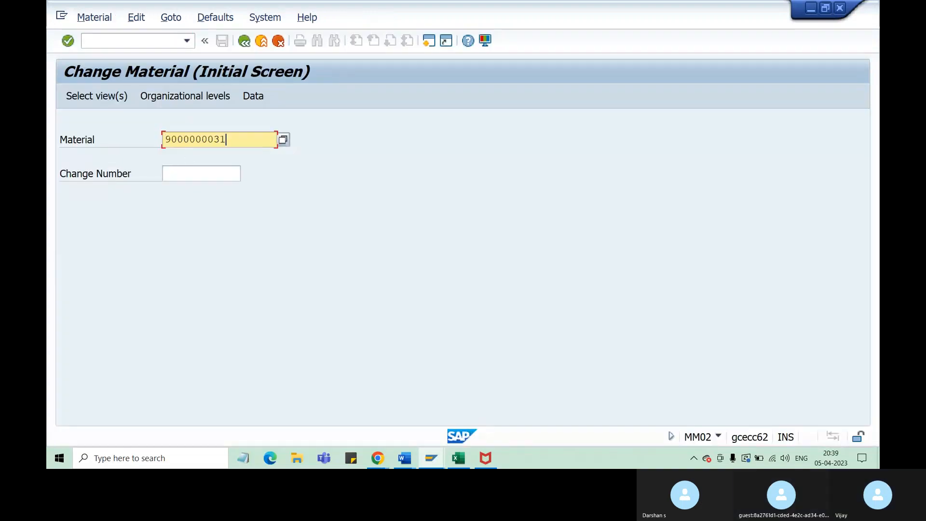
{"action": "key", "text": "Return"}
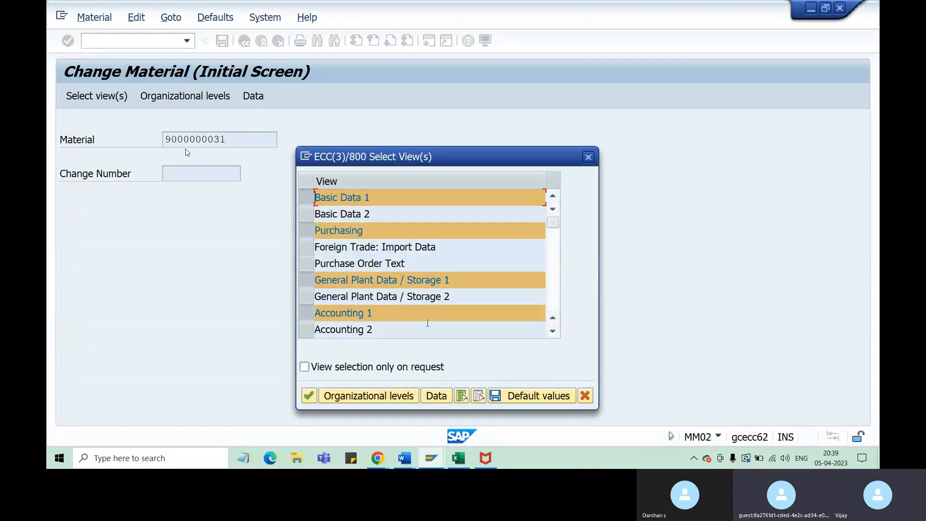
{"action": "left_click", "coordinate": [307, 197]}
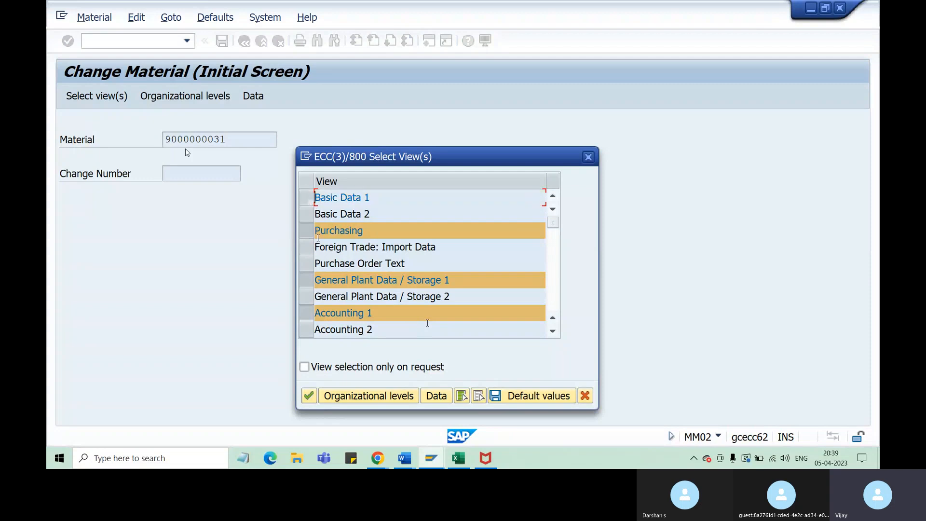
{"action": "left_click", "coordinate": [307, 198]}
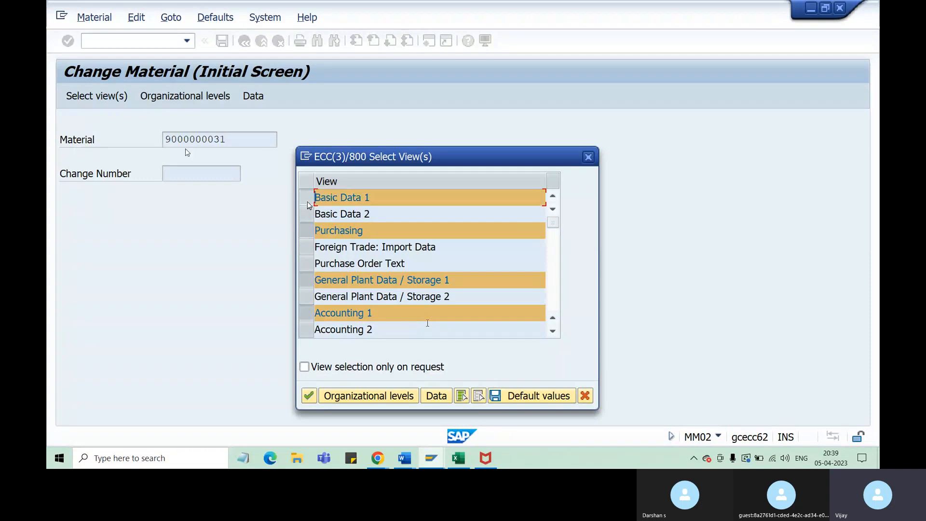
{"action": "left_click", "coordinate": [462, 396]}
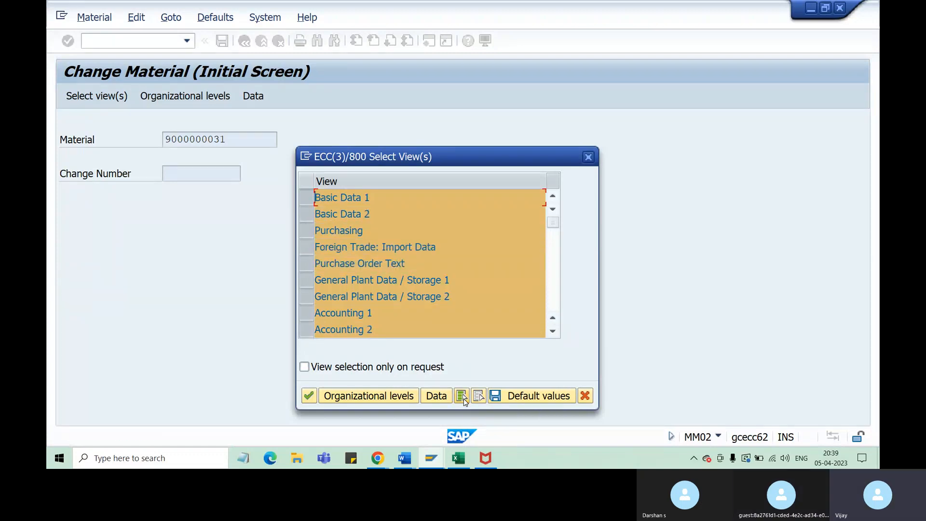
Clear the view selection and open only the Purchasing view of the material for plant ZA31
{"action": "left_click", "coordinate": [478, 396]}
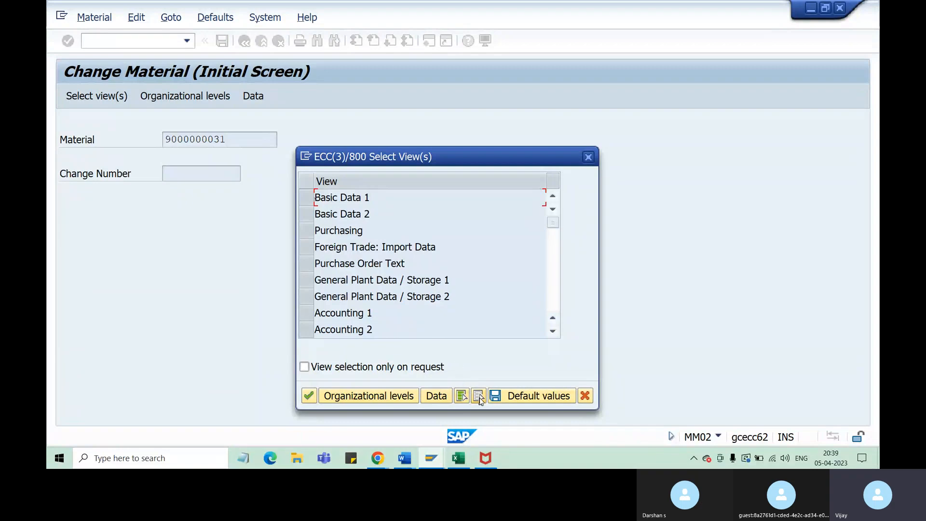
{"action": "left_click", "coordinate": [312, 234]}
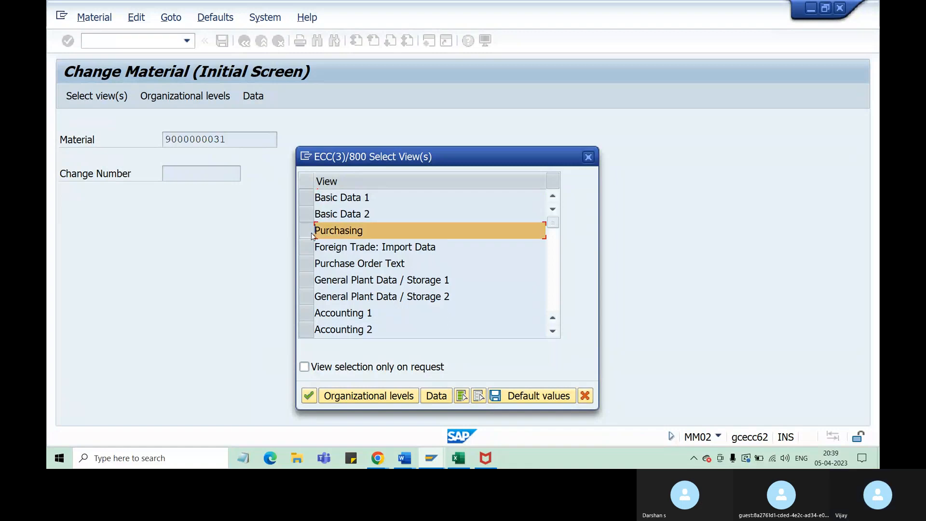
{"action": "left_click", "coordinate": [310, 396]}
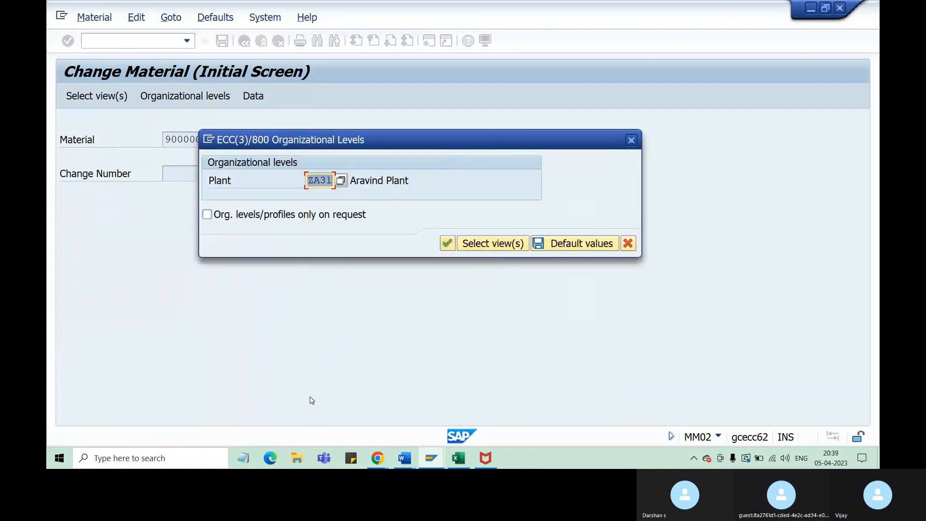
{"action": "left_click", "coordinate": [321, 182]}
{"action": "left_click", "coordinate": [447, 243]}
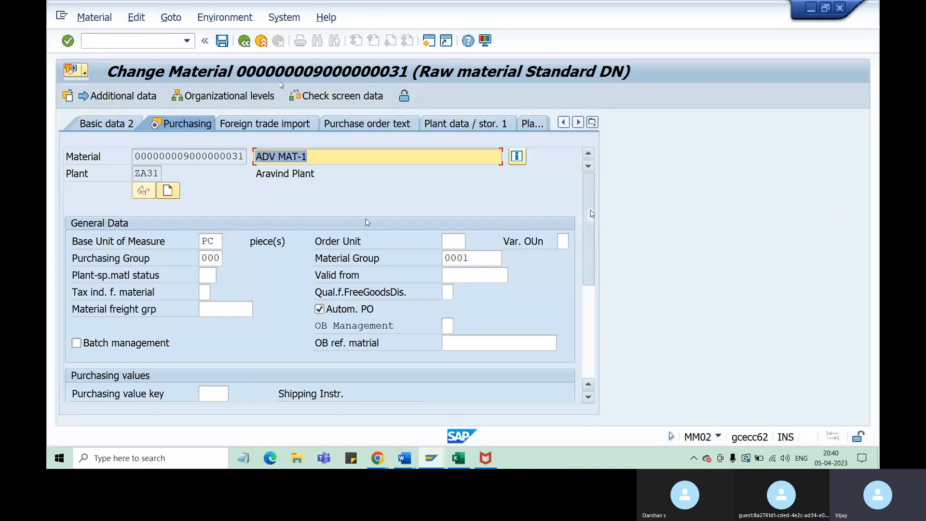
Verify that the Source list option is ticked under Other data / manufacturer data, and save the material
{"action": "left_click_drag", "start_coordinate": [590, 214], "coordinate": [599, 316]}
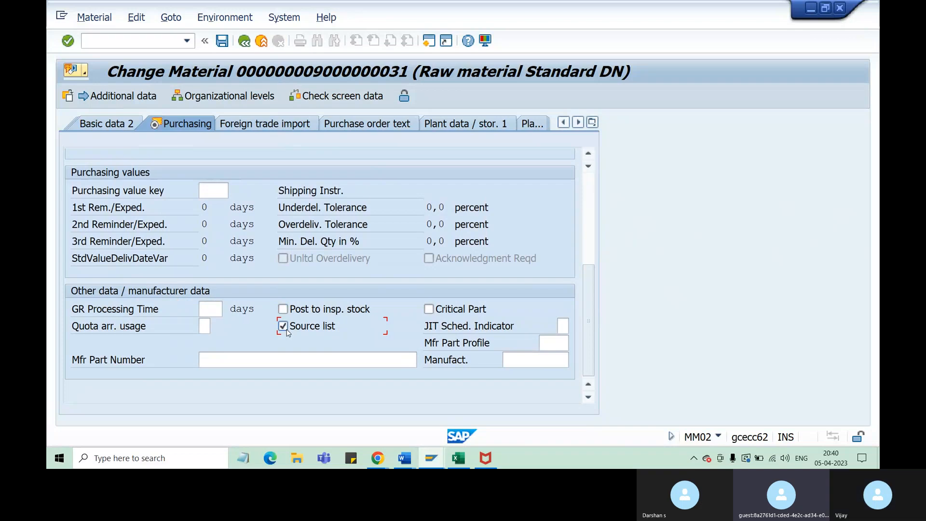
{"action": "left_click", "coordinate": [221, 42]}
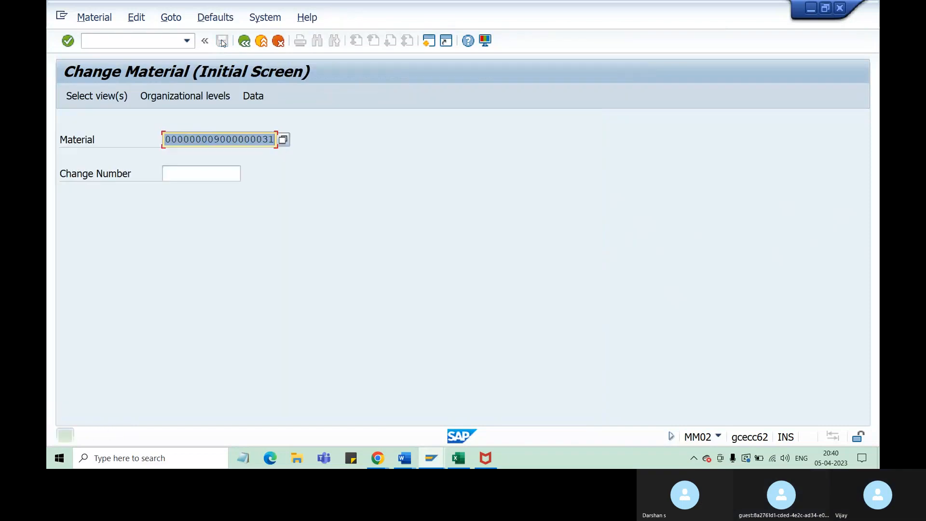
Copy material MAT1 from the Excel PIR sheet and enter it as the material in the SAP Change Material window
{"action": "left_click", "coordinate": [458, 459]}
{"action": "left_click", "coordinate": [218, 180]}
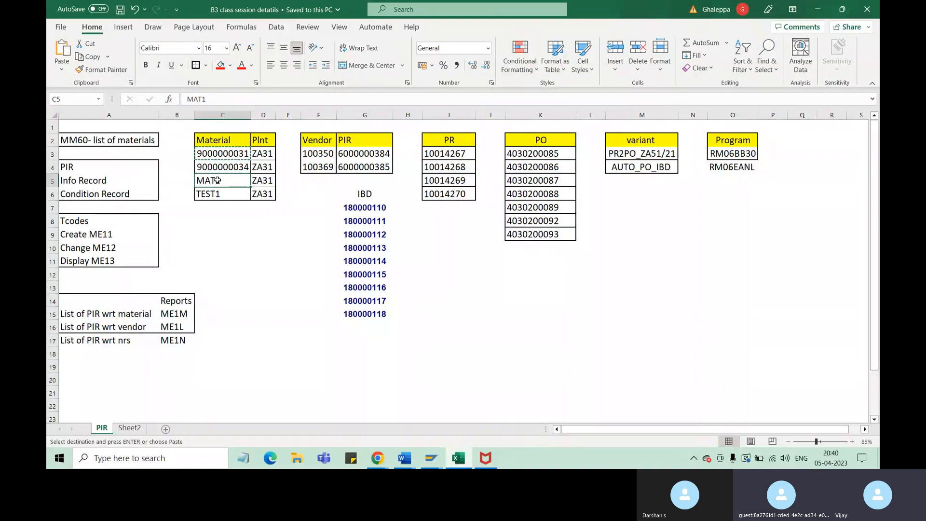
{"action": "key", "text": "ctrl+c"}
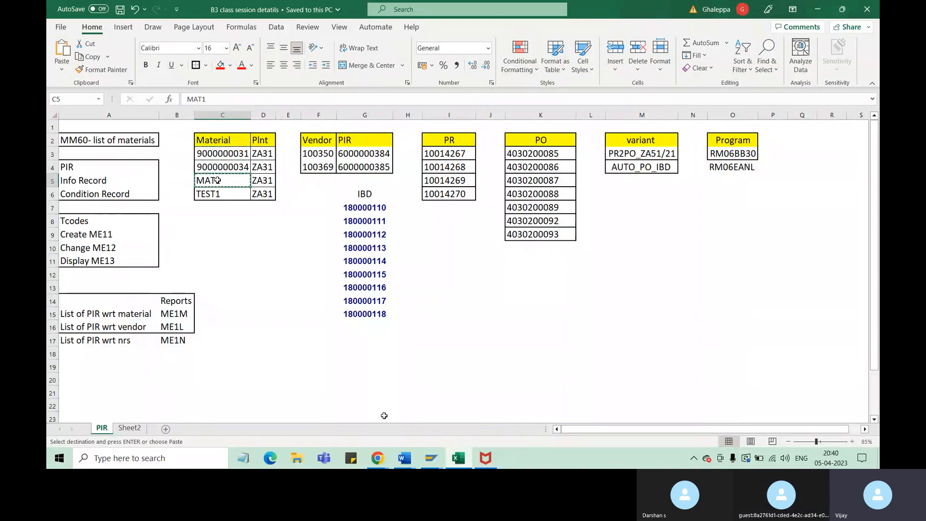
{"action": "mouse_move", "coordinate": [433, 467]}
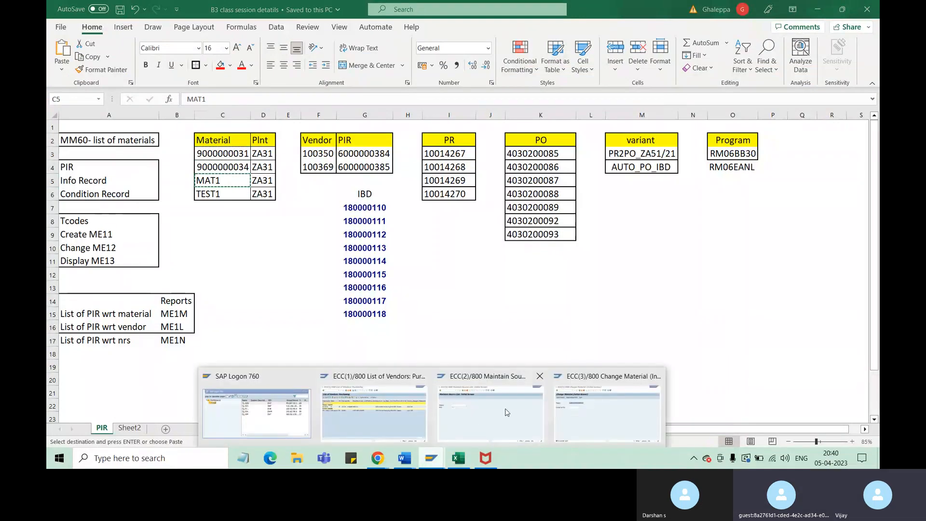
{"action": "left_click", "coordinate": [587, 423]}
{"action": "key", "text": "ctrl+v"}
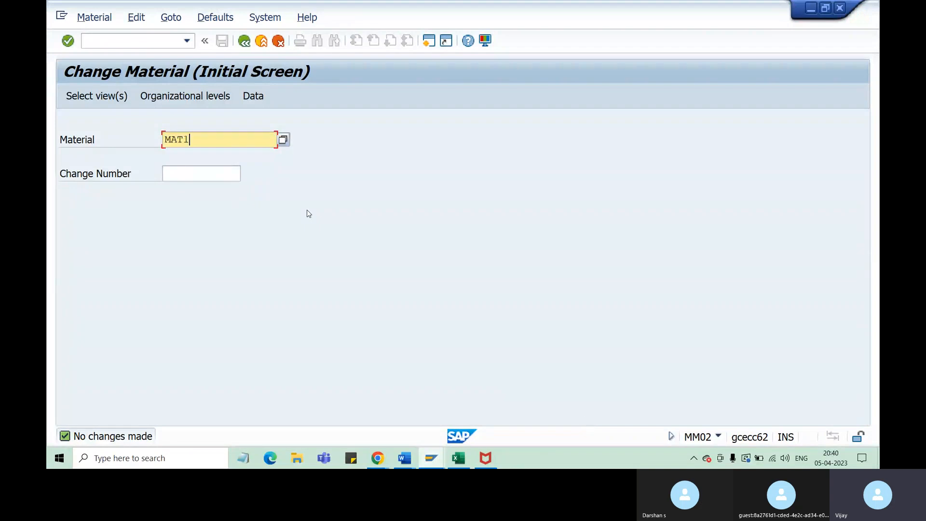
Open only the Purchasing view of MAT1 for plant ZA31
{"action": "key", "text": "Return"}
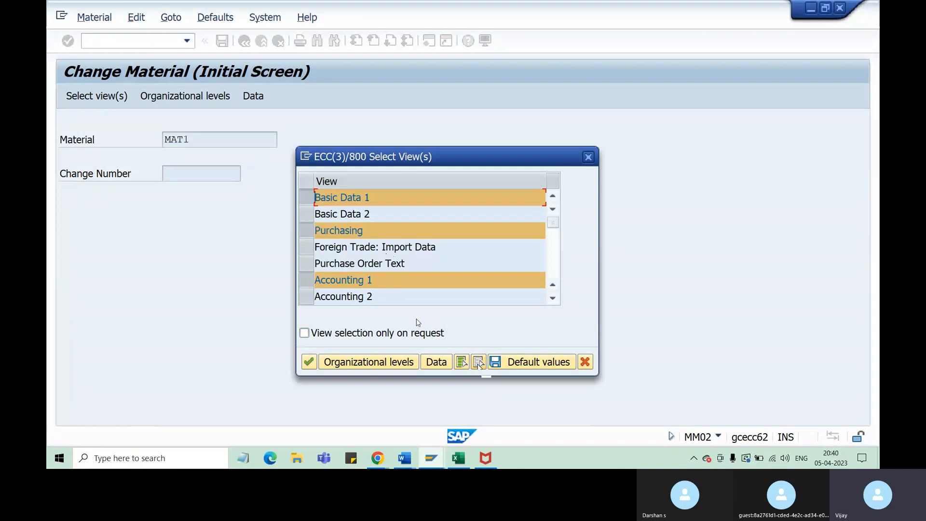
{"action": "left_click", "coordinate": [479, 365]}
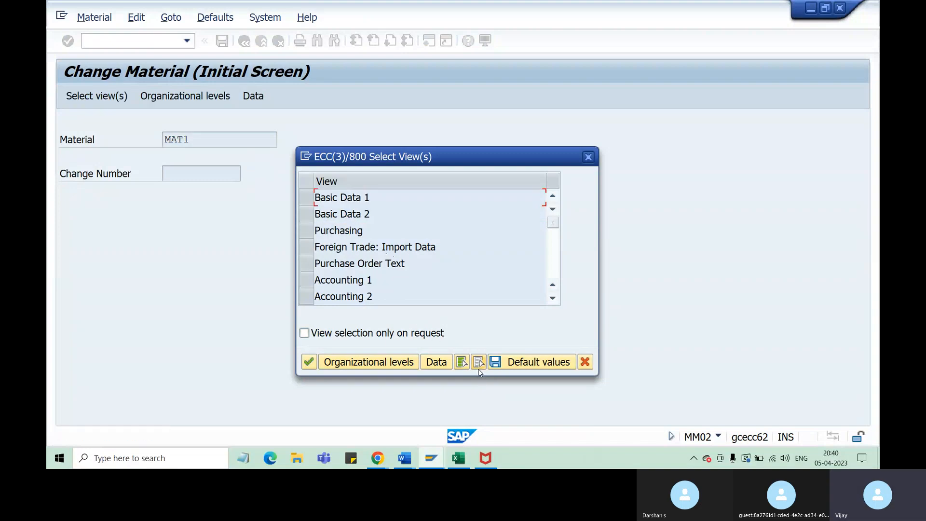
{"action": "left_click", "coordinate": [303, 231]}
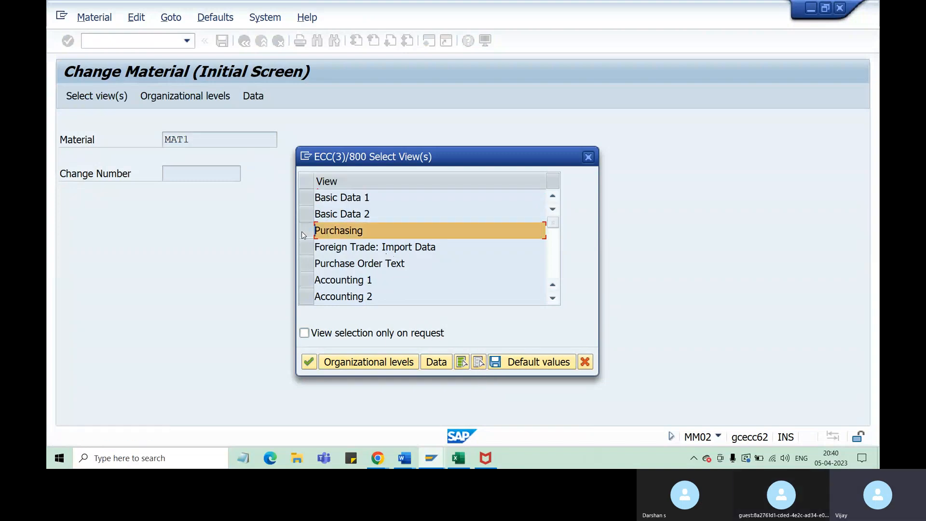
{"action": "left_click", "coordinate": [309, 362]}
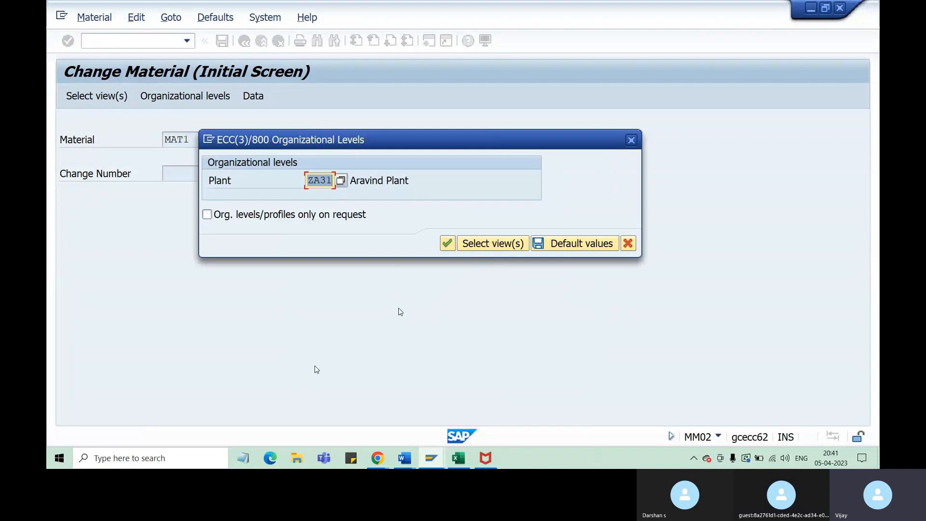
{"action": "left_click", "coordinate": [447, 243]}
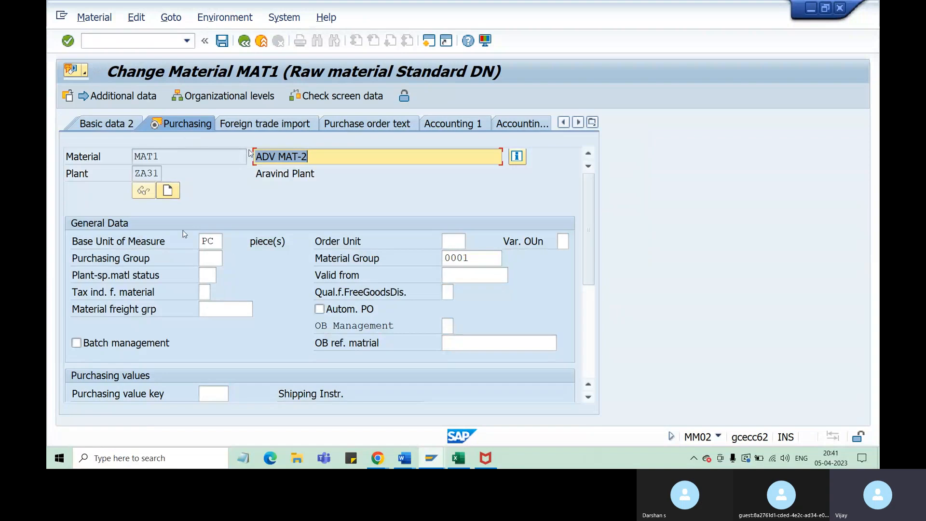
Tick the Source list option under Other data / manufacturer data for MAT1 and save the material
{"action": "scroll", "coordinate": [589, 328], "scroll_direction": "down", "scroll_amount": 3}
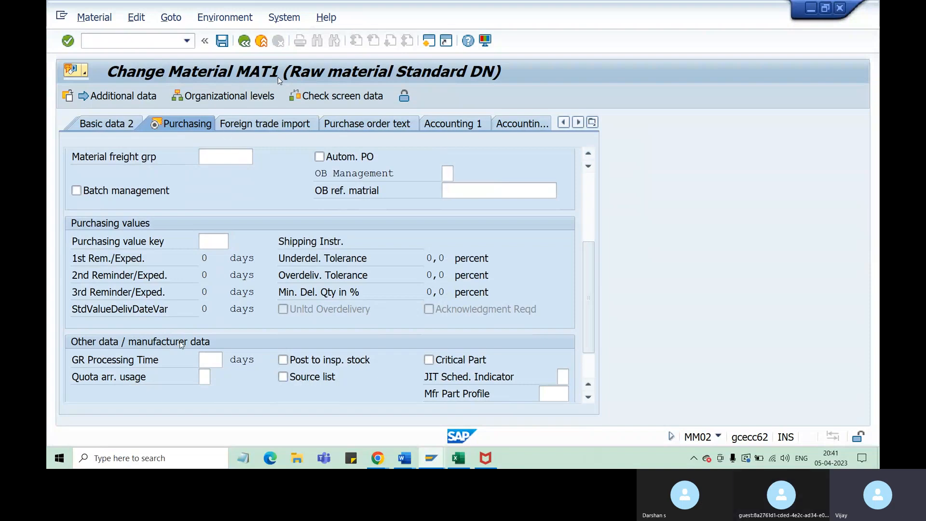
{"action": "left_click", "coordinate": [283, 377]}
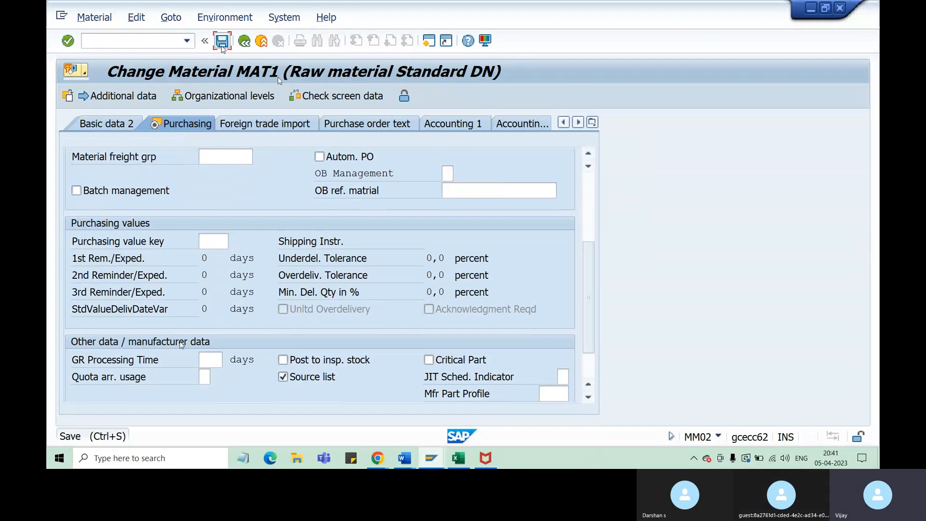
{"action": "left_click", "coordinate": [221, 44]}
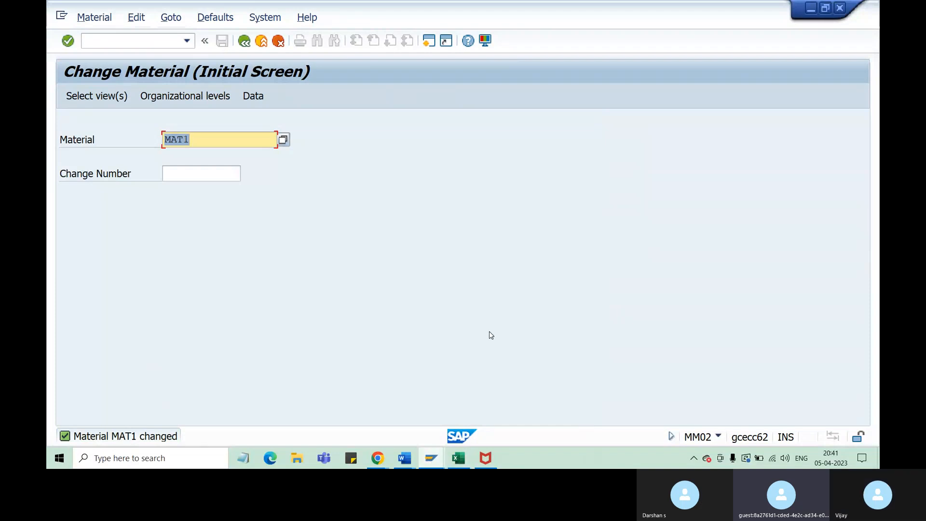
Reopen MAT1 with only the Purchasing view selected, for plant ZA31
{"action": "key", "text": "Return"}
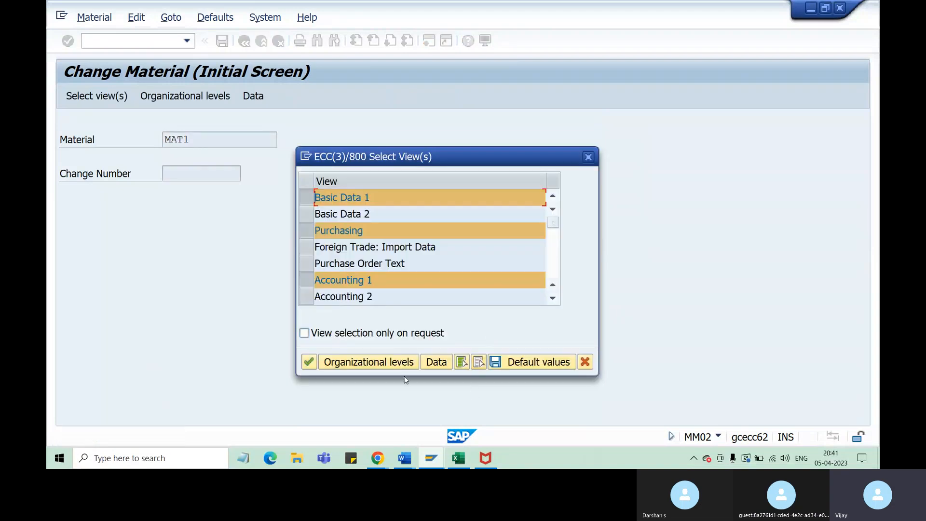
{"action": "left_click", "coordinate": [308, 198]}
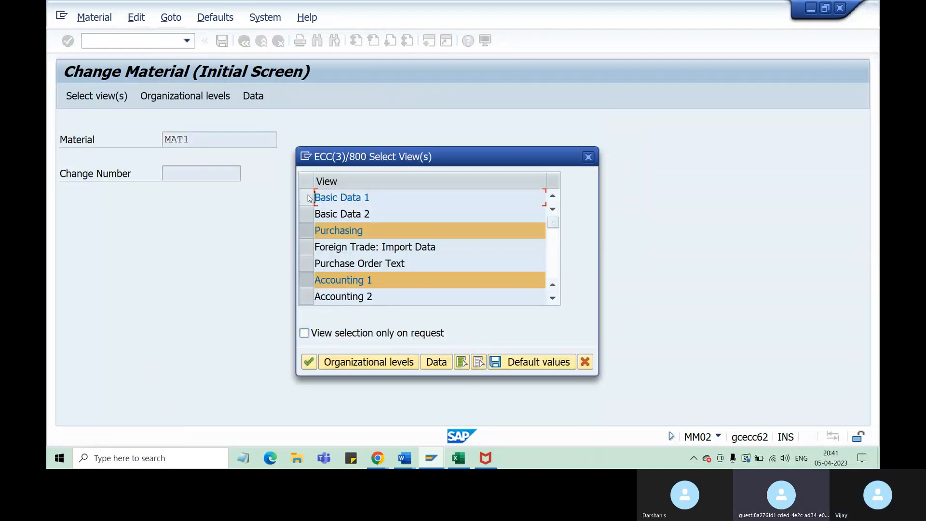
{"action": "left_click", "coordinate": [307, 280]}
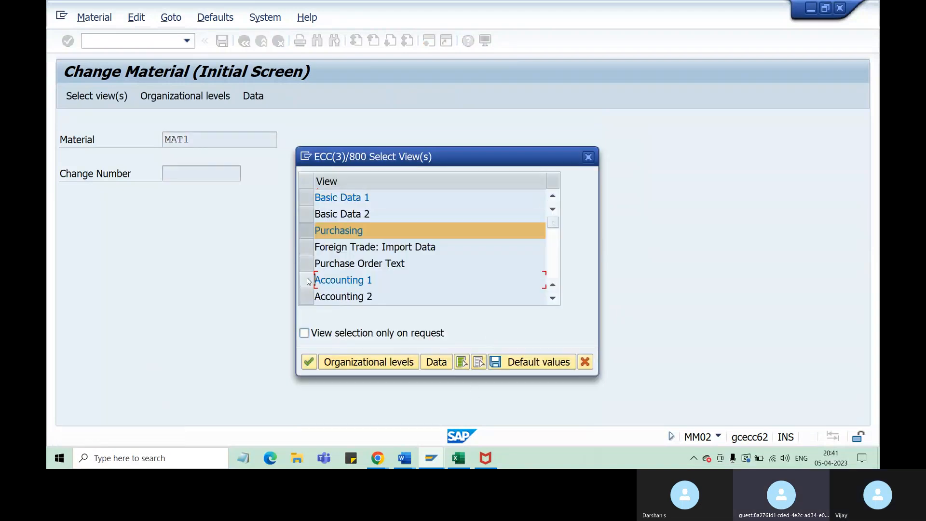
{"action": "left_click", "coordinate": [308, 362]}
{"action": "left_click", "coordinate": [448, 242]}
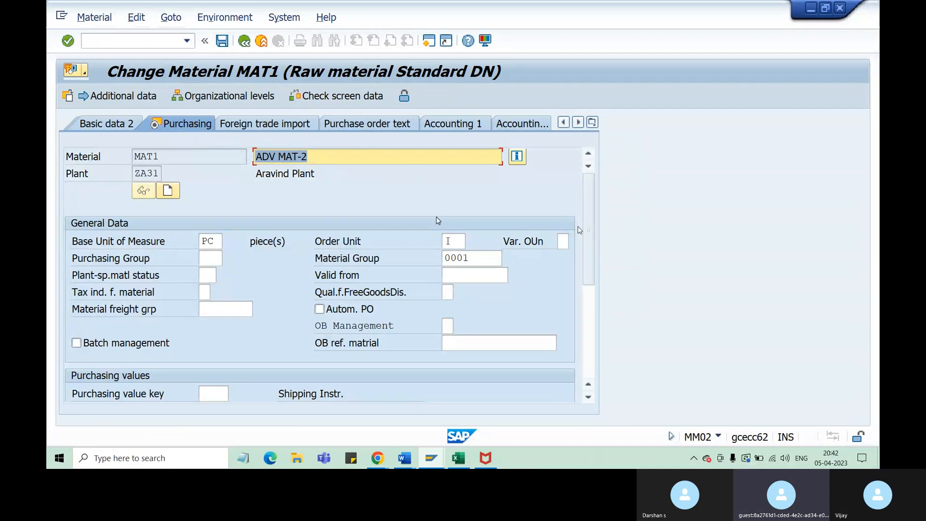
Check the Source list option under Other data / manufacturer data by unticking and reticking it, and save MAT1
{"action": "left_click_drag", "start_coordinate": [588, 238], "coordinate": [596, 339]}
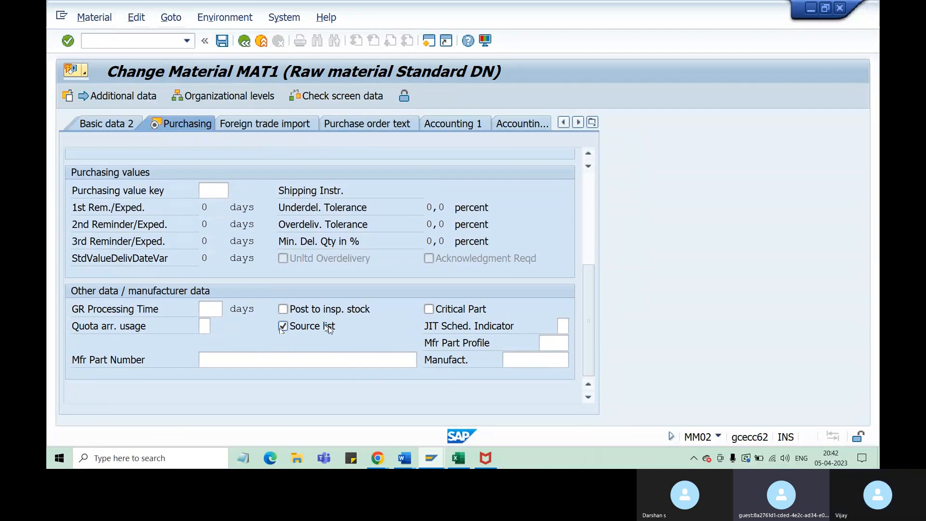
{"action": "left_click", "coordinate": [285, 328]}
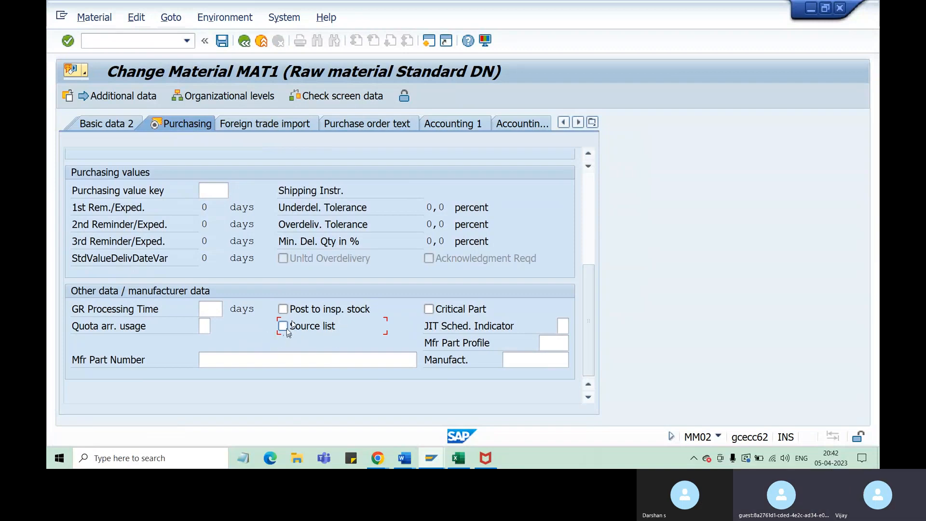
{"action": "left_click", "coordinate": [284, 327]}
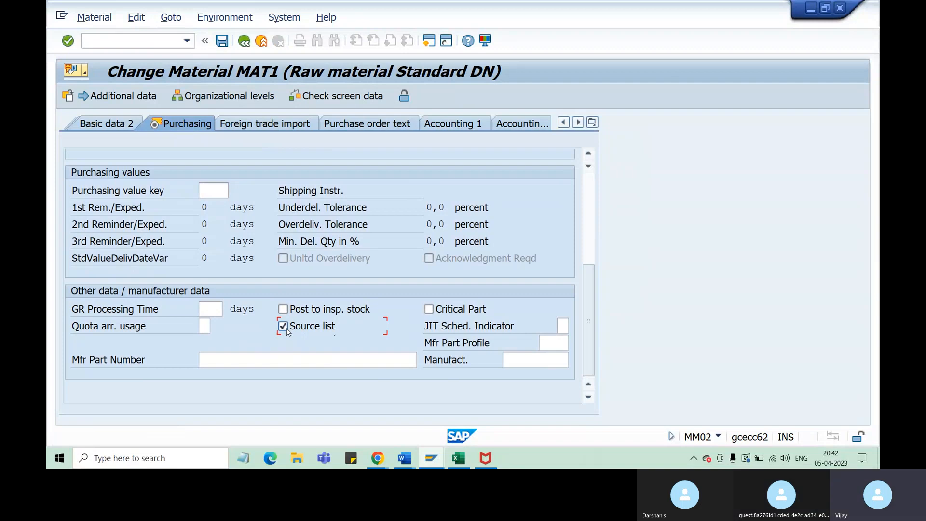
{"action": "left_click", "coordinate": [222, 41]}
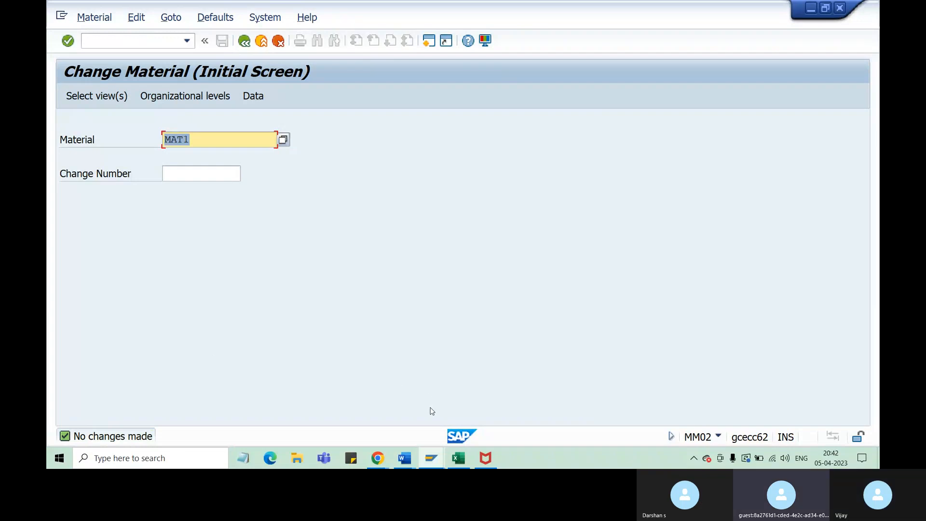
Switch to Excel and review the material purchasing view, source list and vendor prerequisites on Sheet2
{"action": "left_click", "coordinate": [458, 458]}
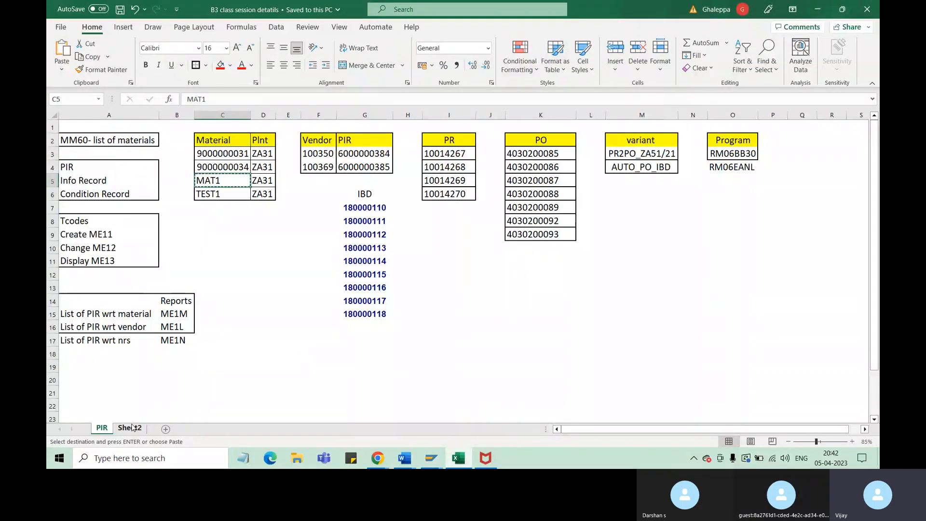
{"action": "left_click", "coordinate": [131, 427]}
{"action": "left_click", "coordinate": [399, 320]}
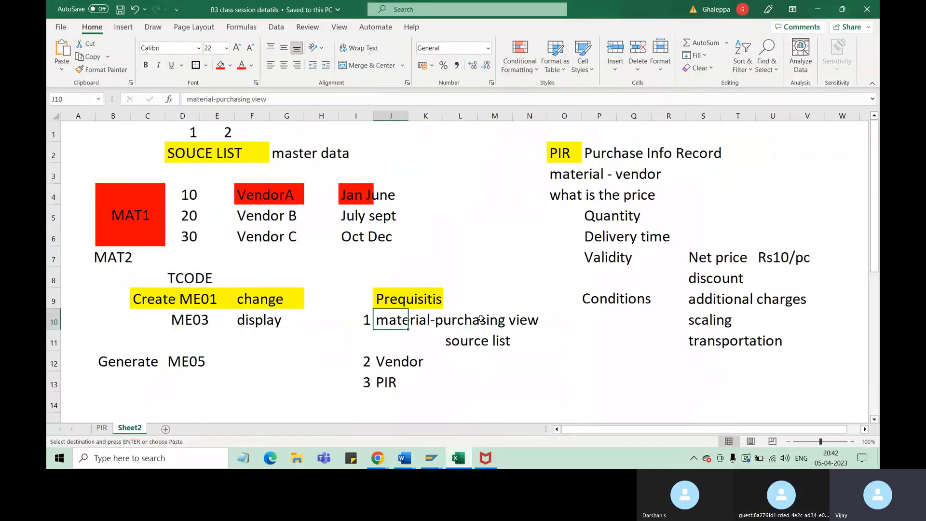
{"action": "left_click", "coordinate": [481, 320]}
{"action": "left_click", "coordinate": [463, 341]}
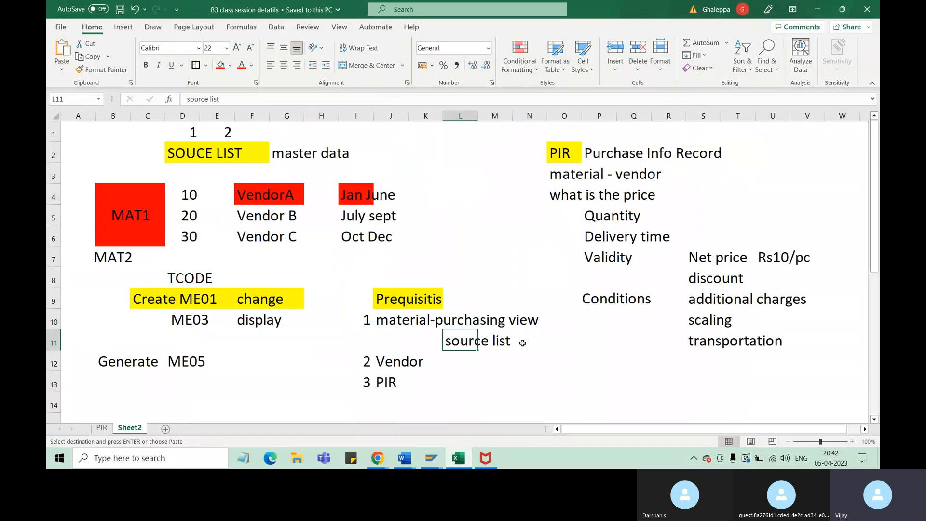
{"action": "left_click", "coordinate": [529, 344]}
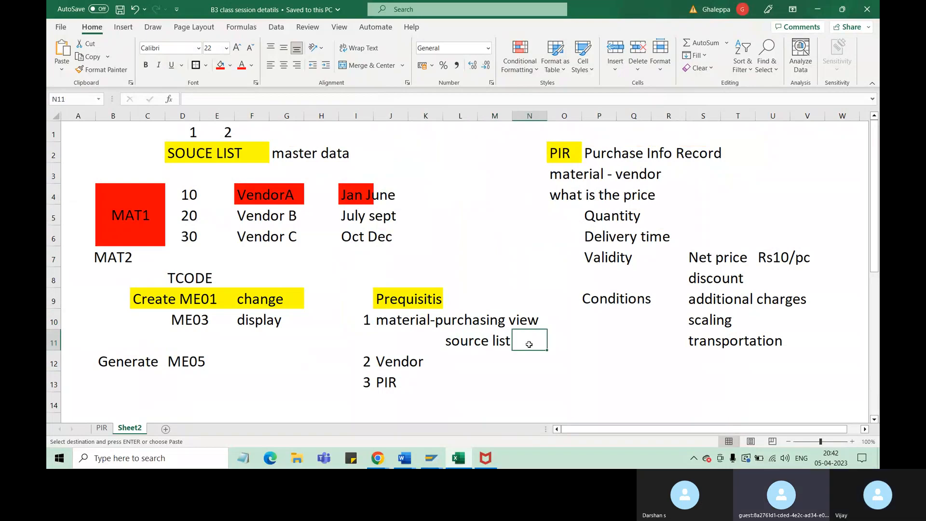
{"action": "left_click", "coordinate": [395, 363]}
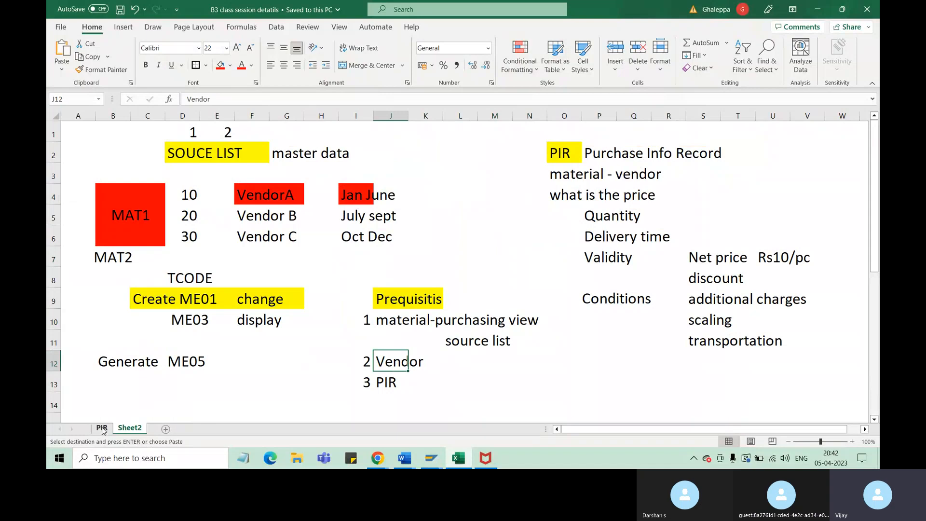
Copy the first vendor's number from the PIR sheet into cell L12 of Sheet2 and auto-fit column L
{"action": "left_click", "coordinate": [102, 429]}
{"action": "left_click", "coordinate": [317, 153]}
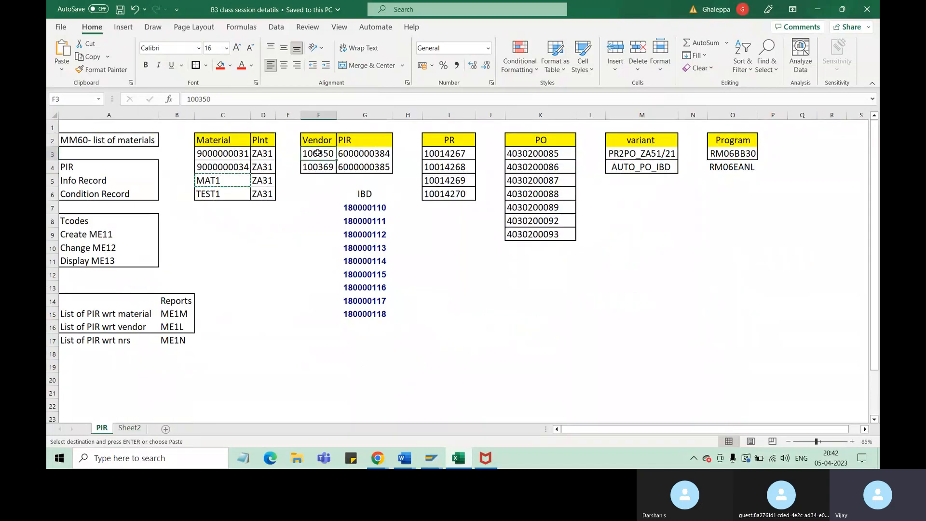
{"action": "left_click", "coordinate": [129, 428]}
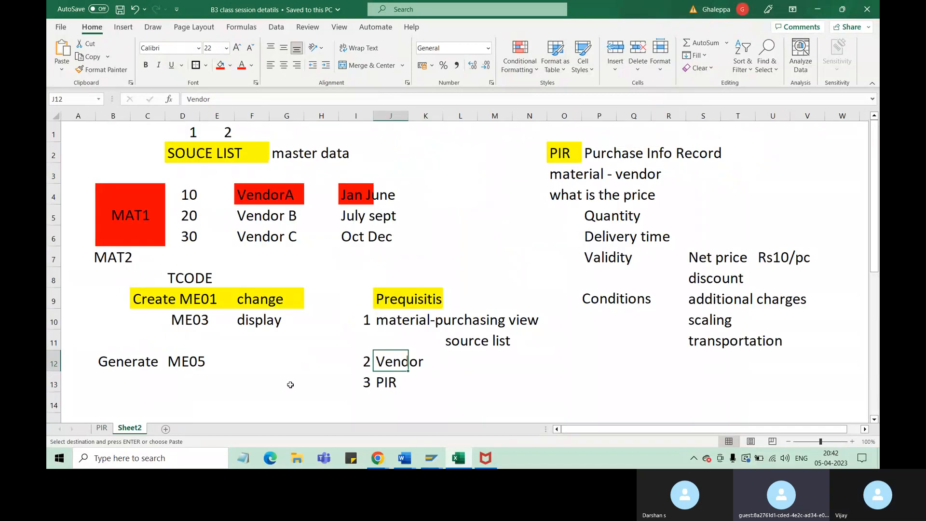
{"action": "left_click", "coordinate": [446, 366]}
{"action": "type", "text": "100350"}
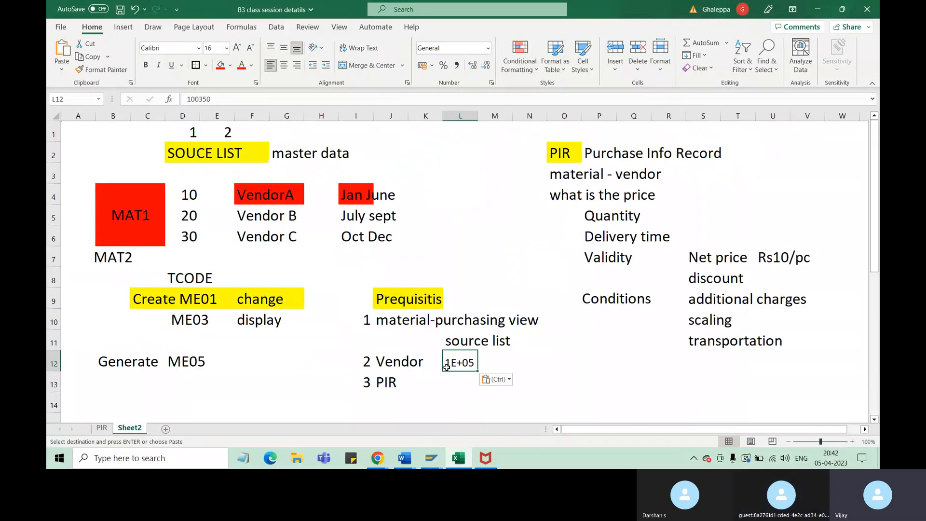
{"action": "double_click", "coordinate": [478, 116]}
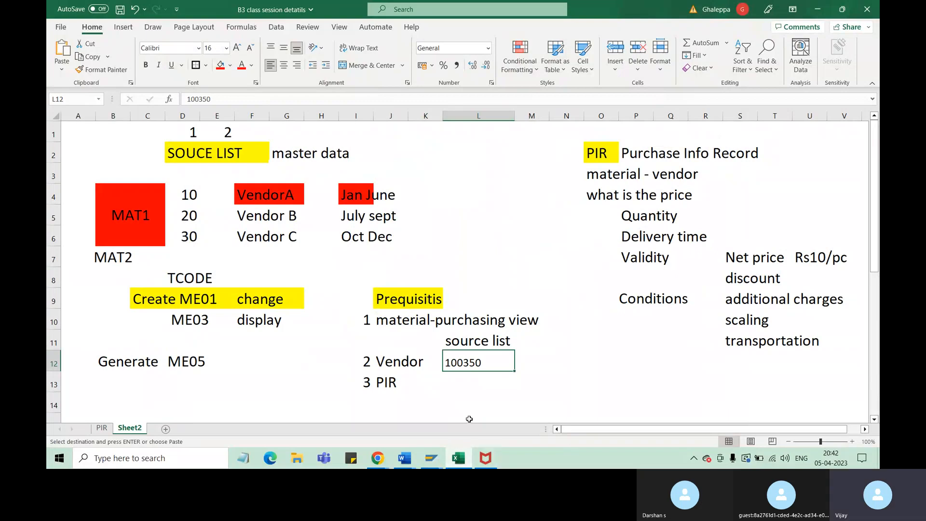
{"action": "mouse_move", "coordinate": [436, 459]}
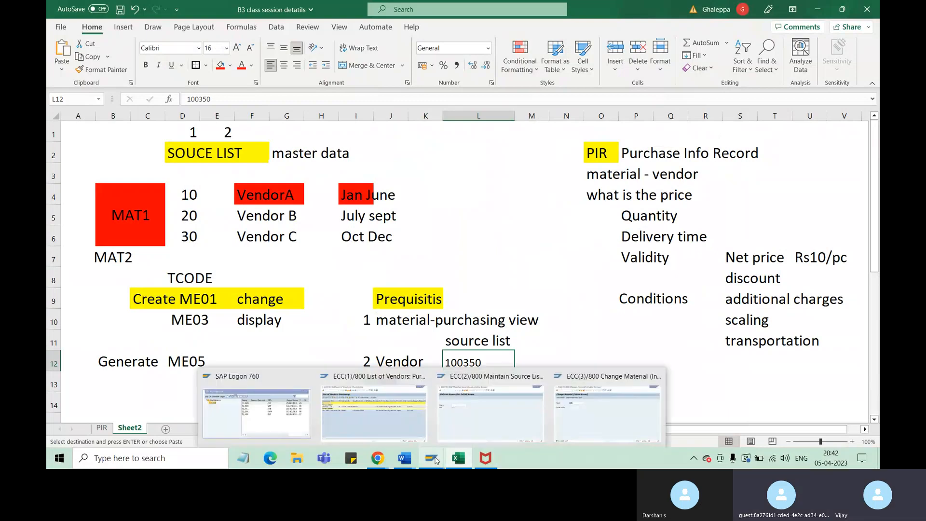
{"action": "left_click", "coordinate": [592, 423]}
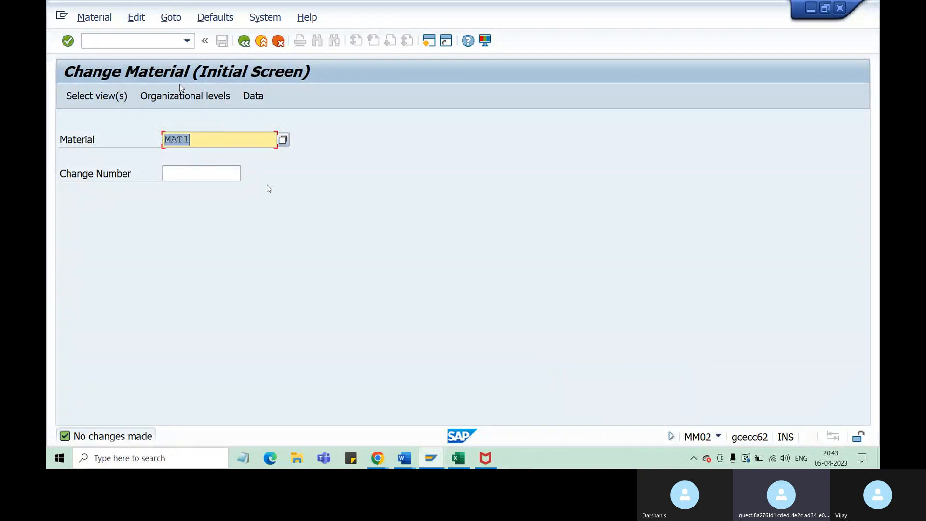
{"action": "left_click", "coordinate": [459, 461]}
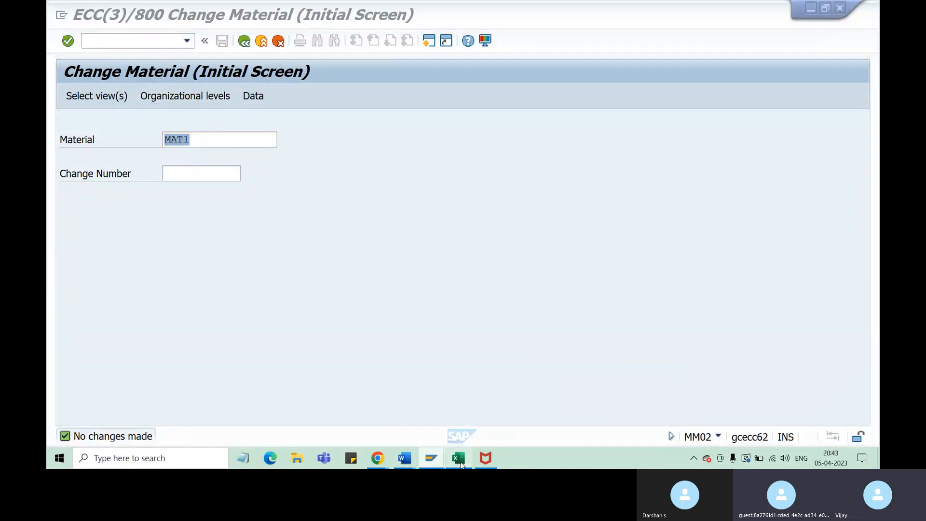
{"action": "left_click", "coordinate": [446, 385]}
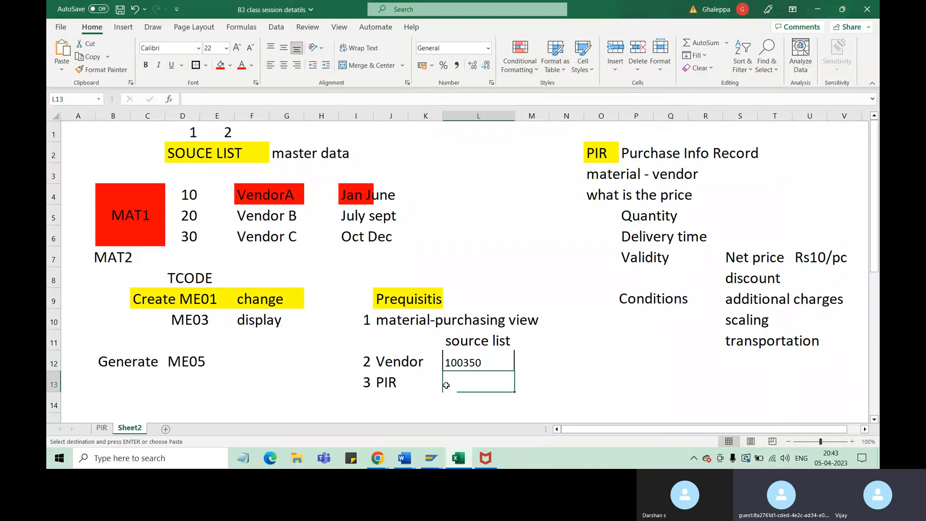
{"action": "left_click", "coordinate": [458, 462]}
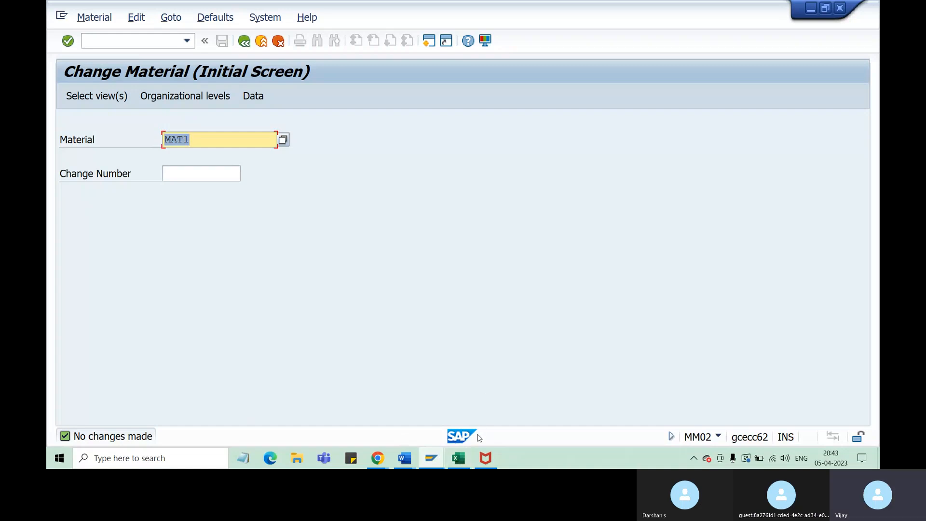
{"action": "left_click", "coordinate": [459, 462]}
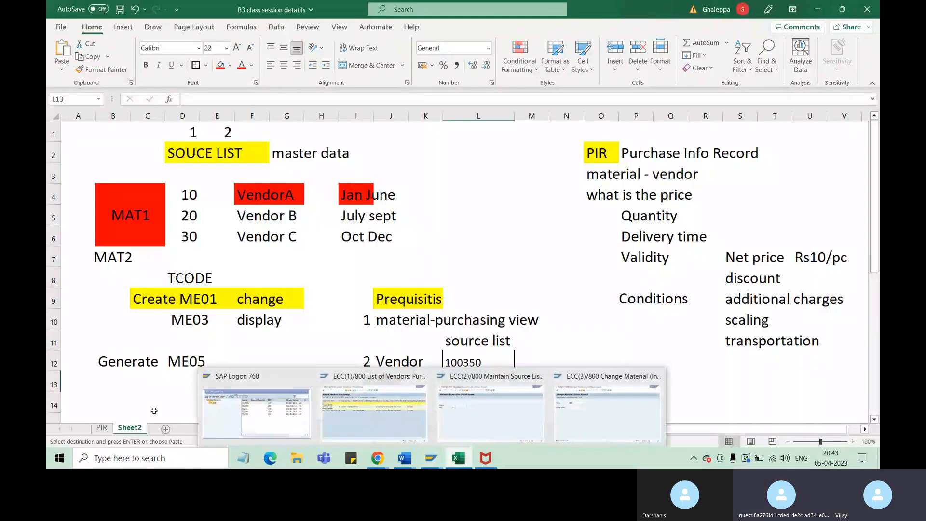
Highlight the Create ME11 cell on the PIR sheet with a light orange fill and save the workbook
{"action": "left_click", "coordinate": [101, 428]}
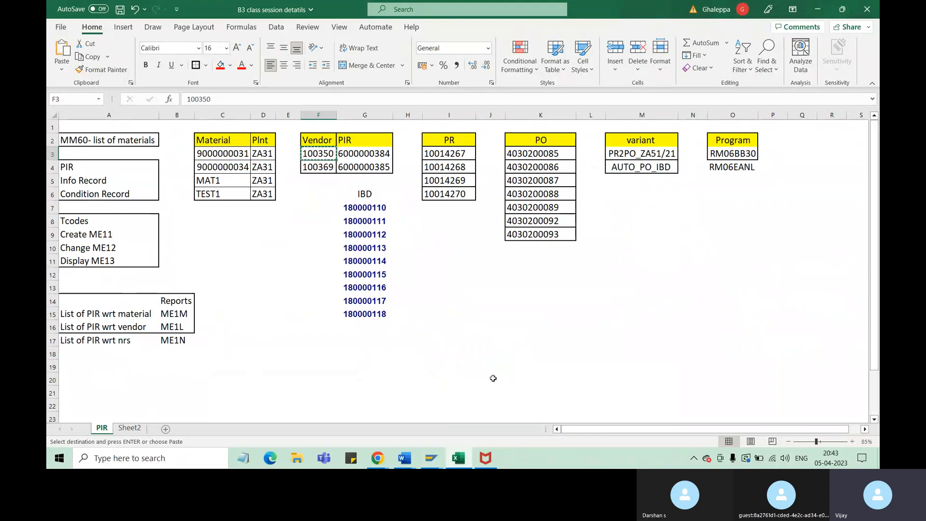
{"action": "right_click", "coordinate": [718, 432]}
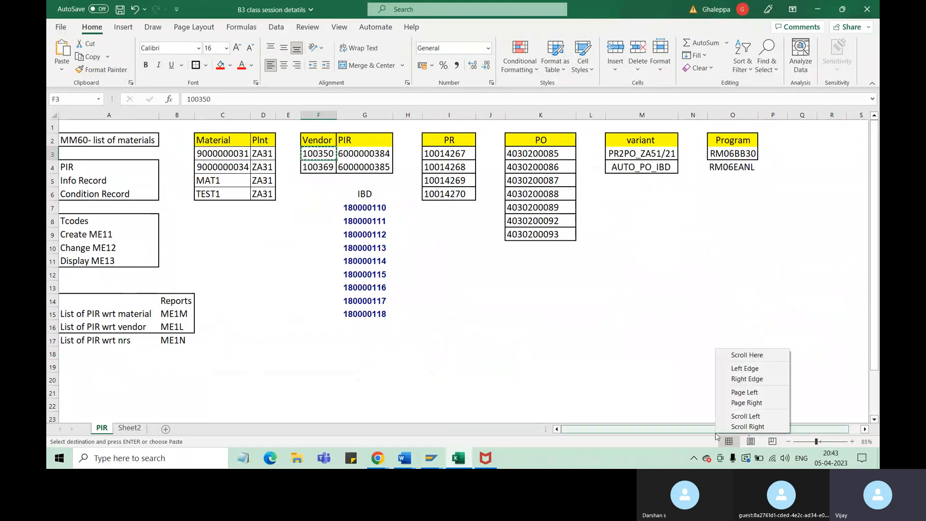
{"action": "left_click", "coordinate": [132, 236]}
{"action": "left_click", "coordinate": [133, 236]}
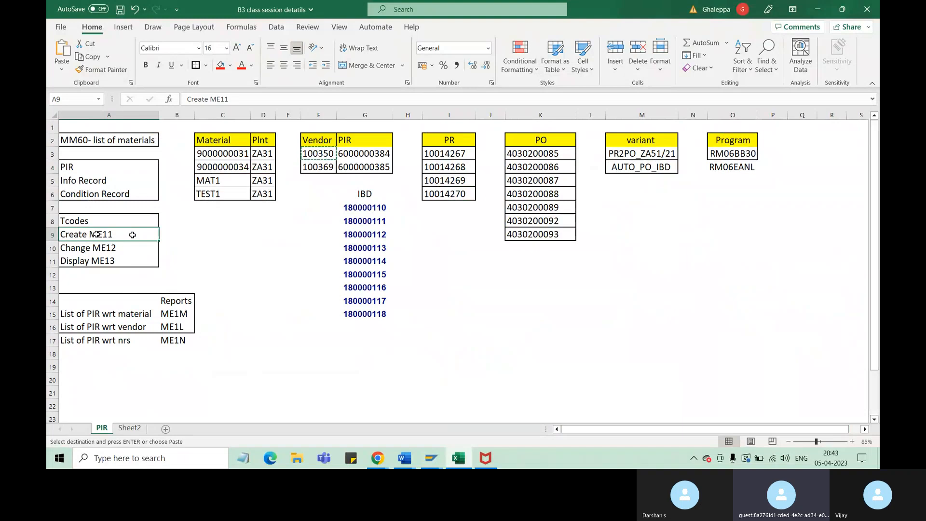
{"action": "left_click", "coordinate": [234, 221]}
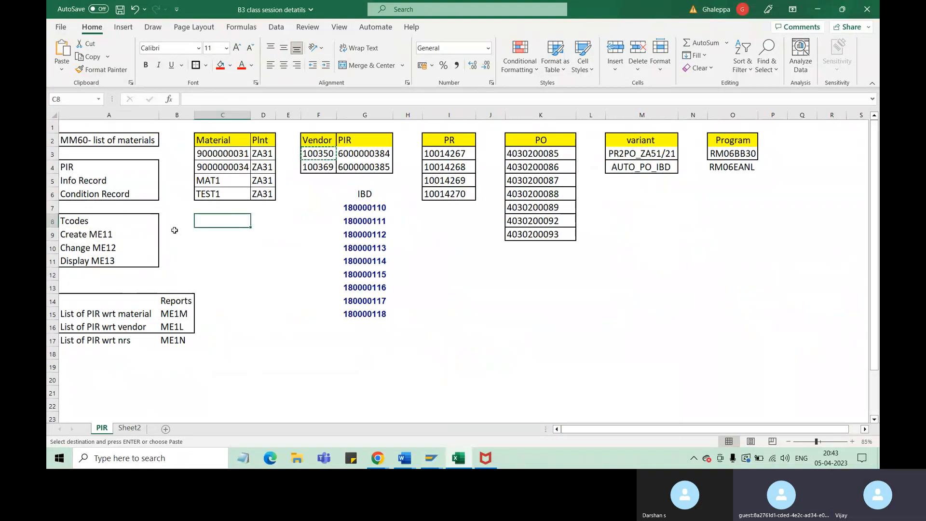
{"action": "left_click", "coordinate": [105, 236]}
{"action": "left_click", "coordinate": [220, 69]}
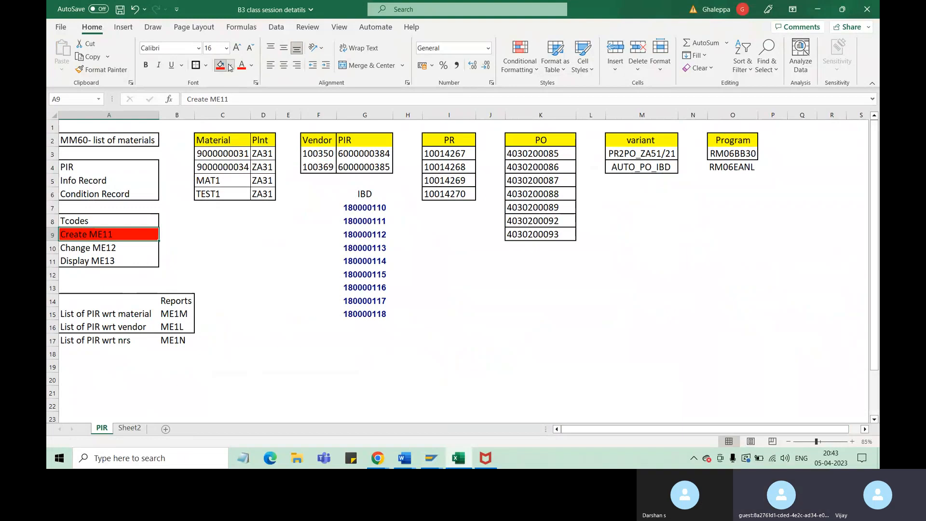
{"action": "left_click", "coordinate": [230, 66]}
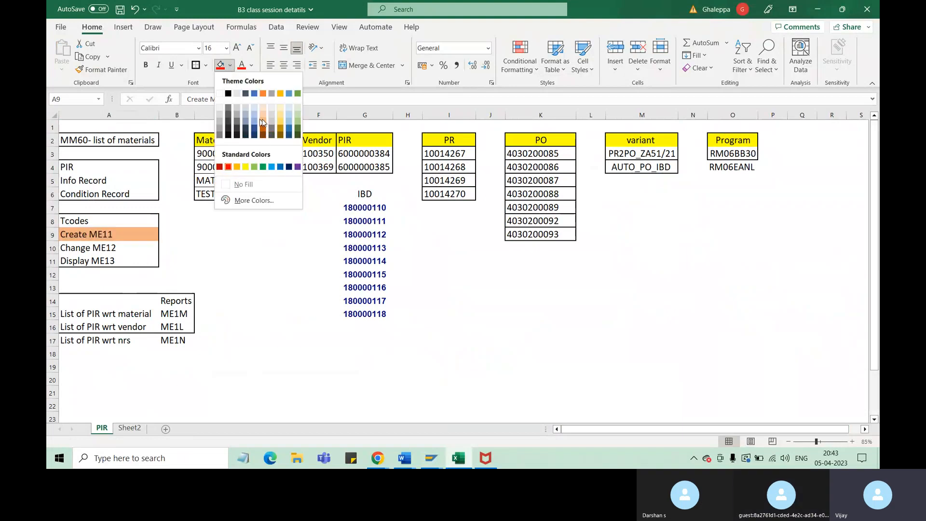
{"action": "left_click", "coordinate": [265, 119]}
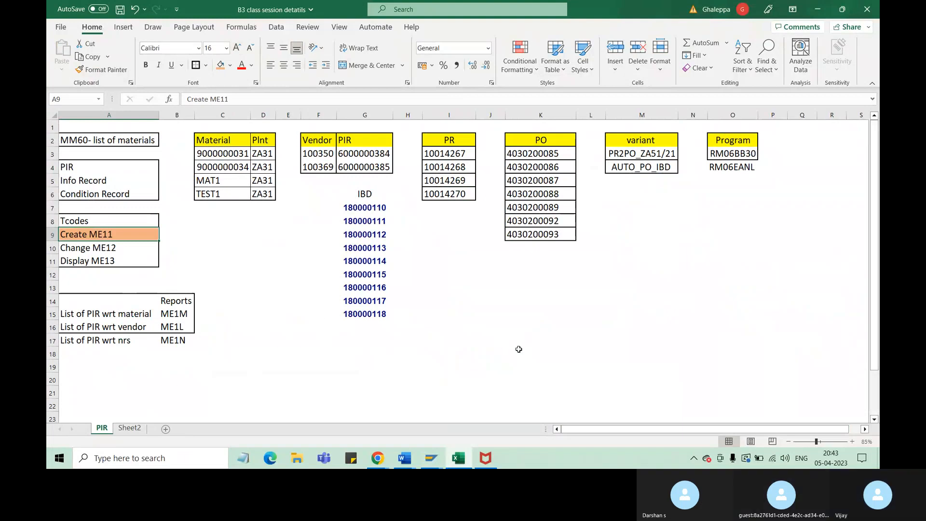
{"action": "left_click", "coordinate": [122, 14]}
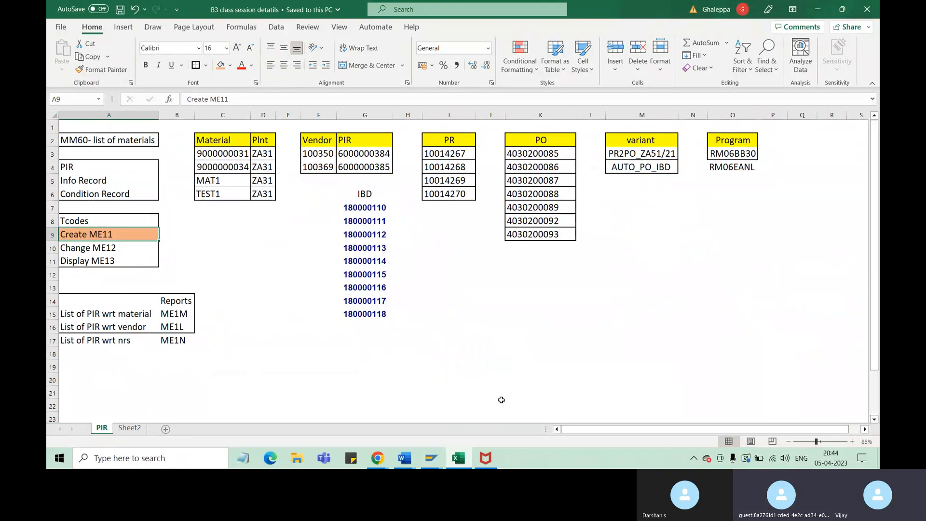
Switch to the SAP Change Material session and start transaction ME11 to create a purchasing info record
{"action": "mouse_move", "coordinate": [437, 460]}
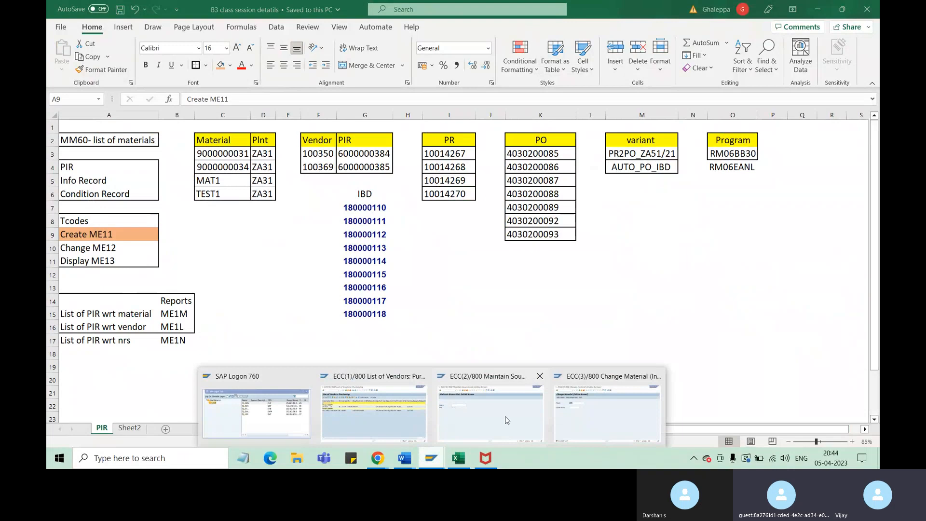
{"action": "left_click", "coordinate": [582, 417]}
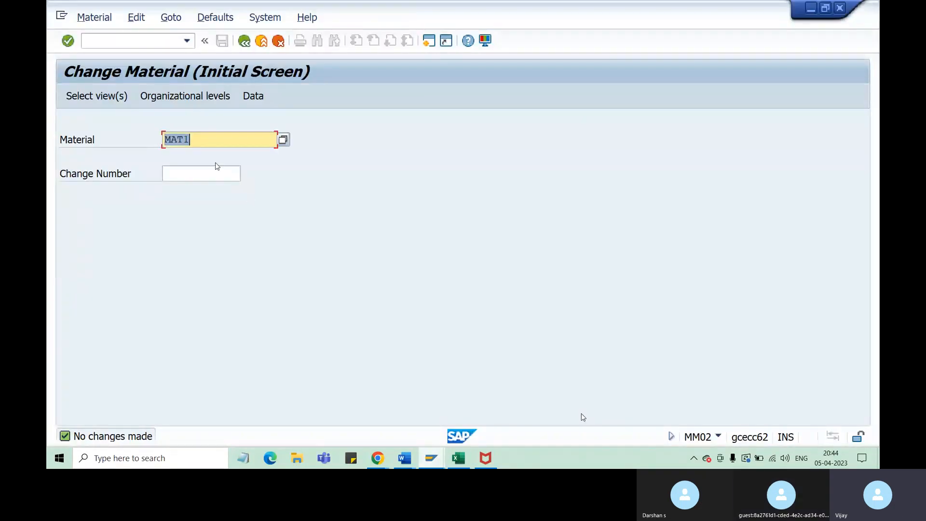
{"action": "left_click", "coordinate": [126, 39]}
{"action": "type", "text": "/n"}
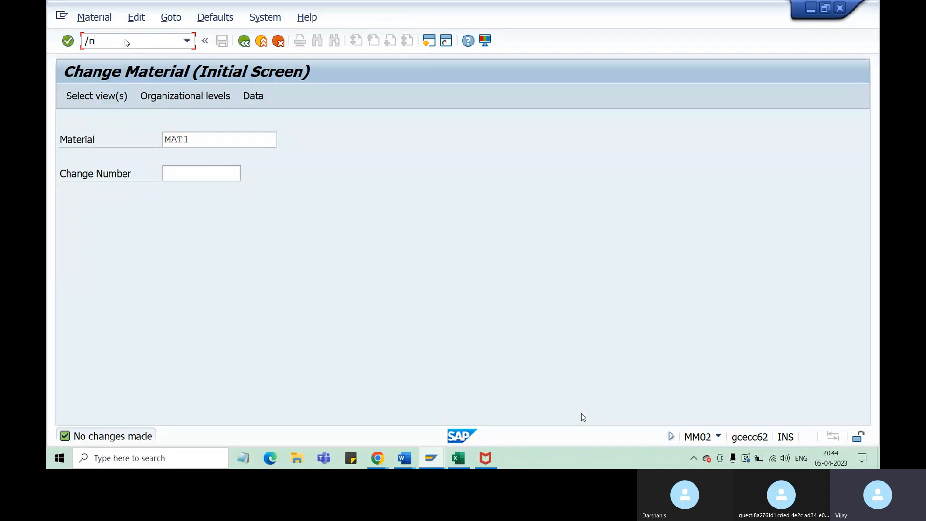
{"action": "type", "text": "me11"}
{"action": "key", "text": "Return"}
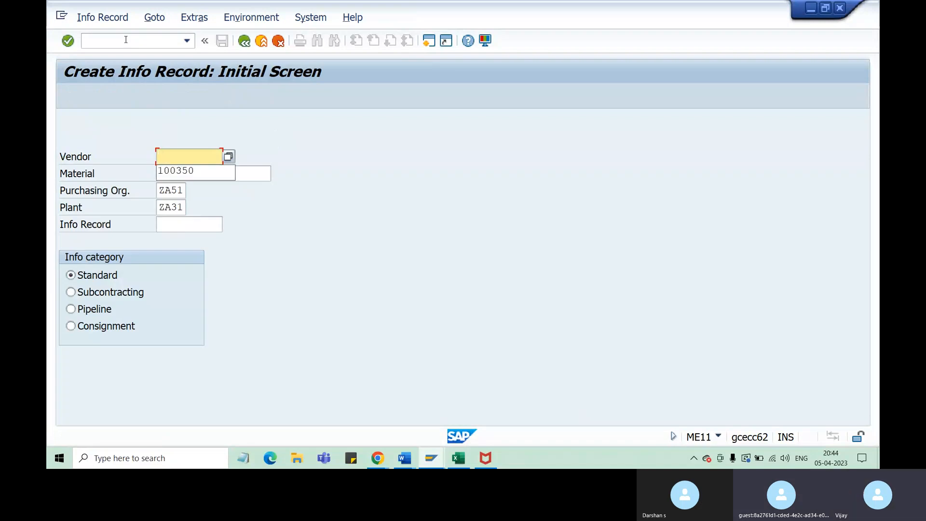
Enter the vendor number, keep material MAT1, purchasing organization ZA51, plant ZA31 and the Standard category, and proceed to the general data
{"action": "key", "text": "Down"}
{"action": "key", "text": "Return"}
{"action": "key", "text": "Tab"}
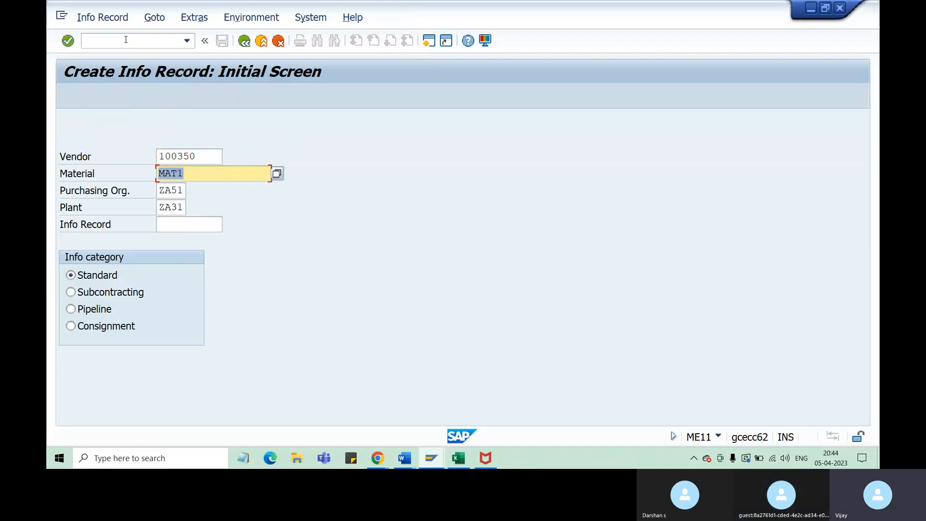
{"action": "key", "text": "Tab"}
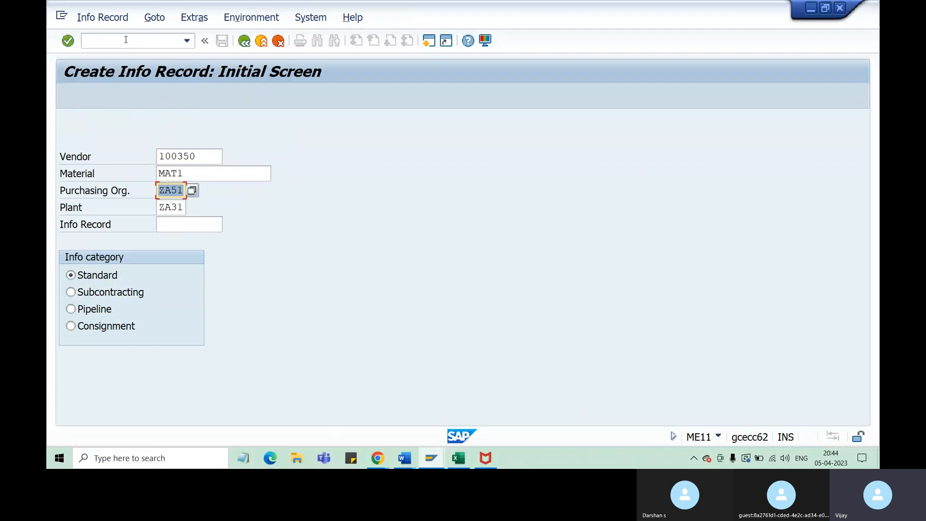
{"action": "key", "text": "Tab"}
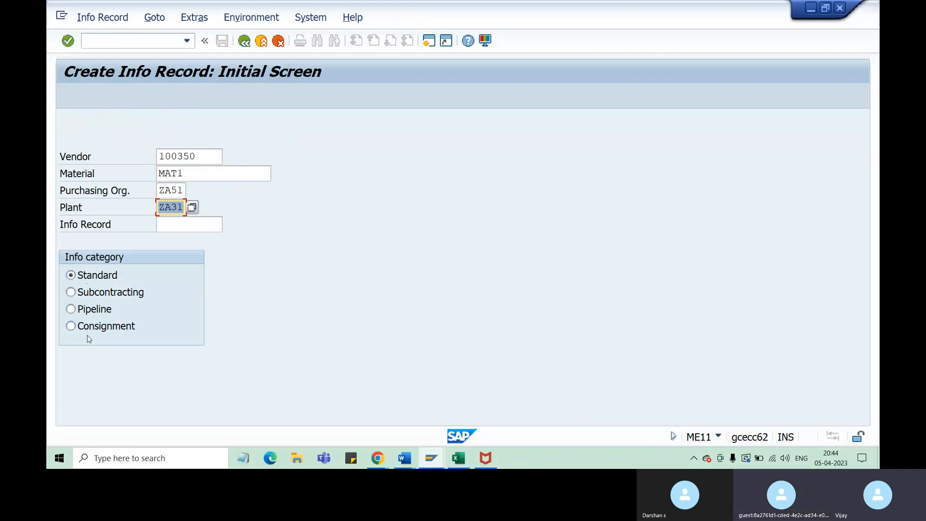
{"action": "key", "text": "Return"}
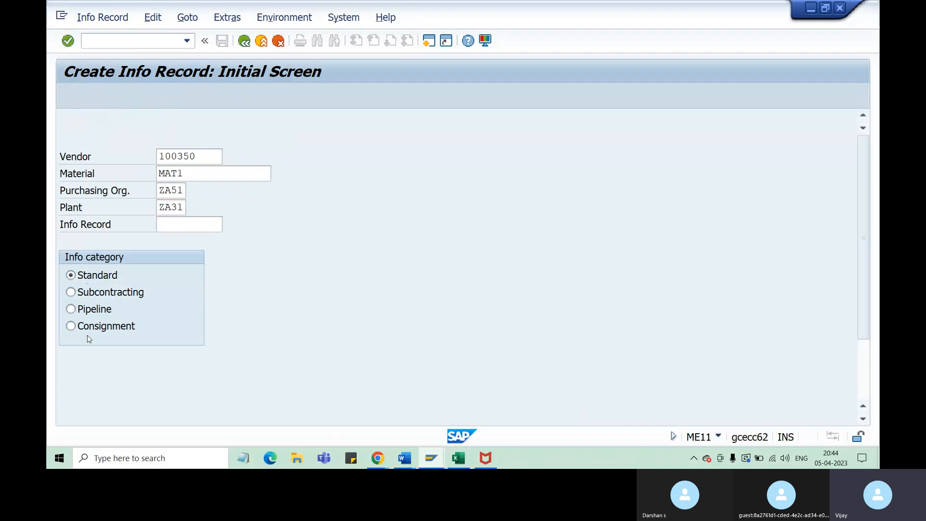
Enter PIR_MAT1_POrgZA51_PlntZA31 as the info record's description and proceed to Purch. Organization Data 1
{"action": "type", "text": "P"}
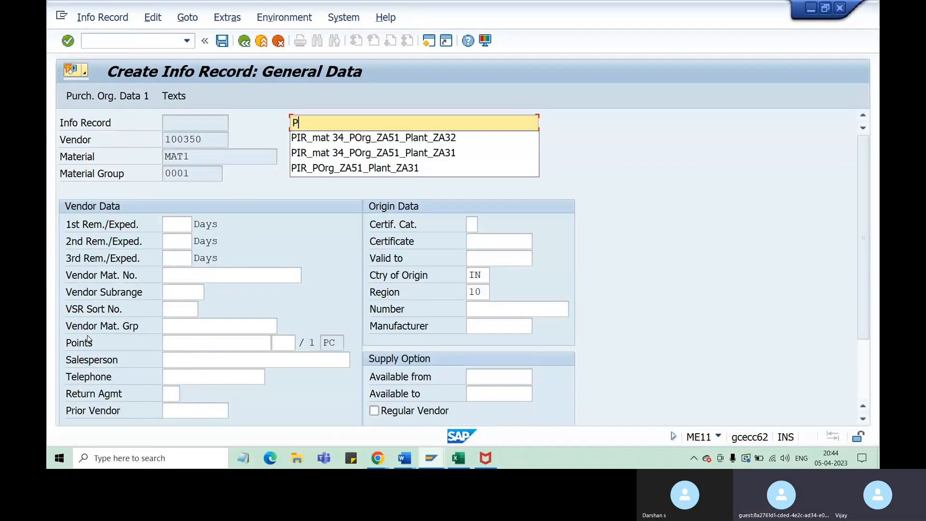
{"action": "type", "text": "IR_"}
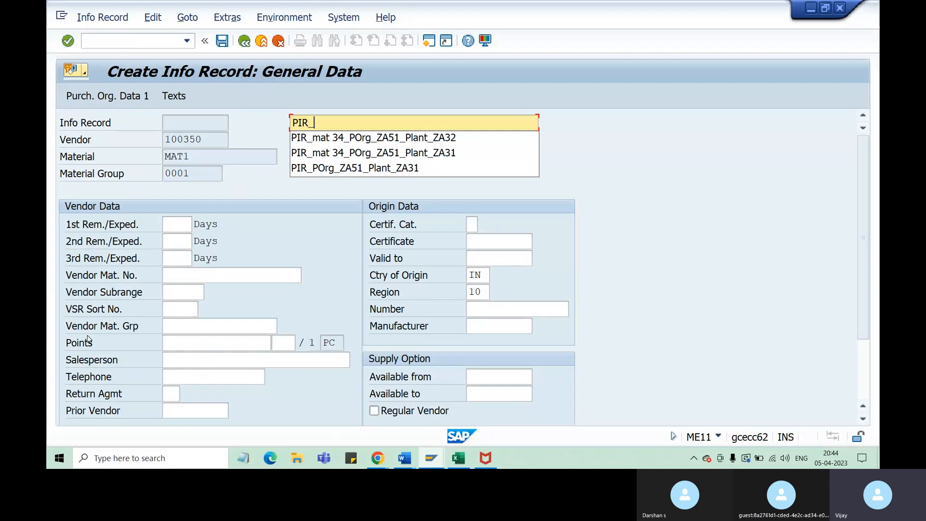
{"action": "type", "text": "MAT1"}
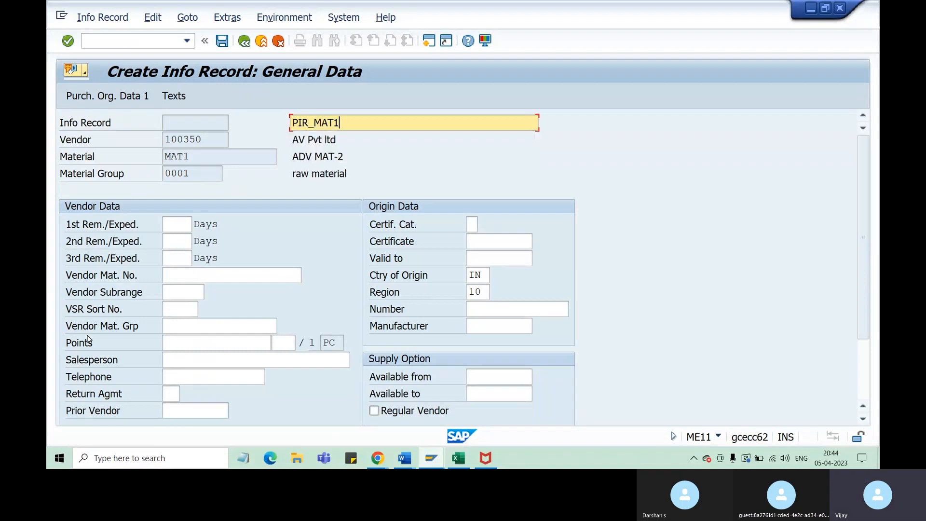
{"action": "type", "text": "_POrgZA51_Pnt"}
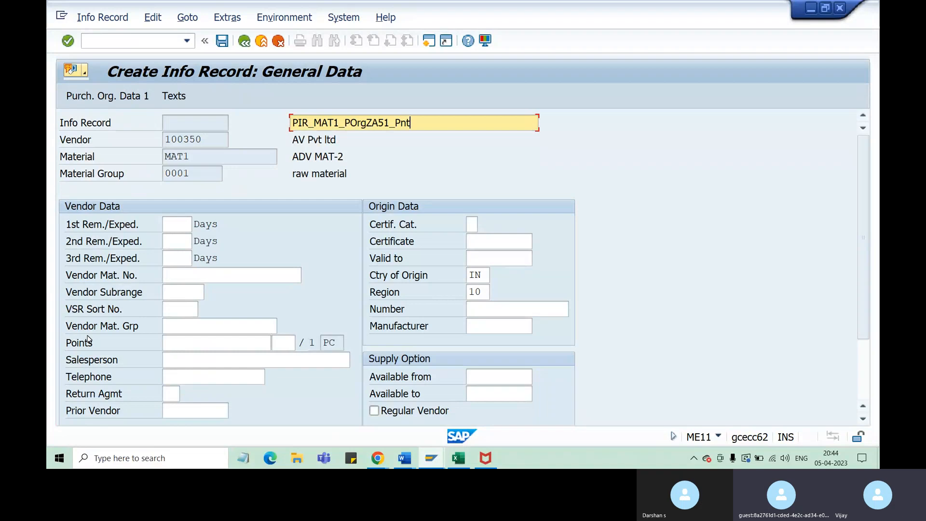
{"action": "key", "text": "BackSpace"}
{"action": "key", "text": "BackSpace"}
{"action": "type", "text": "lntZA31"}
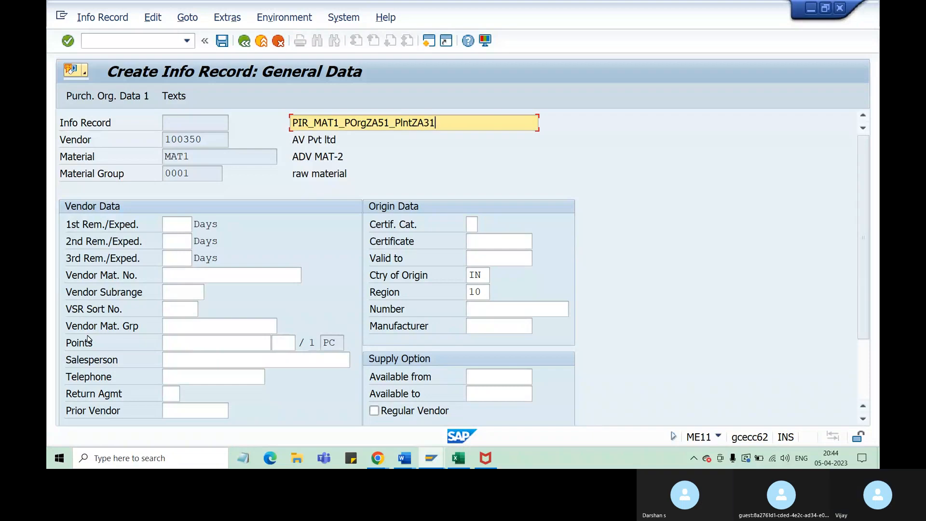
{"action": "key", "text": "Return"}
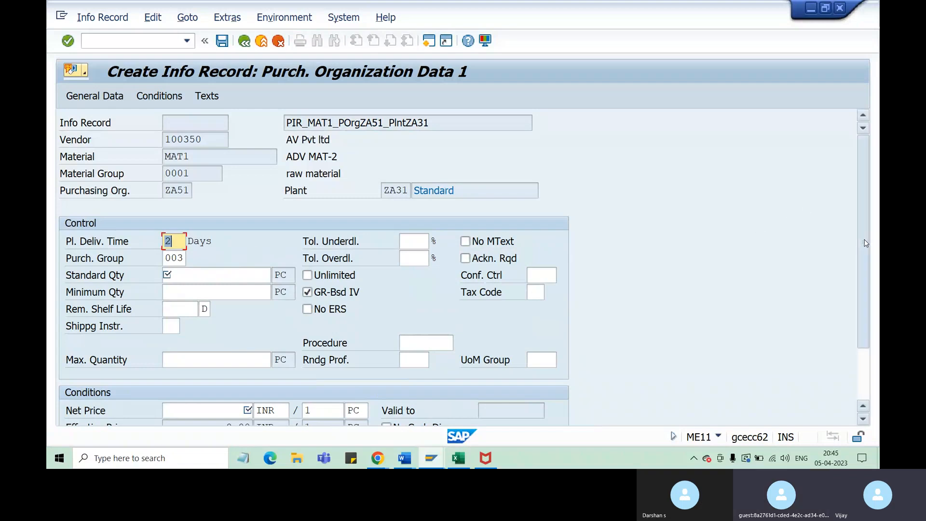
Set the info record's standard quantity to 100 PC
{"action": "scroll", "coordinate": [866, 246], "scroll_direction": "down", "scroll_amount": 1}
{"action": "left_click", "coordinate": [246, 256]}
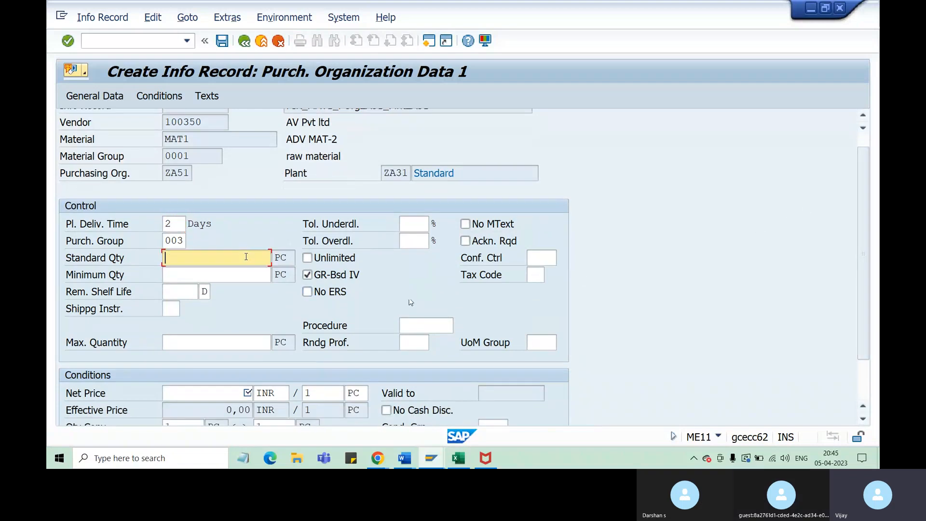
{"action": "type", "text": "100"}
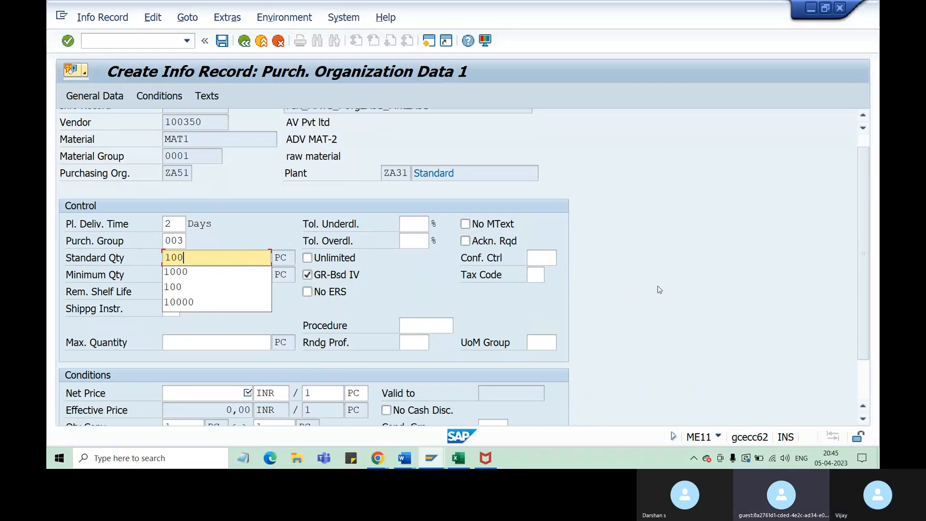
{"action": "left_click", "coordinate": [681, 297]}
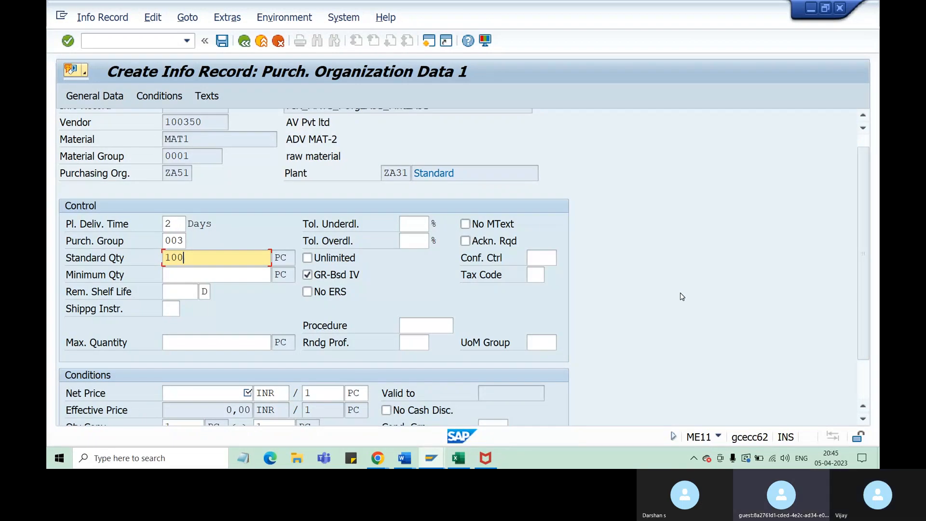
Set the net price to 15 INR per 1 PC and proceed to the text overview
{"action": "left_click_drag", "start_coordinate": [863, 255], "coordinate": [866, 299]}
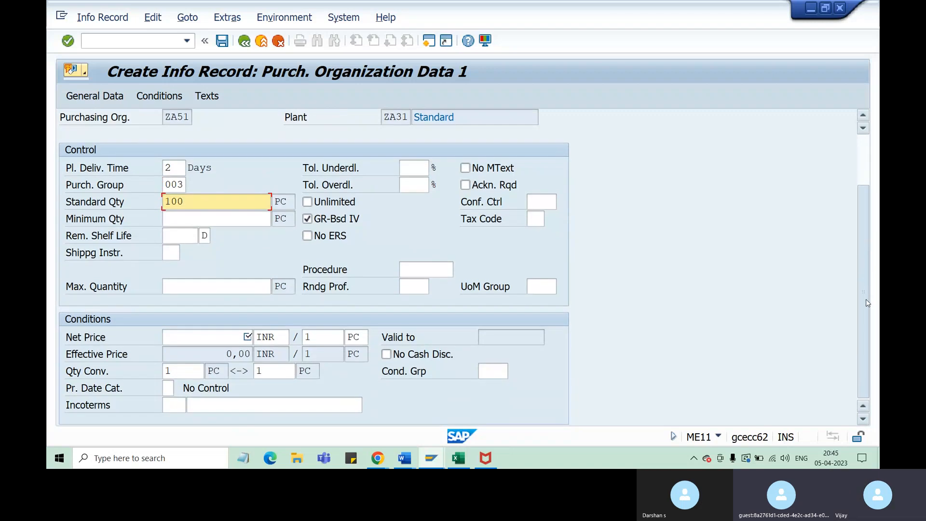
{"action": "left_click", "coordinate": [224, 336]}
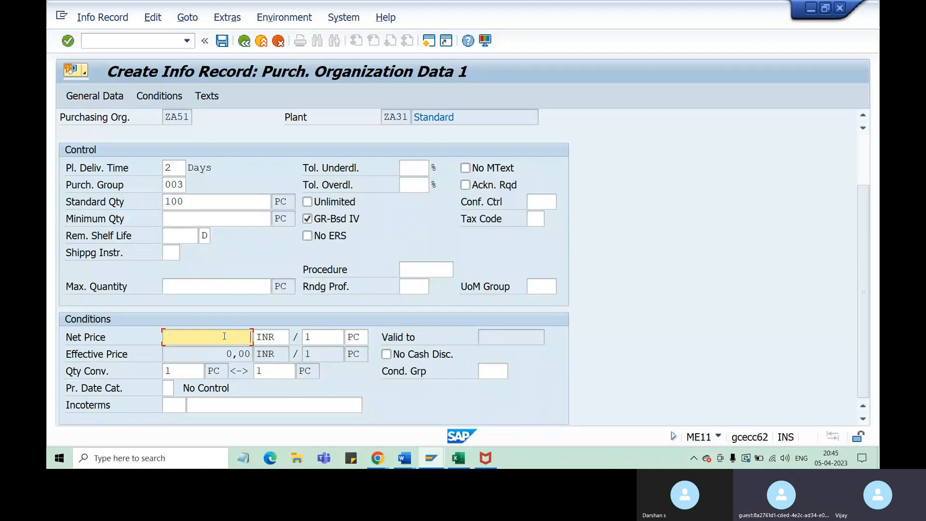
{"action": "type", "text": "15"}
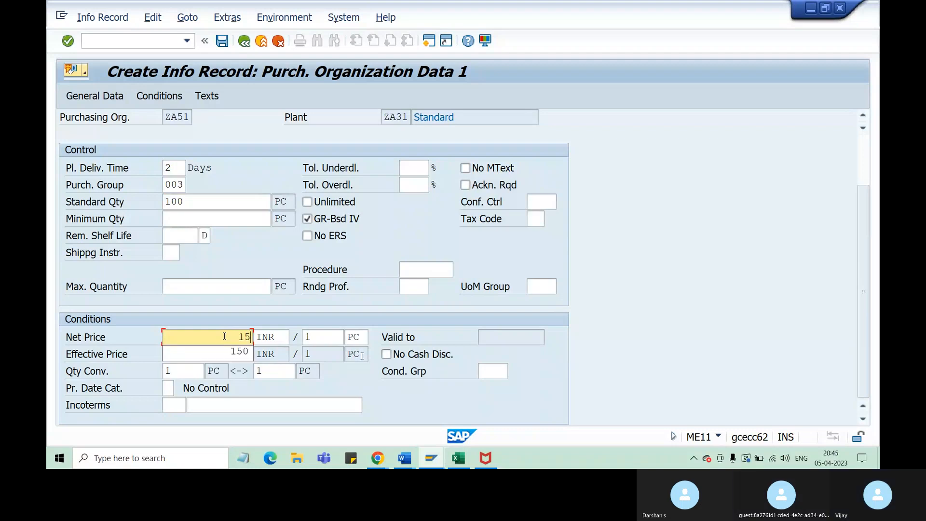
{"action": "key", "text": "Return"}
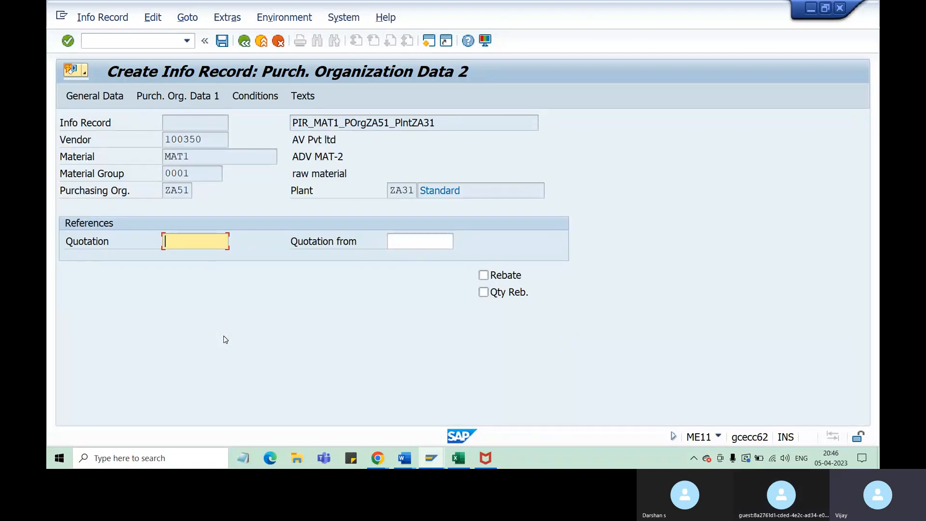
{"action": "key", "text": "Return"}
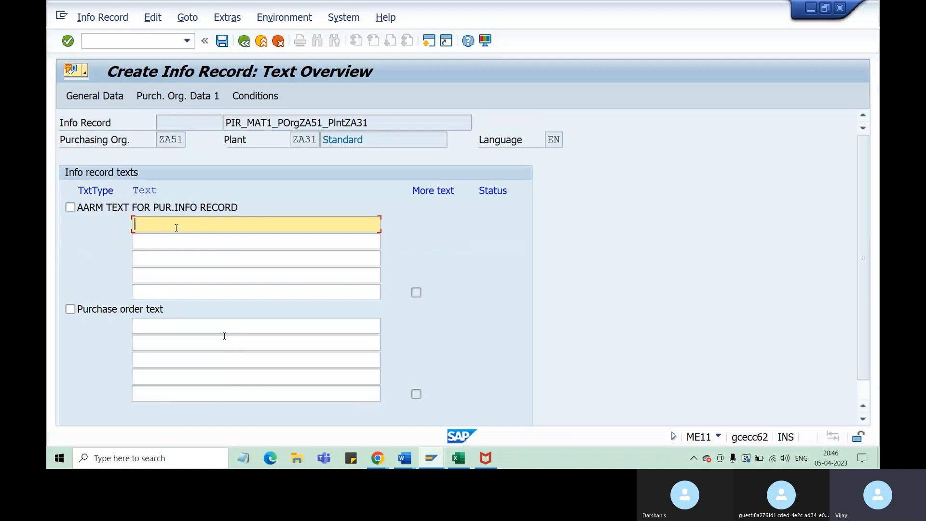
Enter "the mat 1" as the AARM text for the info record and cancel the end-of-transaction save prompt
{"action": "type", "text": "the mtat"}
{"action": "key", "text": "BackSpace"}
{"action": "key", "text": "BackSpace"}
{"action": "key", "text": "BackSpace"}
{"action": "type", "text": "at 1"}
{"action": "left_click", "coordinate": [69, 207]}
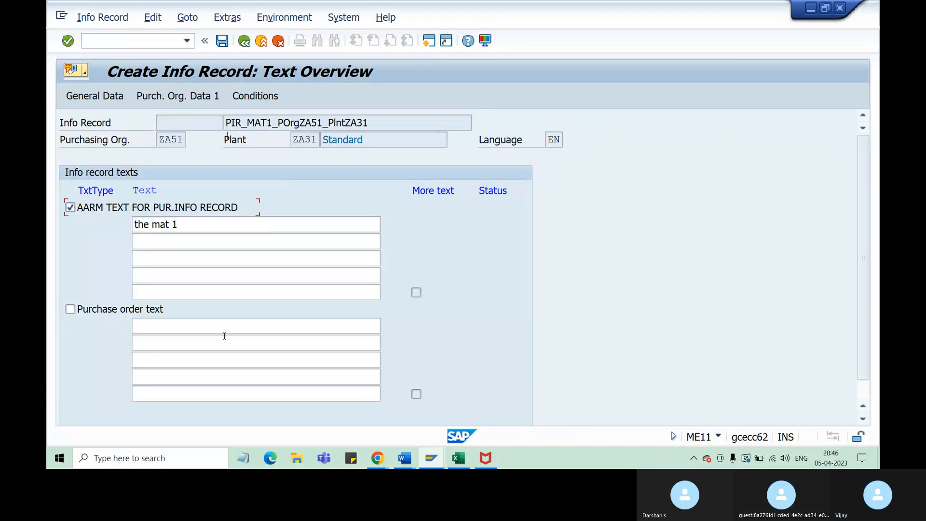
{"action": "key", "text": "Return"}
{"action": "key", "text": "Return"}
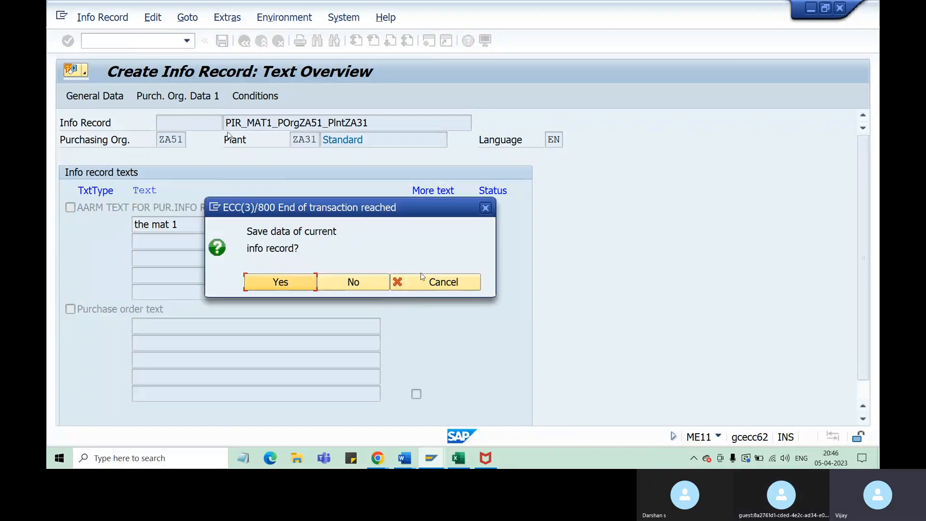
{"action": "left_click", "coordinate": [444, 283]}
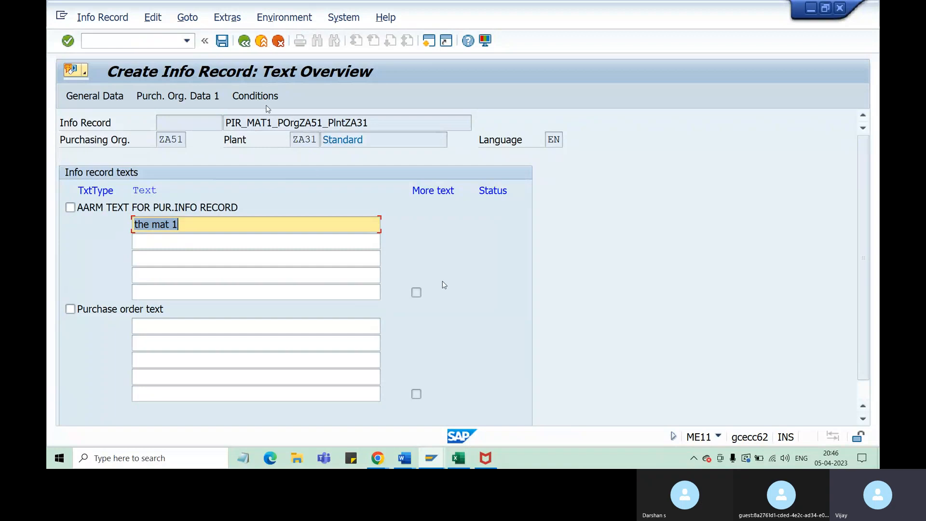
Check the gross price condition's validity and supplements, and save the purchasing info record
{"action": "left_click", "coordinate": [264, 99]}
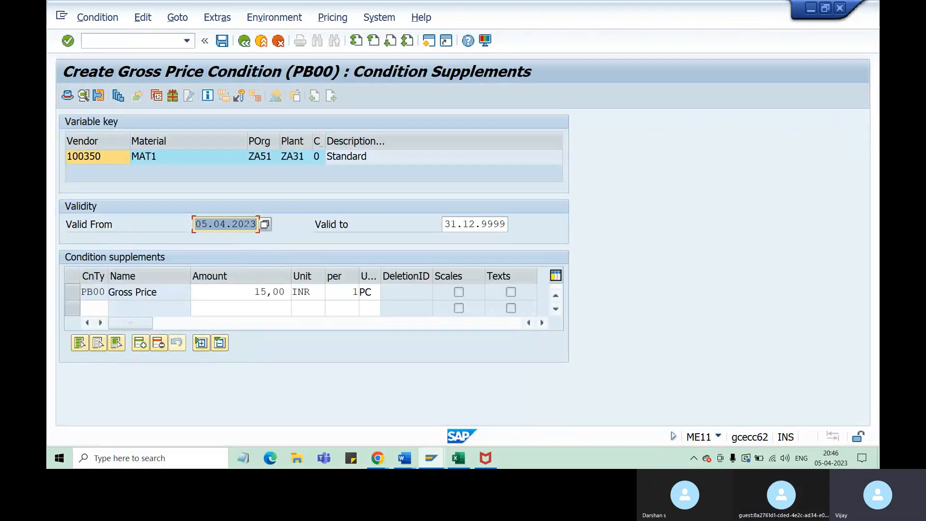
{"action": "left_click", "coordinate": [246, 224]}
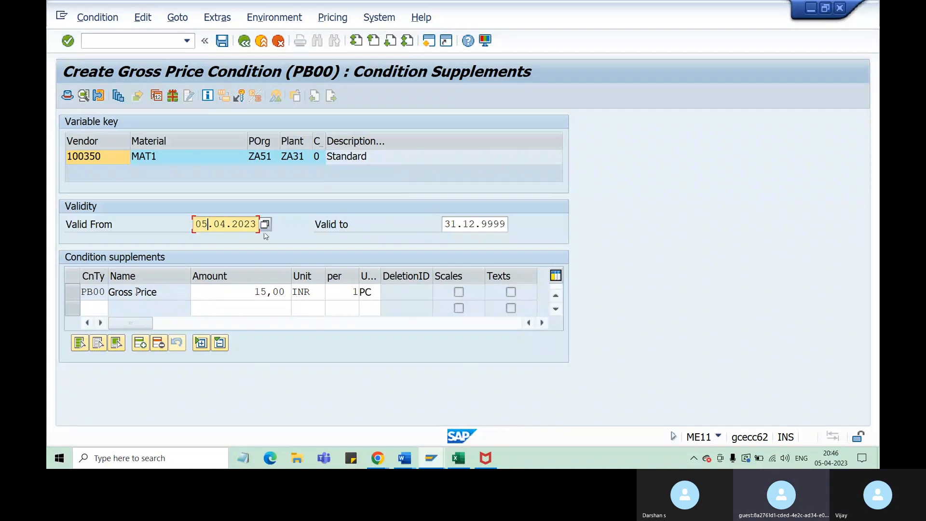
{"action": "left_click", "coordinate": [98, 307]}
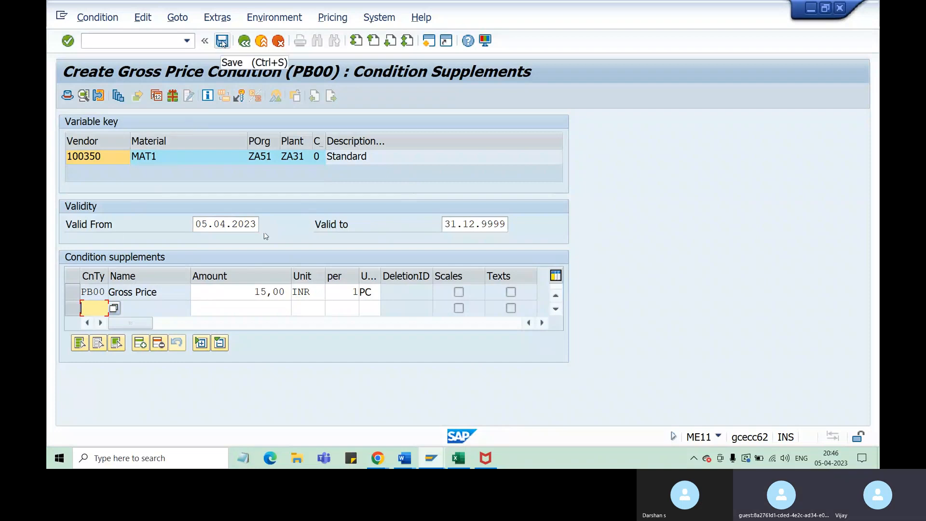
{"action": "left_click", "coordinate": [222, 42]}
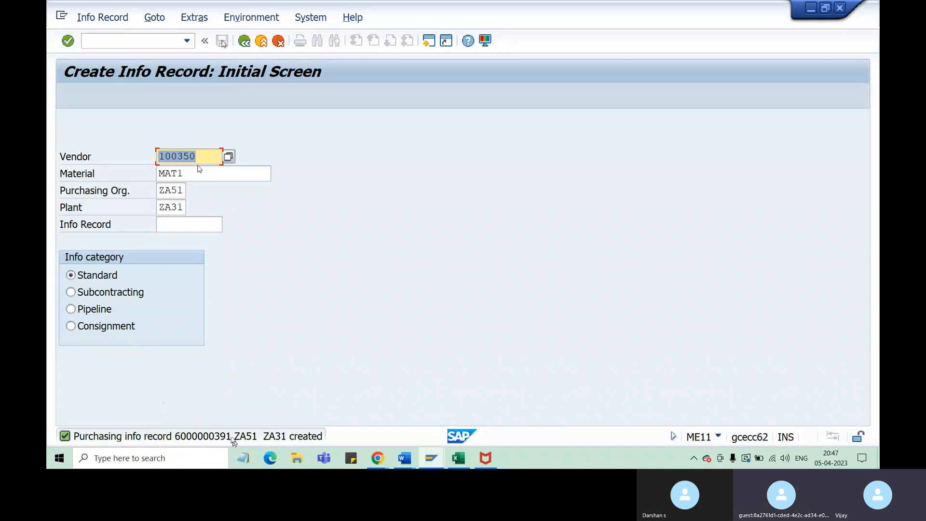
Review the vendor, material, purchasing organization and plant used for the new info record
{"action": "left_click", "coordinate": [201, 158]}
{"action": "left_click", "coordinate": [186, 173]}
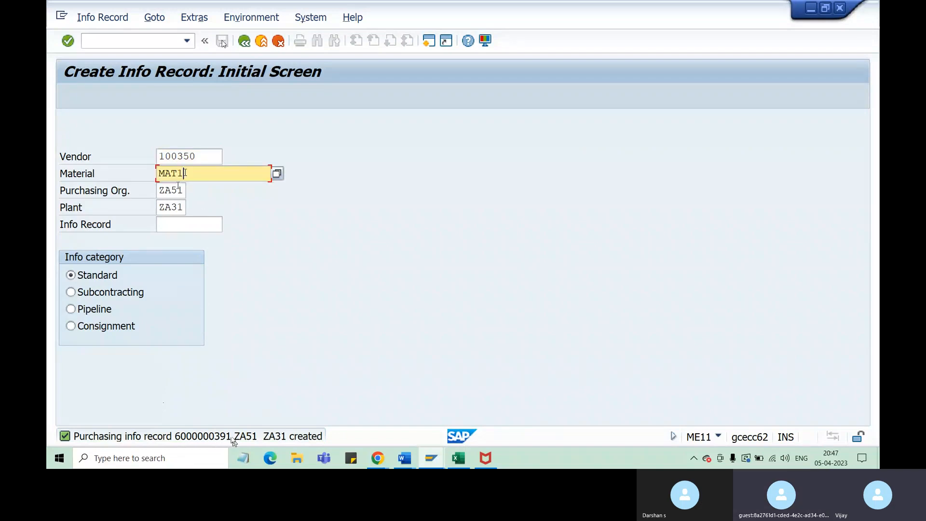
{"action": "left_click", "coordinate": [178, 189]}
{"action": "left_click", "coordinate": [174, 204]}
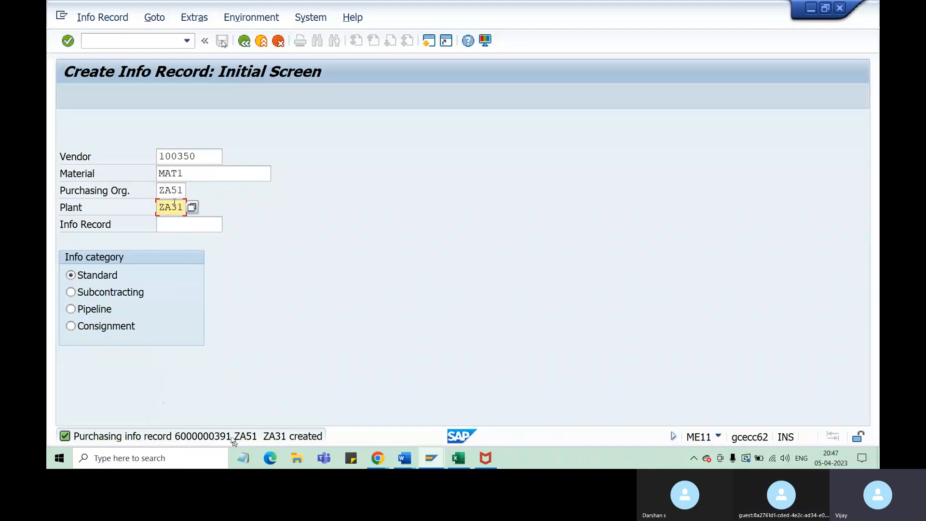
Switch to the Excel session notes and review the material purchasing view, vendor and PIR prerequisites on Sheet2
{"action": "left_click", "coordinate": [462, 459]}
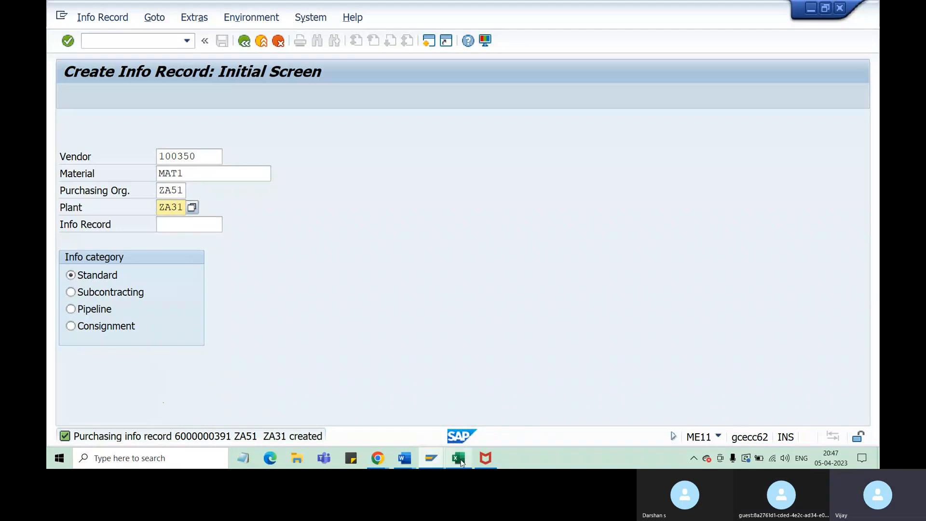
{"action": "left_click", "coordinate": [130, 429]}
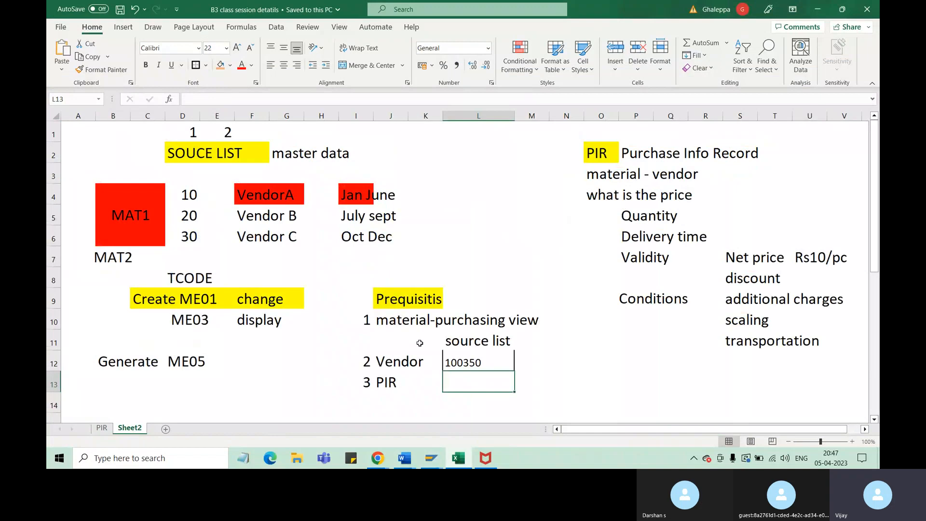
{"action": "left_click", "coordinate": [401, 320]}
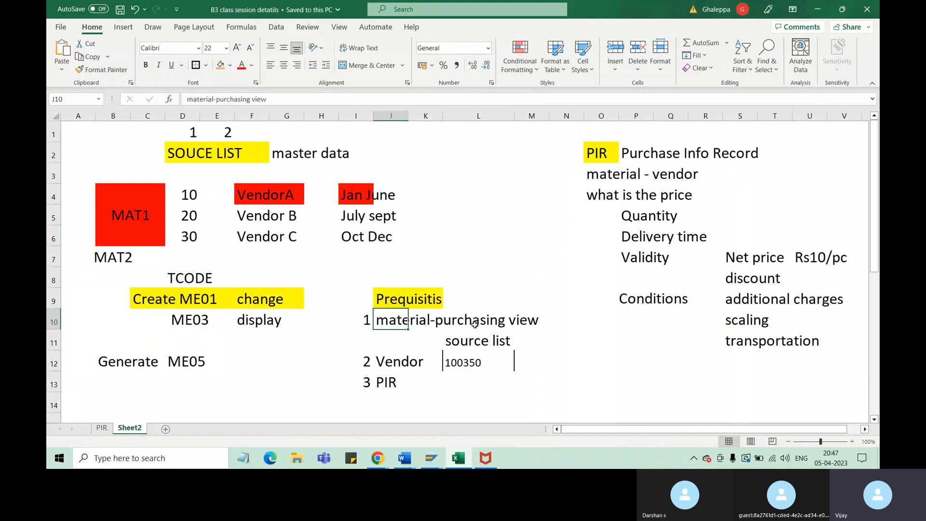
{"action": "left_click", "coordinate": [396, 361]}
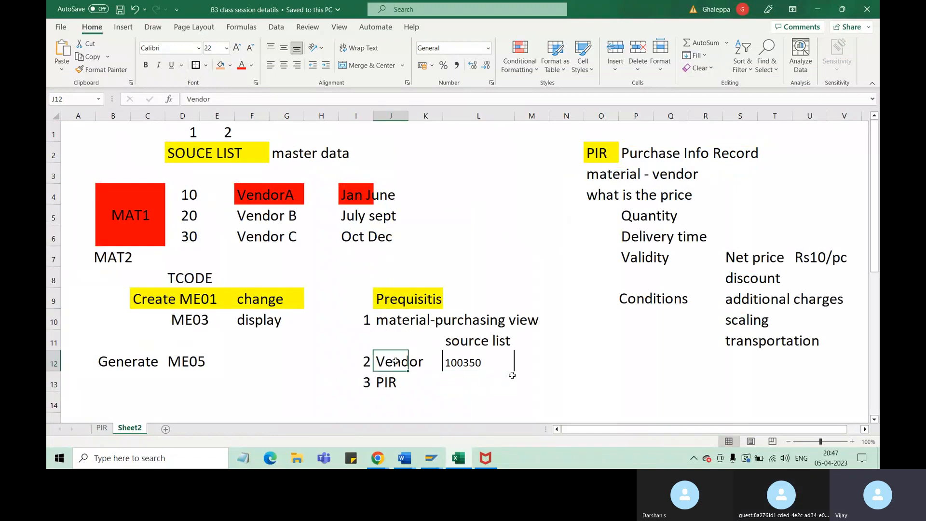
{"action": "left_click", "coordinate": [404, 381]}
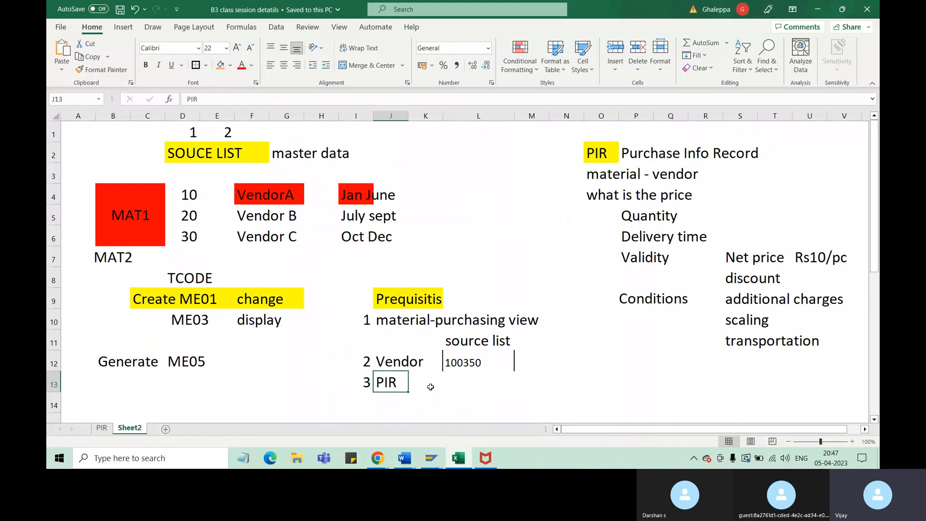
{"action": "left_click", "coordinate": [430, 387]}
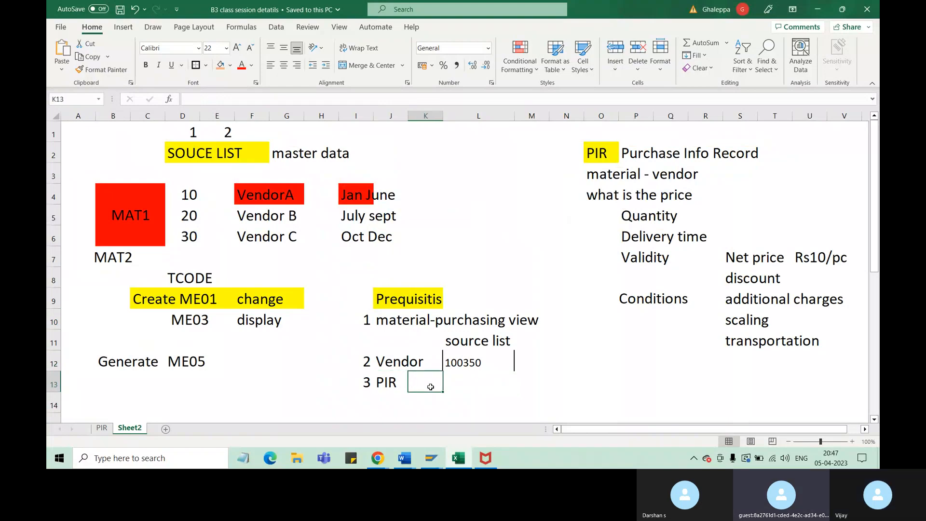
Add "4 souce list" in cell I14 as the fourth item of the prerequisites list
{"action": "left_click", "coordinate": [367, 400]}
{"action": "type", "text": "4"}
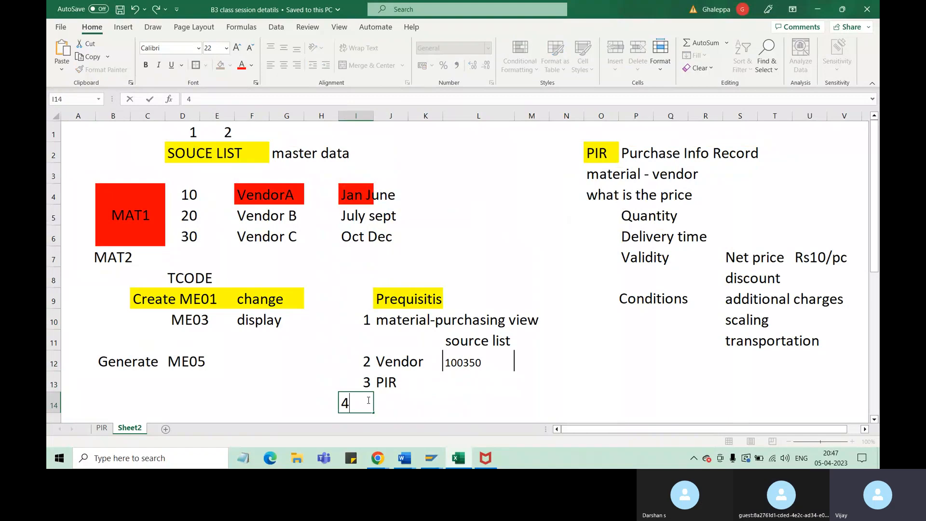
{"action": "type", "text": " so"}
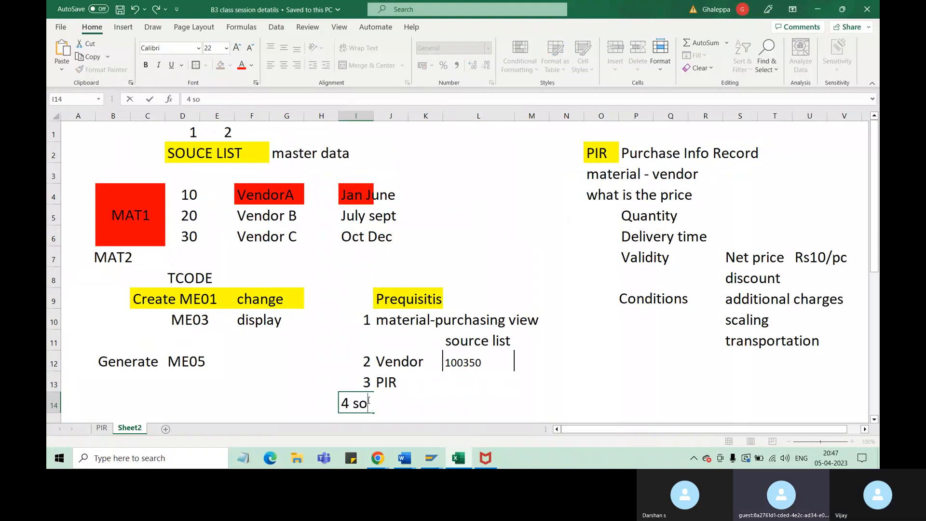
{"action": "type", "text": "uce lsi"}
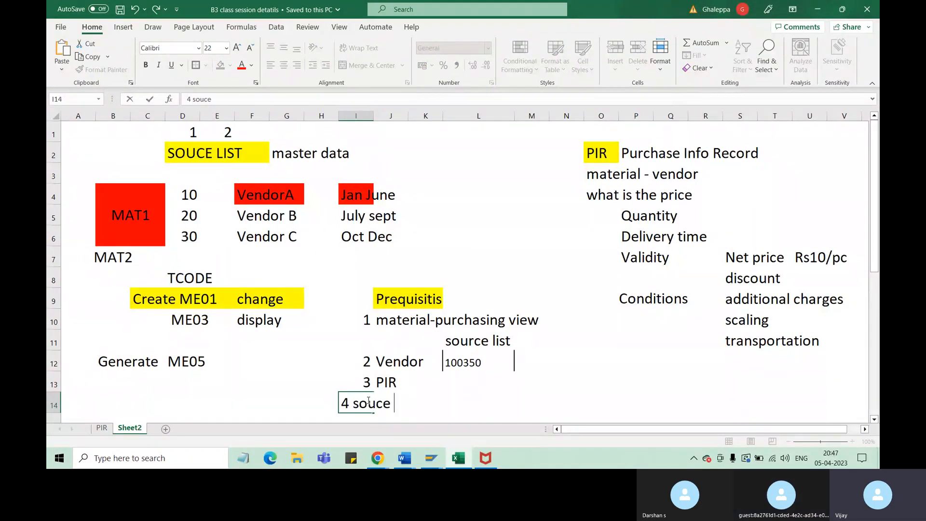
{"action": "type", "text": "t"}
{"action": "key", "text": "BackSpace"}
{"action": "key", "text": "BackSpace"}
{"action": "key", "text": "BackSpace"}
{"action": "type", "text": "ist"}
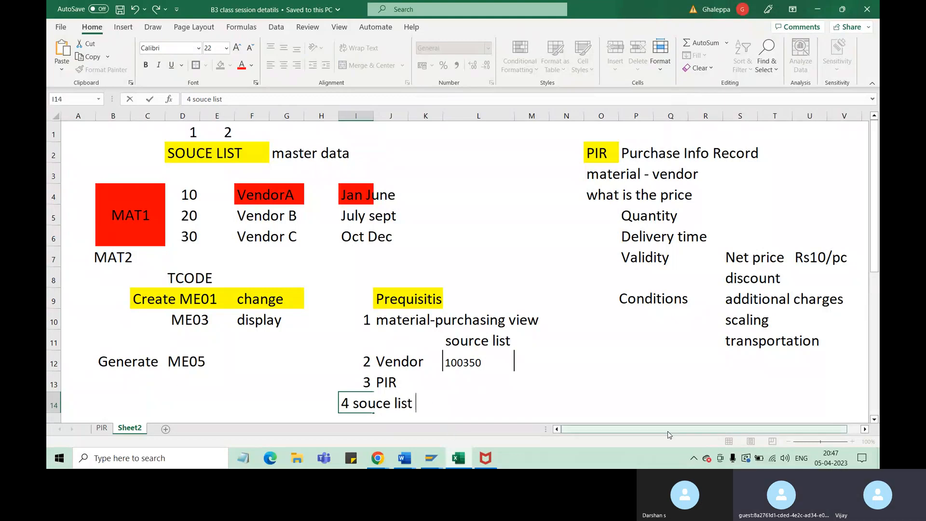
{"action": "left_click", "coordinate": [627, 343]}
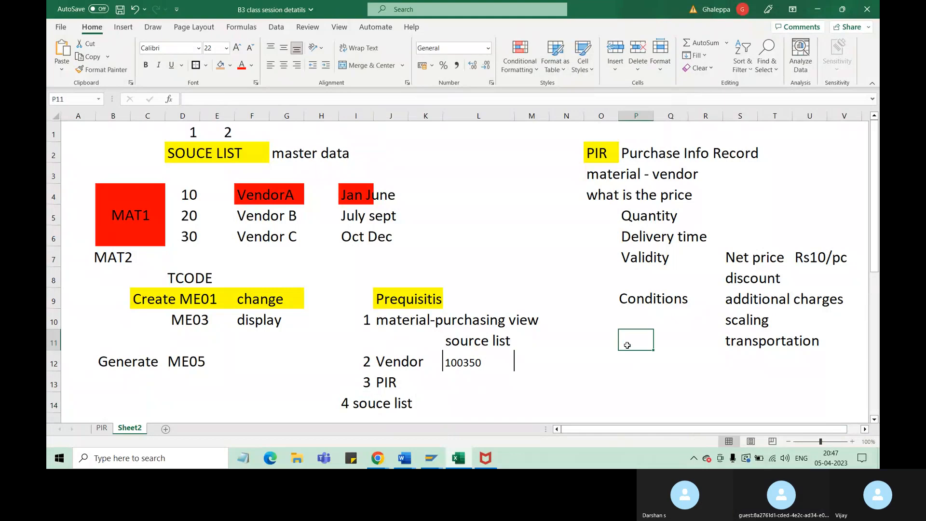
{"action": "left_click", "coordinate": [402, 399]}
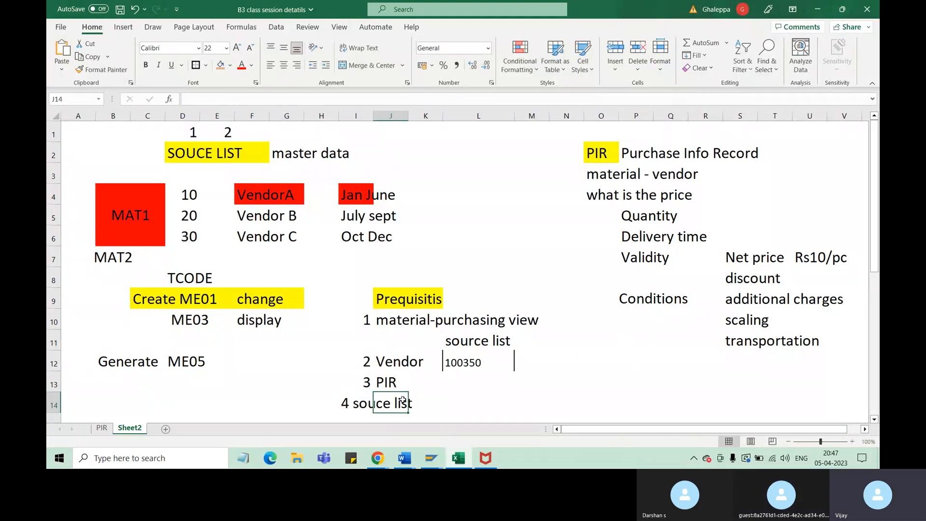
{"action": "left_click", "coordinate": [346, 401]}
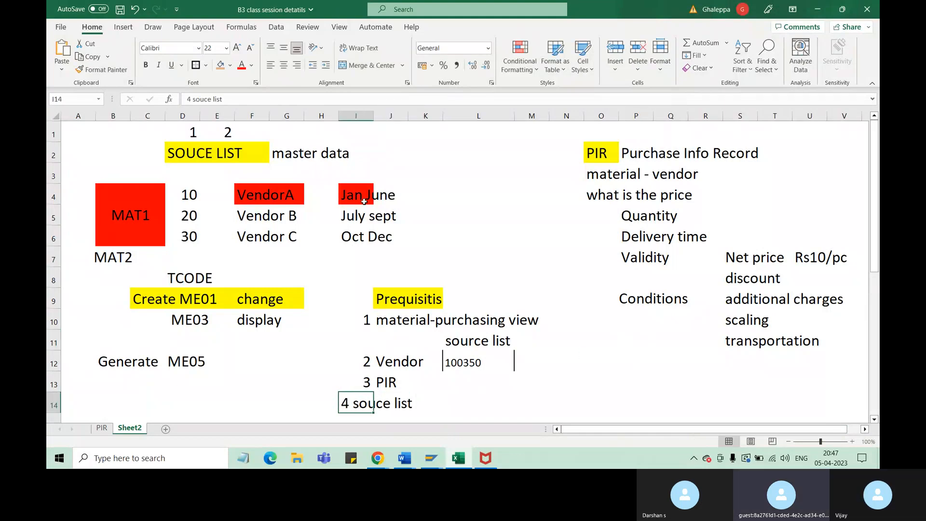
{"action": "left_click", "coordinate": [601, 386]}
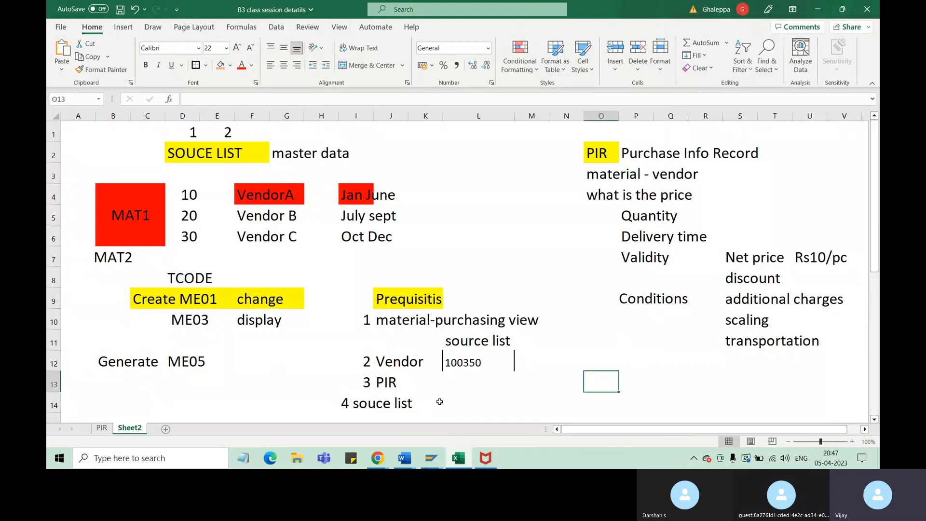
Enter the transaction code ME01 in cell K14 beside the fourth prerequisite and slightly widen column K
{"action": "left_click", "coordinate": [440, 401]}
{"action": "type", "text": "ME"}
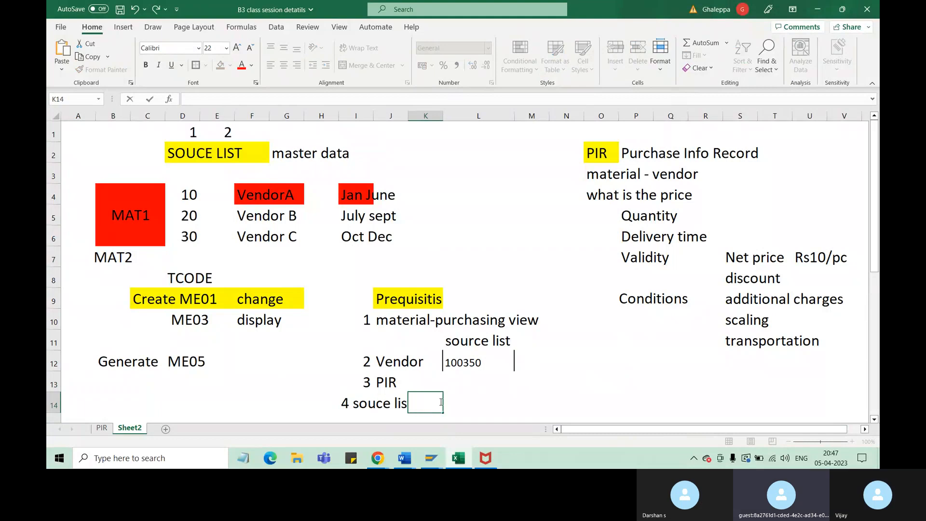
{"action": "left_click", "coordinate": [544, 395]}
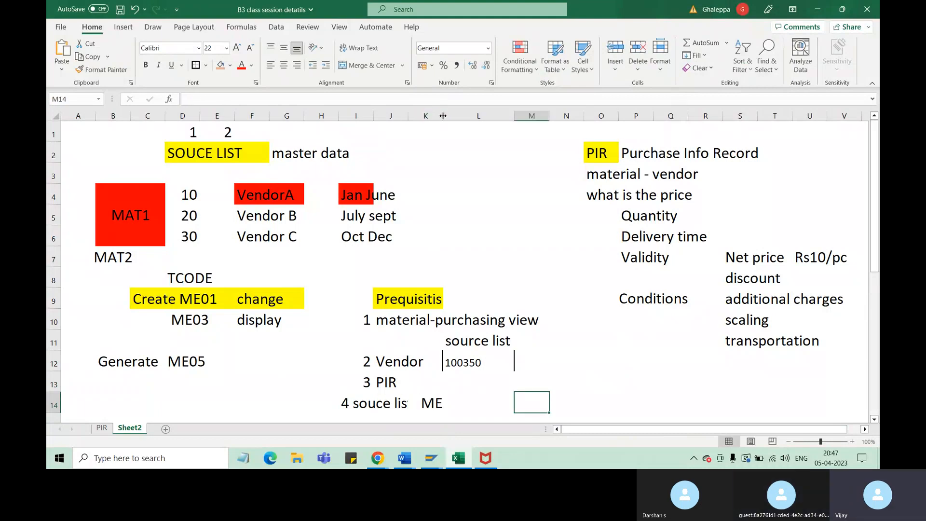
{"action": "left_click_drag", "start_coordinate": [440, 117], "coordinate": [443, 117]}
{"action": "left_click", "coordinate": [436, 406]}
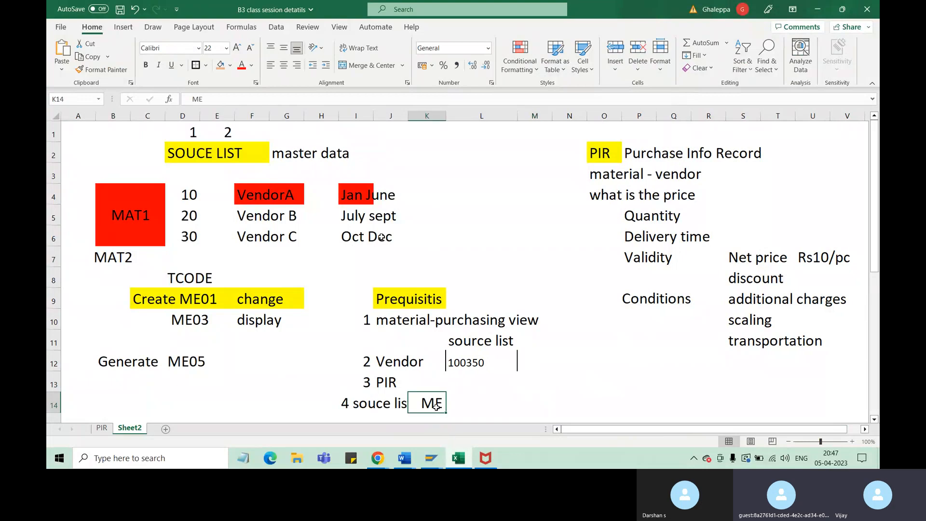
{"action": "left_click", "coordinate": [230, 98]}
{"action": "type", "text": "01"}
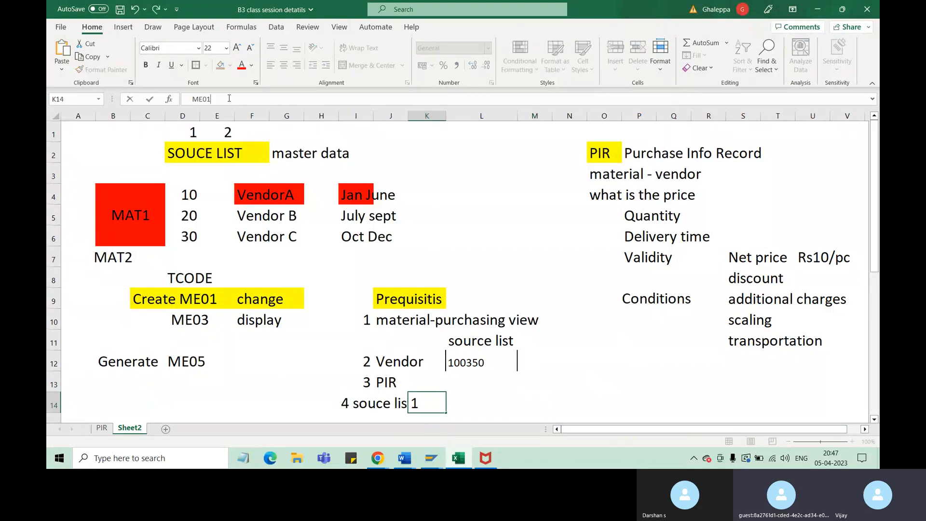
{"action": "key", "text": "Return"}
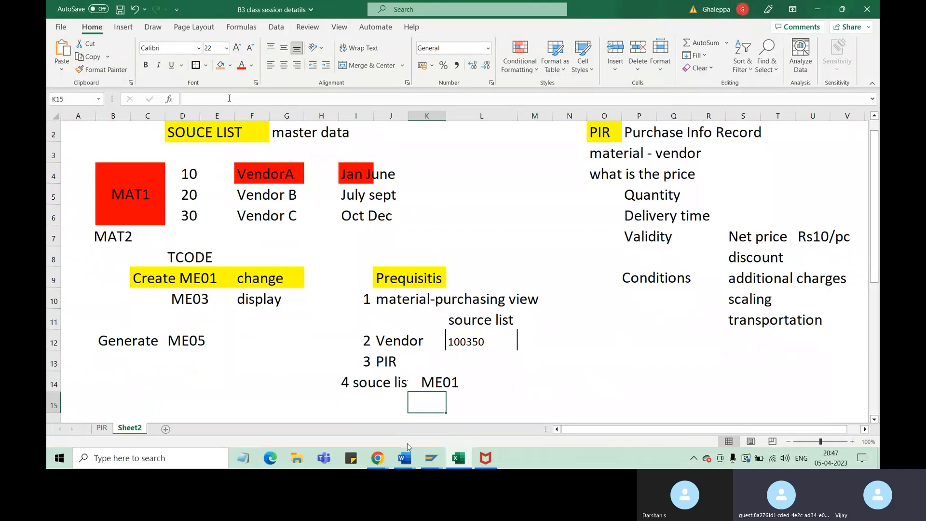
Switch to the SAP Maintain Source List session and check its transaction code in the system information
{"action": "mouse_move", "coordinate": [431, 460]}
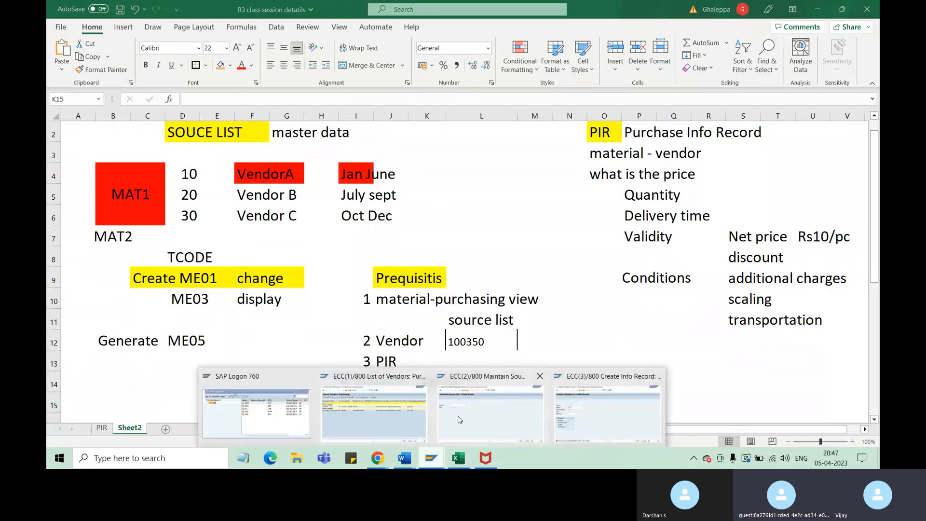
{"action": "left_click", "coordinate": [480, 419]}
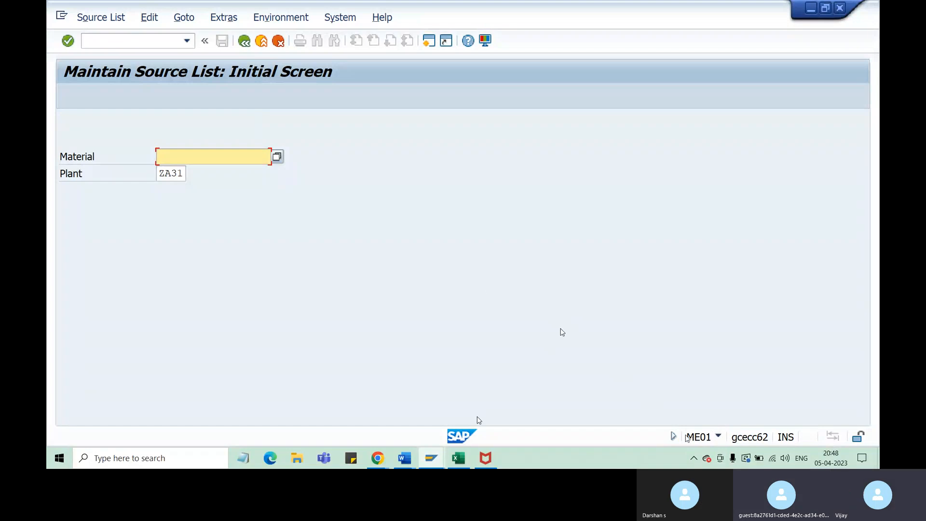
{"action": "left_click", "coordinate": [718, 436]}
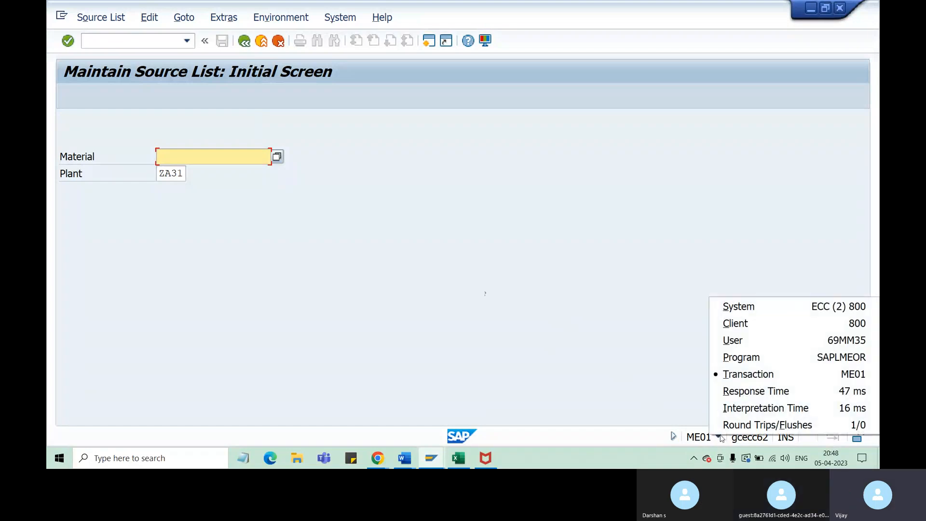
{"action": "left_click", "coordinate": [755, 378]}
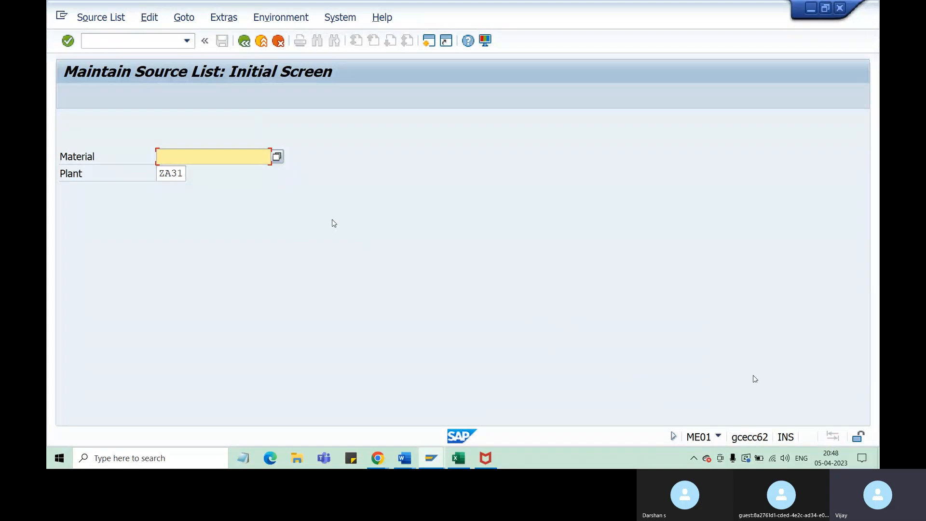
Enter material MAT1 with plant ZA31 and proceed to the source list overview
{"action": "type", "text": "mat"}
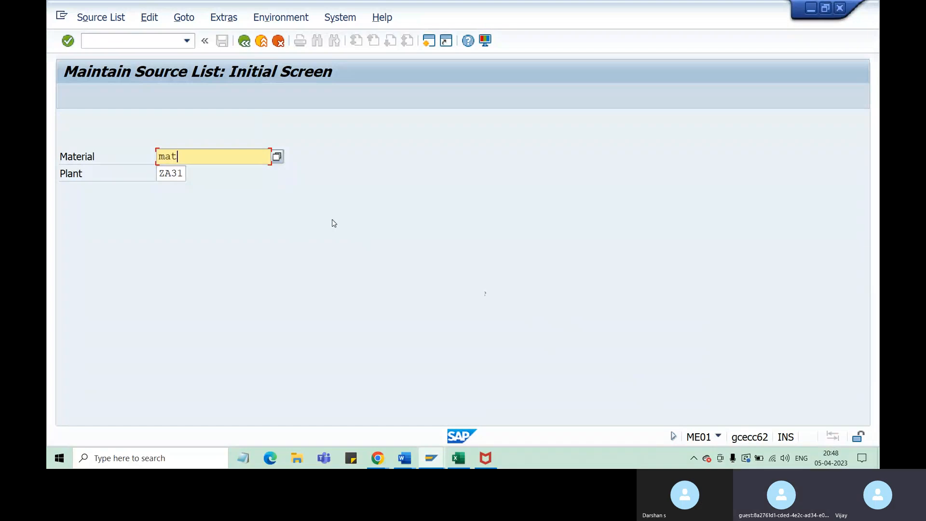
{"action": "type", "text": "1"}
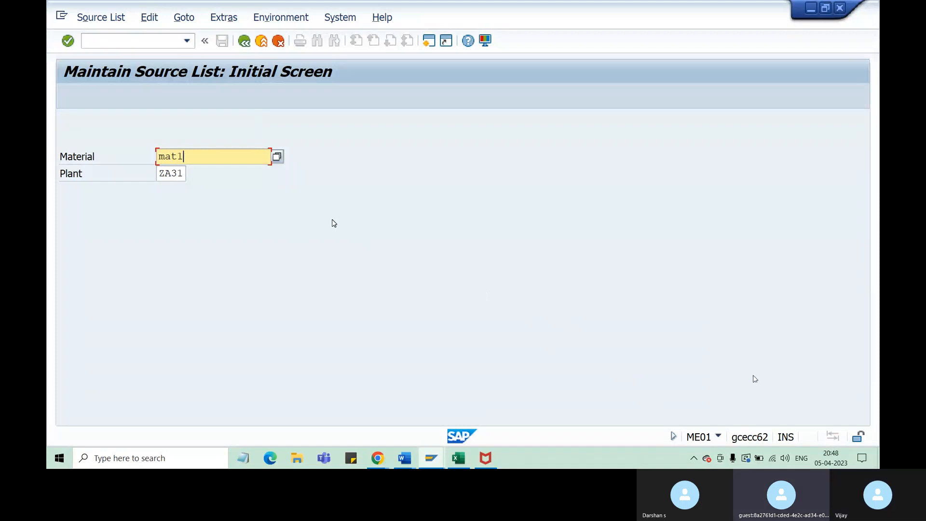
{"action": "key", "text": "BackSpace"}
{"action": "key", "text": "BackSpace"}
{"action": "key", "text": "BackSpace"}
{"action": "key", "text": "BackSpace"}
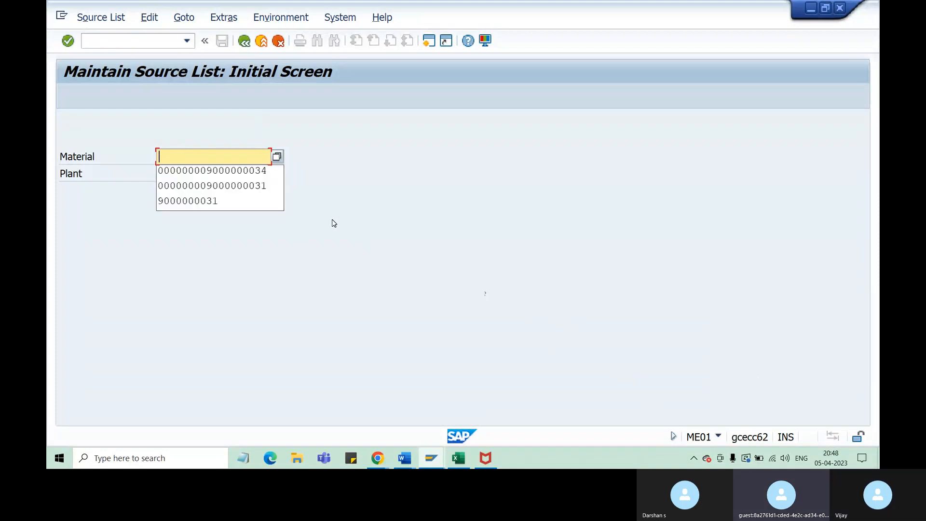
{"action": "type", "text": "MAT"}
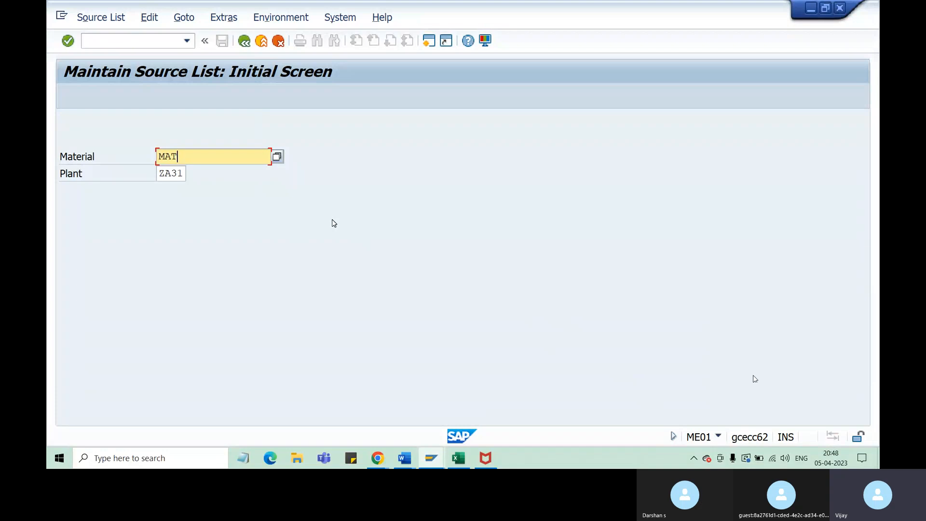
{"action": "type", "text": "1"}
{"action": "key", "text": "Tab"}
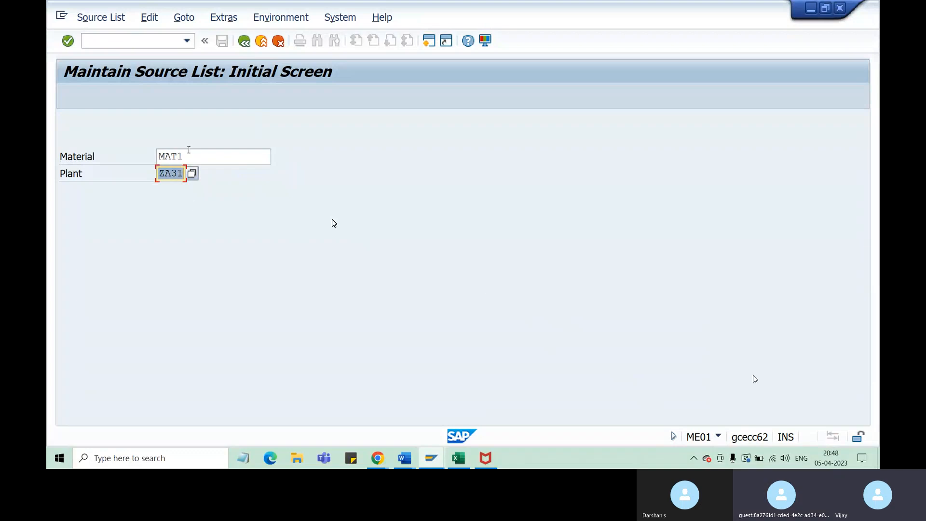
{"action": "left_click_drag", "start_coordinate": [188, 152], "coordinate": [159, 158]}
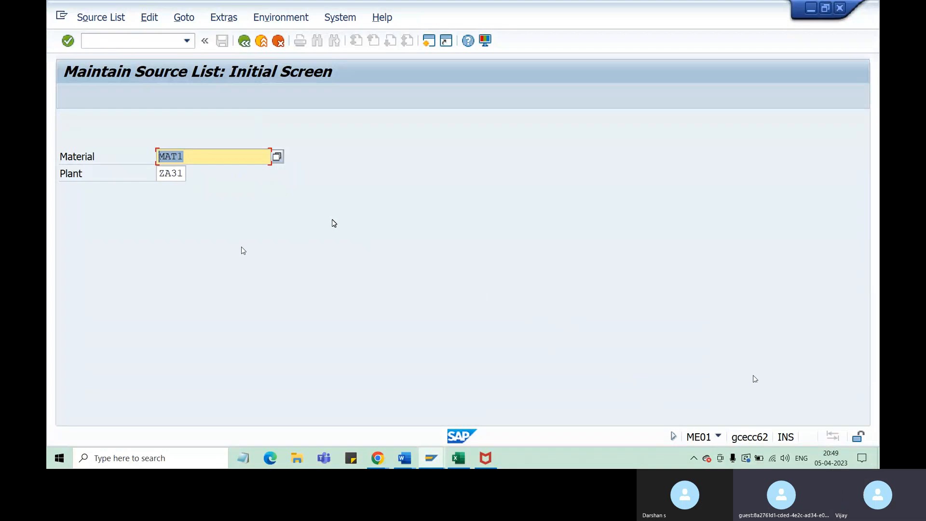
{"action": "key", "text": "Return"}
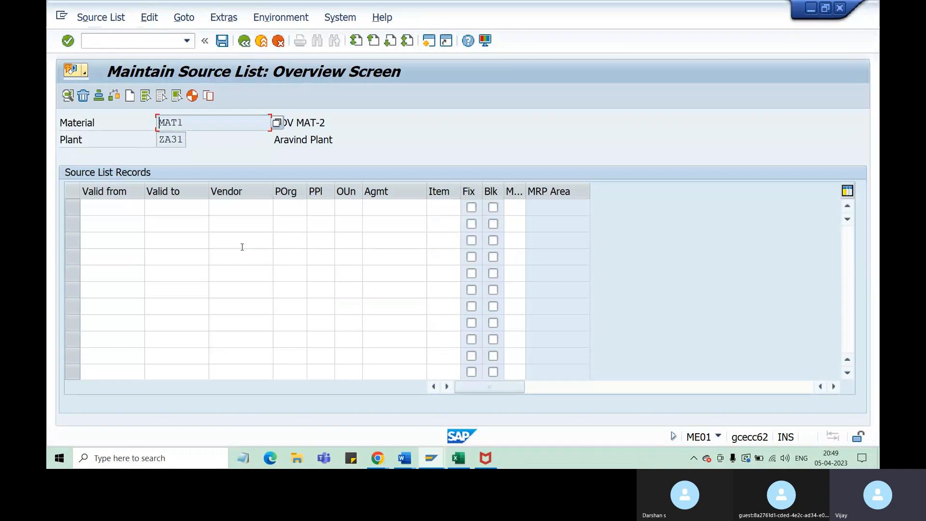
Enter a validity period from 05042023 to 04042024 in the first source list record
{"action": "left_click", "coordinate": [107, 205]}
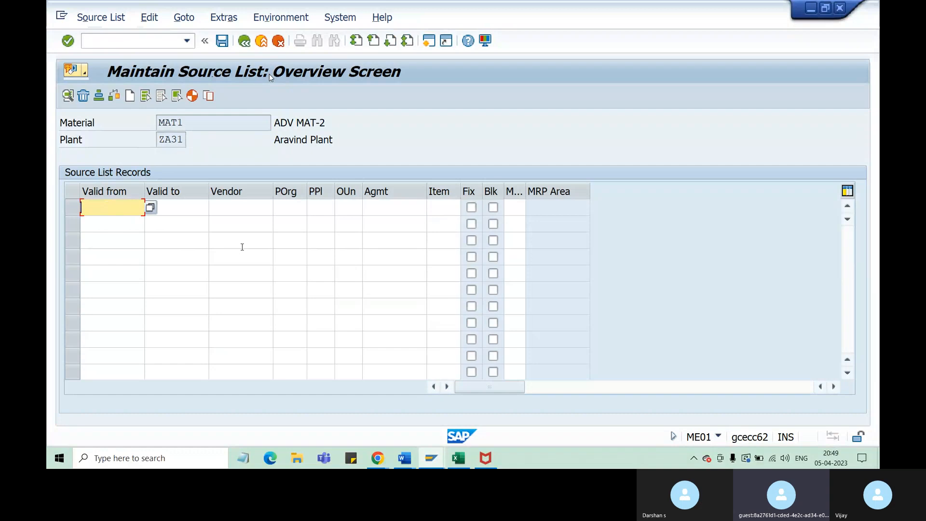
{"action": "type", "text": "050"}
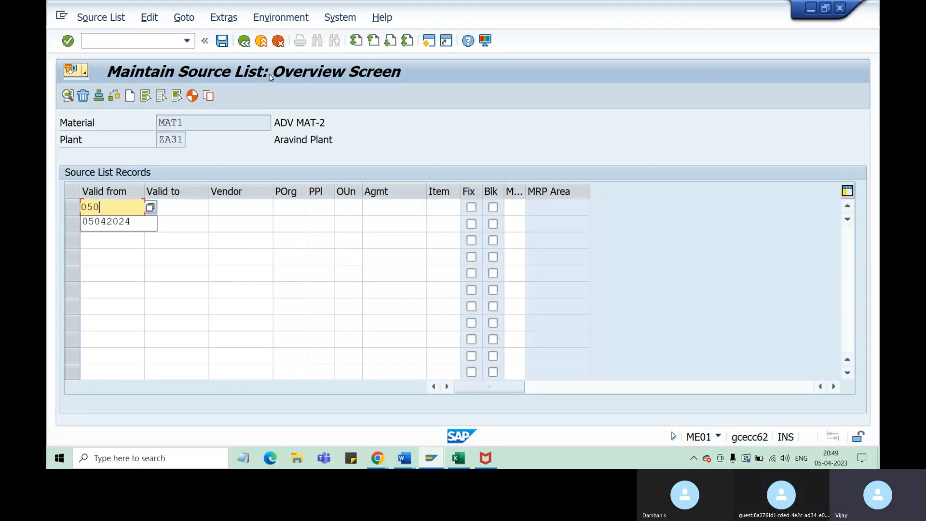
{"action": "type", "text": "4"}
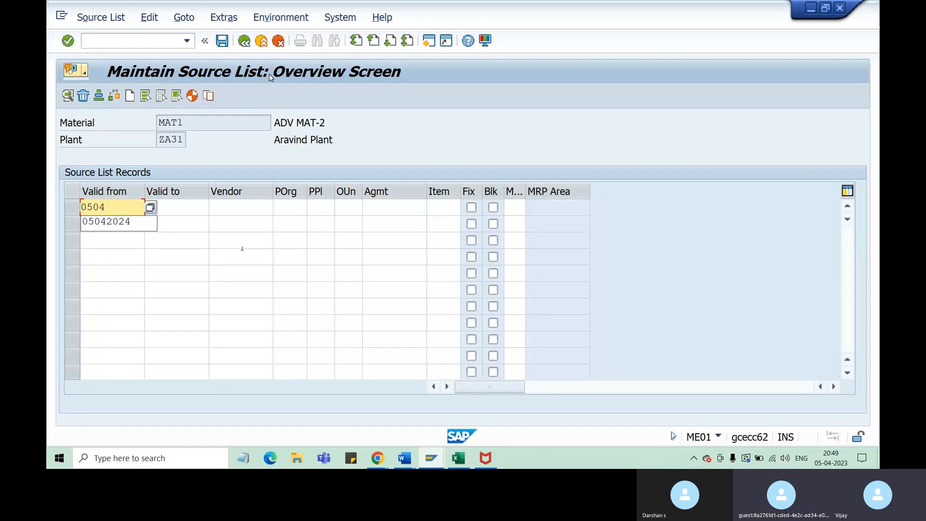
{"action": "type", "text": "2023"}
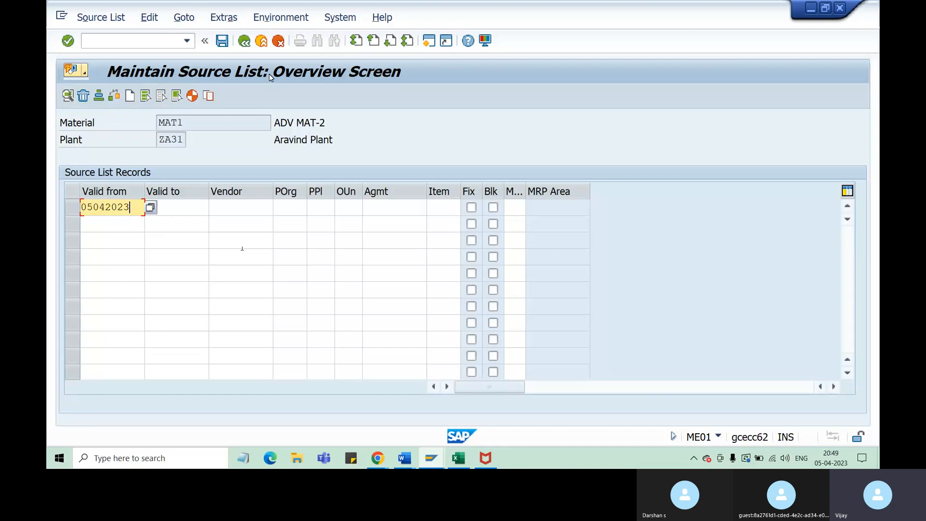
{"action": "key", "text": "Tab"}
{"action": "type", "text": "04"}
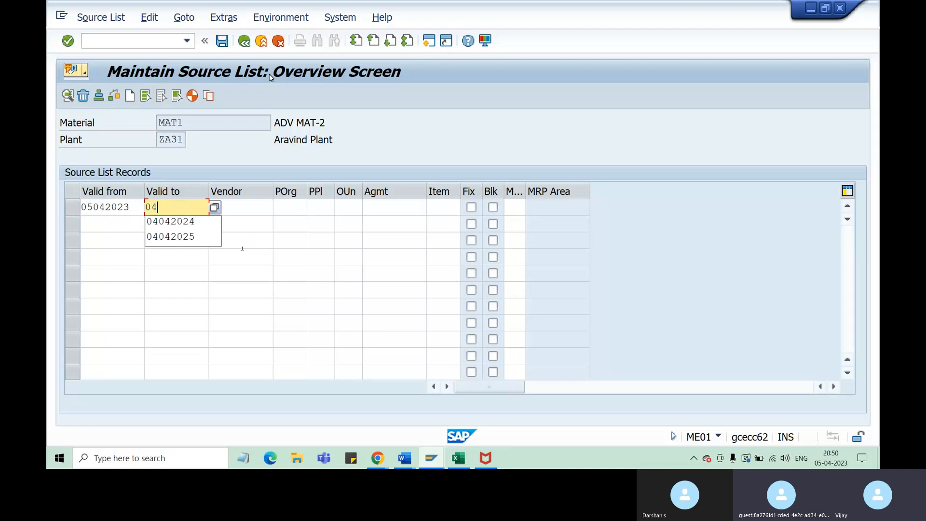
{"action": "type", "text": "04"}
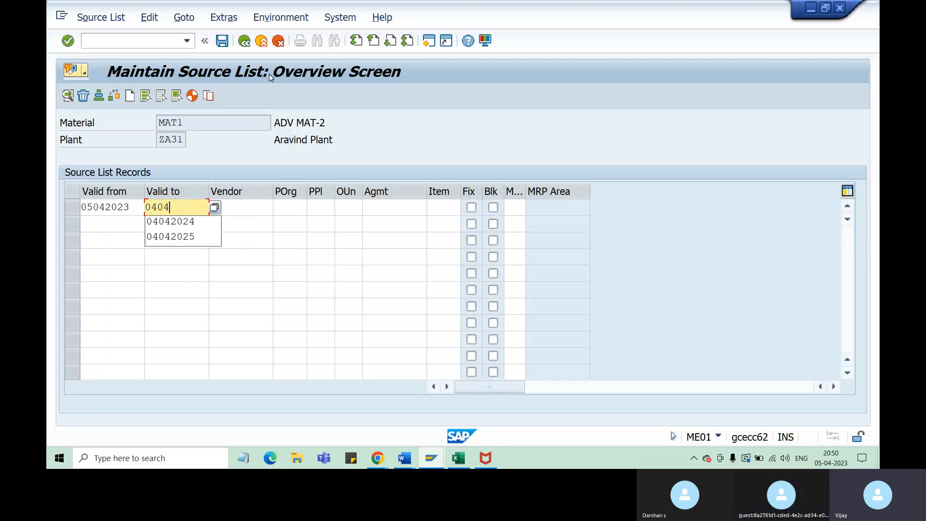
{"action": "type", "text": "2025"}
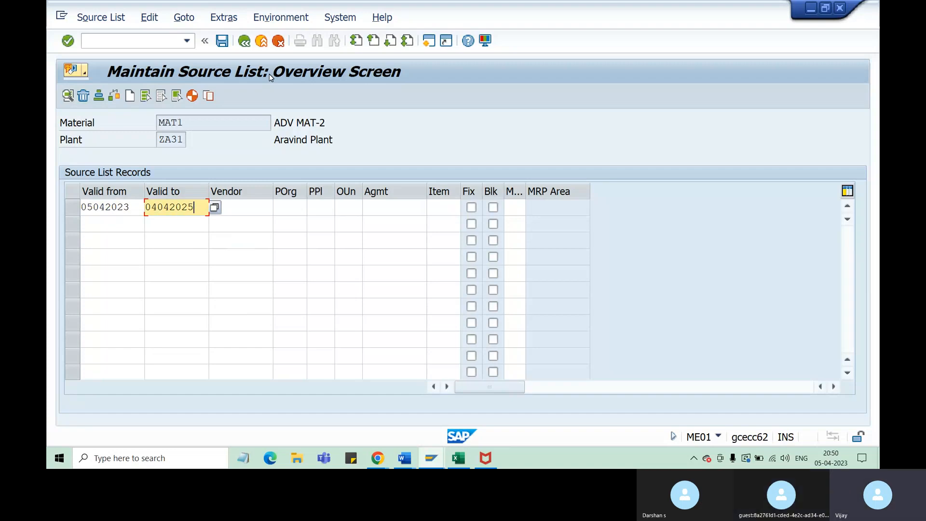
{"action": "key", "text": "BackSpace"}
{"action": "type", "text": "4"}
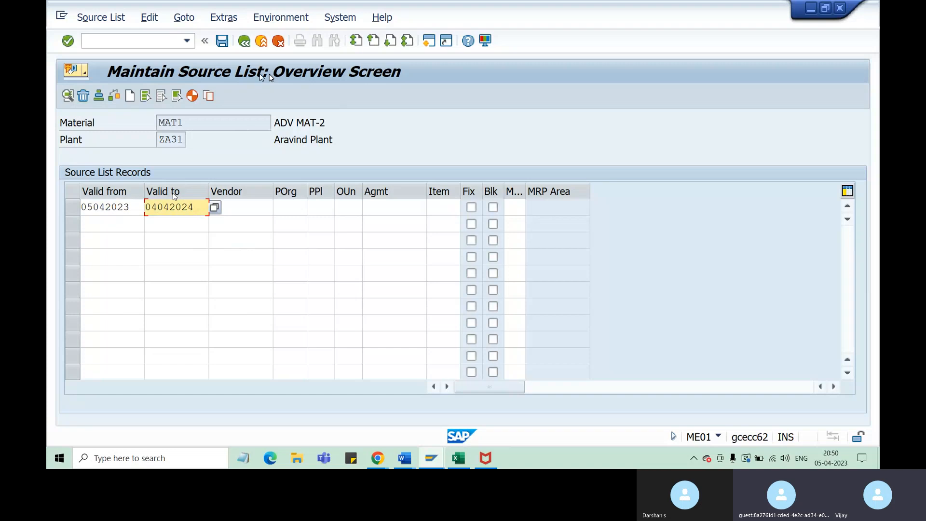
Fill the first record's Vendor field with the first previously used vendor number offered
{"action": "left_click_drag", "start_coordinate": [184, 123], "coordinate": [154, 144]}
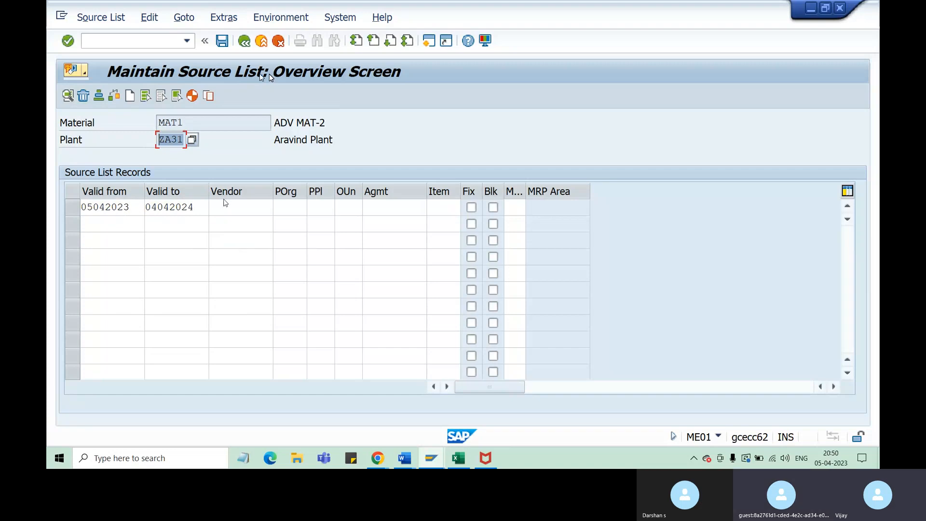
{"action": "left_click", "coordinate": [234, 205]}
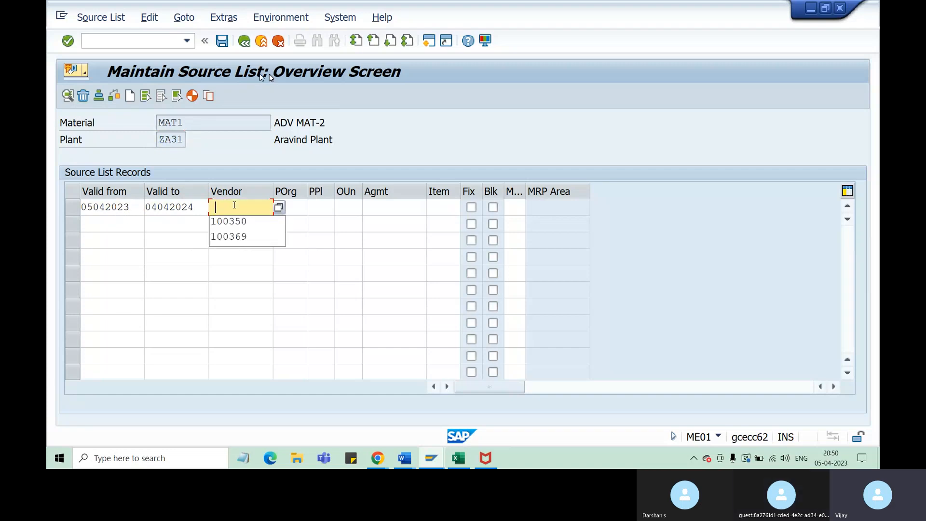
{"action": "left_click", "coordinate": [244, 225]}
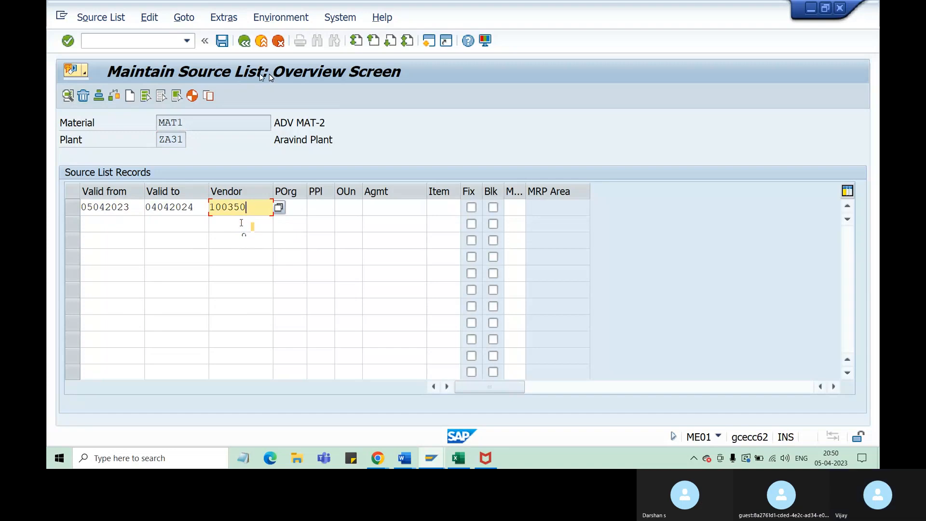
Switch to the Excel workbook and highlight material MAT1 in cell C5 of the PIR sheet with the orange fill
{"action": "left_click", "coordinate": [461, 458]}
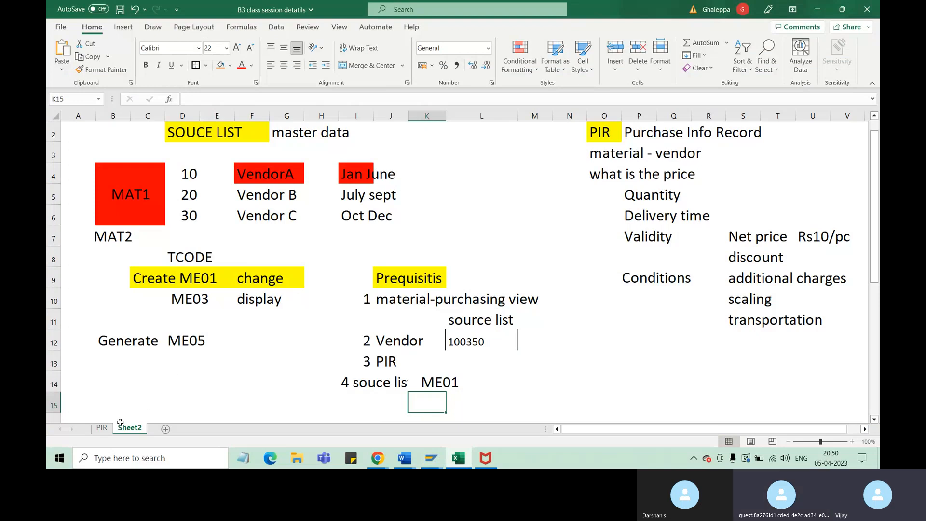
{"action": "left_click", "coordinate": [104, 428]}
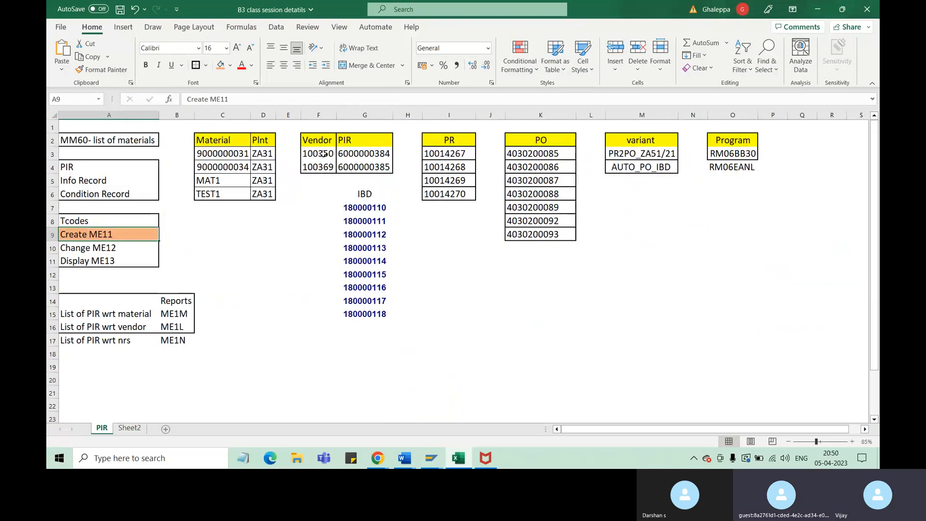
{"action": "left_click_drag", "start_coordinate": [324, 153], "coordinate": [324, 163]}
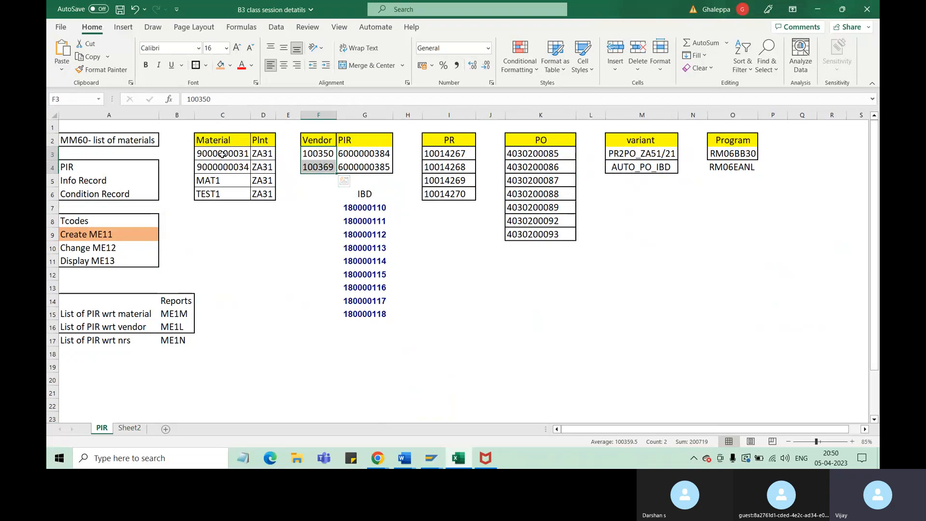
{"action": "left_click_drag", "start_coordinate": [222, 153], "coordinate": [219, 185]}
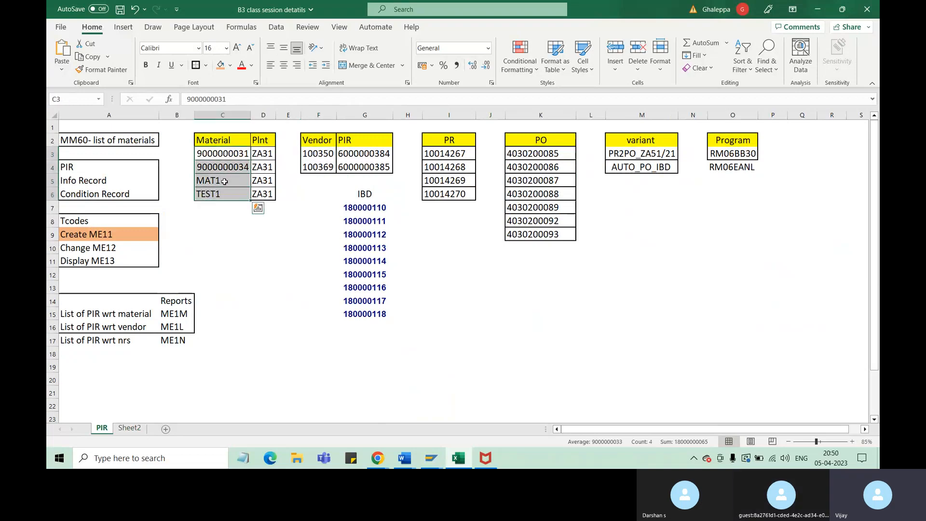
{"action": "left_click", "coordinate": [225, 181]}
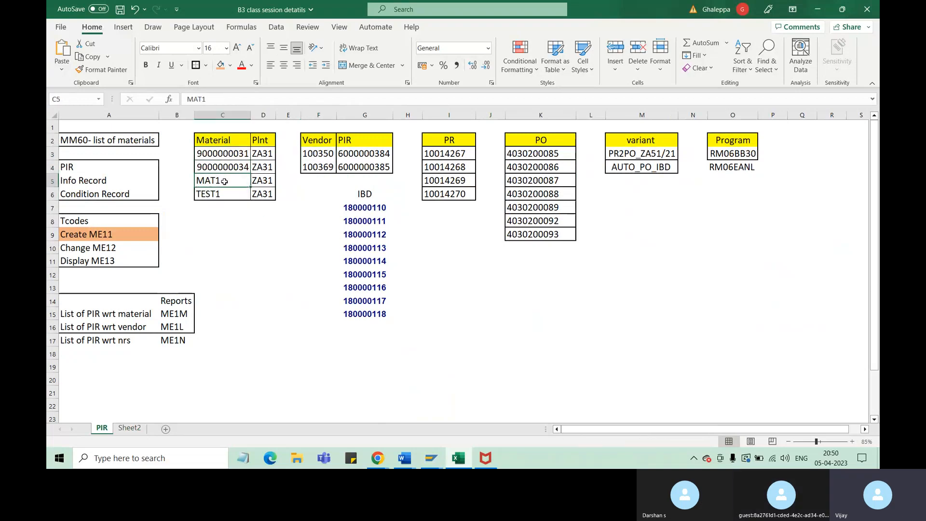
{"action": "left_click", "coordinate": [222, 68]}
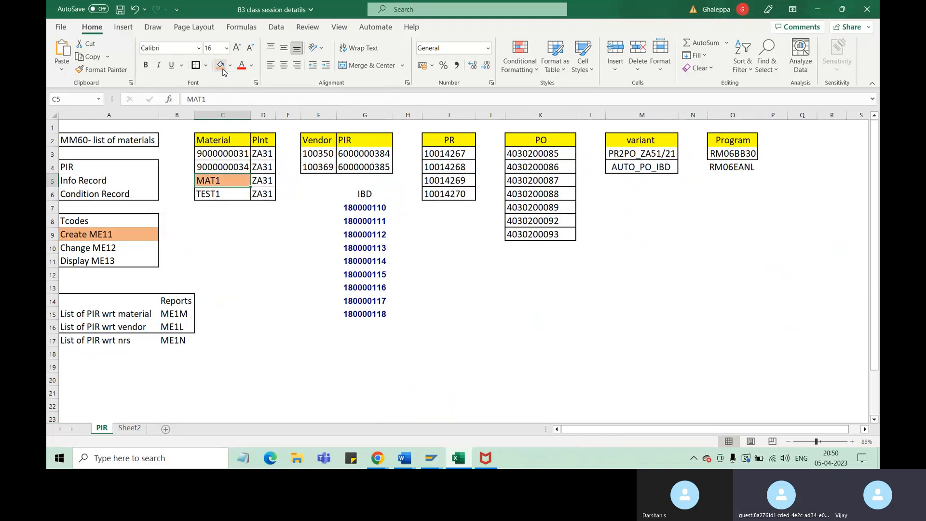
Check the two vendor entries on the PIR sheet and return to Sheet2
{"action": "left_click", "coordinate": [327, 155]}
{"action": "left_click", "coordinate": [324, 168]}
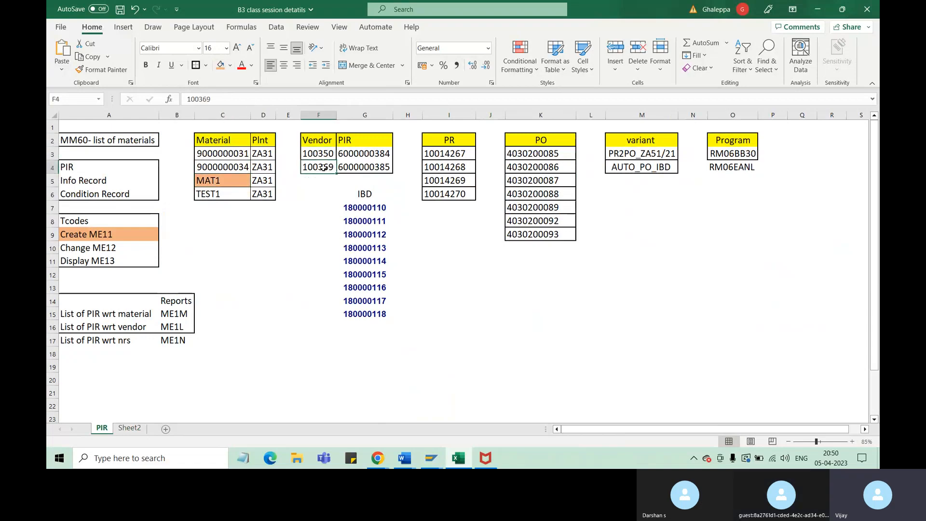
{"action": "left_click", "coordinate": [130, 428]}
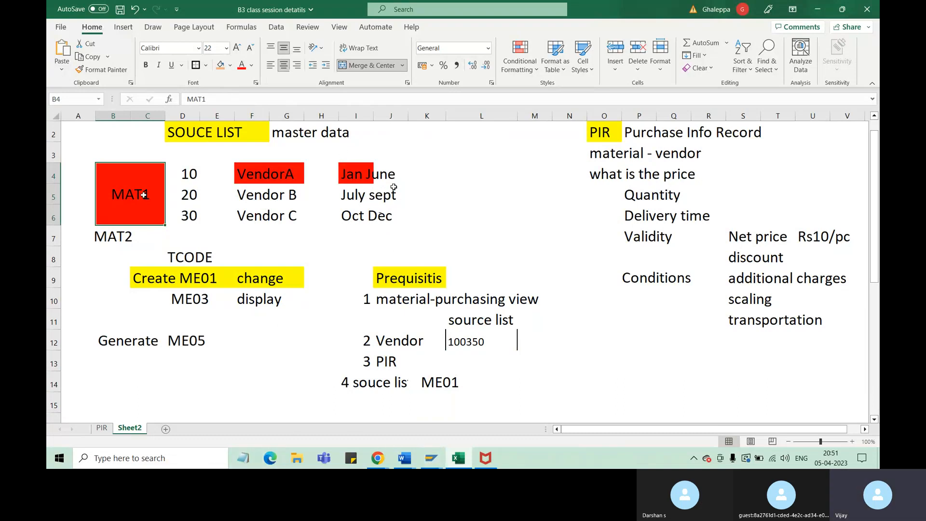
Switch back to the SAP Maintain Source List session and set the first record's purchasing organization to za51
{"action": "left_click", "coordinate": [431, 459]}
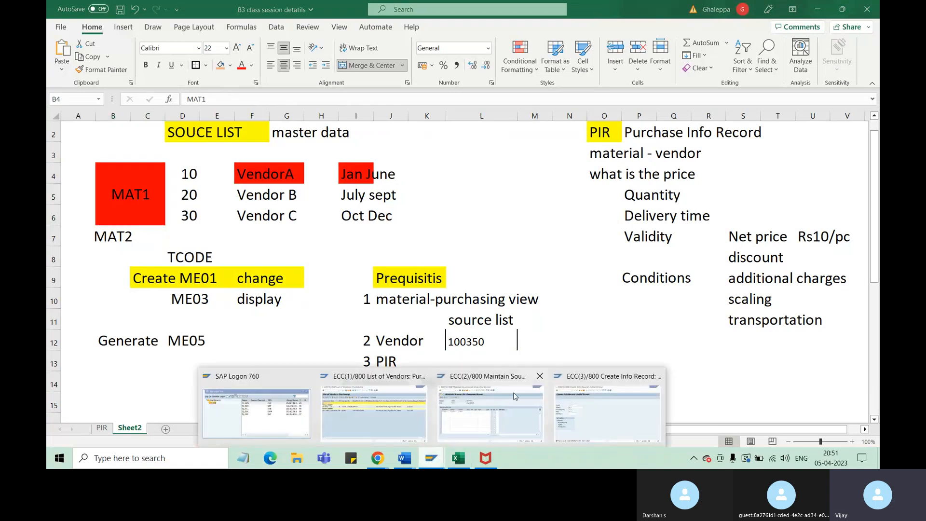
{"action": "left_click", "coordinate": [469, 406]}
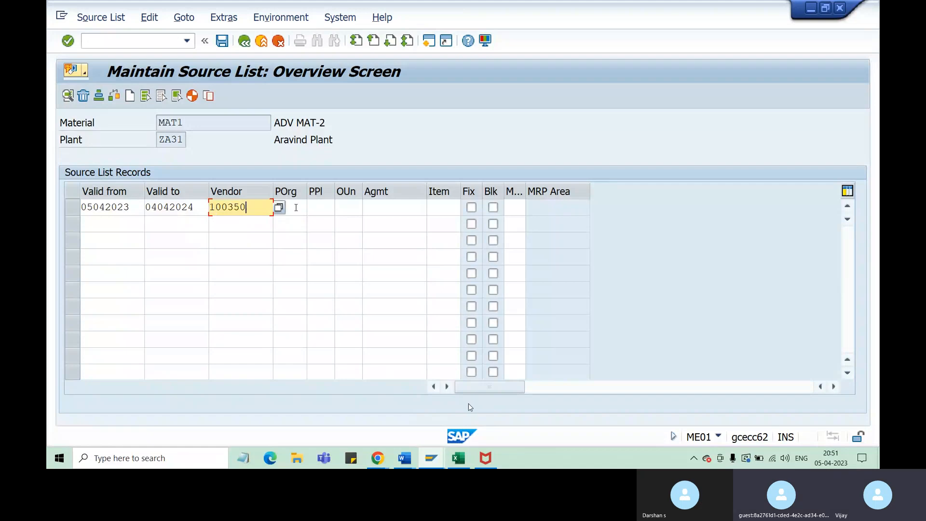
{"action": "left_click", "coordinate": [297, 207]}
{"action": "type", "text": "za51"}
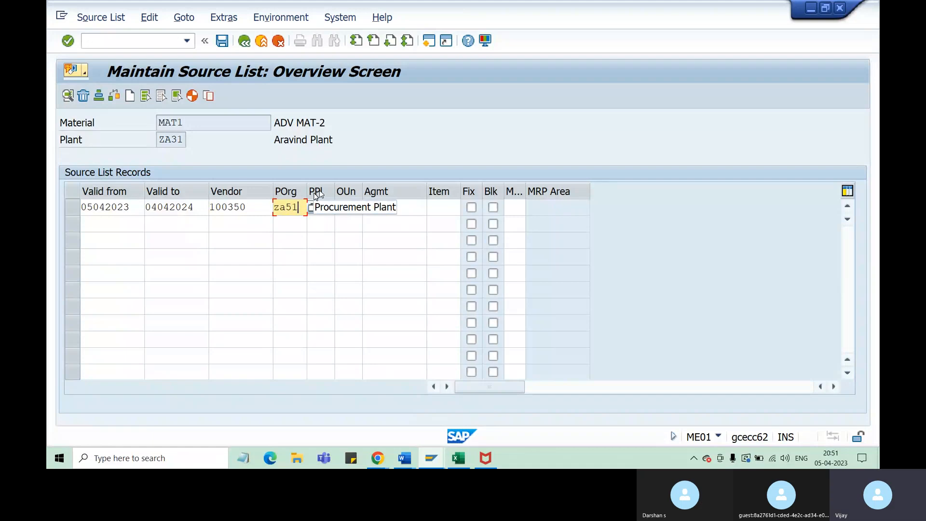
Switch to Sheet2 in Excel and enter "company code" in cell P12 below the PIR notes
{"action": "left_click", "coordinate": [460, 458]}
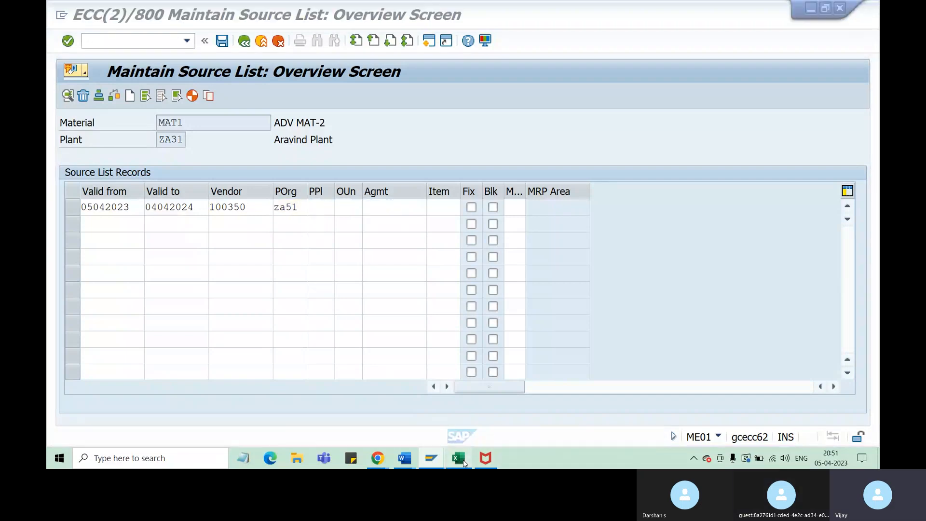
{"action": "left_click", "coordinate": [635, 354]}
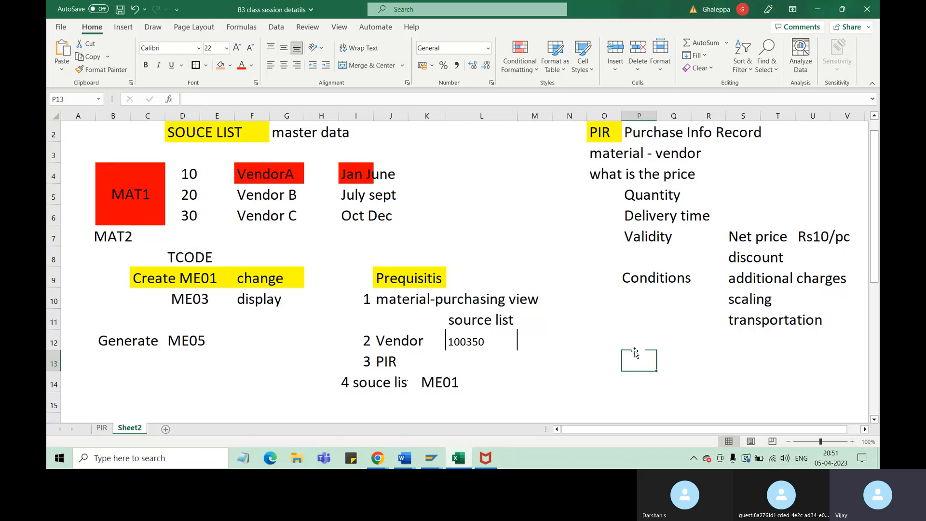
{"action": "left_click", "coordinate": [627, 334]}
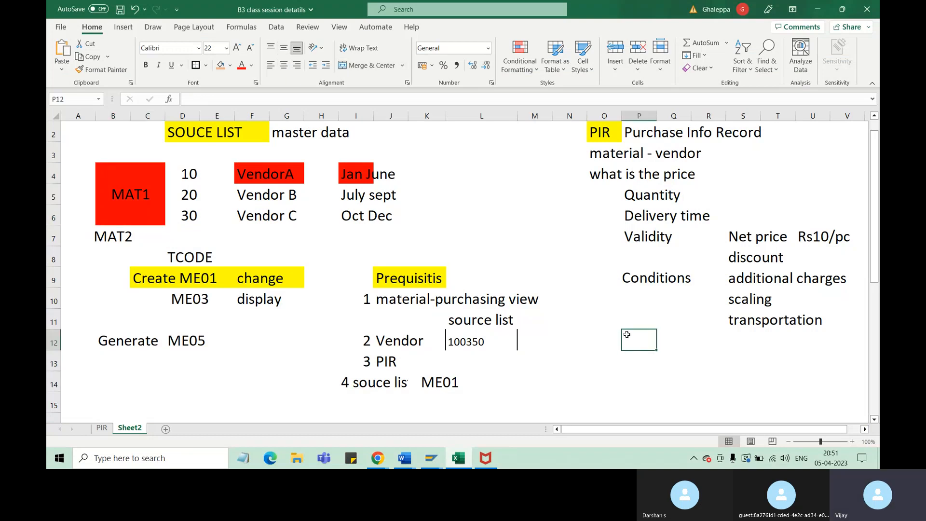
{"action": "type", "text": "com"}
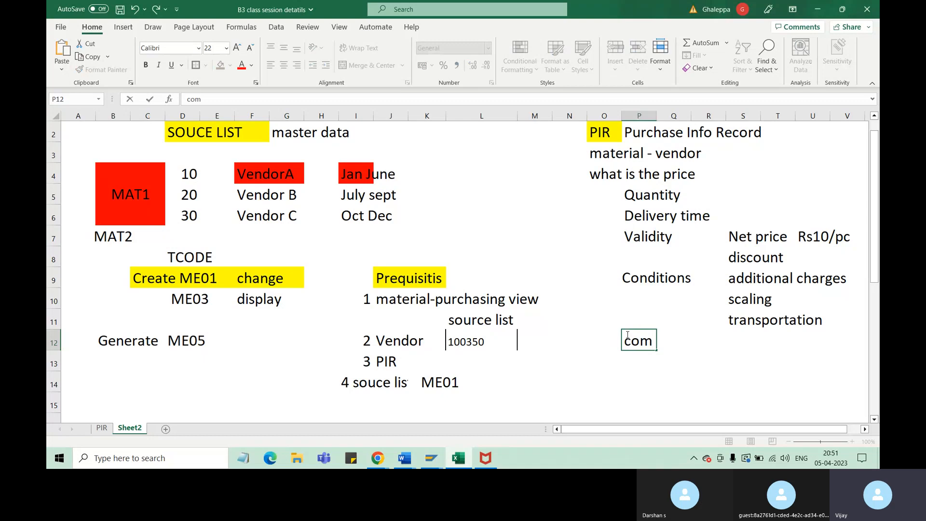
{"action": "type", "text": "panu"}
{"action": "type", "text": " c"}
{"action": "key", "text": "BackSpace"}
{"action": "key", "text": "BackSpace"}
{"action": "key", "text": "BackSpace"}
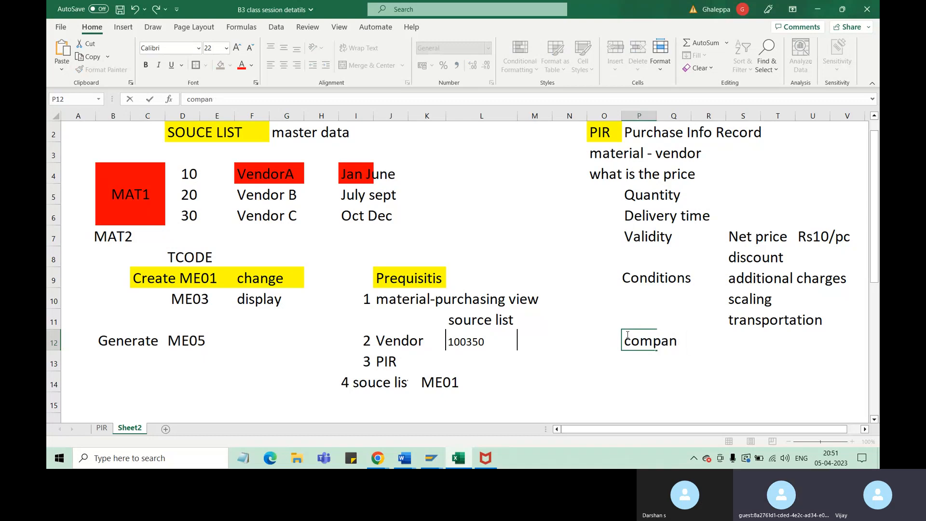
{"action": "type", "text": "y code"}
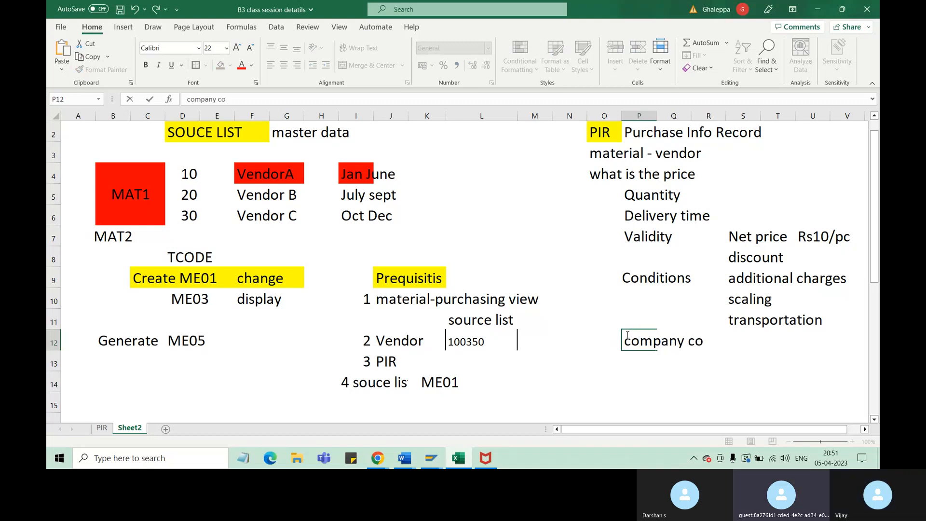
Enter the plant labels Plant1, Plant 2 and Plant3 in cells N14, P14 and R14 below the company code
{"action": "left_click", "coordinate": [575, 377]}
{"action": "type", "text": "Plan"}
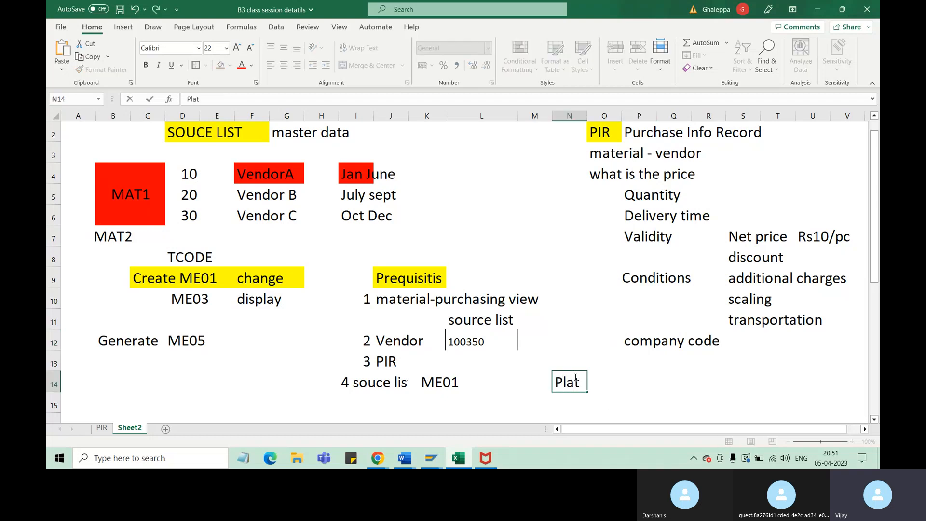
{"action": "type", "text": "t"}
{"action": "key", "text": "BackSpace"}
{"action": "type", "text": "nt"}
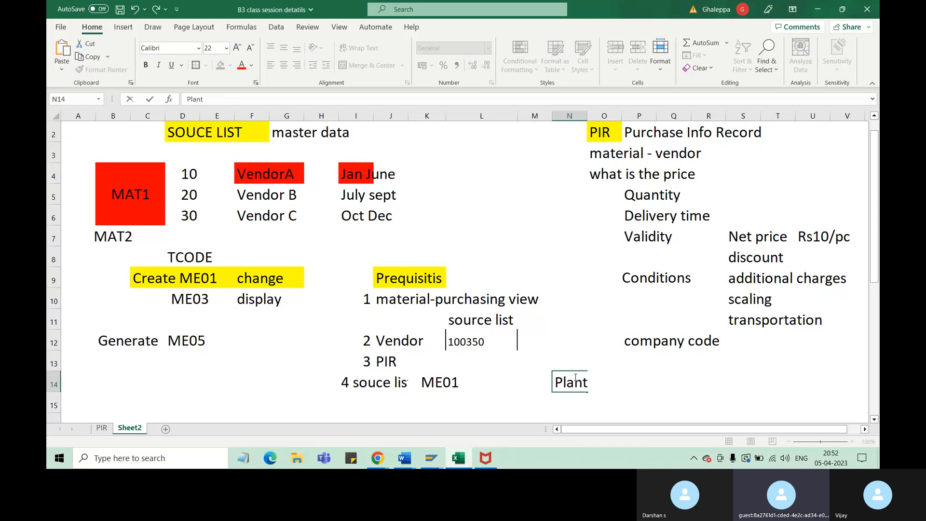
{"action": "type", "text": "1"}
{"action": "left_click", "coordinate": [648, 382]}
{"action": "type", "text": "Plant 2"}
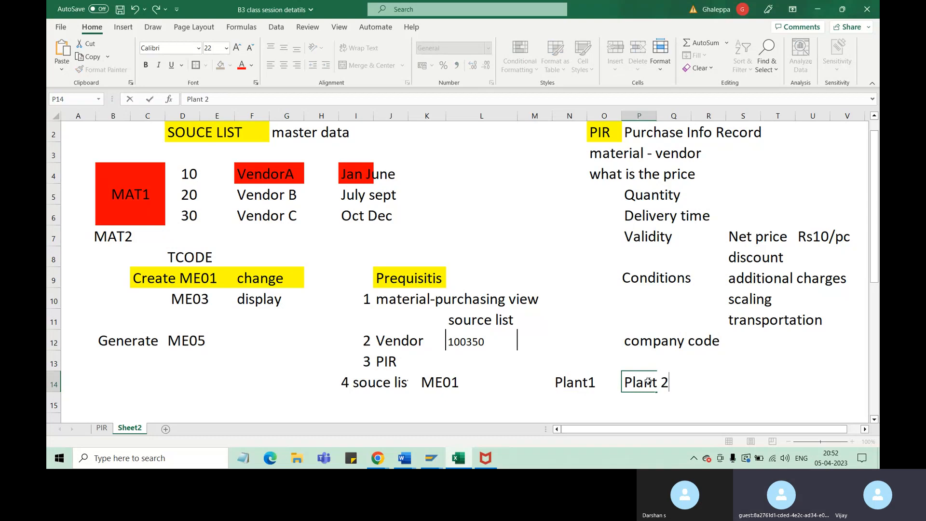
{"action": "key", "text": "Tab"}
{"action": "key", "text": "Tab"}
{"action": "type", "text": "Plant"}
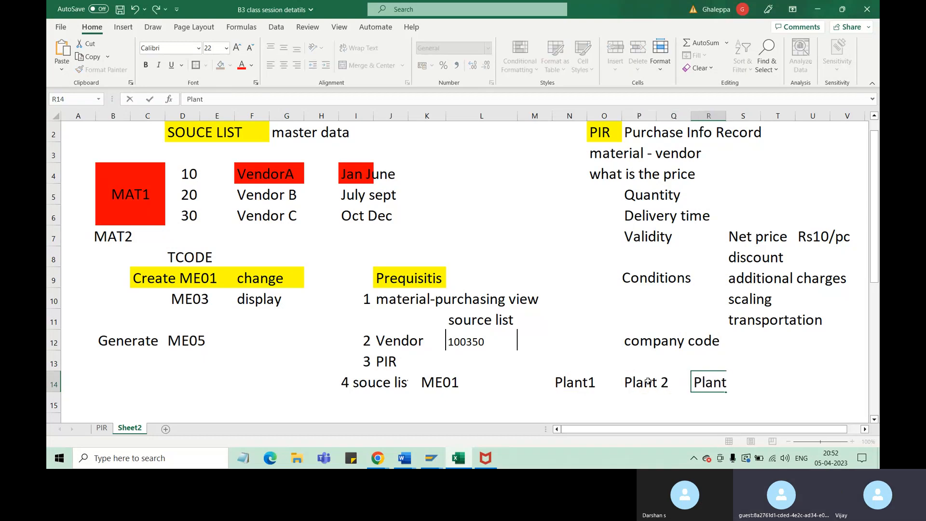
{"action": "type", "text": "3"}
{"action": "left_click", "coordinate": [799, 391]}
Enter the abbreviation CC in cell P13 below the company code and select cell N15 under Plant1
{"action": "left_click_drag", "start_coordinate": [630, 357], "coordinate": [658, 358]}
{"action": "type", "text": "CC"}
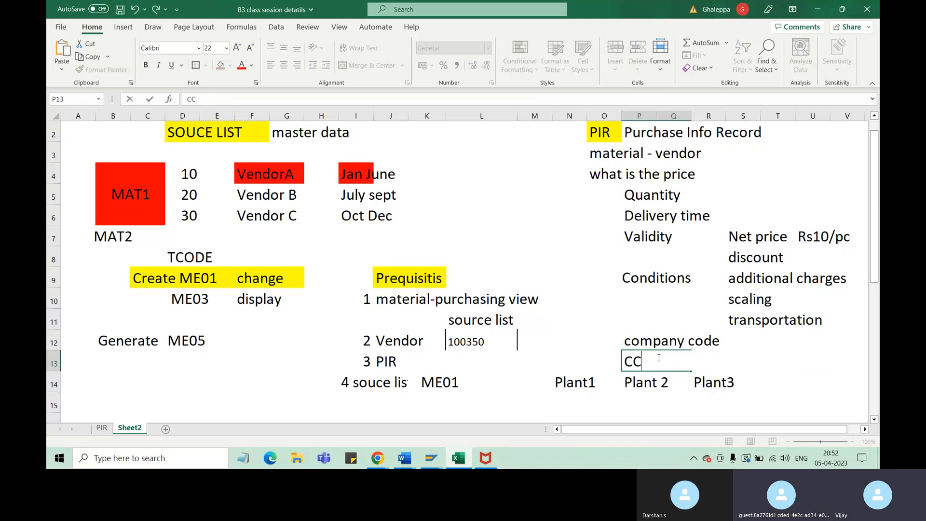
{"action": "left_click", "coordinate": [780, 380]}
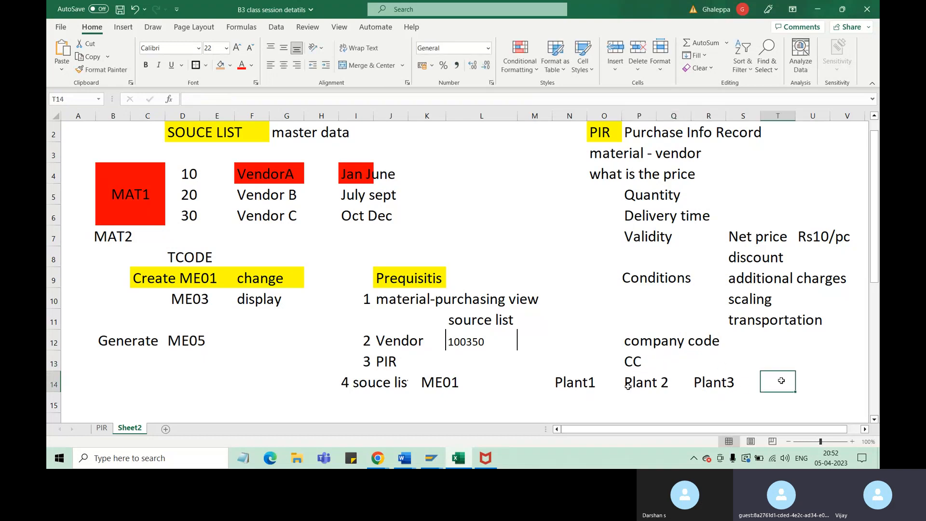
{"action": "left_click", "coordinate": [581, 388]}
{"action": "left_click", "coordinate": [568, 407]}
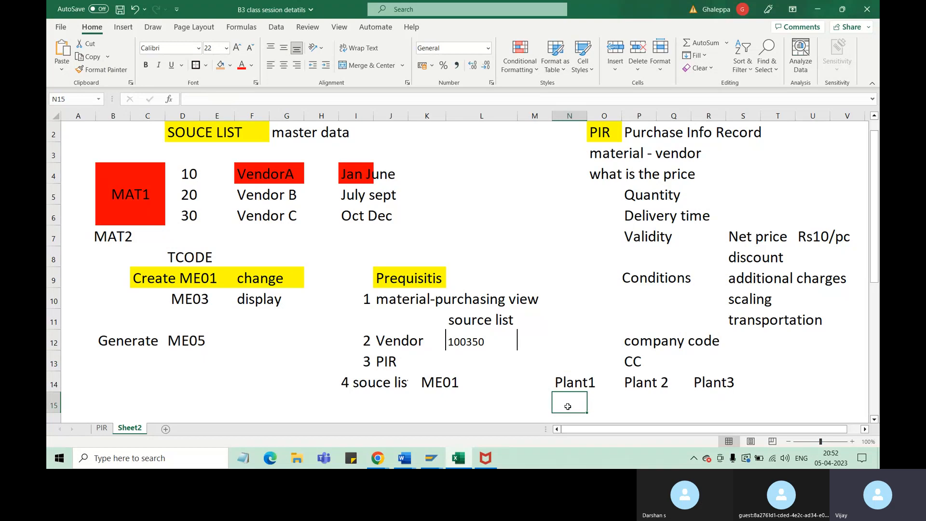
Enter the quantities 1lakh in cell N15 under Plant1 and 10K in cell P15 under Plant 2
{"action": "type", "text": "1lak"}
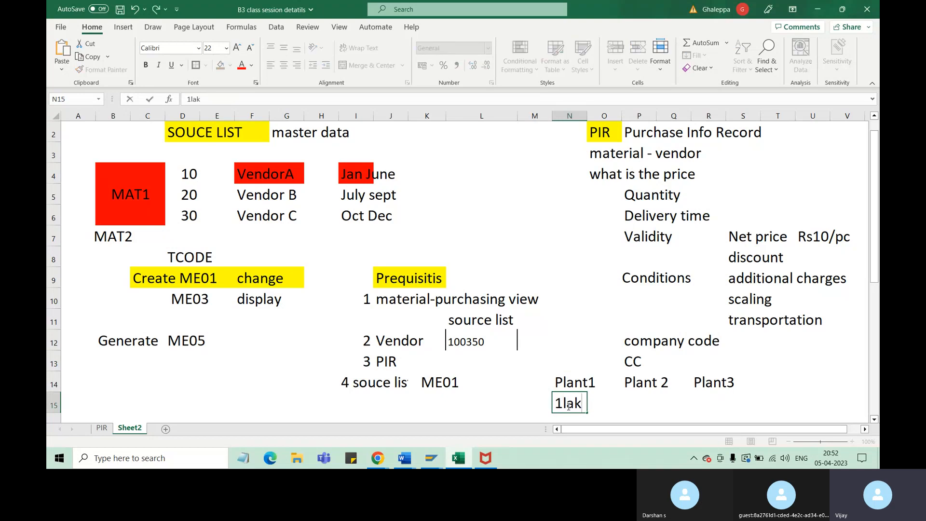
{"action": "type", "text": "h"}
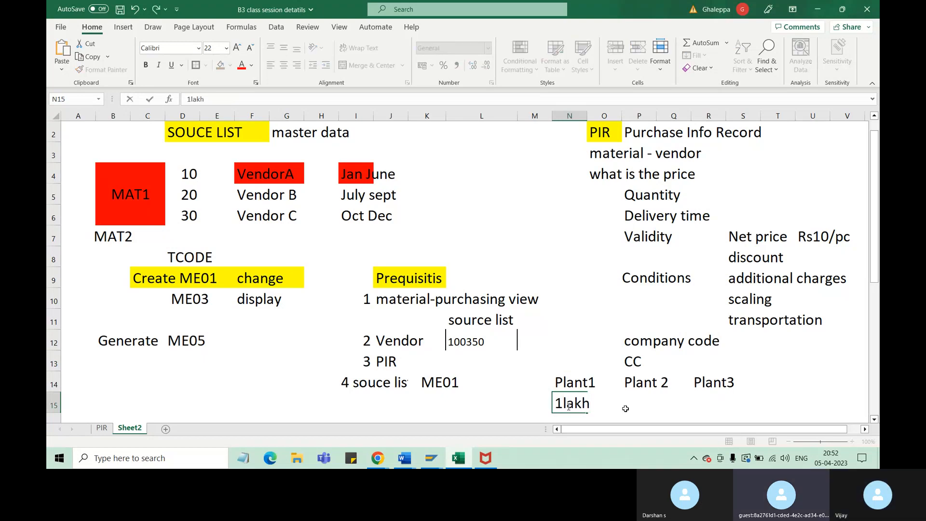
{"action": "left_click", "coordinate": [646, 402]}
{"action": "type", "text": "10"}
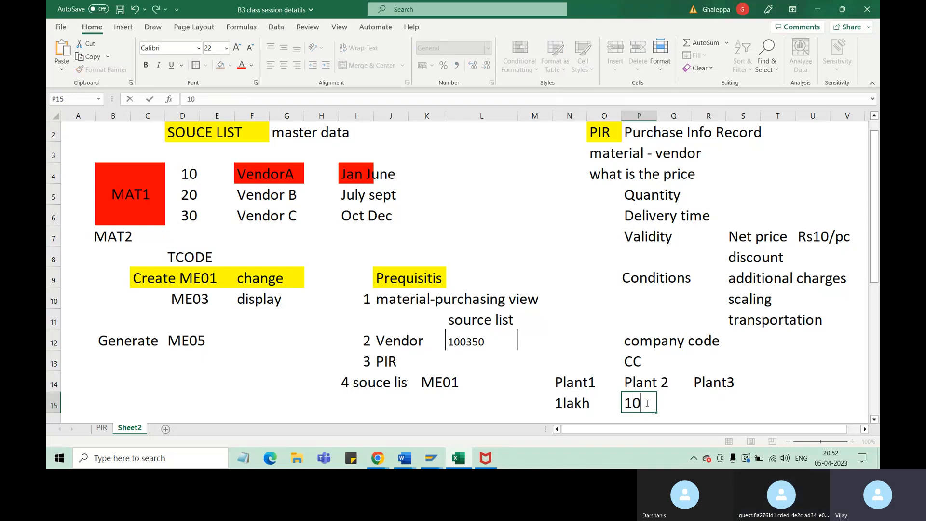
{"action": "type", "text": "K"}
{"action": "left_click", "coordinate": [713, 405]}
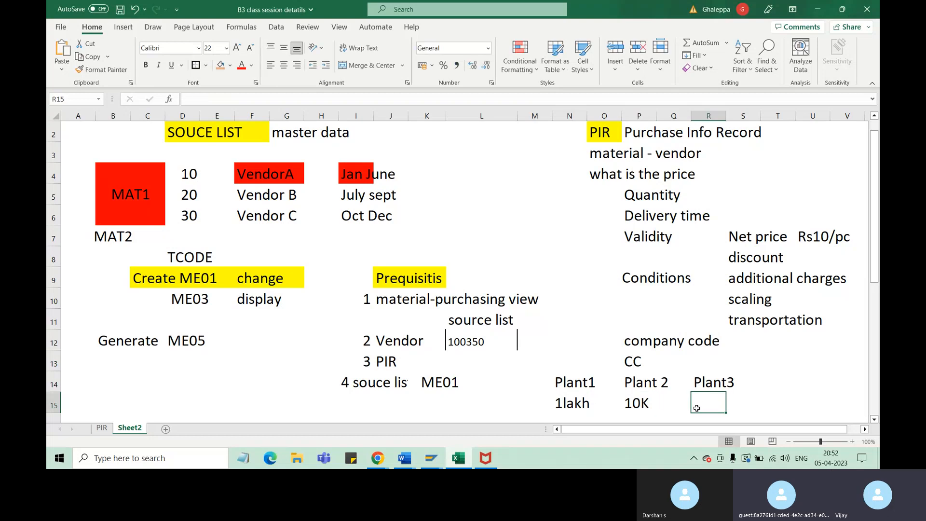
{"action": "left_click", "coordinate": [638, 404]}
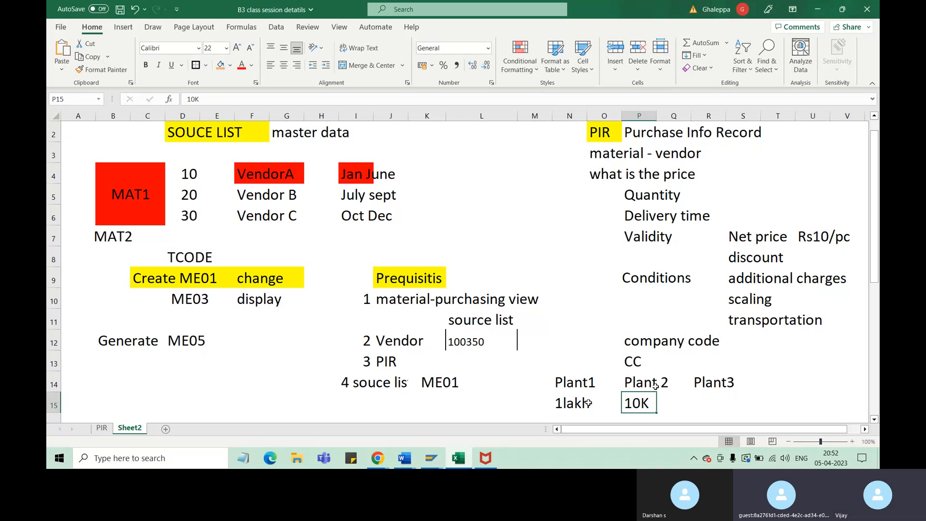
{"action": "left_click", "coordinate": [570, 404]}
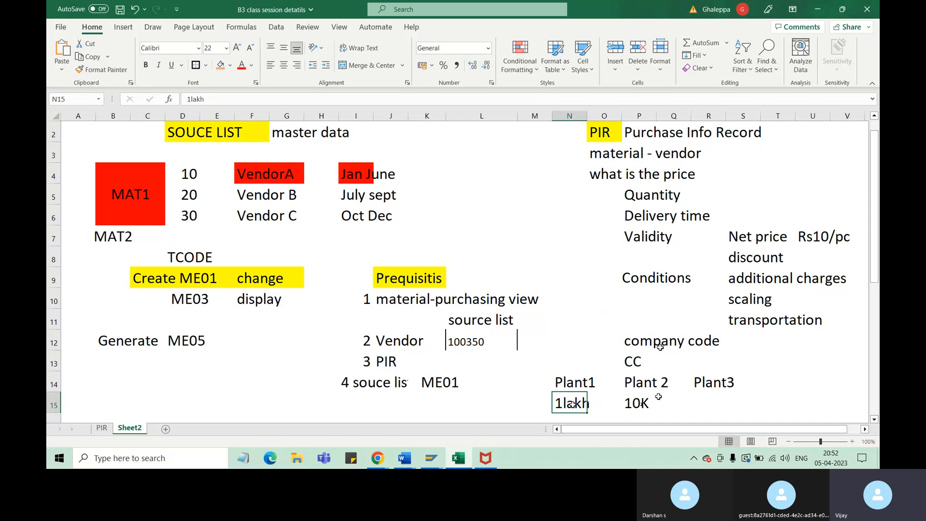
{"action": "left_click", "coordinate": [585, 304]}
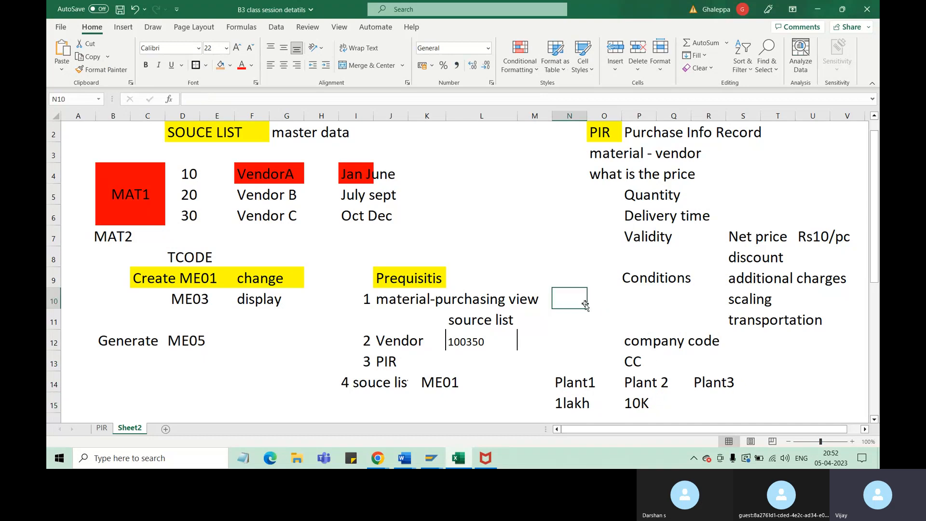
{"action": "type", "text": "v"}
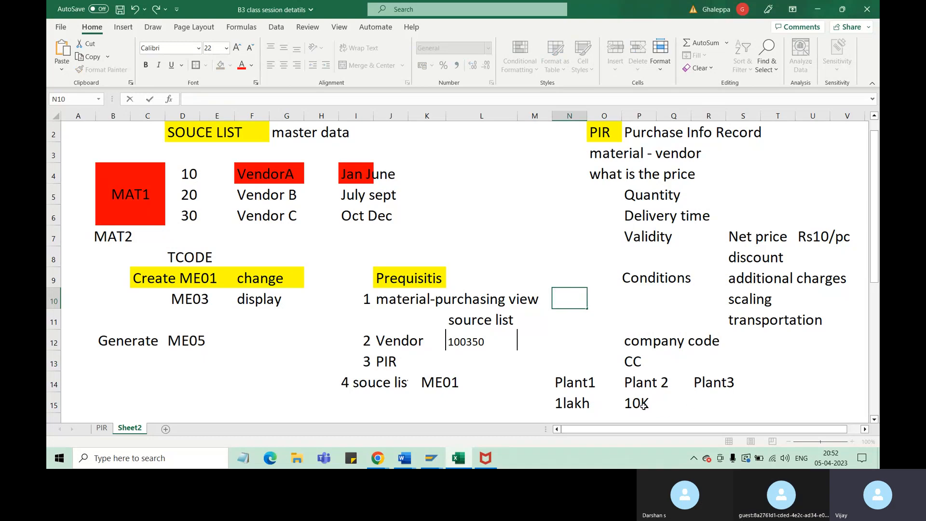
{"action": "left_click", "coordinate": [642, 404]}
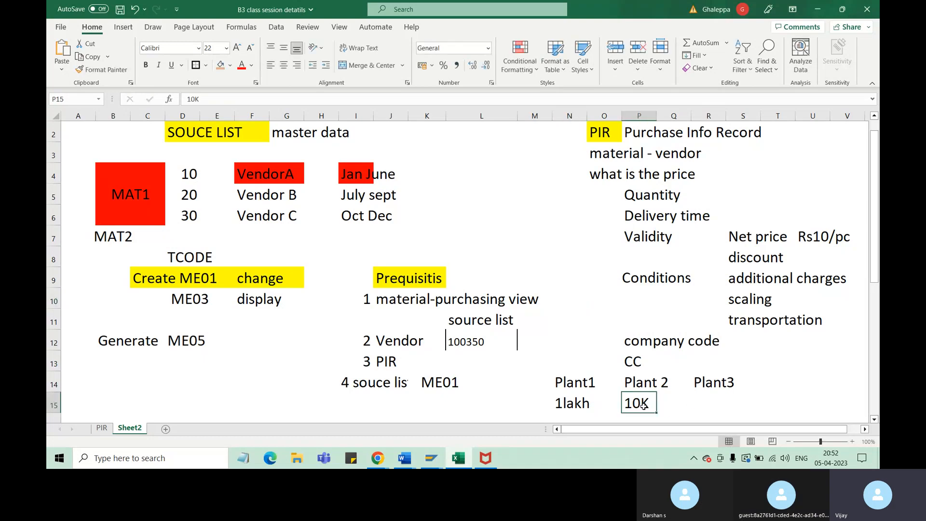
{"action": "left_click", "coordinate": [284, 175]}
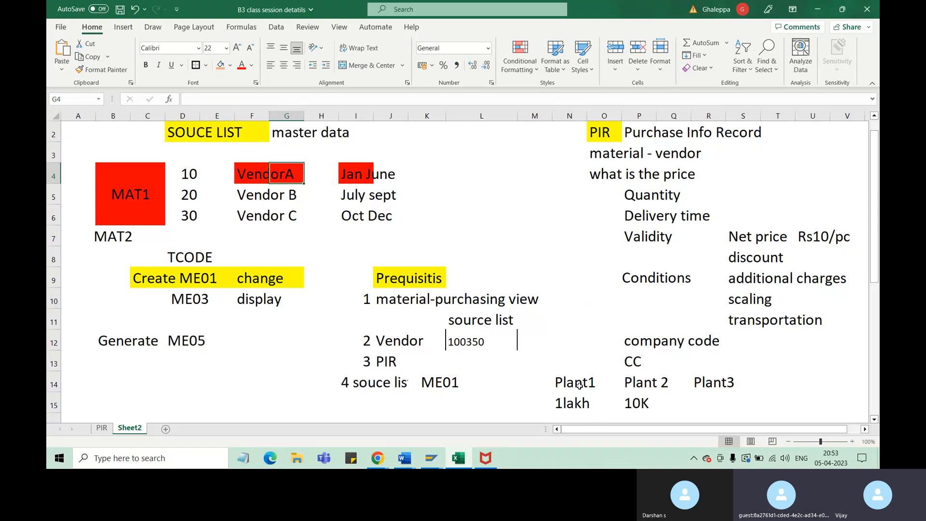
{"action": "left_click", "coordinate": [576, 403]}
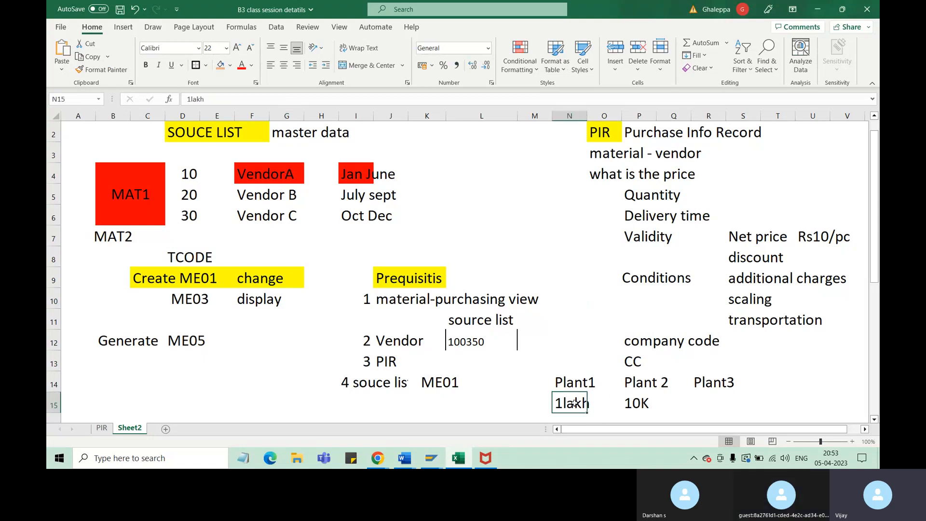
Enter the location abbreviation Hy in cell N13 above Plant1
{"action": "left_click", "coordinate": [577, 368]}
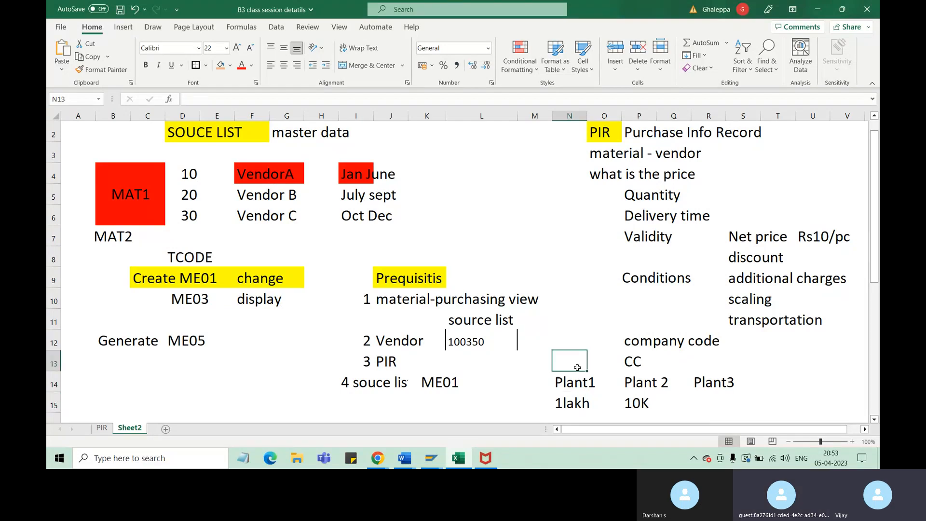
{"action": "type", "text": "Hy"}
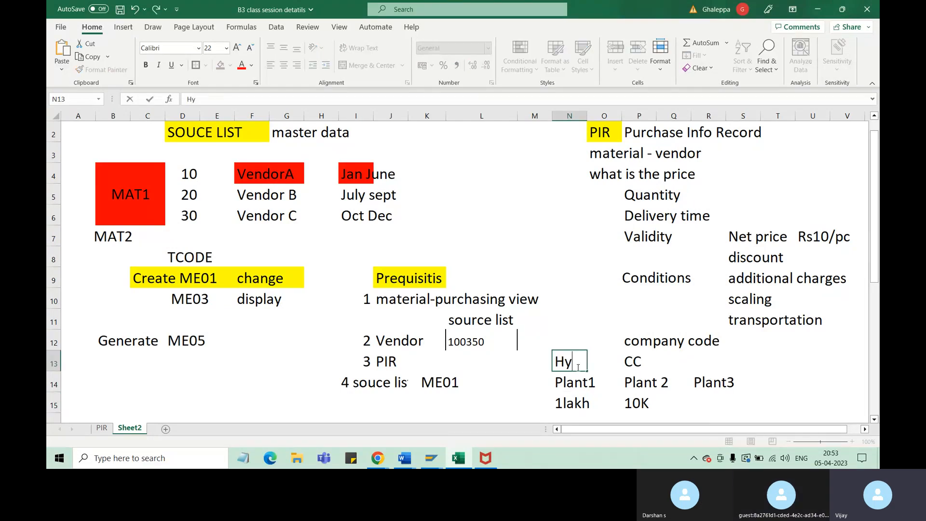
{"action": "left_click", "coordinate": [664, 379]}
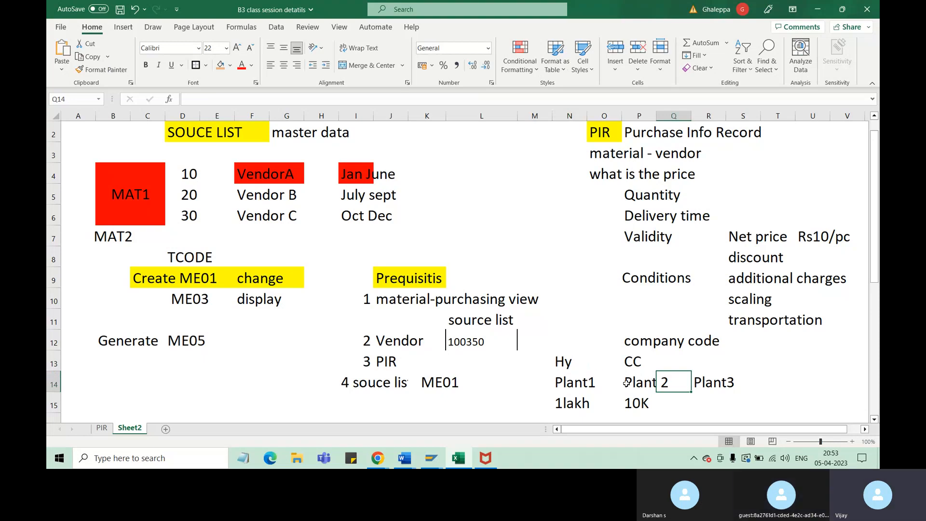
{"action": "left_click", "coordinate": [635, 360]}
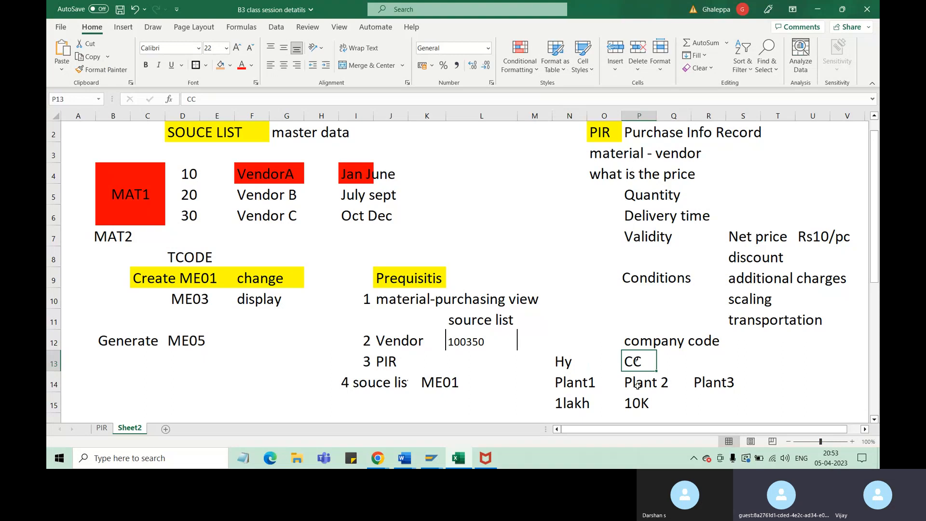
{"action": "left_click", "coordinate": [582, 383]}
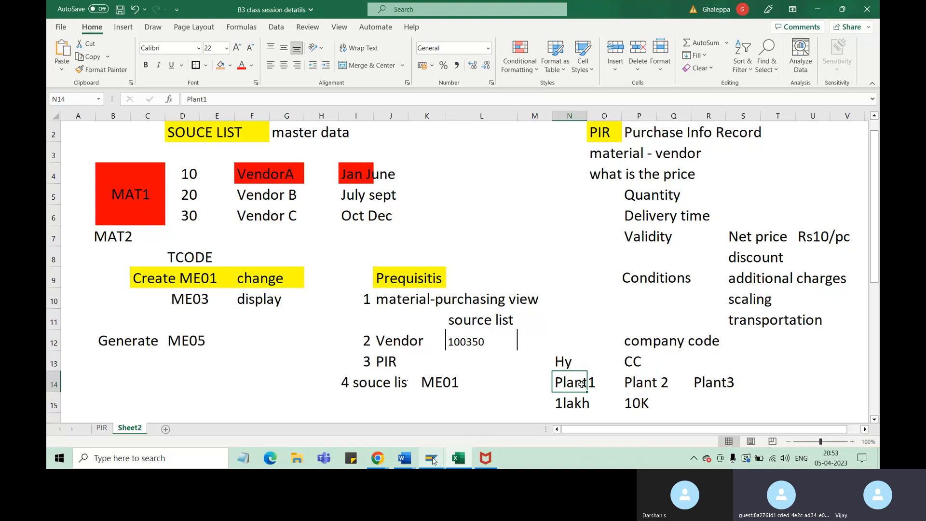
Switch to the SAP Maintain Source List session and read the field help for the first record's procurement plant
{"action": "mouse_move", "coordinate": [436, 458]}
{"action": "left_click", "coordinate": [487, 421]}
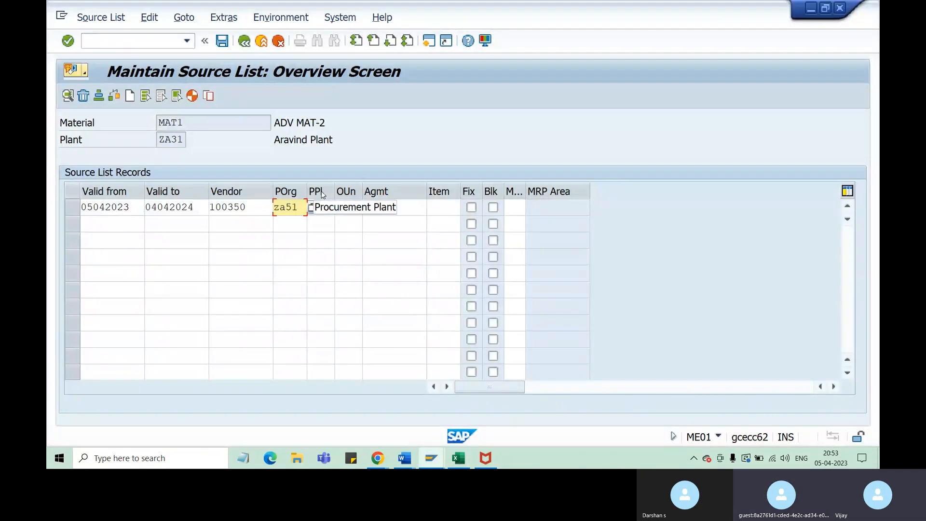
{"action": "left_click", "coordinate": [323, 207]}
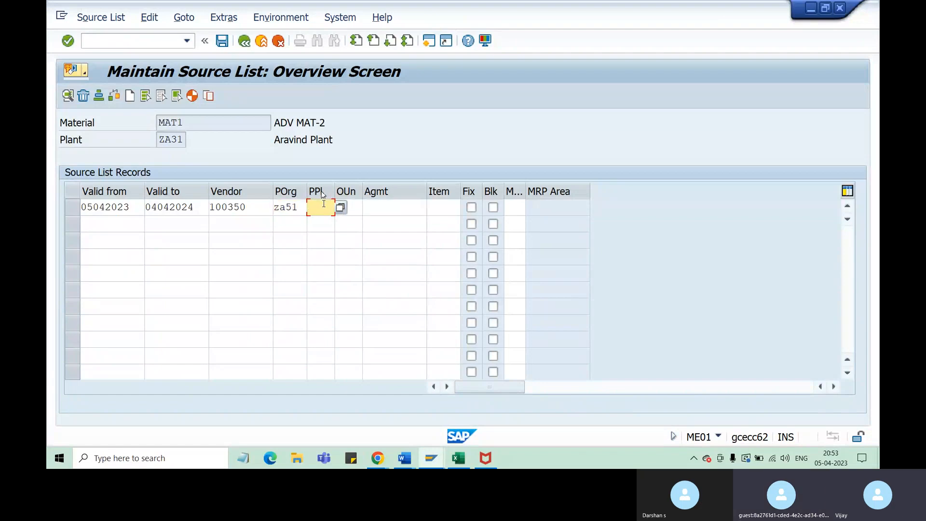
{"action": "right_click", "coordinate": [324, 207]}
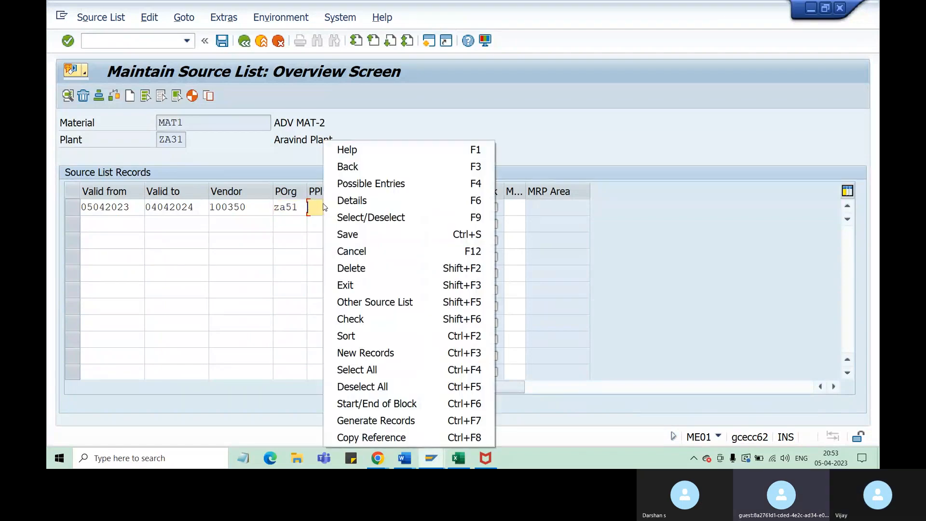
{"action": "left_click", "coordinate": [374, 150]}
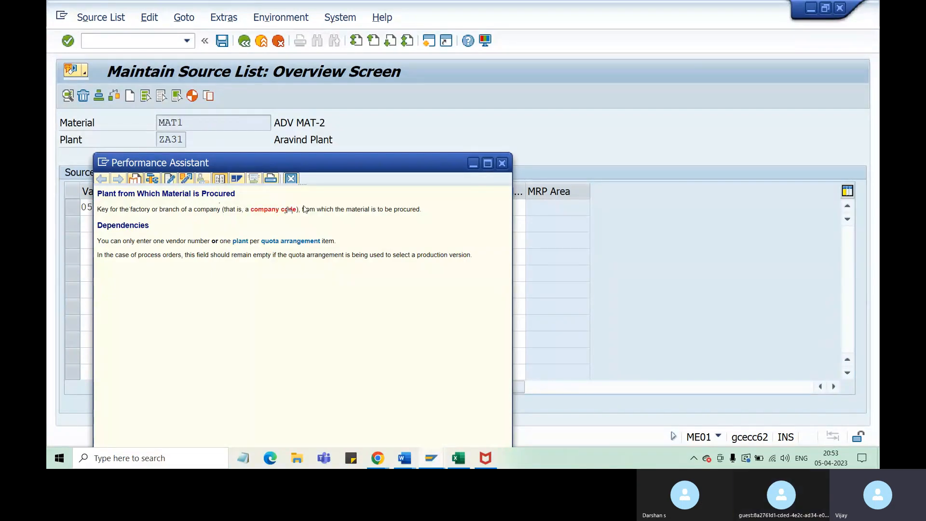
{"action": "left_click_drag", "start_coordinate": [351, 209], "coordinate": [420, 210]}
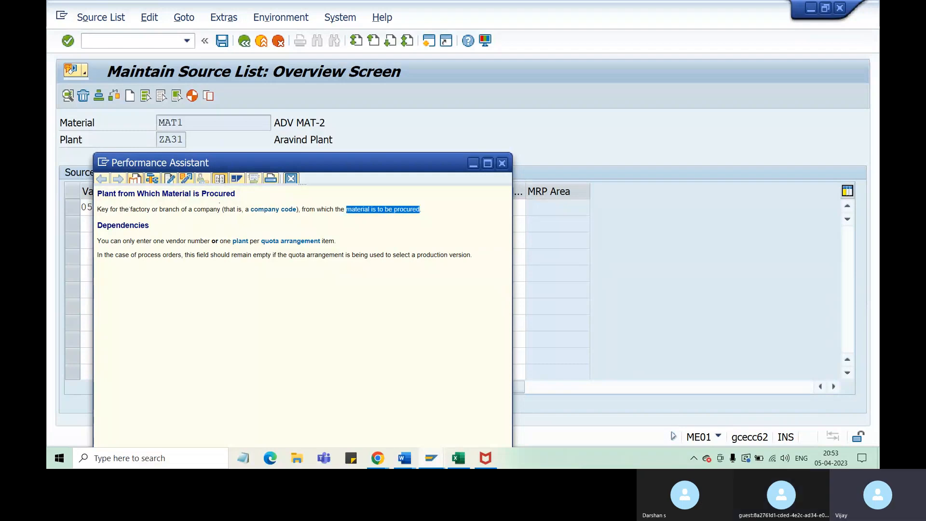
{"action": "left_click", "coordinate": [383, 220]}
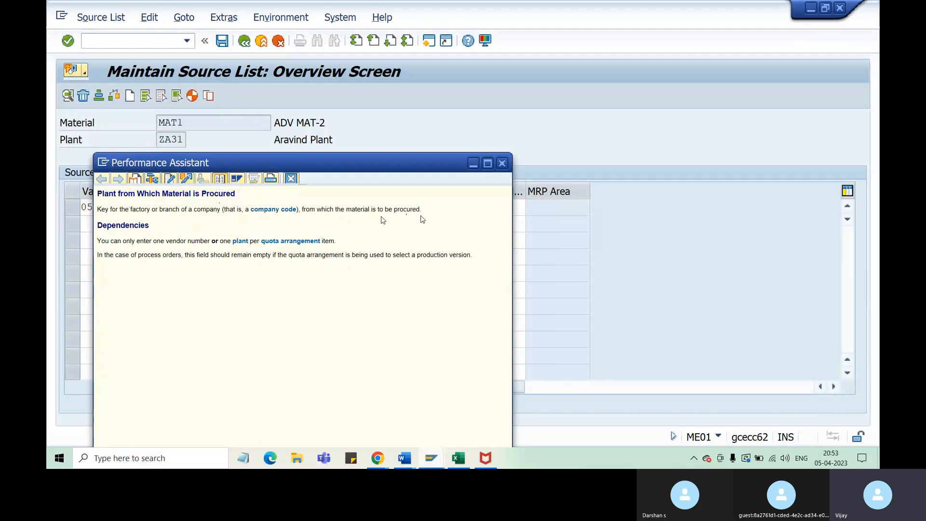
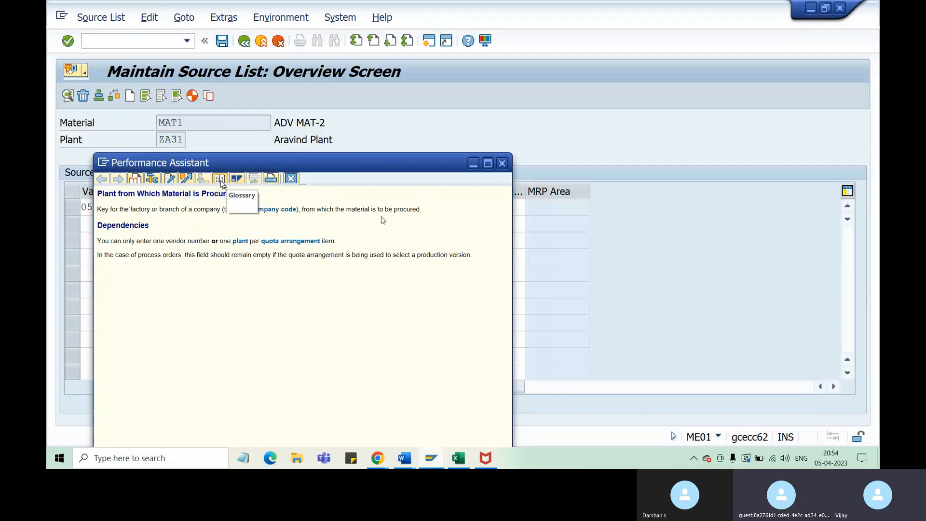
Cancel documentation maintenance for the procurement plant field and close its field help
{"action": "left_click", "coordinate": [165, 182]}
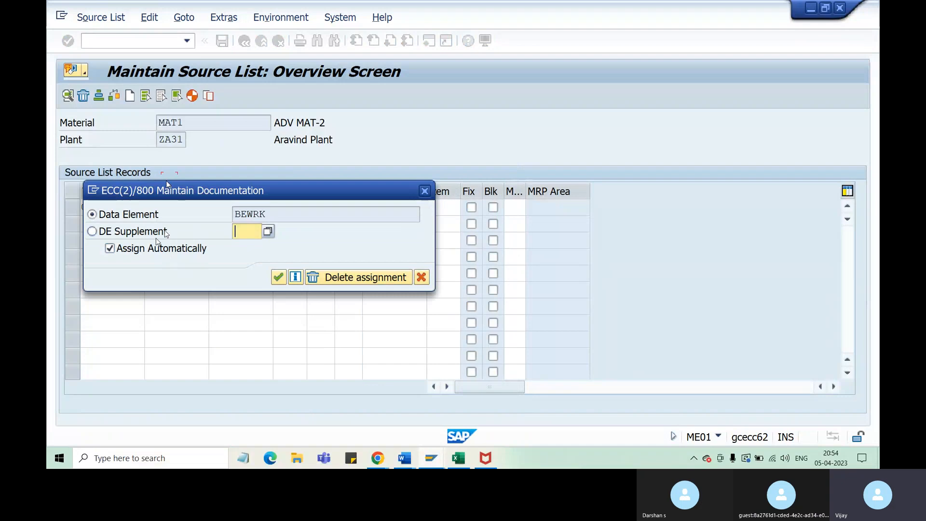
{"action": "left_click", "coordinate": [422, 277]}
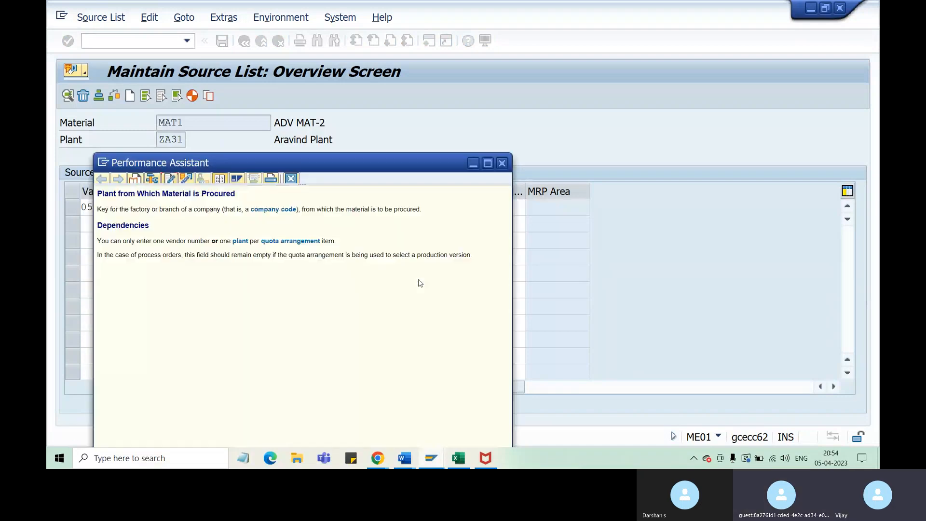
{"action": "left_click", "coordinate": [502, 163]}
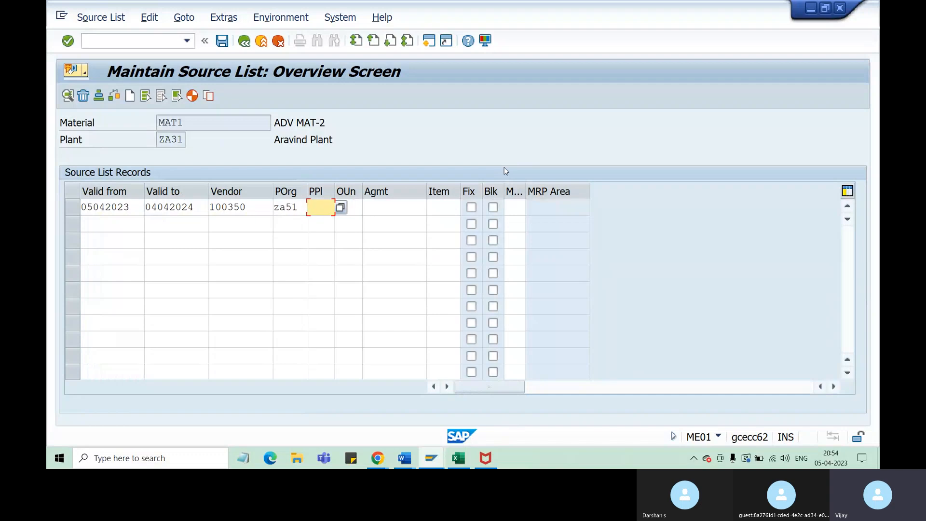
Clear the vendor in the first source list record and restore it to 100350, leaving the procurement plant empty
{"action": "left_click_drag", "start_coordinate": [254, 207], "coordinate": [211, 208]}
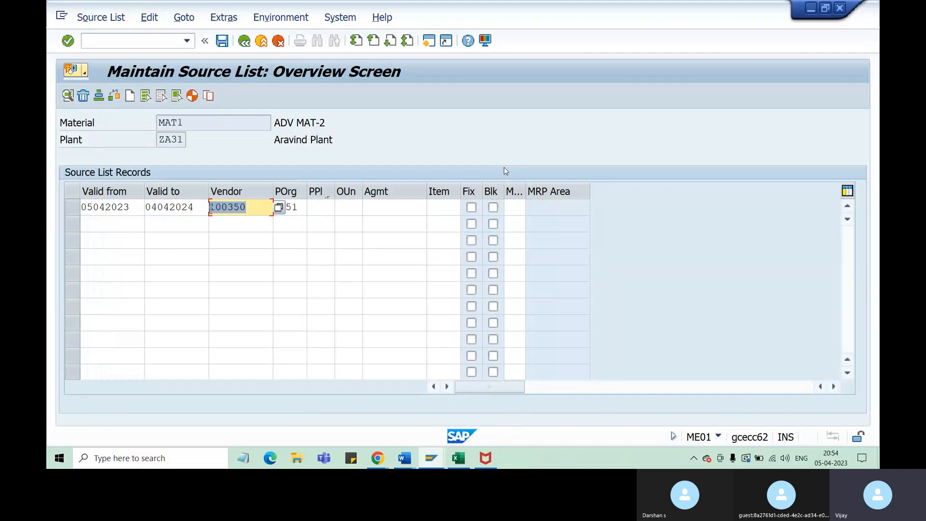
{"action": "key", "text": "BackSpace"}
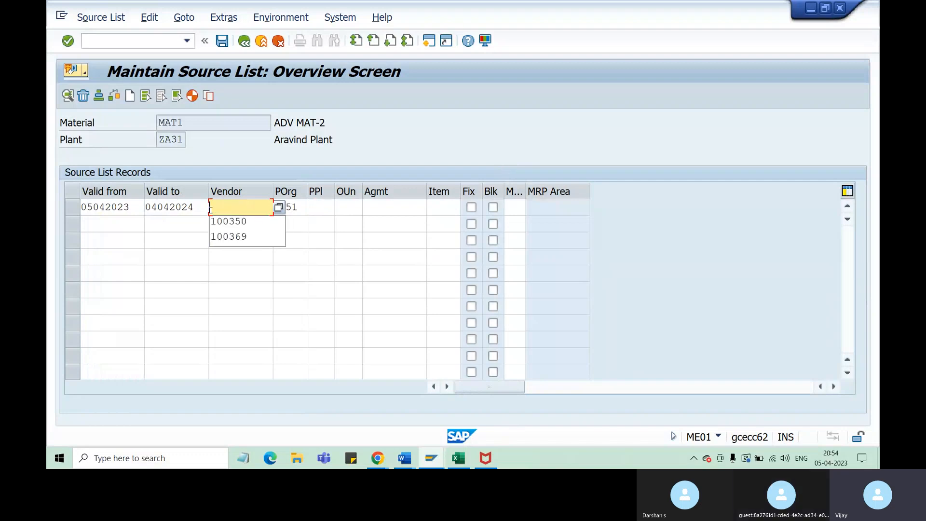
{"action": "left_click", "coordinate": [322, 206]}
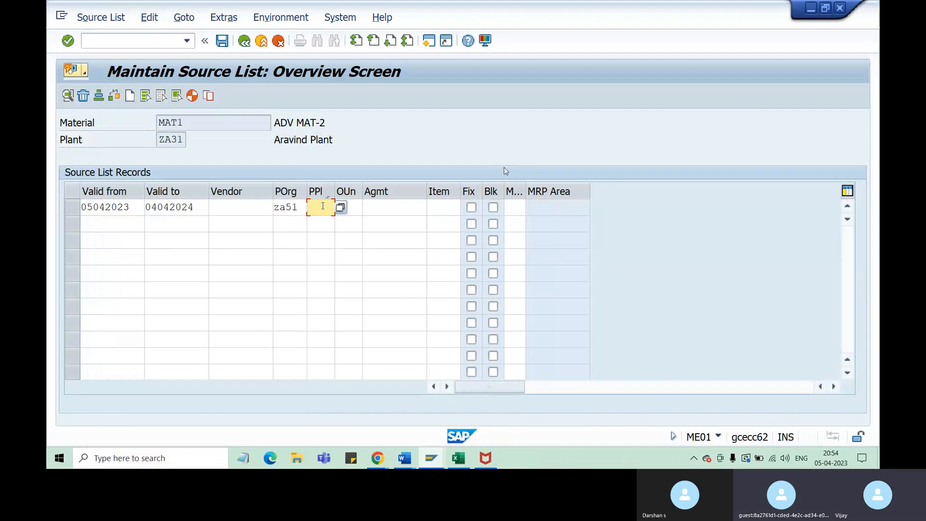
{"action": "left_click", "coordinate": [251, 206]}
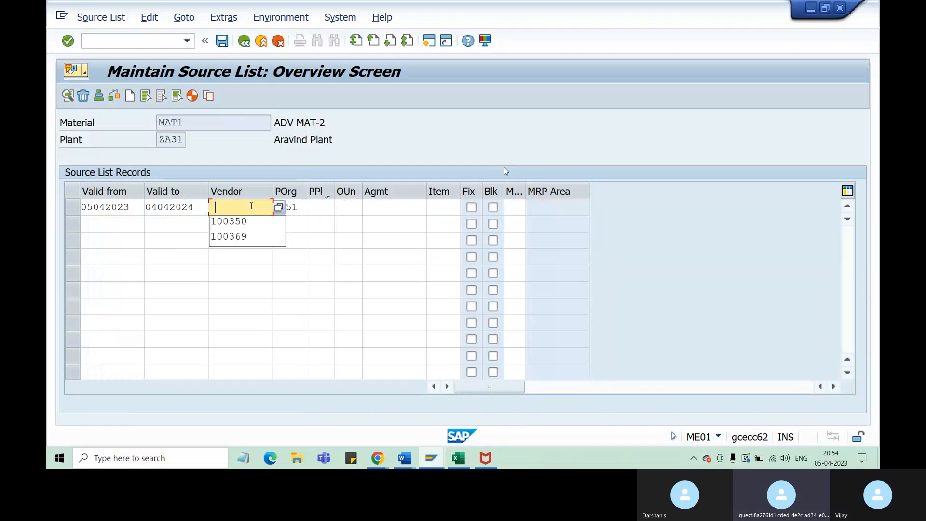
{"action": "left_click", "coordinate": [249, 223]}
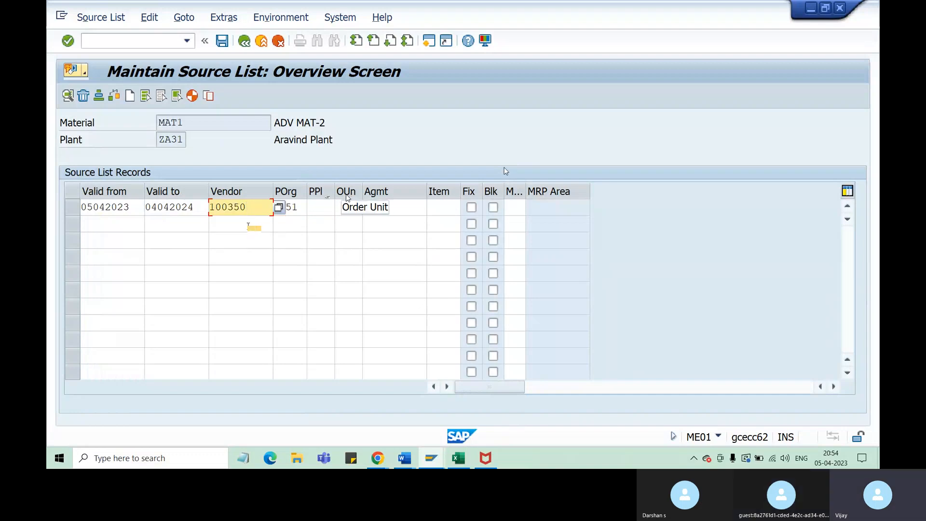
Set the first source list record's order unit to PC, leave the agreement empty and validate the record
{"action": "left_click", "coordinate": [346, 207]}
{"action": "type", "text": "pc"}
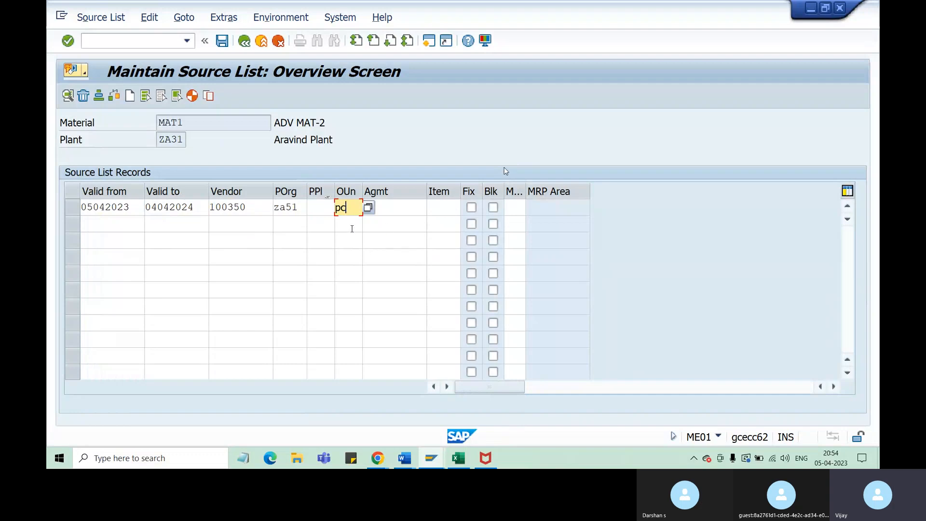
{"action": "left_click", "coordinate": [390, 228]}
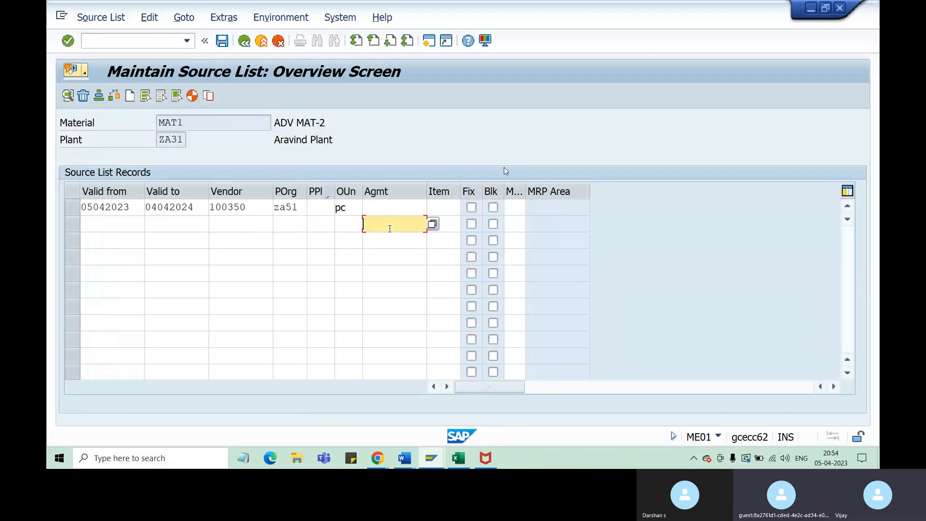
{"action": "left_click", "coordinate": [392, 208]}
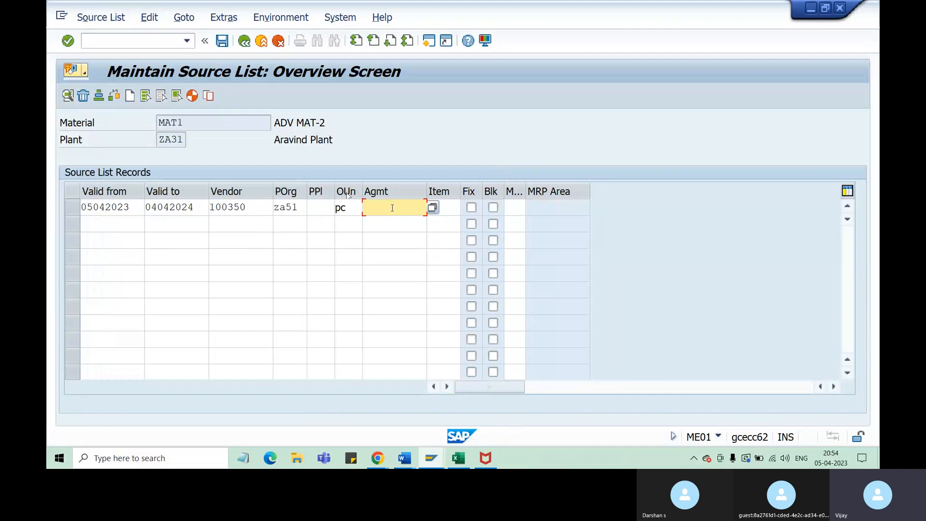
{"action": "left_click", "coordinate": [107, 213]}
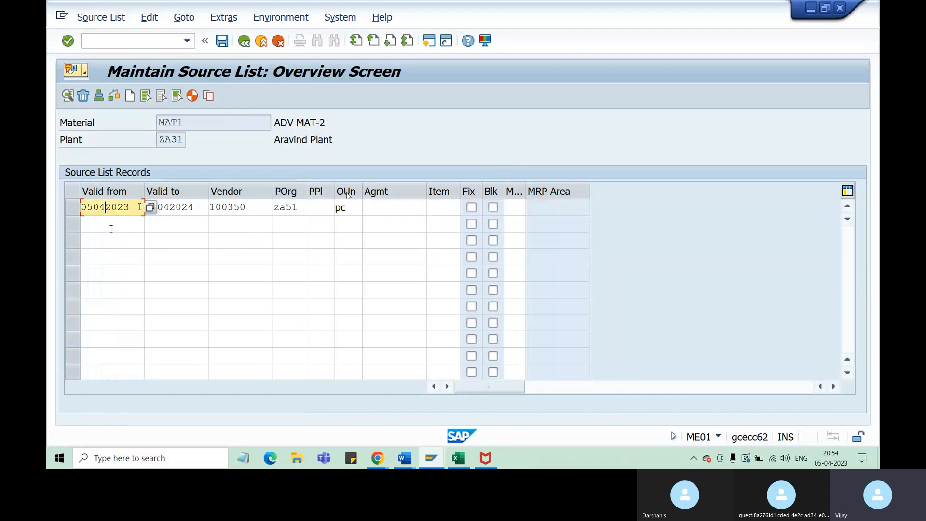
{"action": "left_click", "coordinate": [182, 207]}
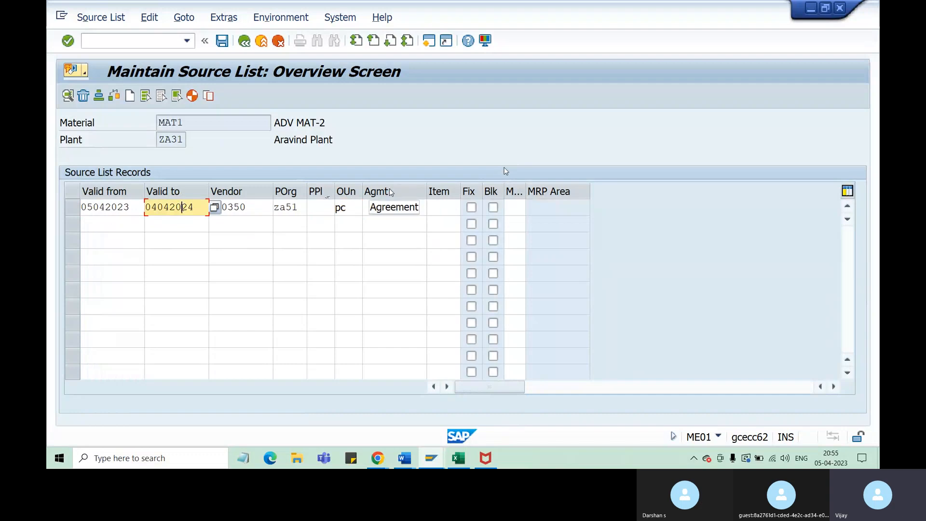
{"action": "left_click", "coordinate": [382, 208]}
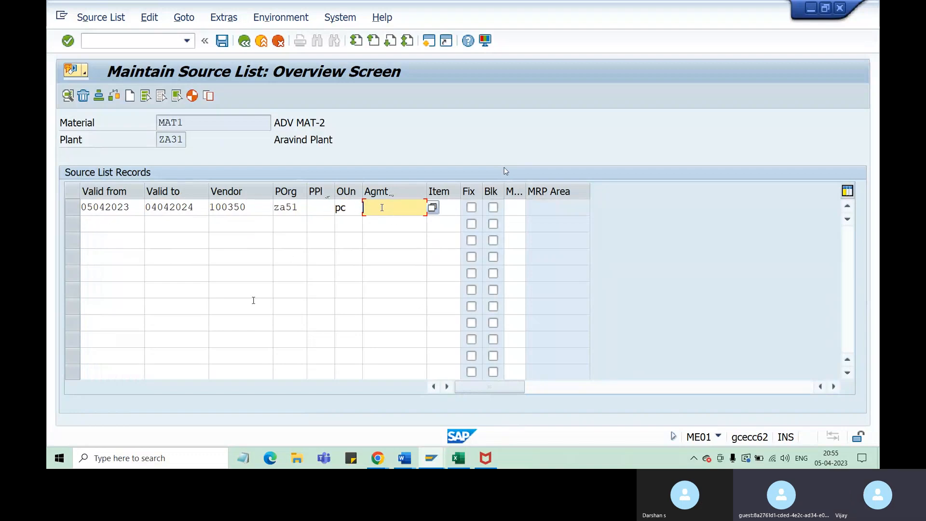
{"action": "key", "text": "Return"}
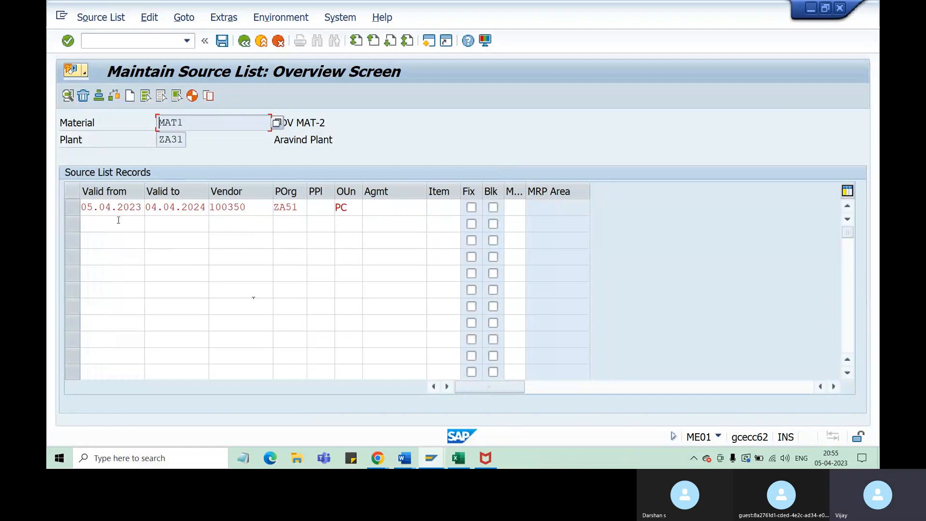
Start a second source list record with validity from 05.04.2024 to 04.04.2025
{"action": "left_click_drag", "start_coordinate": [147, 207], "coordinate": [207, 207]}
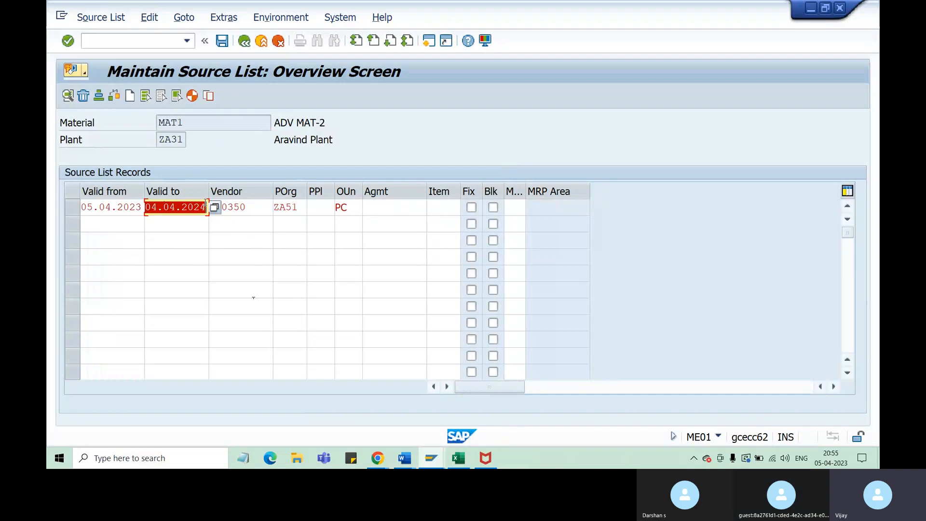
{"action": "key", "text": "Tab"}
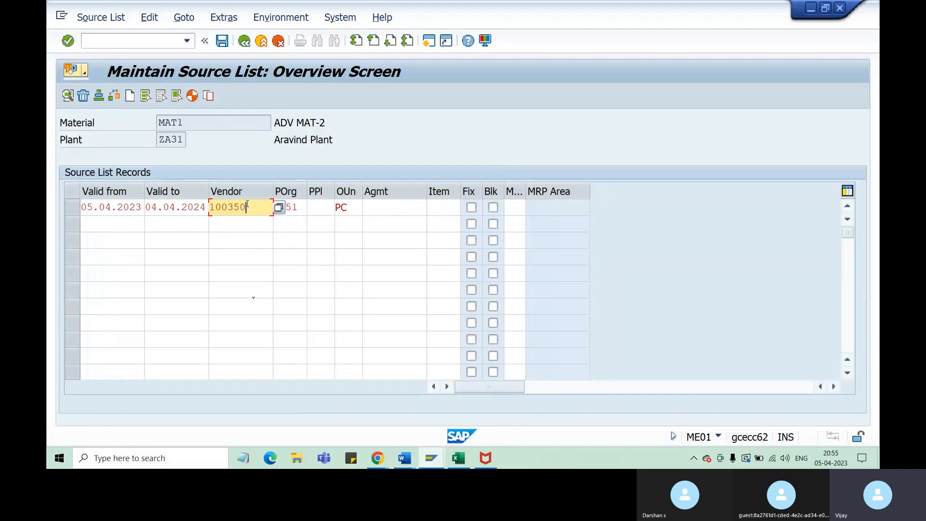
{"action": "left_click", "coordinate": [95, 224]}
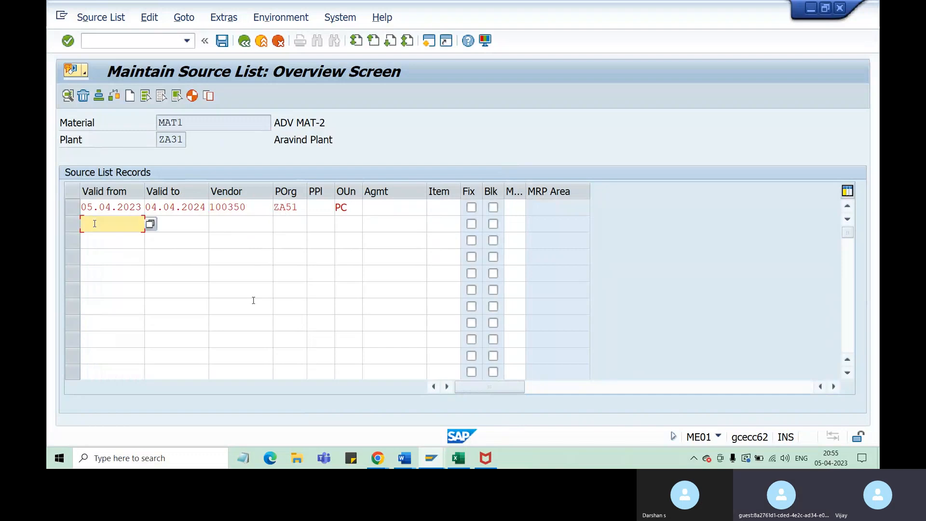
{"action": "type", "text": "05"}
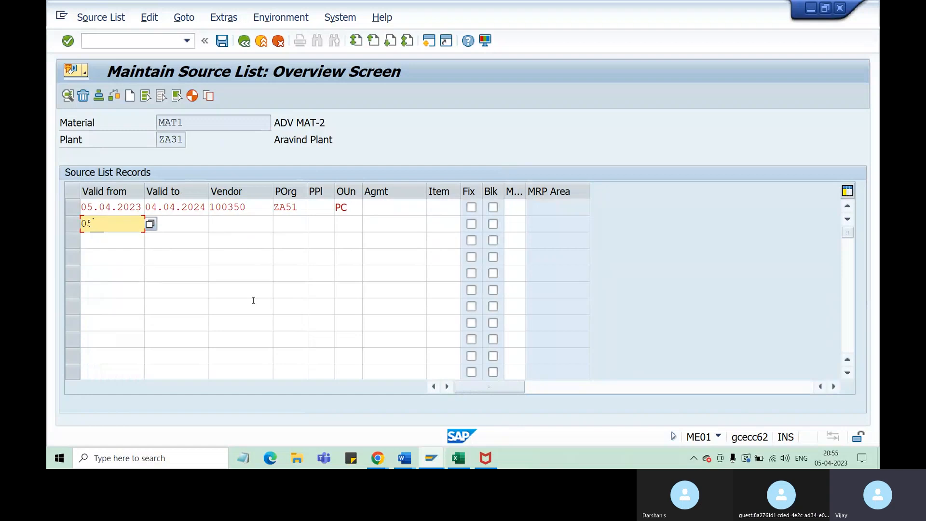
{"action": "type", "text": "042024"}
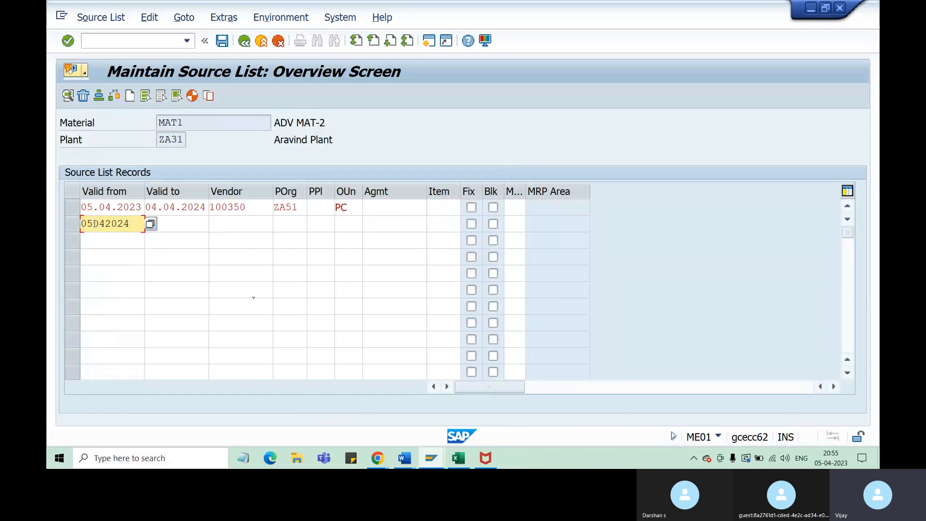
{"action": "key", "text": "Tab"}
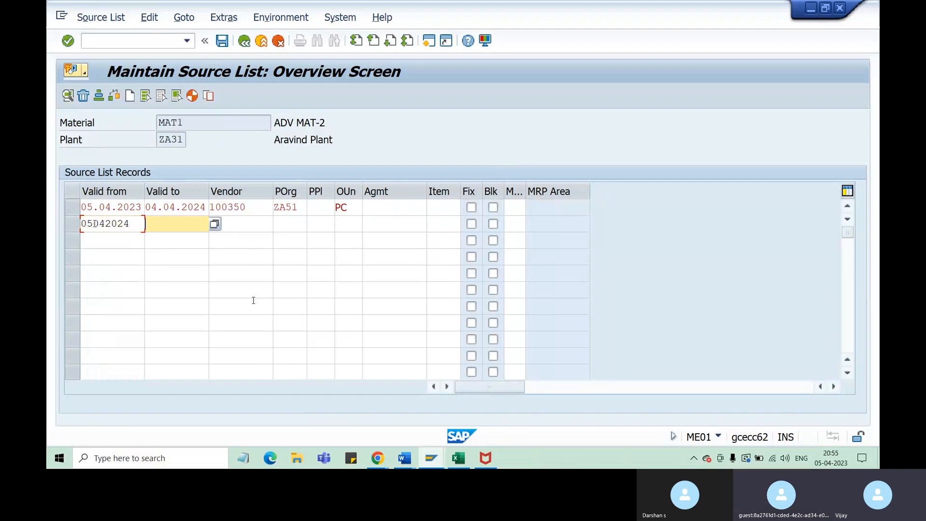
{"action": "type", "text": "04042025"}
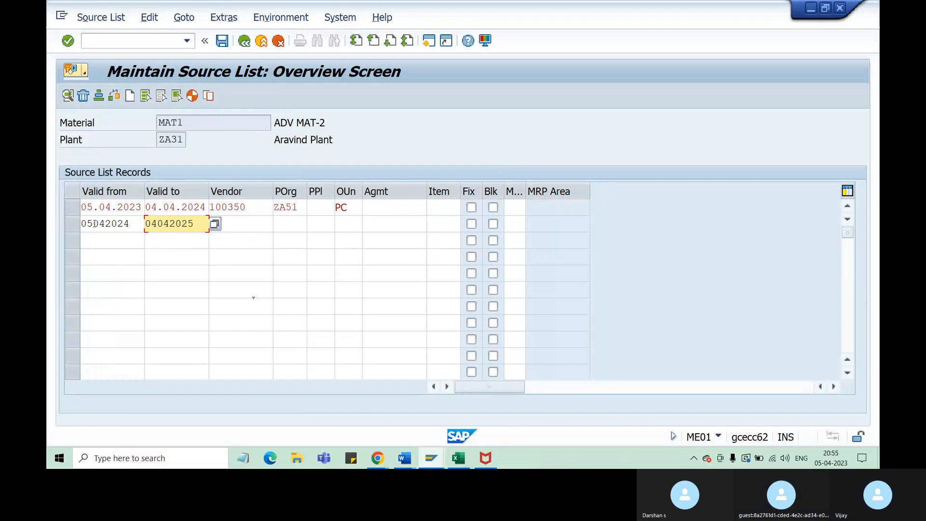
{"action": "key", "text": "Tab"}
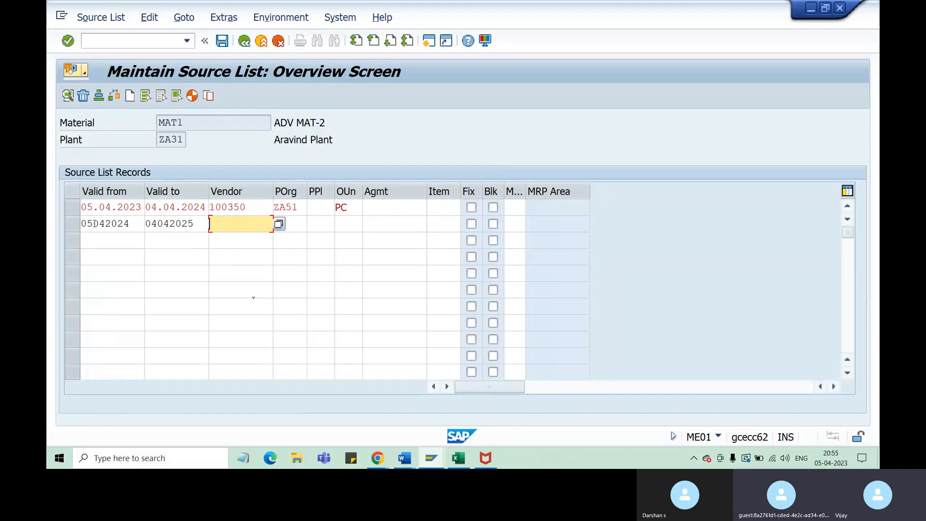
Assign vendor 100369 and purchasing organization ZA51 to the second source list record
{"action": "left_click", "coordinate": [233, 259]}
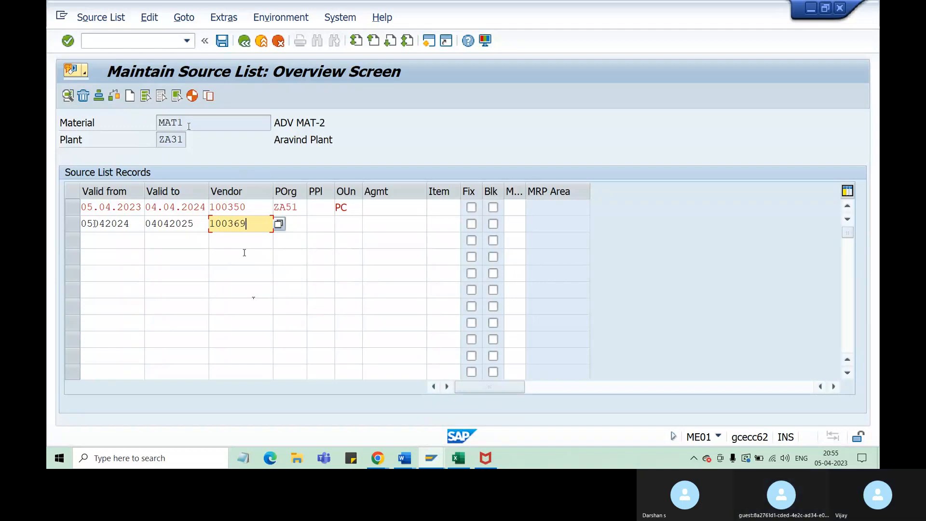
{"action": "left_click_drag", "start_coordinate": [184, 122], "coordinate": [157, 123]}
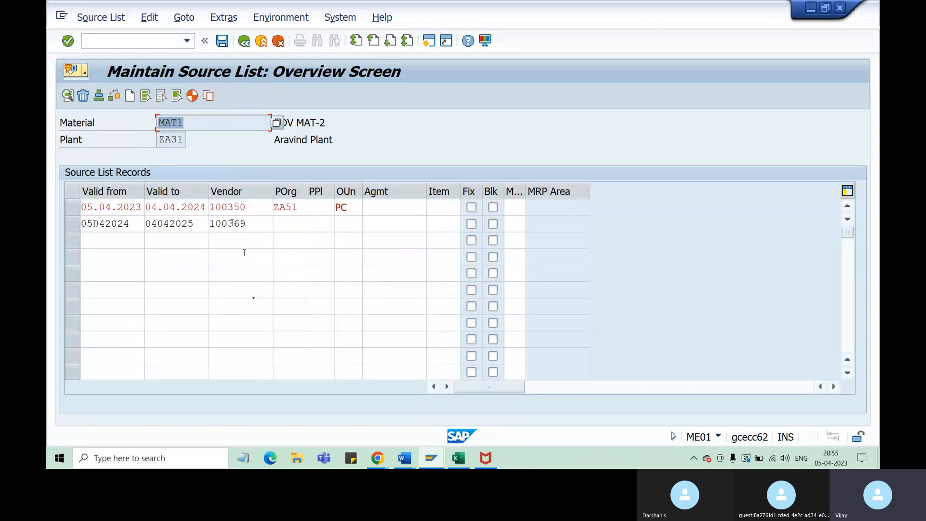
{"action": "left_click", "coordinate": [284, 222]}
{"action": "type", "text": "za"}
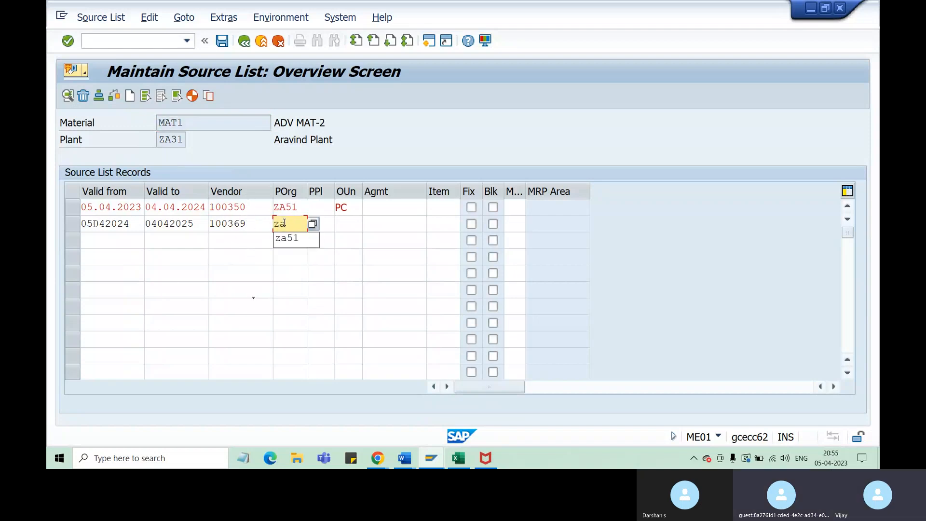
{"action": "type", "text": "51"}
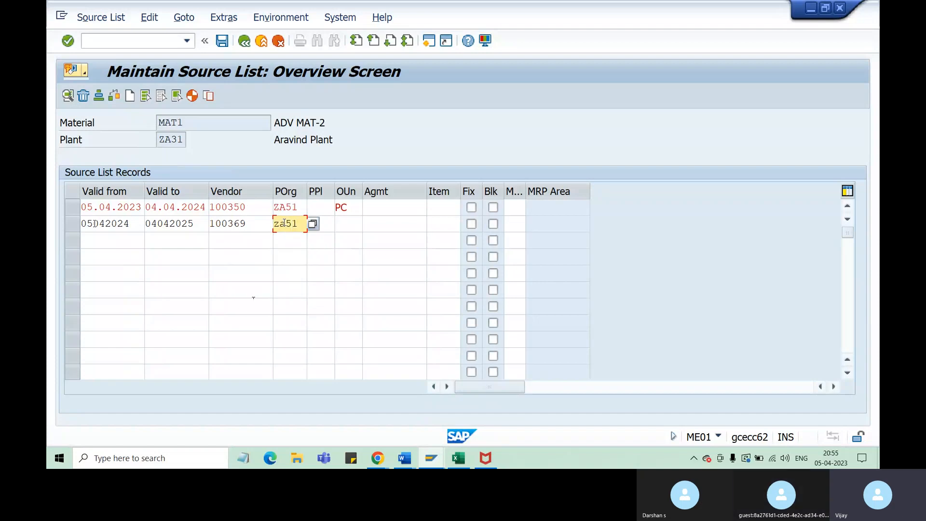
Try to set the second record's order unit to EA and validate the entry
{"action": "left_click", "coordinate": [354, 222]}
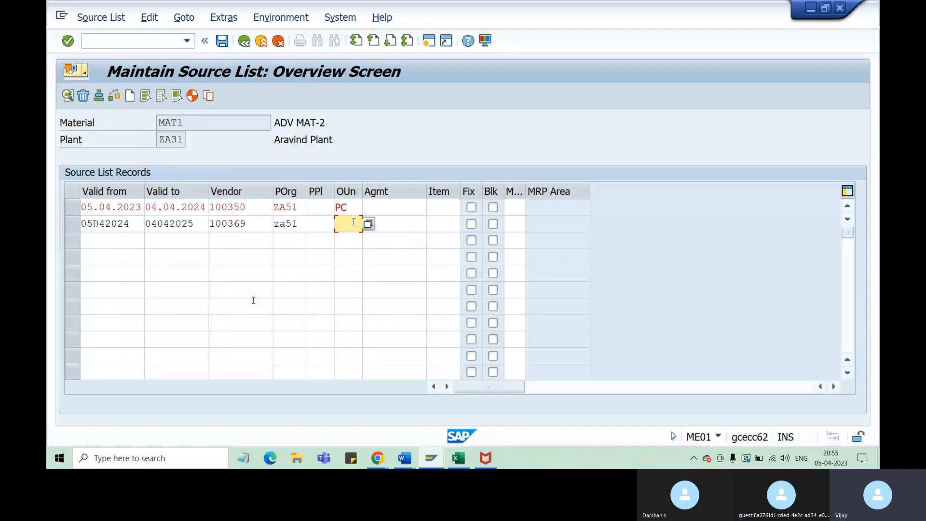
{"action": "type", "text": "ec"}
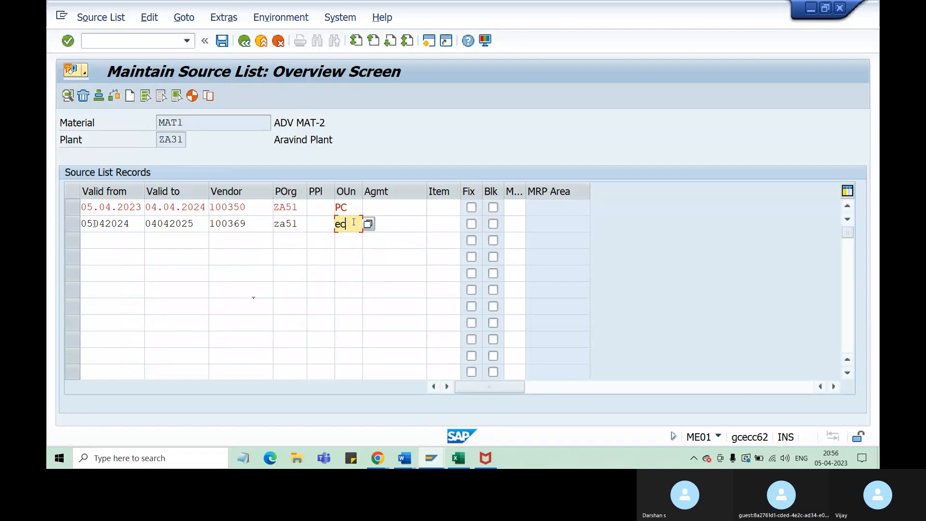
{"action": "key", "text": "BackSpace"}
{"action": "type", "text": "a"}
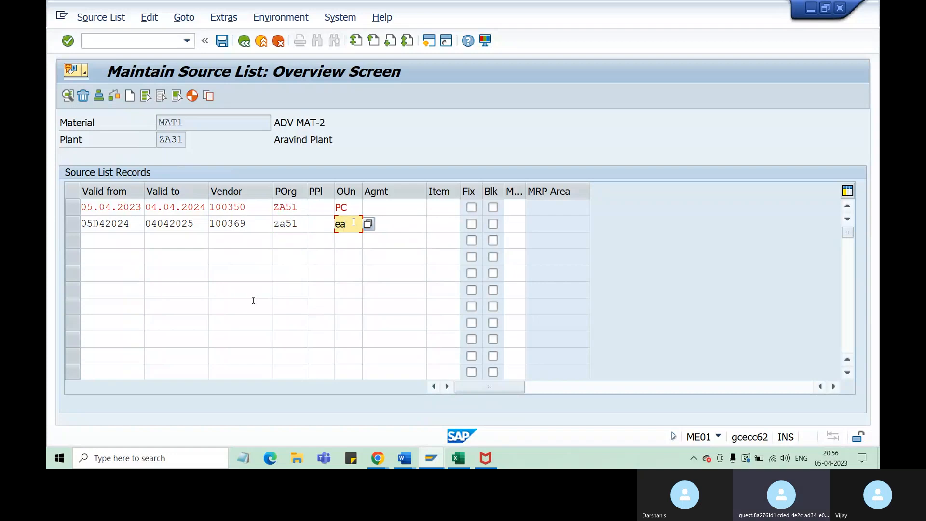
{"action": "key", "text": "Return"}
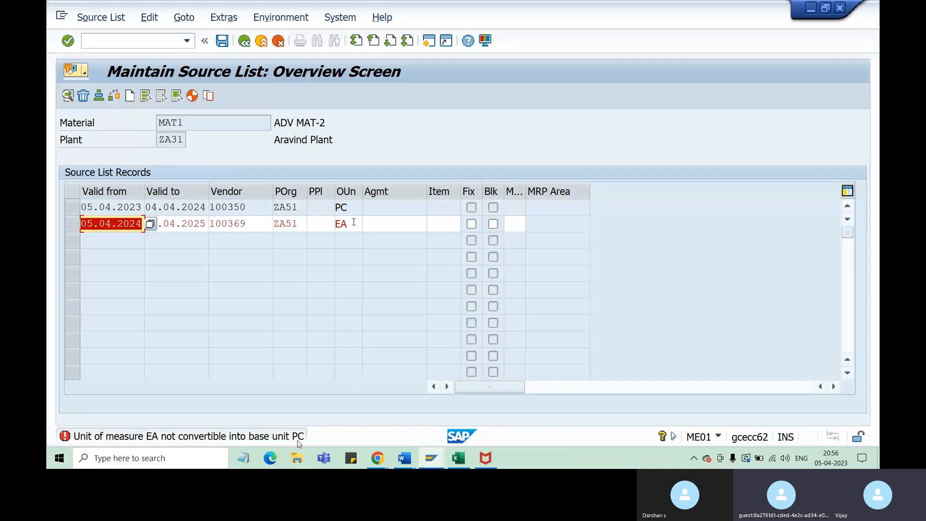
{"action": "right_click", "coordinate": [187, 124]}
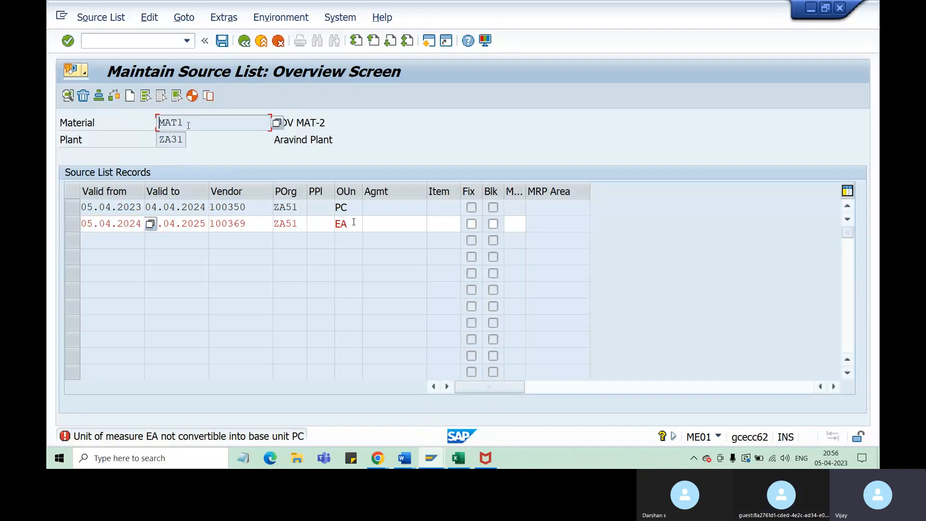
{"action": "left_click", "coordinate": [403, 274]}
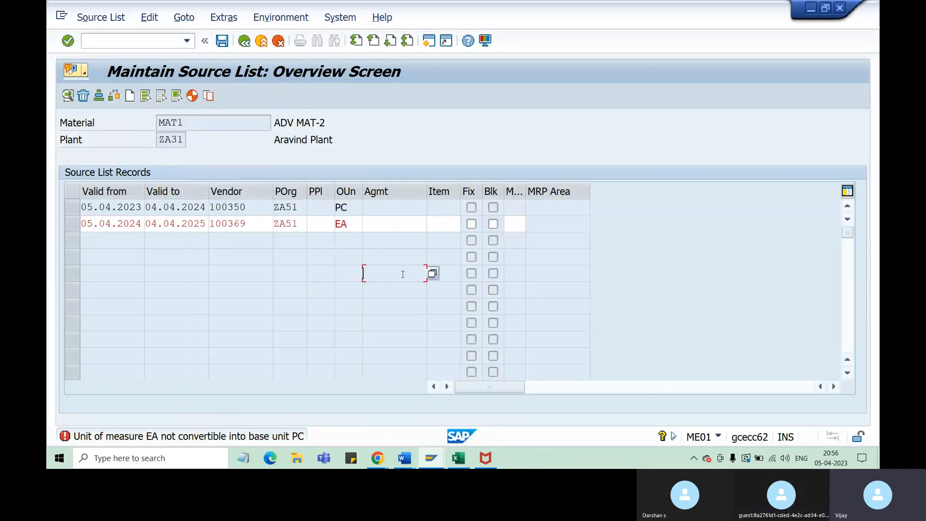
Set the second record's order unit to PC and validate the source list
{"action": "left_click", "coordinate": [347, 224]}
{"action": "key", "text": "BackSpace"}
{"action": "key", "text": "BackSpace"}
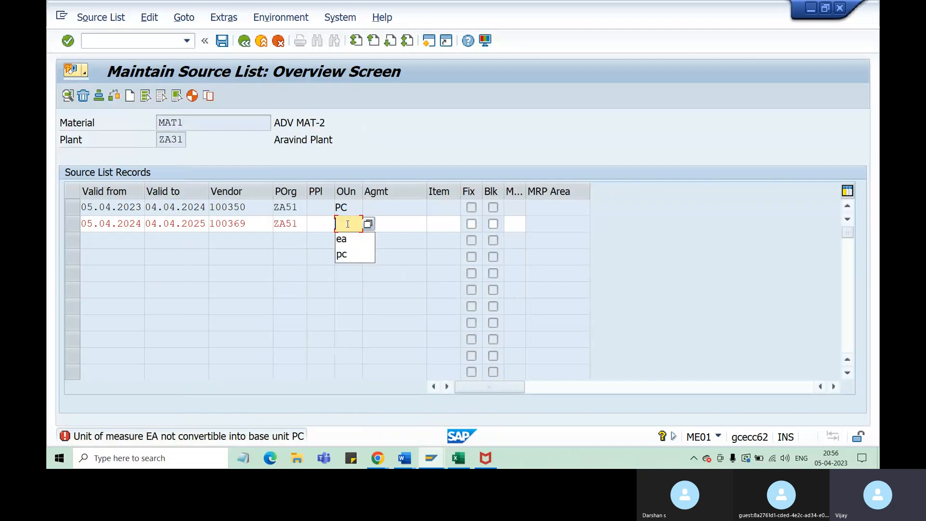
{"action": "type", "text": "pc"}
{"action": "key", "text": "Return"}
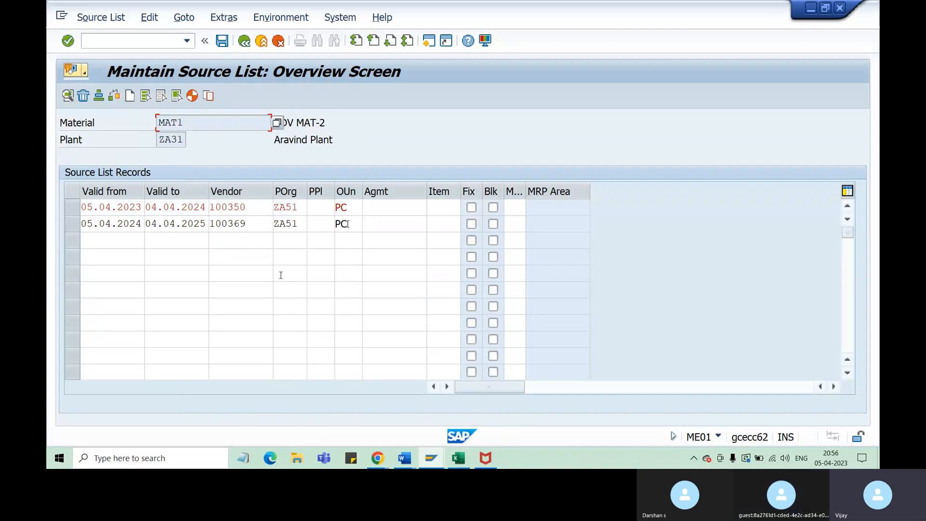
{"action": "left_click", "coordinate": [108, 207]}
{"action": "left_click_drag", "start_coordinate": [108, 207], "coordinate": [169, 210]}
{"action": "left_click", "coordinate": [149, 254]}
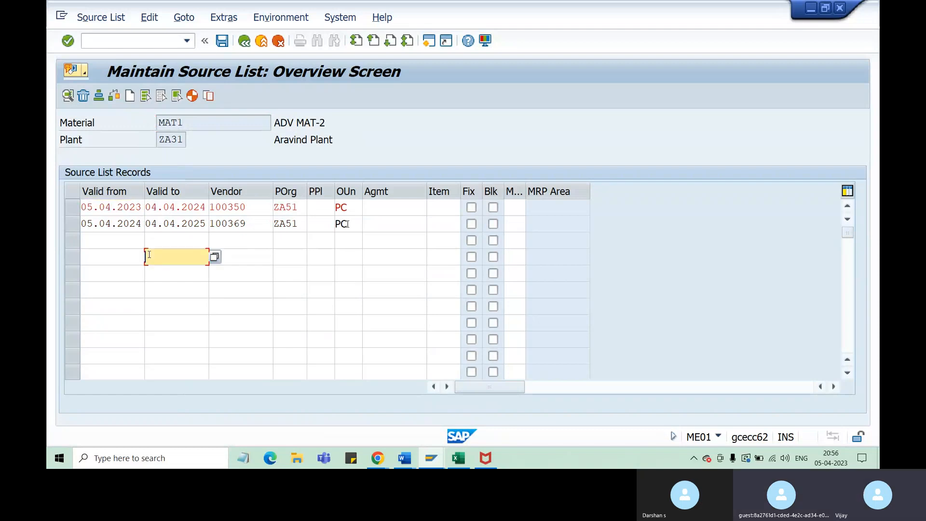
{"action": "left_click", "coordinate": [199, 208]}
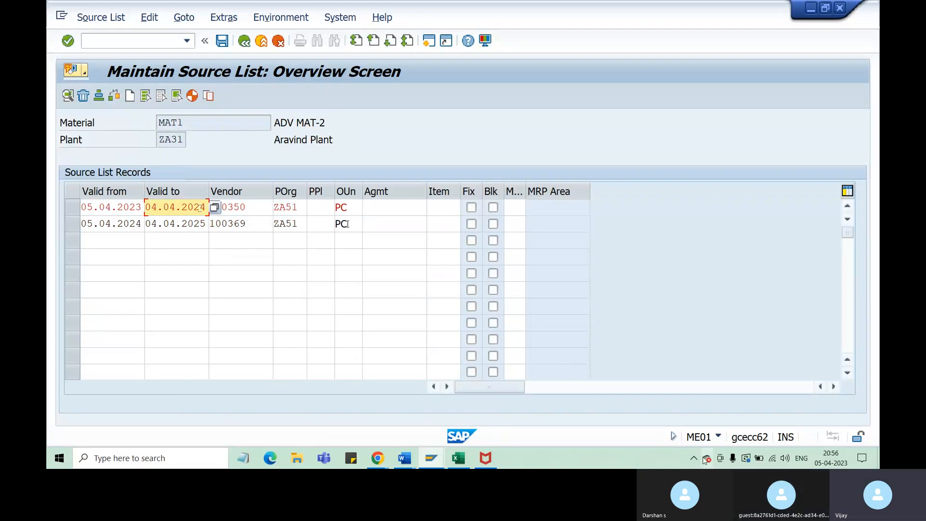
Set the first source list record's valid-from date to 01.03.2023 and validate the entry
{"action": "right_click", "coordinate": [93, 208]}
{"action": "key", "text": "Escape"}
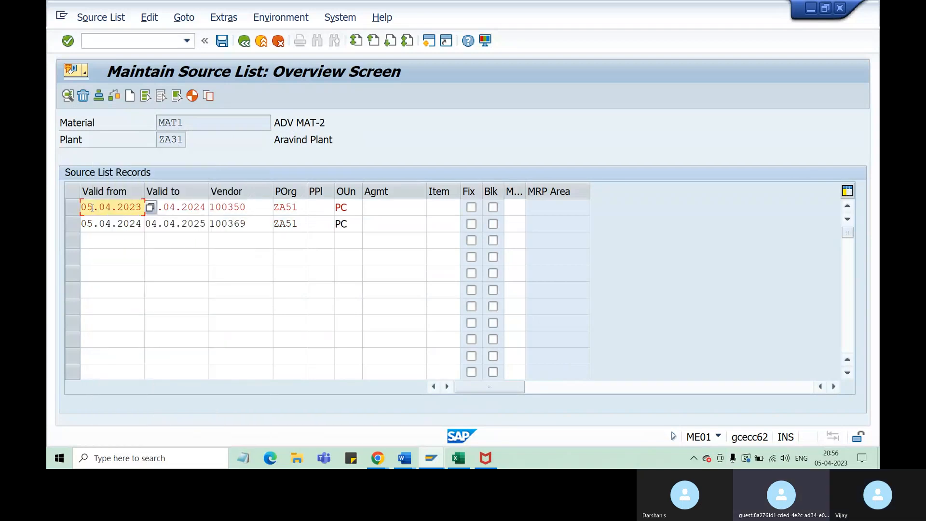
{"action": "key", "text": "BackSpace"}
{"action": "type", "text": "1"}
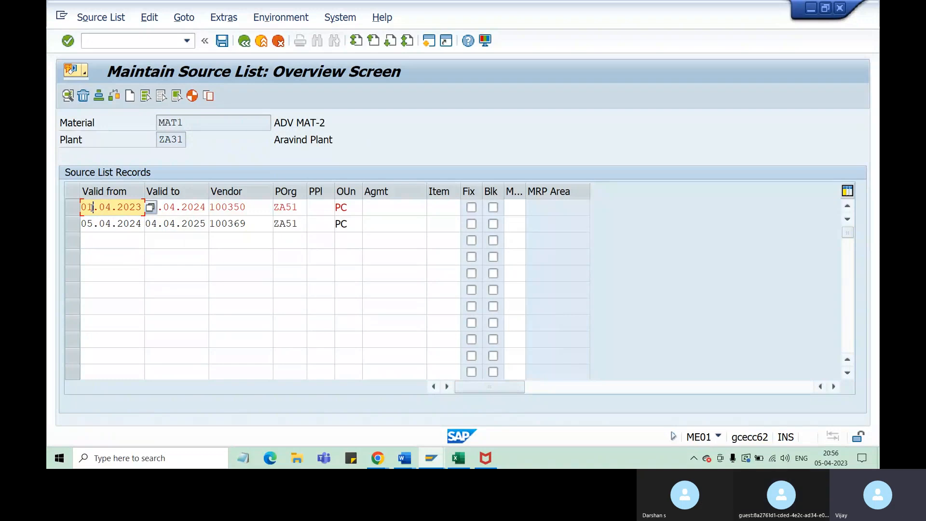
{"action": "left_click", "coordinate": [111, 208]}
{"action": "key", "text": "BackSpace"}
{"action": "type", "text": "3"}
{"action": "key", "text": "Return"}
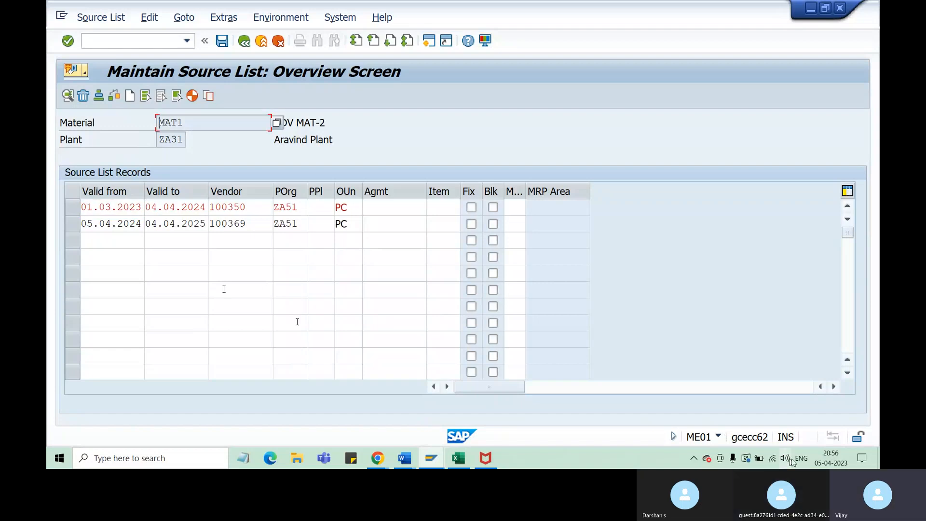
Compare the validity periods and assigned vendors of the two source list records
{"action": "right_click", "coordinate": [107, 205]}
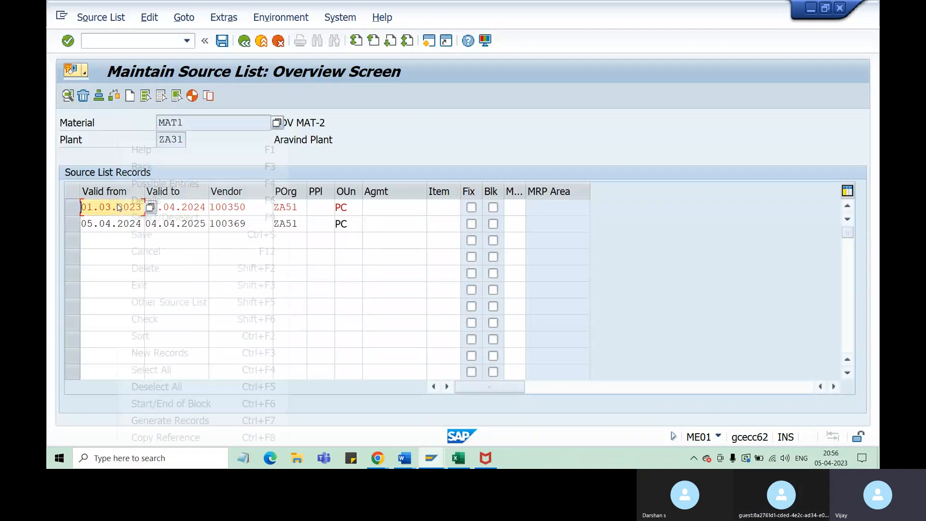
{"action": "left_click", "coordinate": [108, 207]}
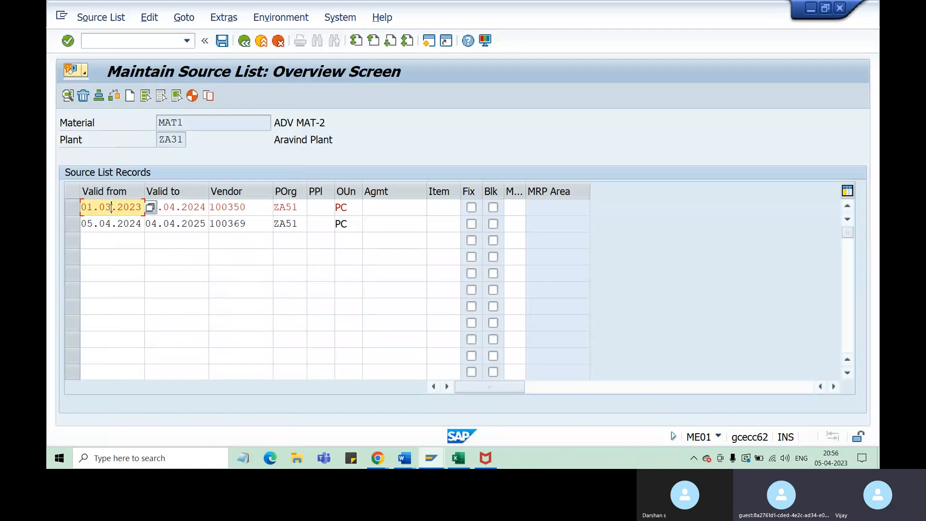
{"action": "left_click", "coordinate": [193, 209]}
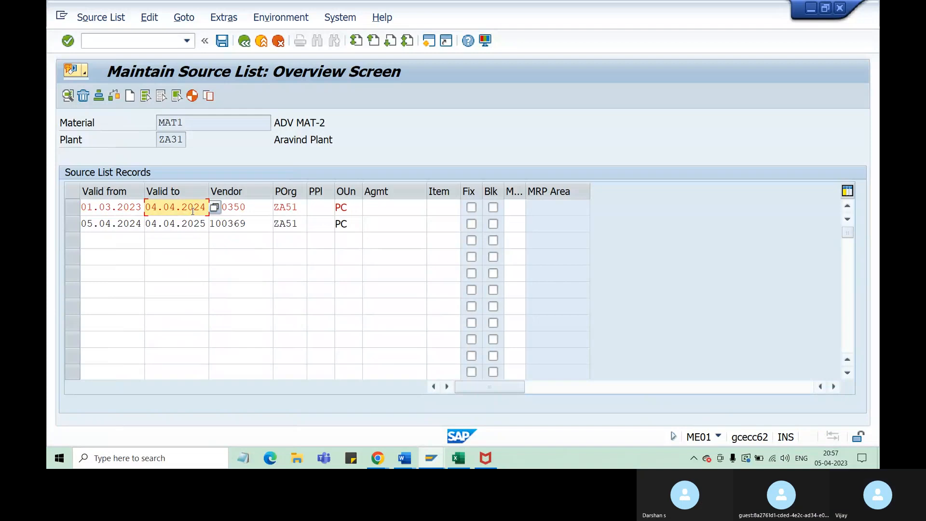
{"action": "left_click", "coordinate": [251, 209]}
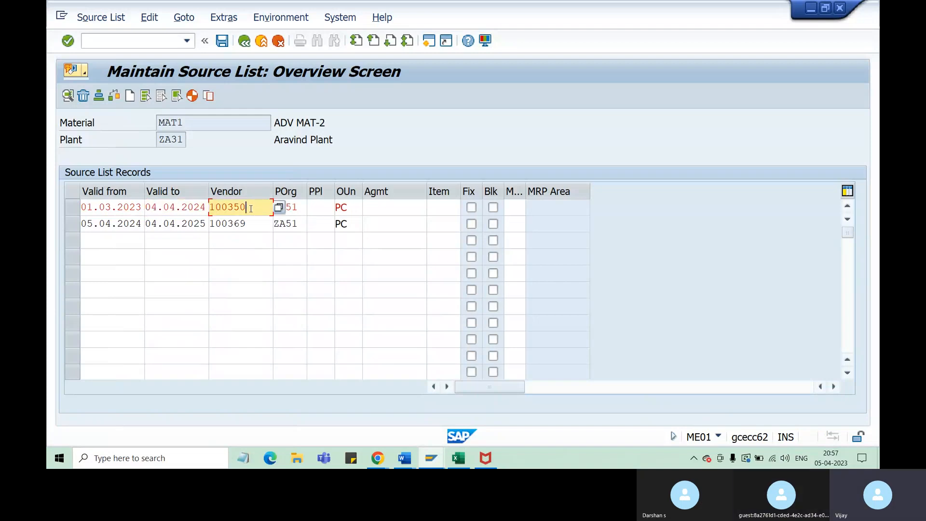
{"action": "left_click", "coordinate": [253, 224]}
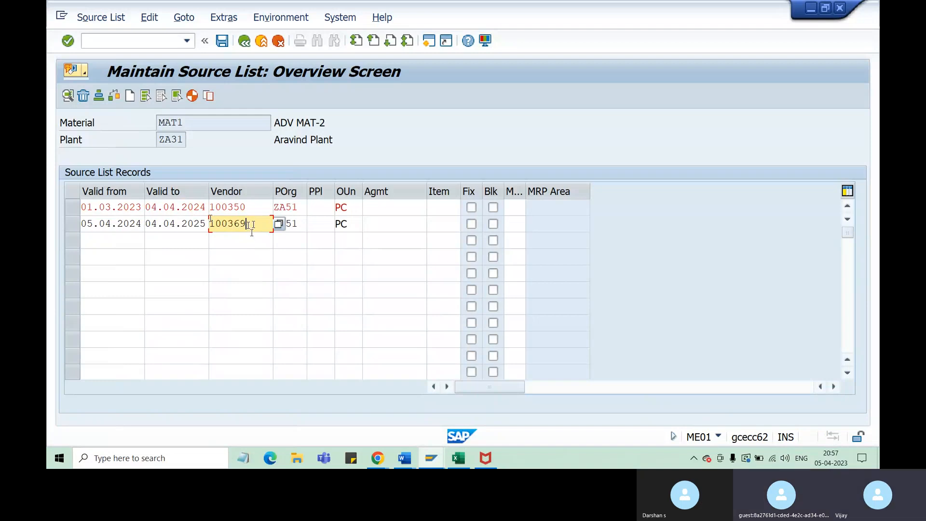
{"action": "right_click", "coordinate": [252, 227]}
{"action": "left_click", "coordinate": [229, 225]}
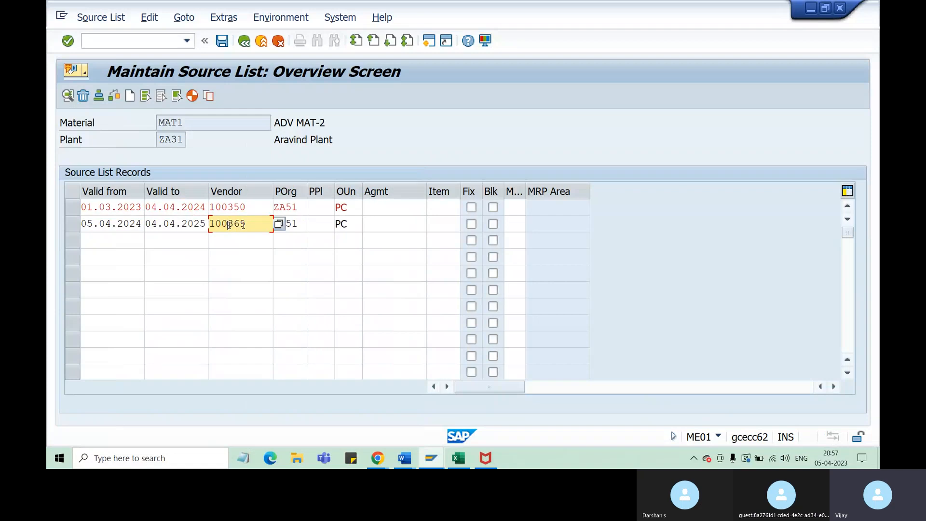
{"action": "left_click_drag", "start_coordinate": [246, 224], "coordinate": [221, 225]}
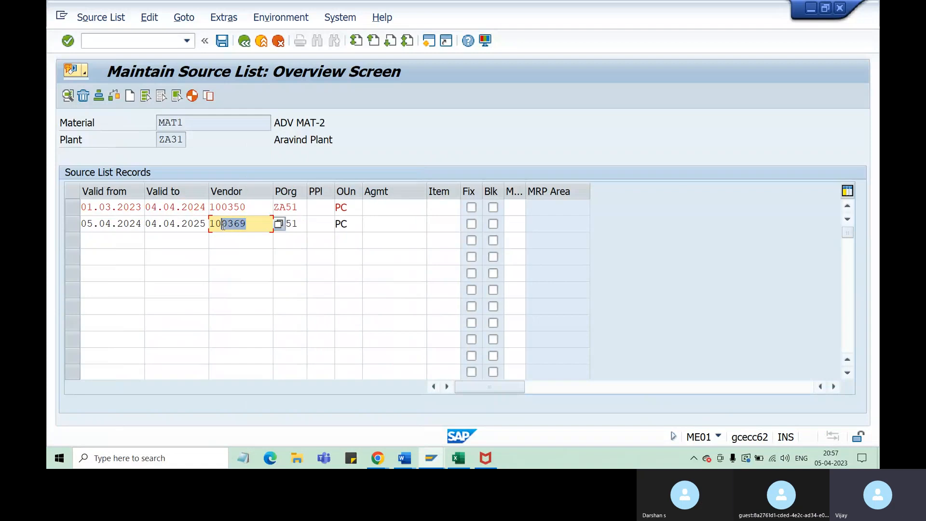
{"action": "left_click", "coordinate": [136, 224]}
{"action": "left_click", "coordinate": [195, 223]}
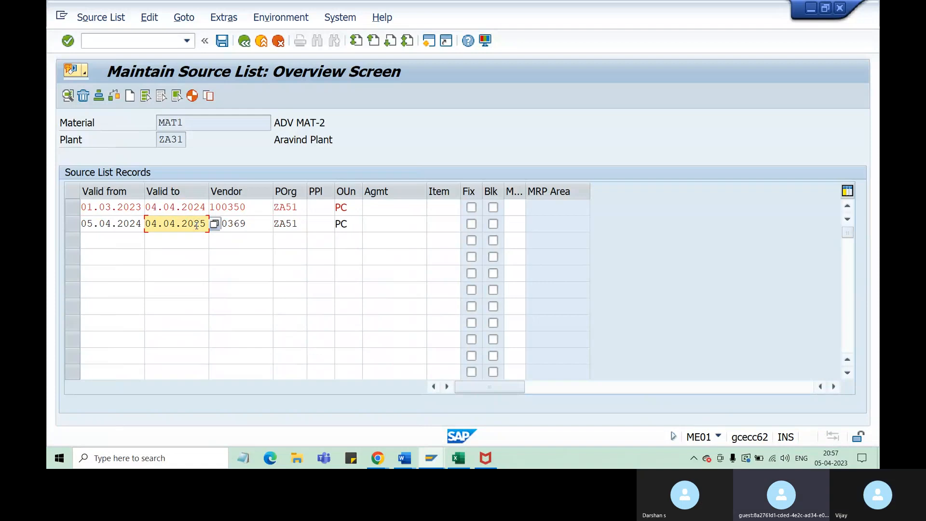
{"action": "left_click", "coordinate": [260, 228]}
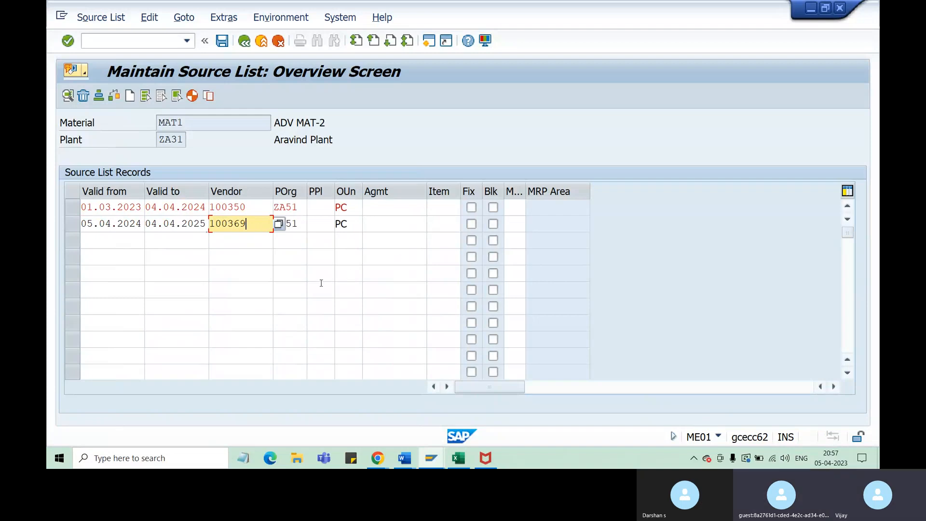
Review the second record's vendor assignment against material MAT1 and recheck the source list
{"action": "key", "text": "shift+Left"}
{"action": "key", "text": "shift+Left"}
{"action": "key", "text": "shift+Left"}
{"action": "key", "text": "shift+Left"}
{"action": "key", "text": "shift+Left"}
{"action": "key", "text": "shift+Left"}
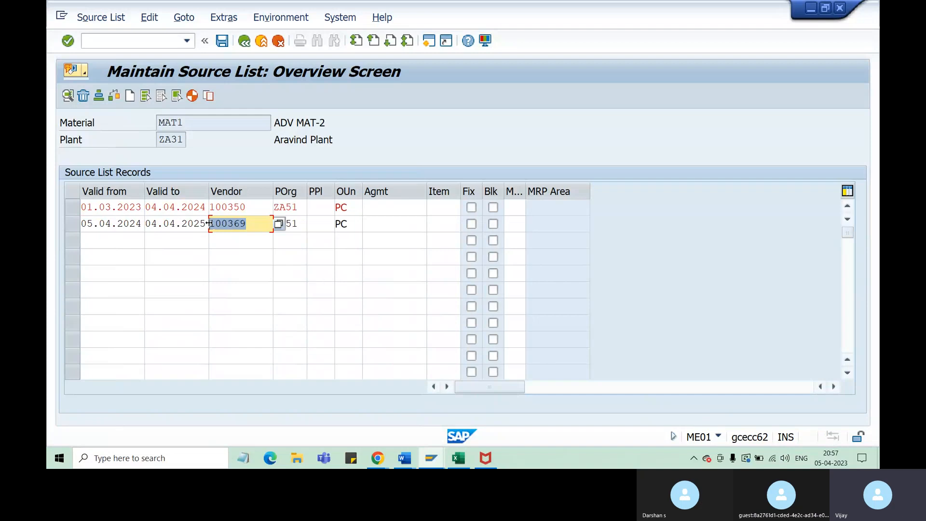
{"action": "left_click", "coordinate": [248, 224]}
{"action": "left_click", "coordinate": [195, 122]}
{"action": "left_click_drag", "start_coordinate": [194, 122], "coordinate": [165, 125]}
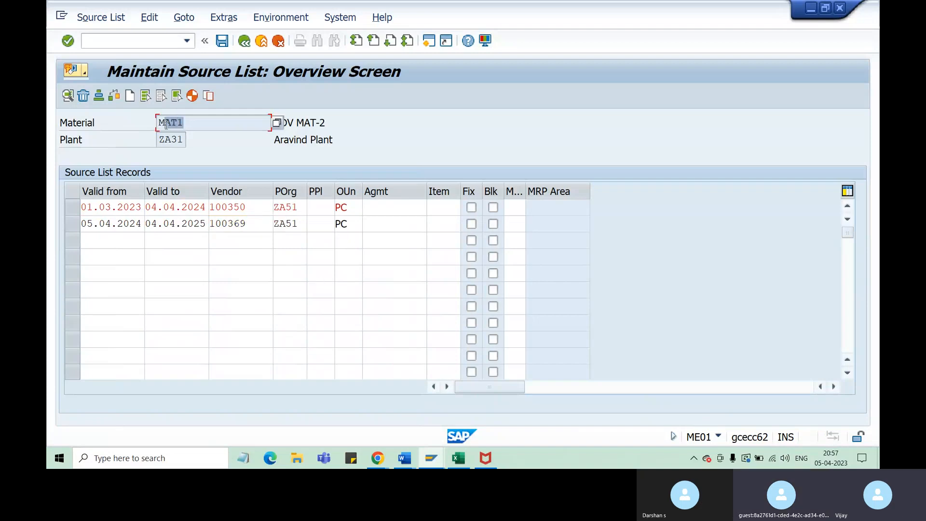
{"action": "left_click", "coordinate": [188, 124]}
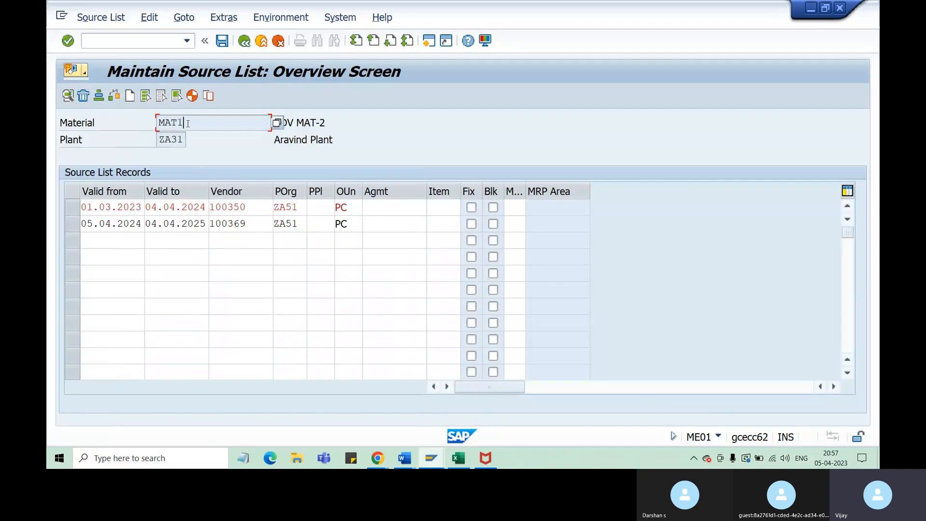
{"action": "right_click", "coordinate": [188, 124]}
{"action": "left_click", "coordinate": [164, 124]}
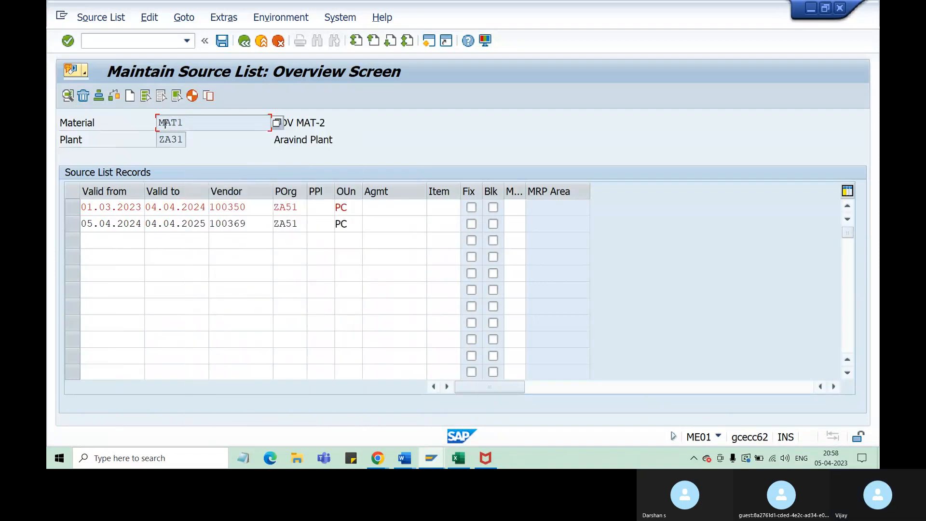
{"action": "left_click", "coordinate": [254, 224]}
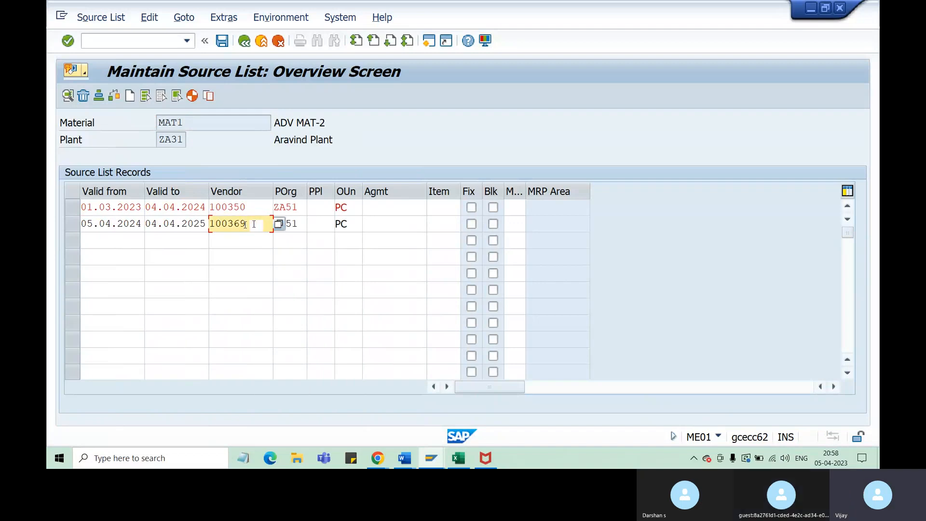
{"action": "right_click", "coordinate": [249, 224]}
{"action": "left_click", "coordinate": [224, 224]}
{"action": "right_click", "coordinate": [245, 226]}
{"action": "left_click", "coordinate": [238, 227]}
{"action": "double_click", "coordinate": [238, 228]}
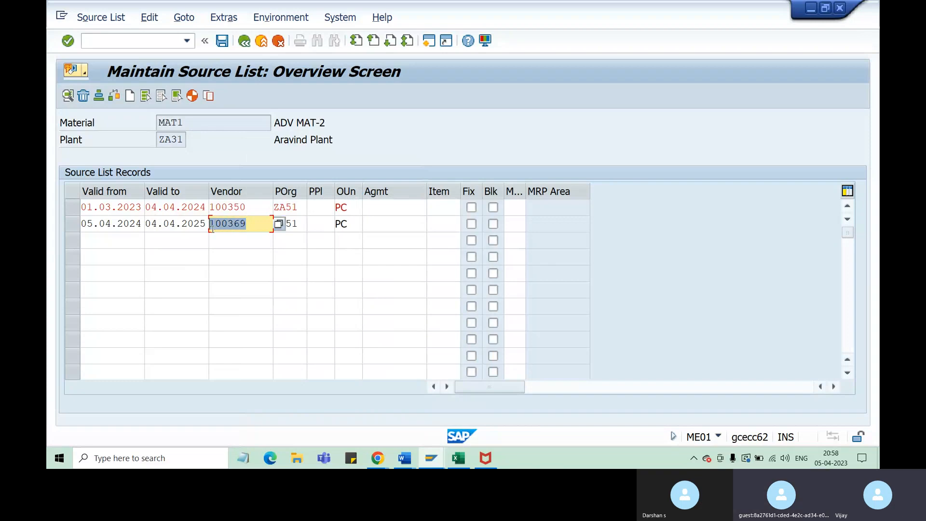
{"action": "left_click", "coordinate": [253, 224]}
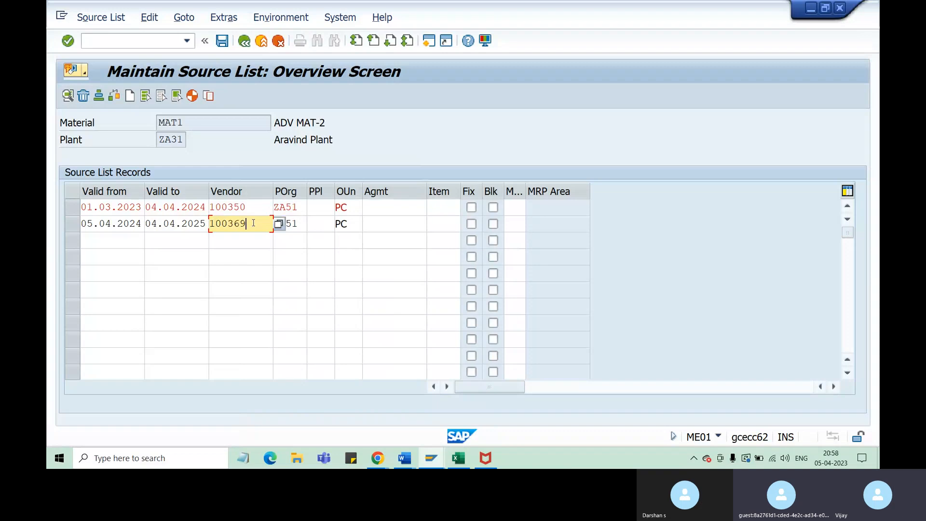
{"action": "key", "text": "Return"}
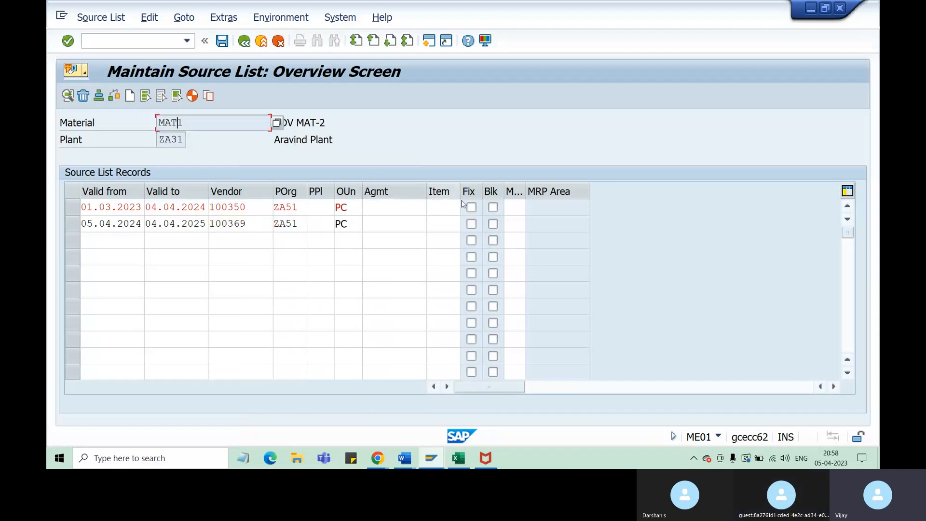
Block the second record's vendor as a source of supply for MAT1
{"action": "left_click", "coordinate": [494, 224]}
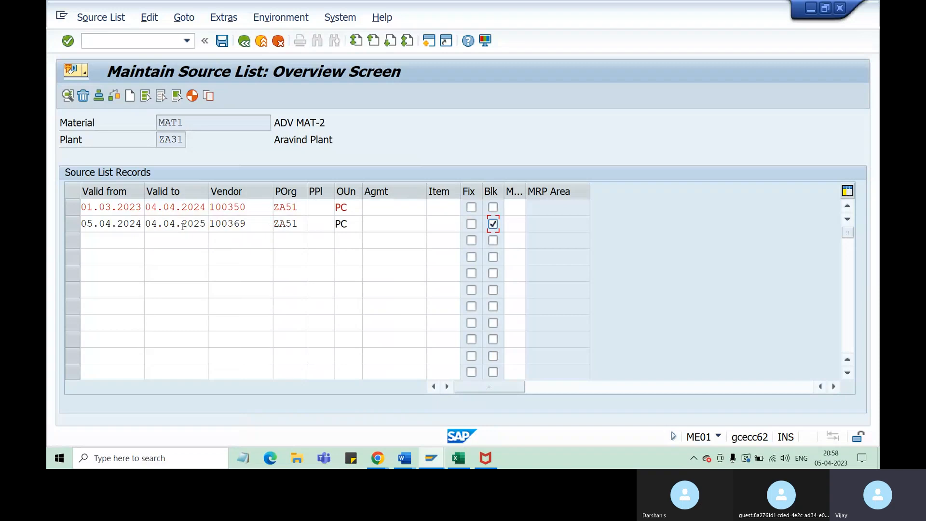
{"action": "left_click", "coordinate": [246, 223]}
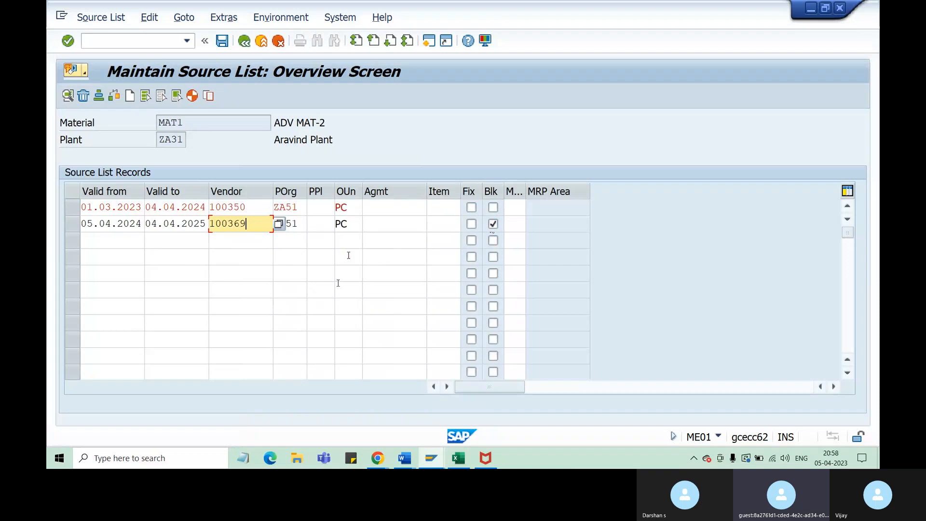
{"action": "right_click", "coordinate": [188, 123]}
{"action": "left_click", "coordinate": [171, 123]}
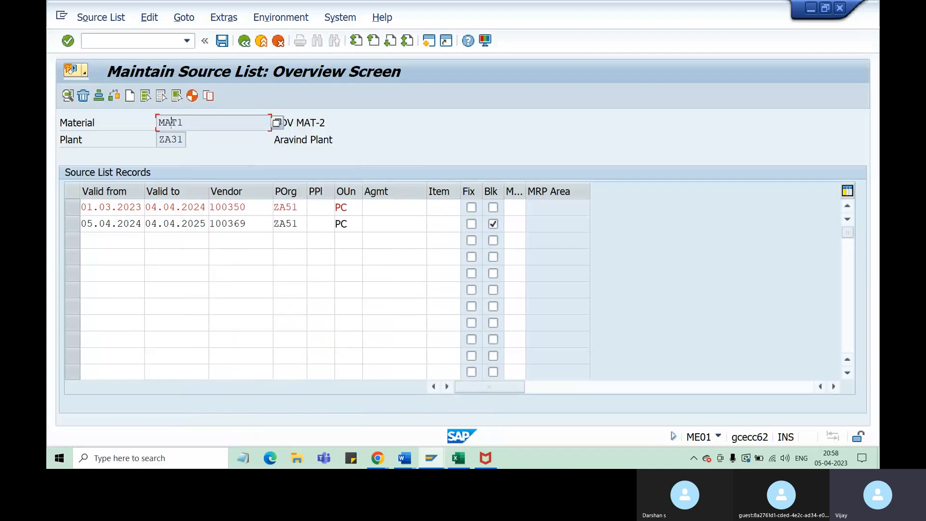
{"action": "left_click_drag", "start_coordinate": [185, 123], "coordinate": [156, 125]}
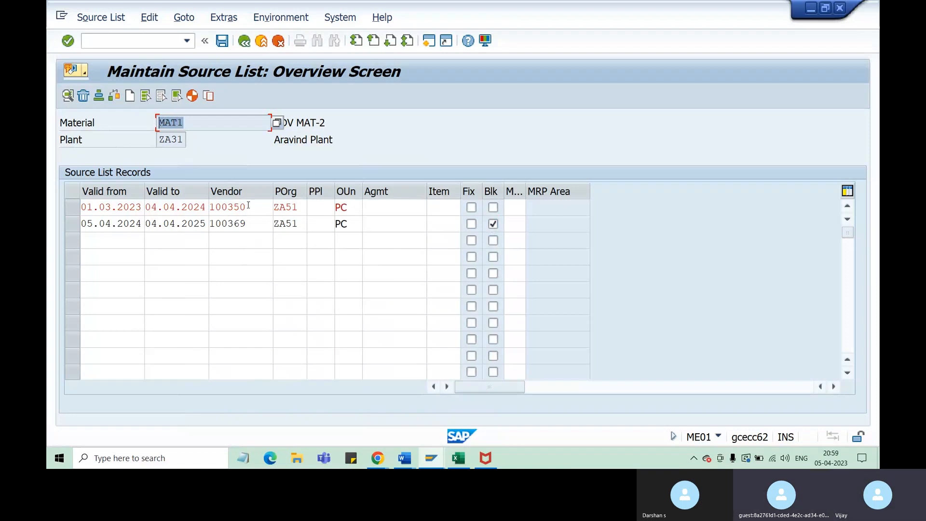
Mark the first record's vendor as the fixed source of supply for MAT1
{"action": "left_click_drag", "start_coordinate": [248, 206], "coordinate": [211, 207]}
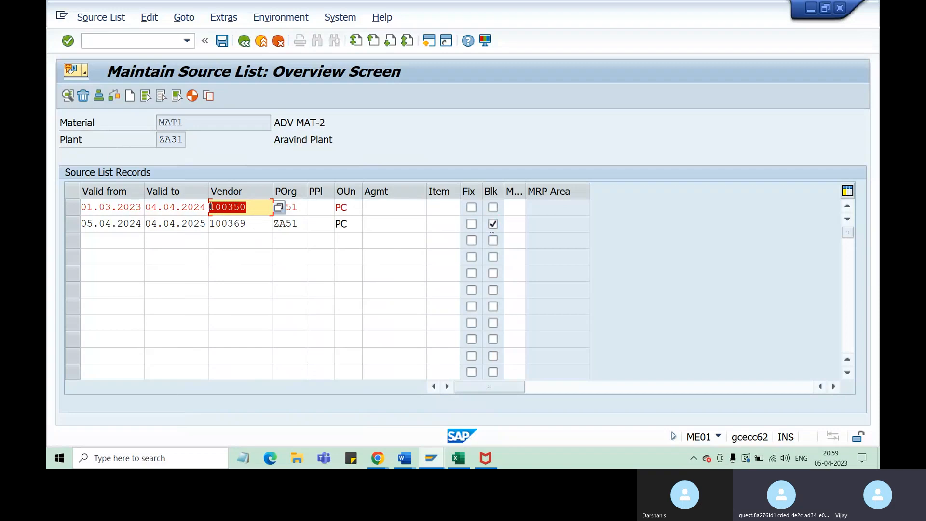
{"action": "left_click", "coordinate": [472, 208]}
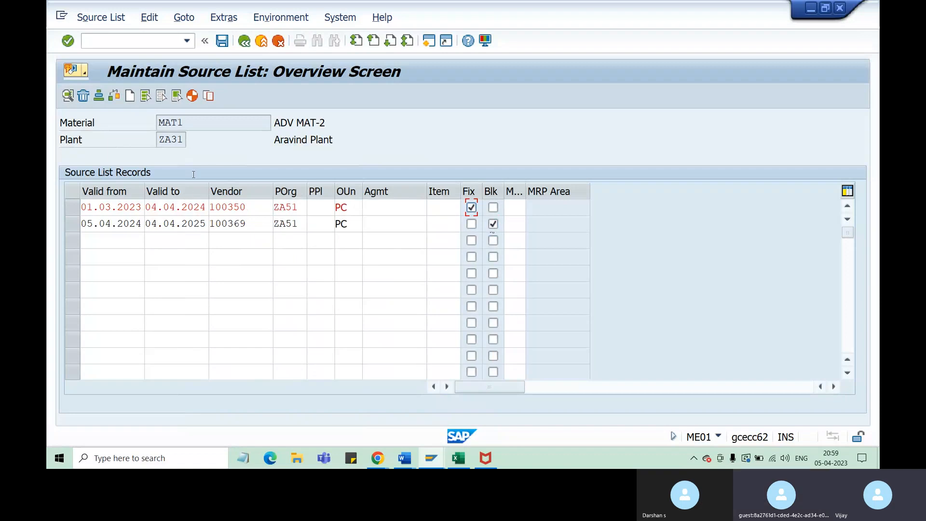
{"action": "left_click_drag", "start_coordinate": [187, 123], "coordinate": [159, 124]}
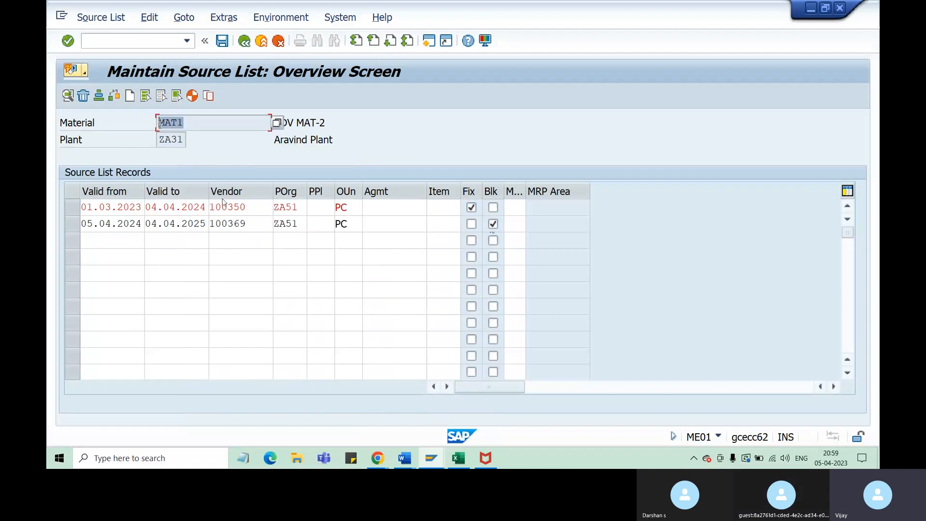
{"action": "left_click_drag", "start_coordinate": [247, 208], "coordinate": [210, 208]}
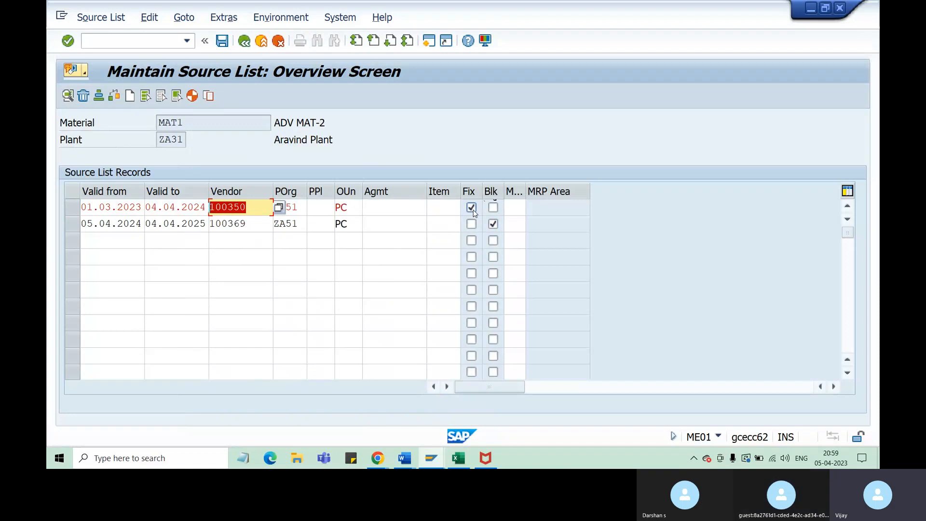
{"action": "left_click", "coordinate": [199, 123]}
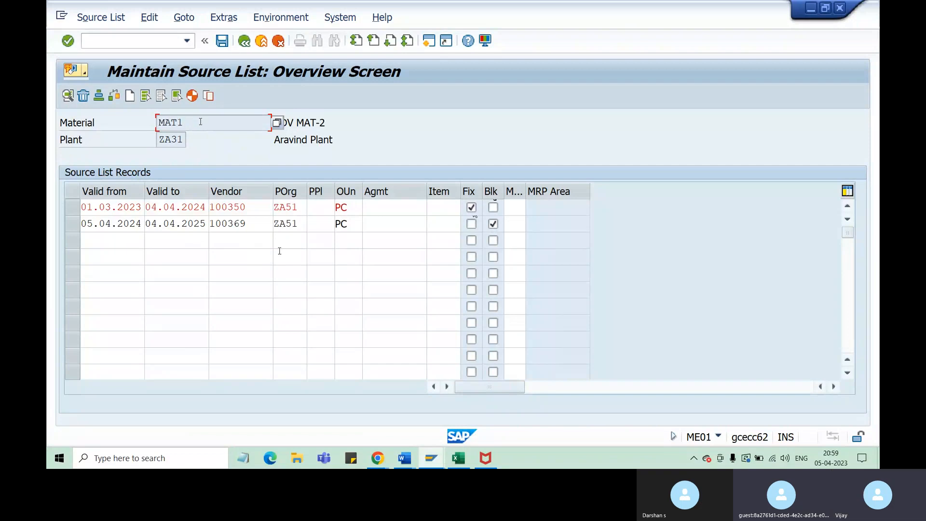
{"action": "left_click", "coordinate": [252, 210]}
{"action": "left_click", "coordinate": [252, 221]}
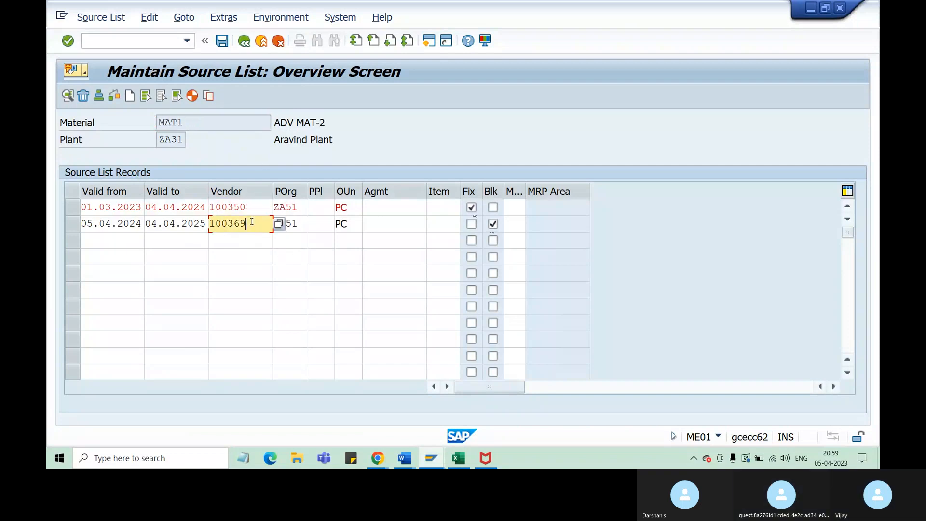
{"action": "left_click", "coordinate": [251, 239]}
{"action": "type", "text": "100"}
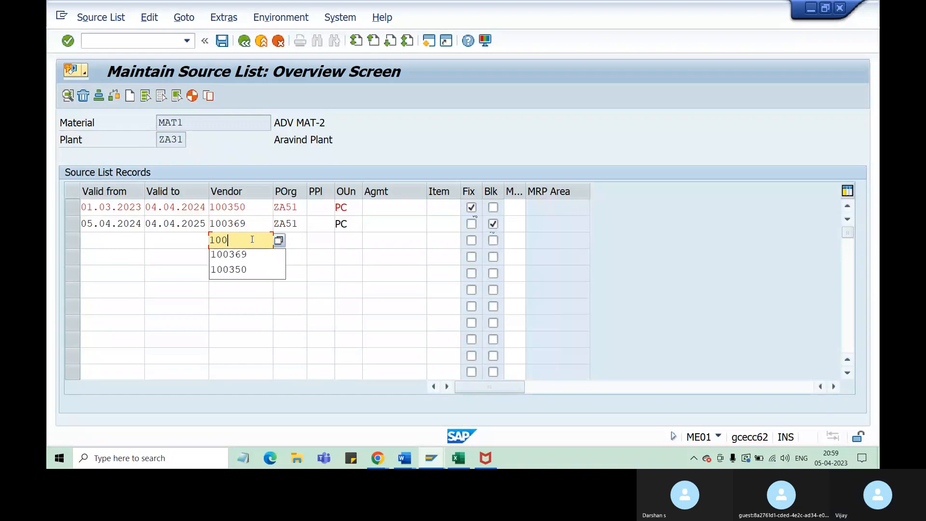
{"action": "key", "text": "BackSpace"}
{"action": "key", "text": "BackSpace"}
{"action": "key", "text": "BackSpace"}
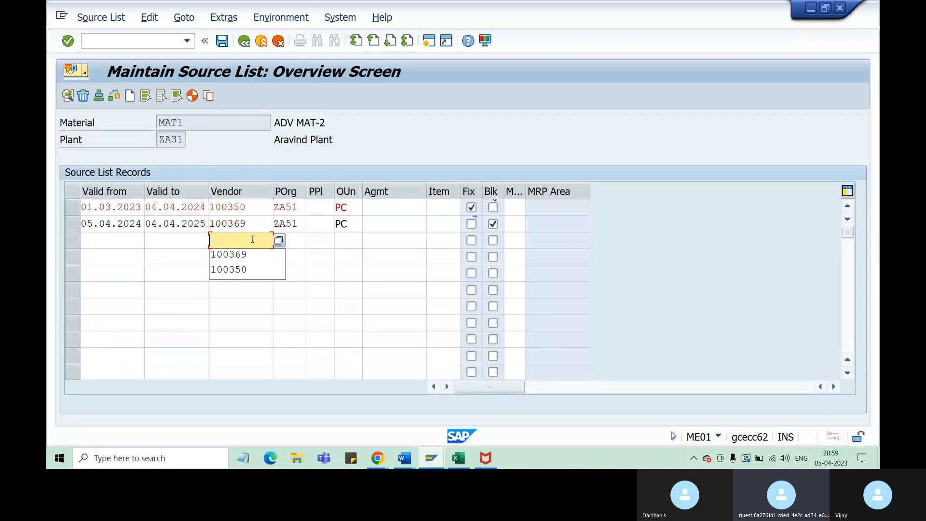
Switch to the Excel class notes and review the source list example linking MAT1 to Vendors A, B and C
{"action": "left_click", "coordinate": [460, 462]}
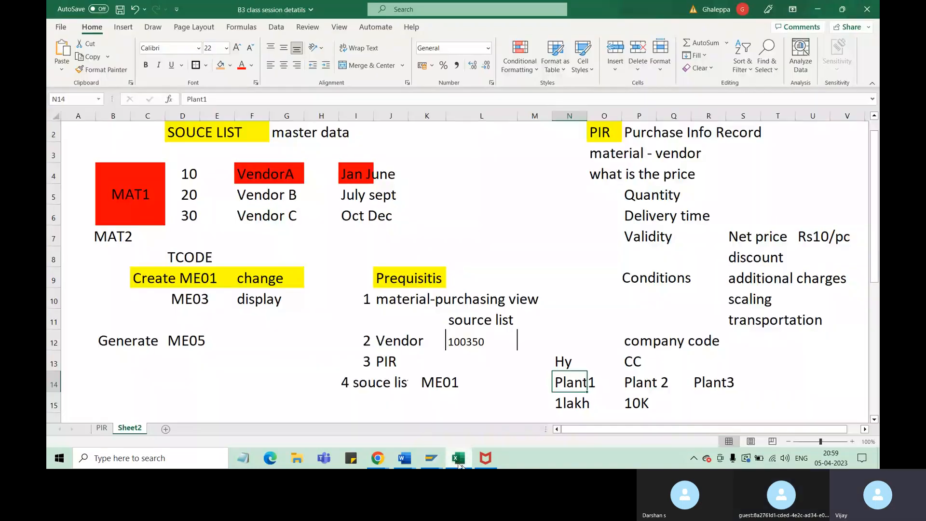
{"action": "left_click", "coordinate": [152, 225]}
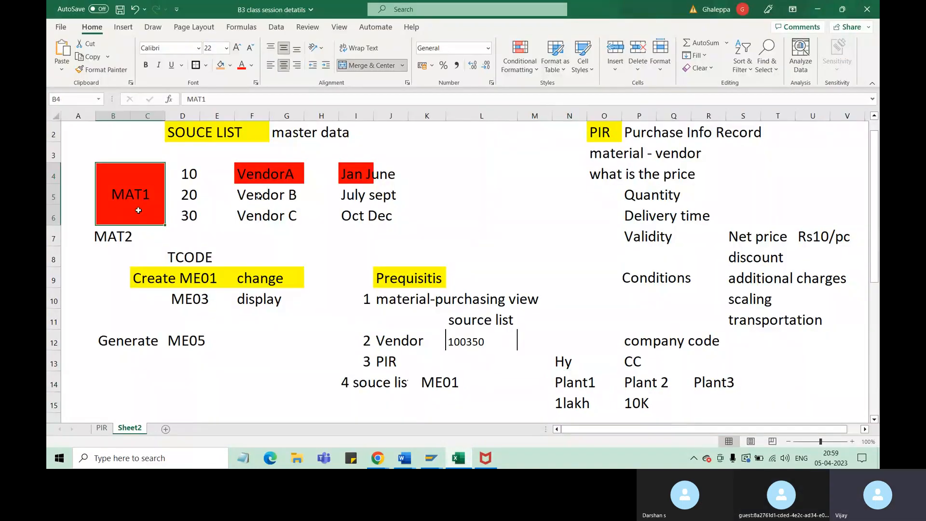
{"action": "left_click", "coordinate": [272, 195]}
{"action": "left_click", "coordinate": [163, 201]}
{"action": "left_click_drag", "start_coordinate": [286, 178], "coordinate": [279, 211]}
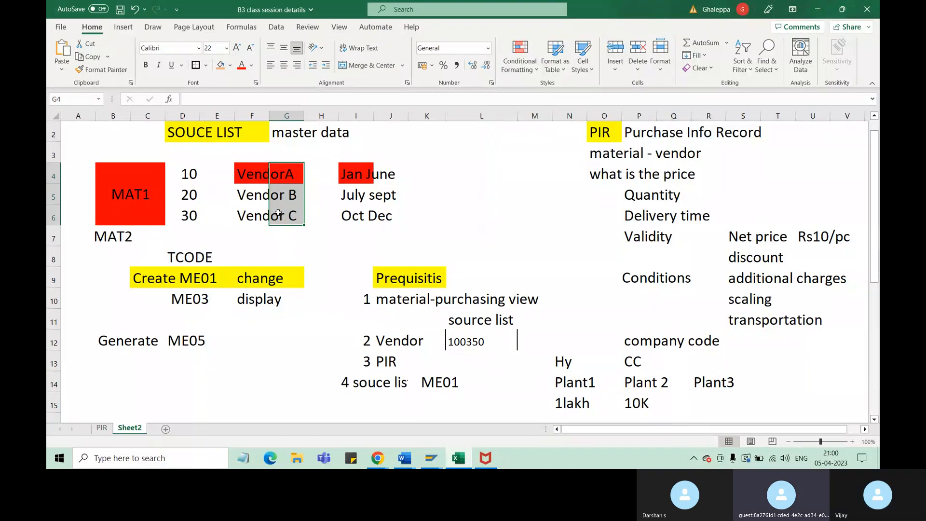
Enter the year ranges 23-24, 24-25 and 25-26 in K4:K6 beside Vendors A, B and C
{"action": "left_click", "coordinate": [419, 178]}
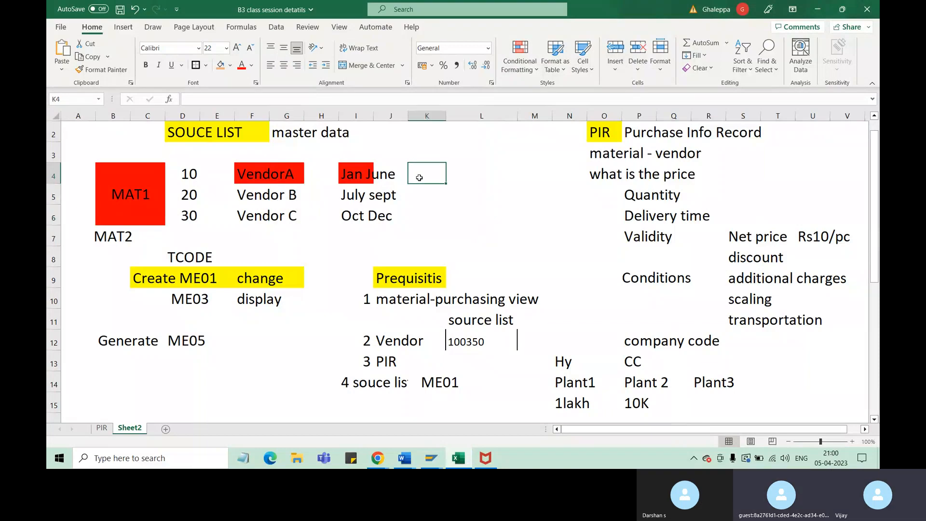
{"action": "type", "text": "23-24"}
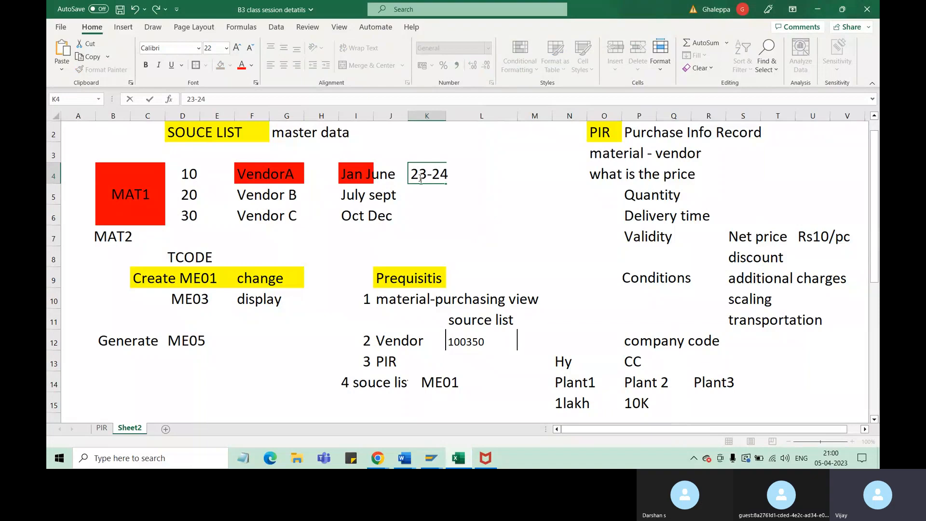
{"action": "left_click", "coordinate": [422, 197]}
{"action": "type", "text": "24-"}
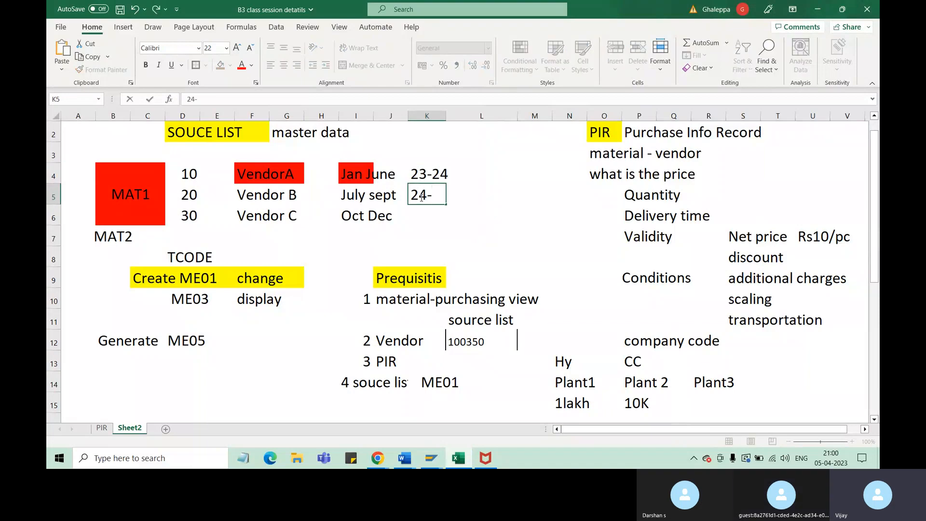
{"action": "type", "text": "25"}
{"action": "left_click", "coordinate": [415, 221]}
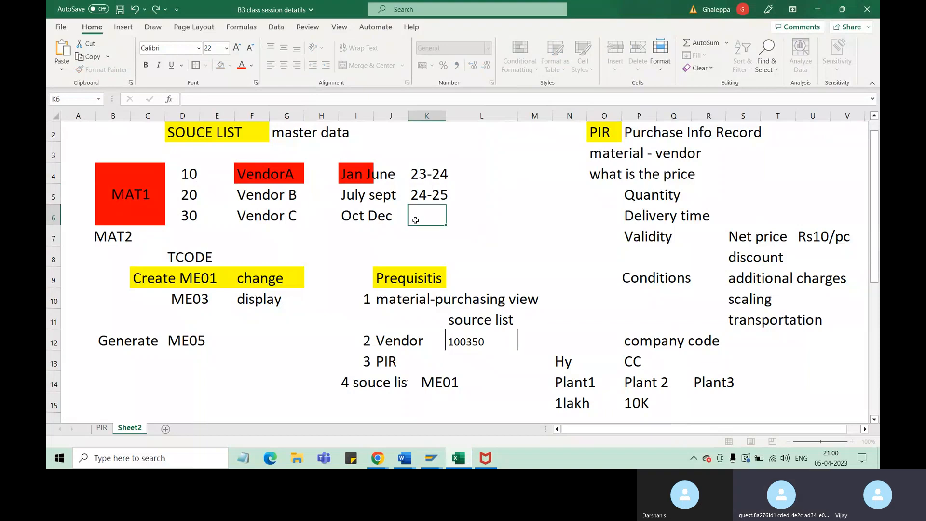
{"action": "type", "text": "25-26"}
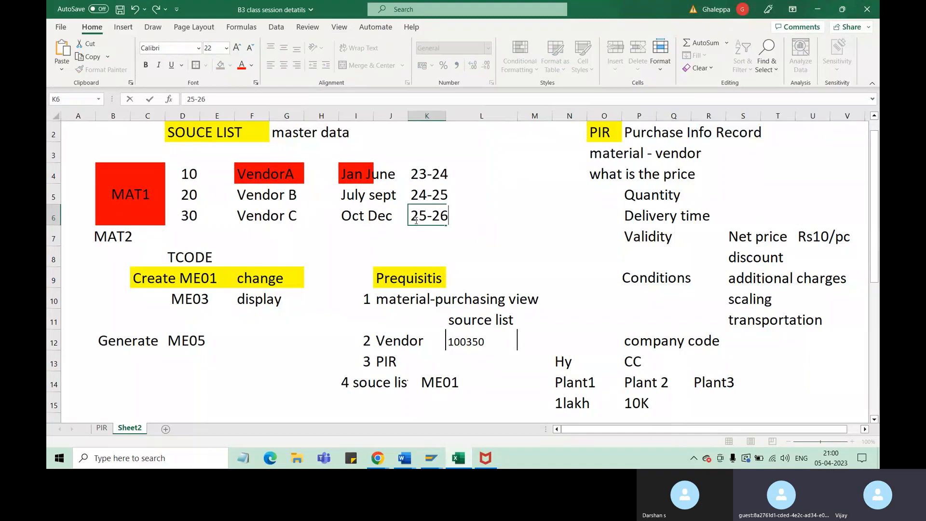
Switch back to the SAP source list and review the material, first record's vendor and purchasing organization
{"action": "left_click", "coordinate": [434, 461]}
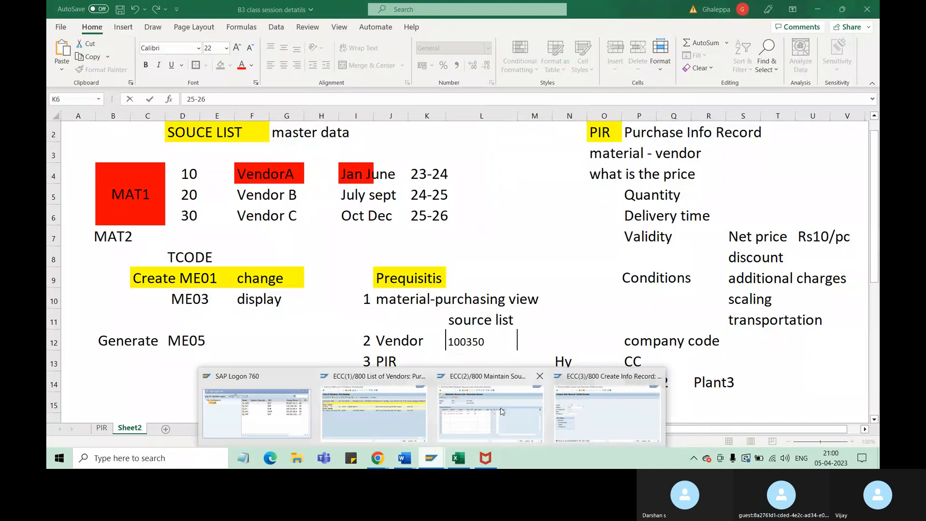
{"action": "left_click", "coordinate": [471, 433]}
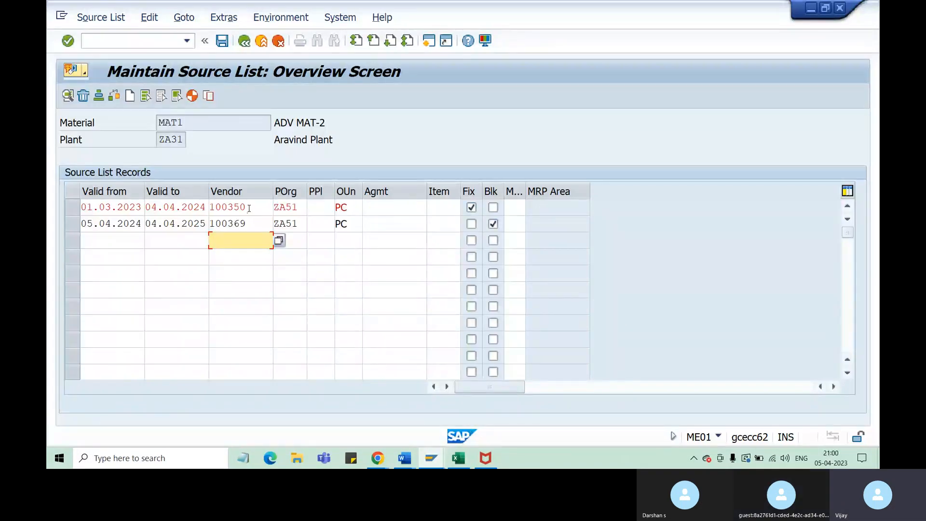
{"action": "left_click_drag", "start_coordinate": [247, 208], "coordinate": [223, 209]}
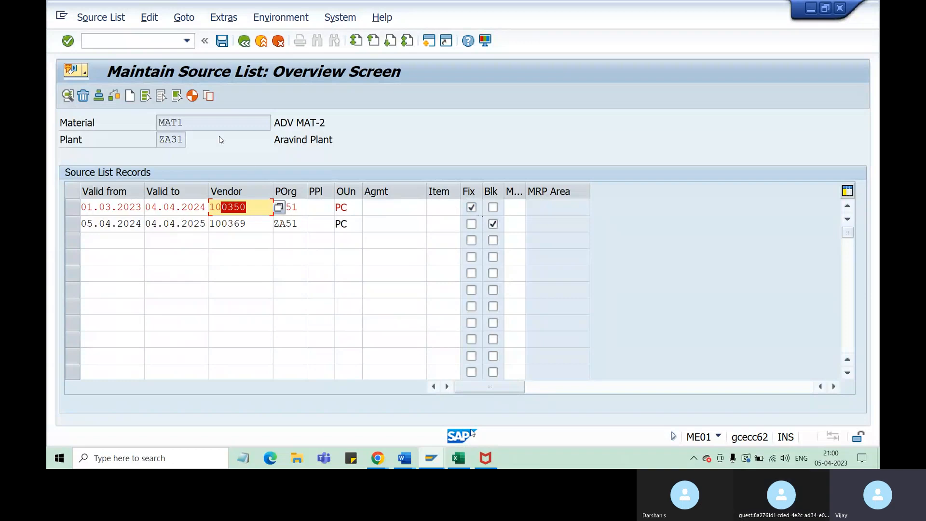
{"action": "left_click", "coordinate": [191, 123]}
{"action": "left_click_drag", "start_coordinate": [190, 122], "coordinate": [159, 122]}
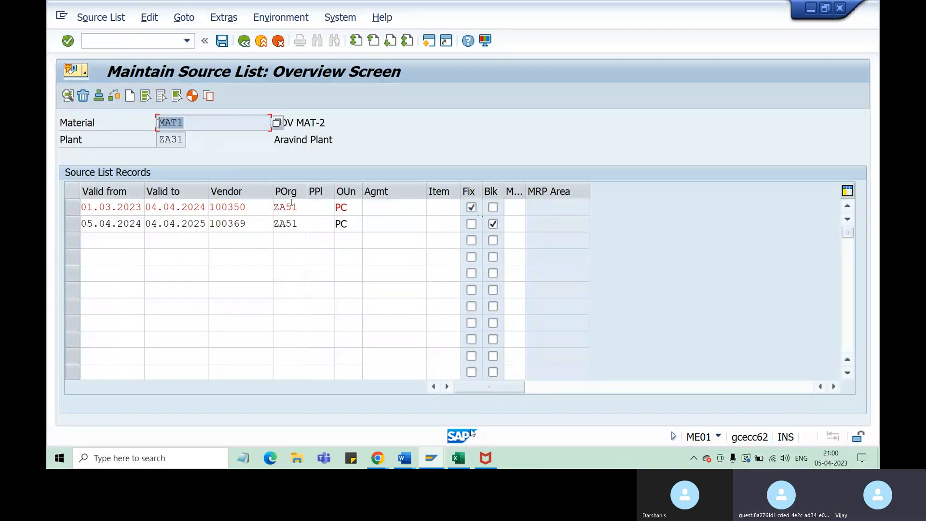
{"action": "left_click_drag", "start_coordinate": [298, 206], "coordinate": [276, 206]}
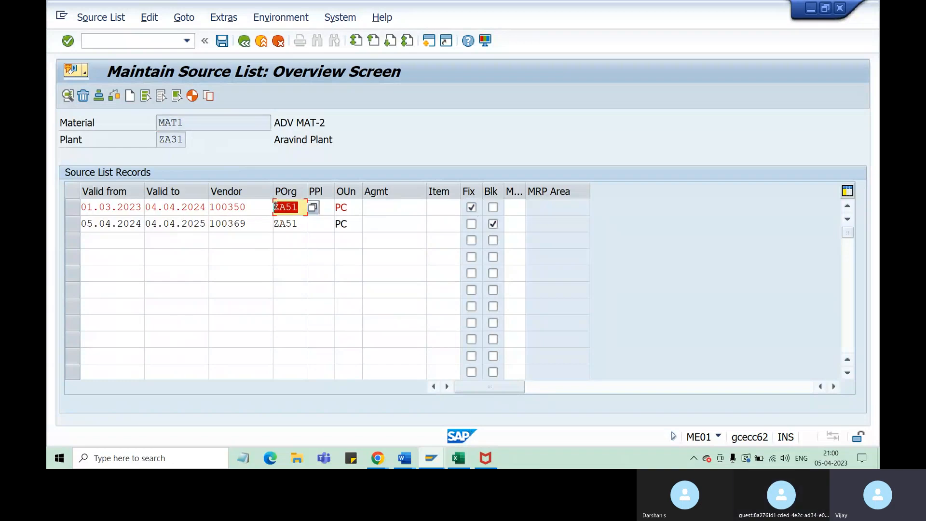
{"action": "left_click_drag", "start_coordinate": [255, 207], "coordinate": [211, 211]}
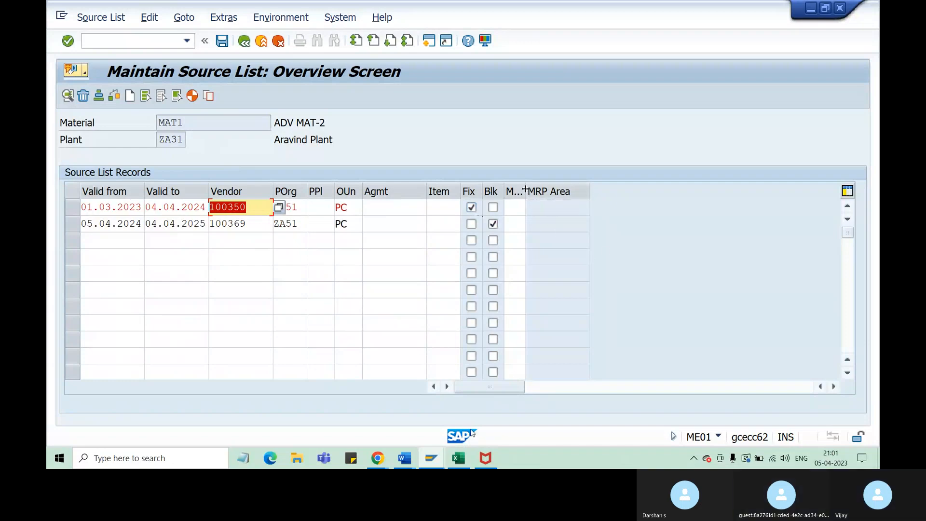
Widen the MRP column and look up the possible MRP usage entries for the first record without choosing one
{"action": "left_click_drag", "start_coordinate": [525, 193], "coordinate": [574, 199]}
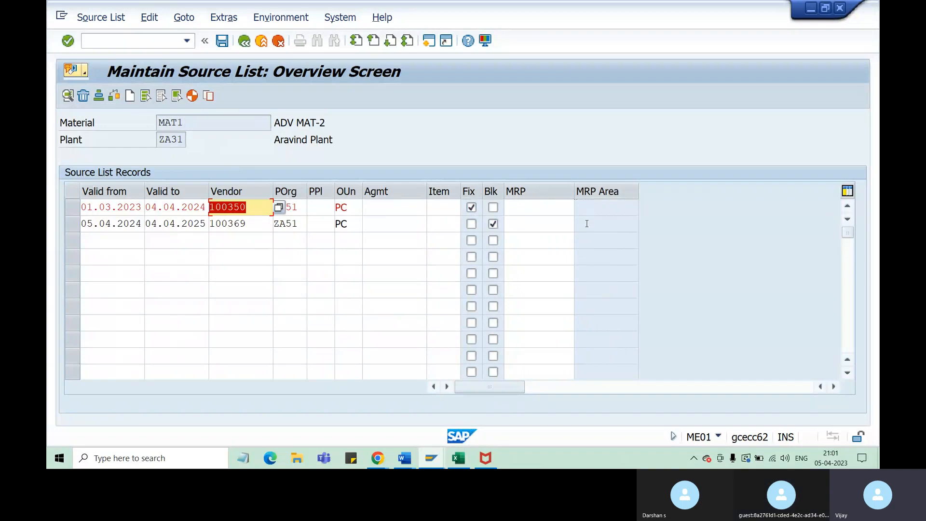
{"action": "left_click", "coordinate": [555, 207]}
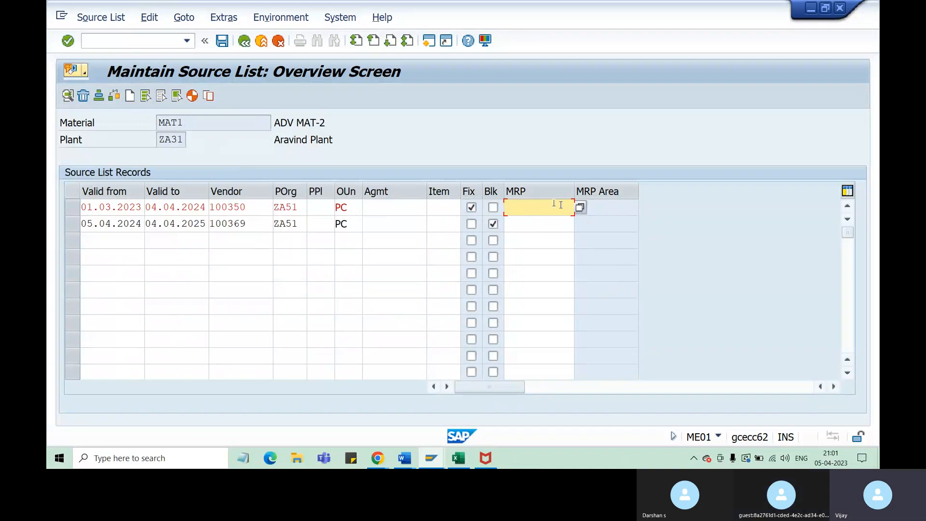
{"action": "left_click", "coordinate": [580, 208]}
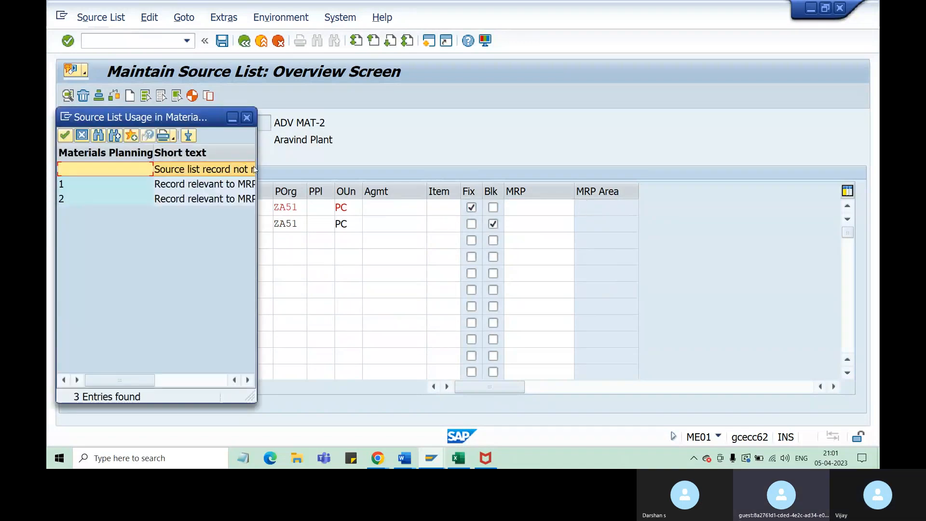
{"action": "left_click", "coordinate": [247, 117]}
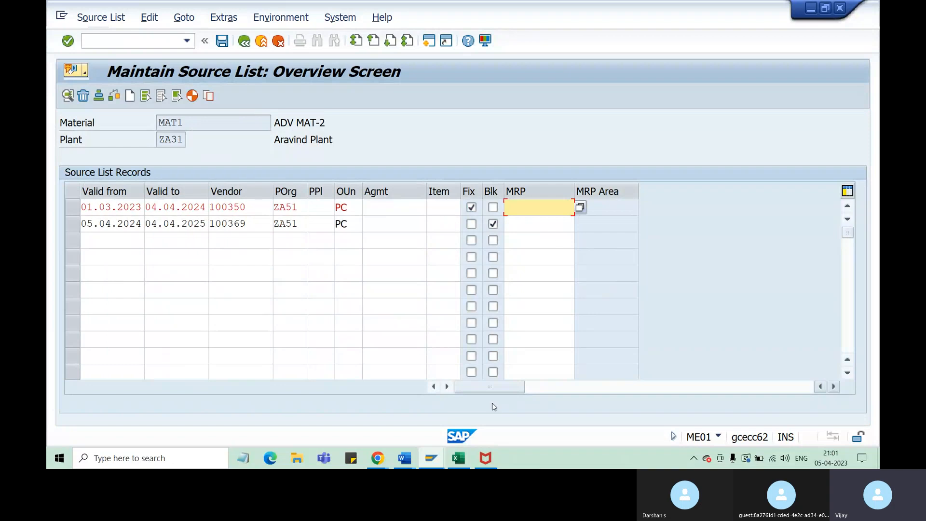
Switch to the Excel notes and enter "Plant ZA31" in cell K16 below the prerequisites list
{"action": "left_click", "coordinate": [459, 458]}
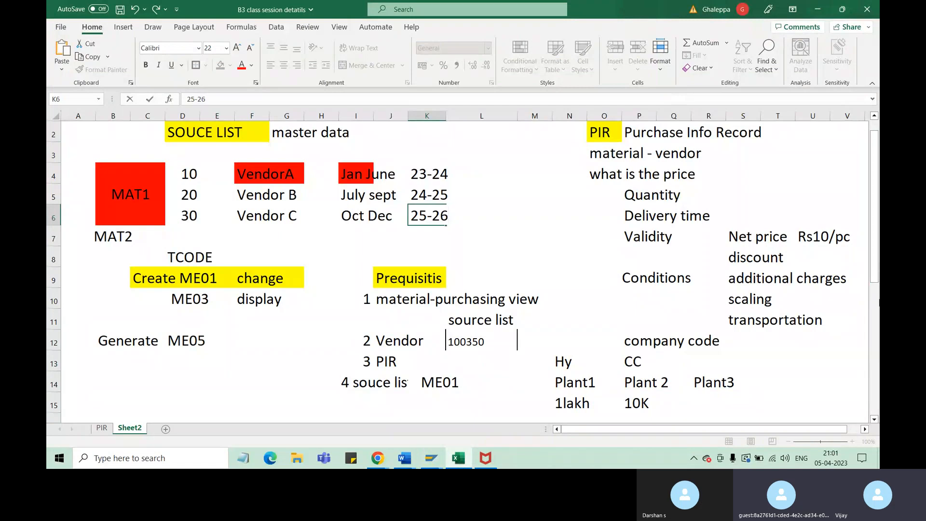
{"action": "left_click", "coordinate": [799, 362]}
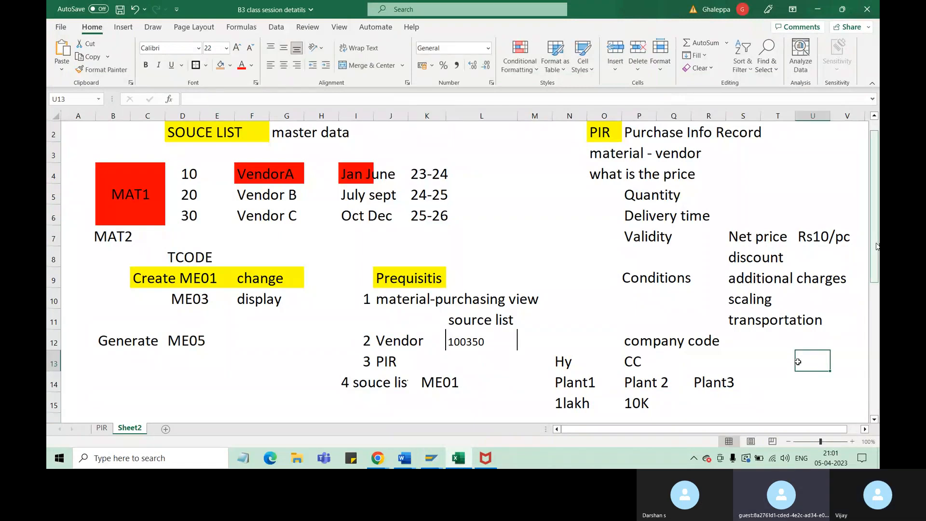
{"action": "left_click_drag", "start_coordinate": [876, 246], "coordinate": [876, 326]}
{"action": "left_click", "coordinate": [430, 276]}
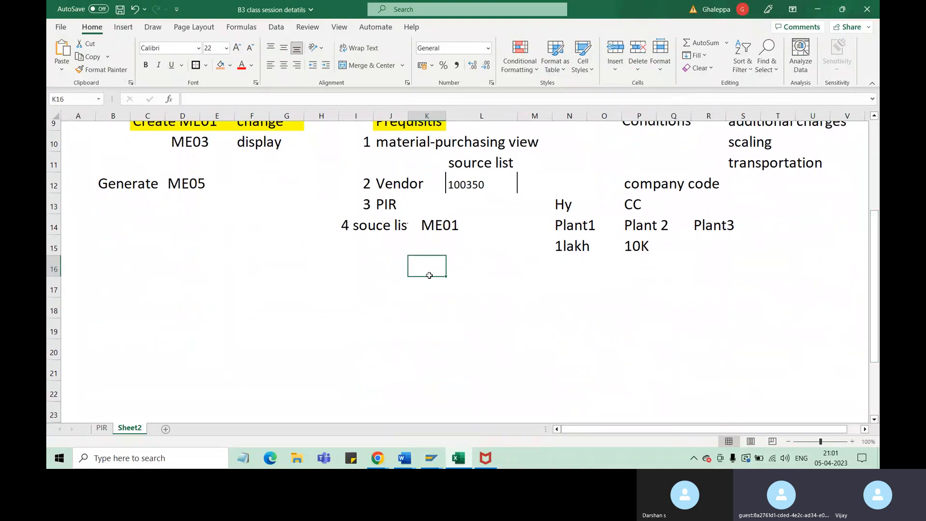
{"action": "type", "text": "Plat"}
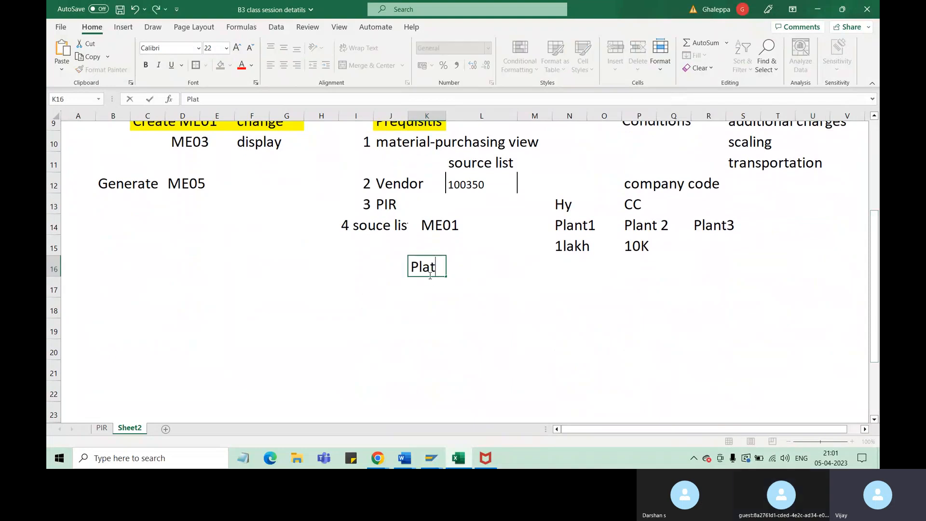
{"action": "key", "text": "BackSpace"}
{"action": "type", "text": "nt x"}
{"action": "key", "text": "BackSpace"}
{"action": "type", "text": "z"}
{"action": "key", "text": "BackSpace"}
{"action": "type", "text": "ZA"}
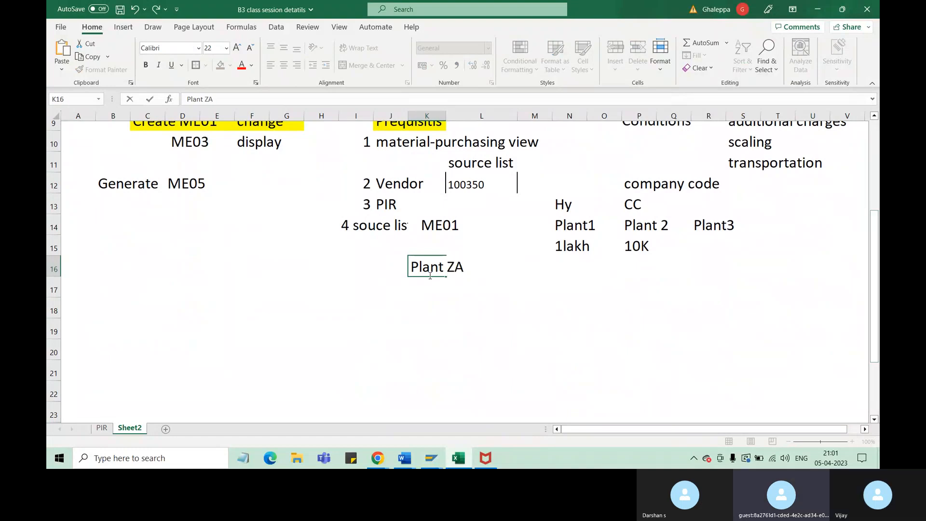
{"action": "type", "text": "31"}
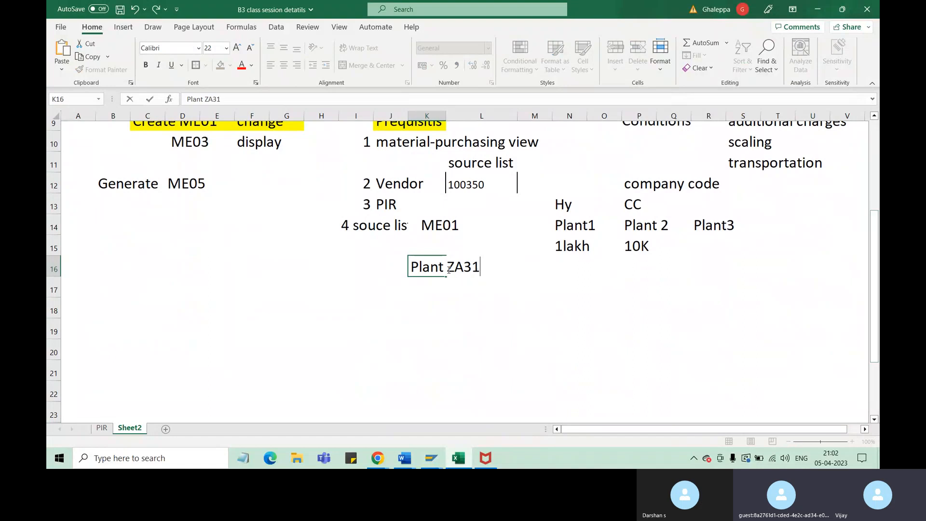
Enter the material "MAT1" in cell J18 below the plant entry
{"action": "left_click", "coordinate": [391, 294]}
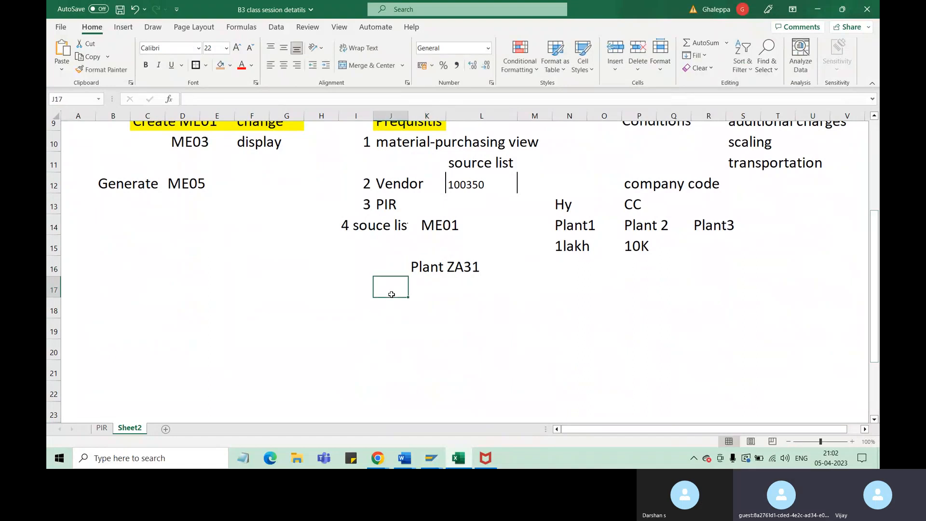
{"action": "left_click", "coordinate": [391, 308]}
{"action": "type", "text": "M"}
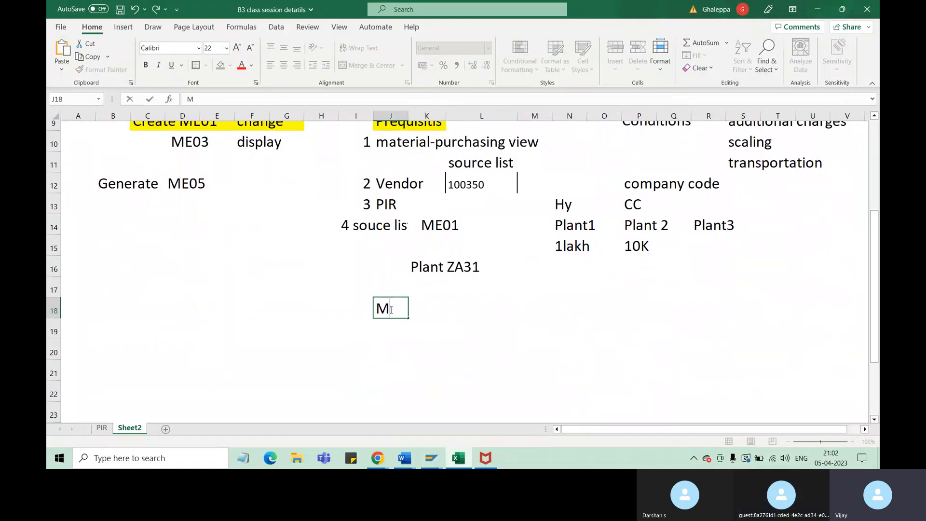
{"action": "type", "text": "At1"}
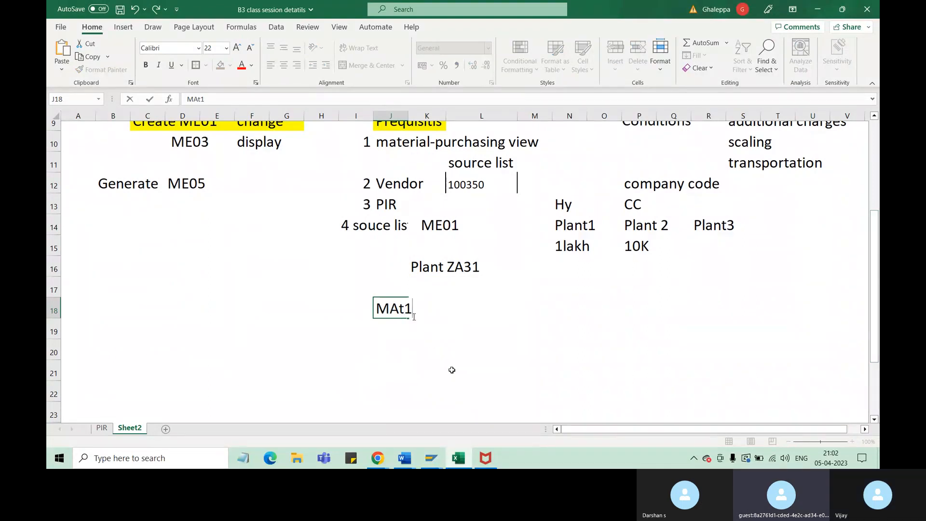
{"action": "key", "text": "BackSpace"}
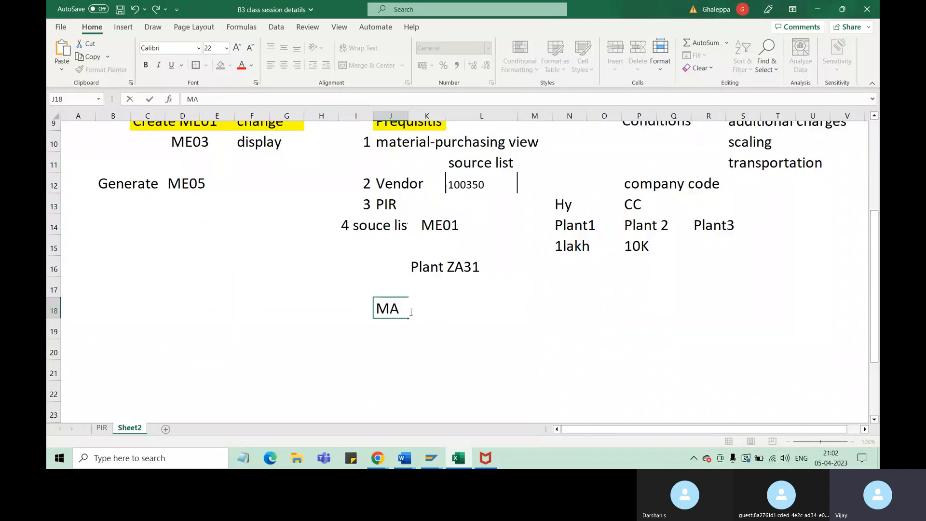
{"action": "type", "text": "T1"}
{"action": "left_click", "coordinate": [401, 337]}
{"action": "left_click", "coordinate": [407, 311]}
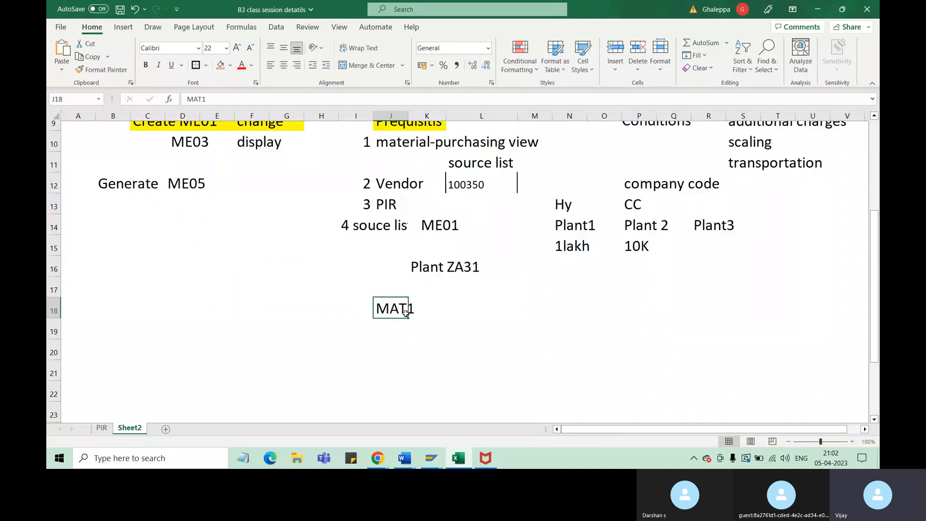
Enter the quantity "2000 PC" for MAT1 in cell L18
{"action": "left_click", "coordinate": [454, 309]}
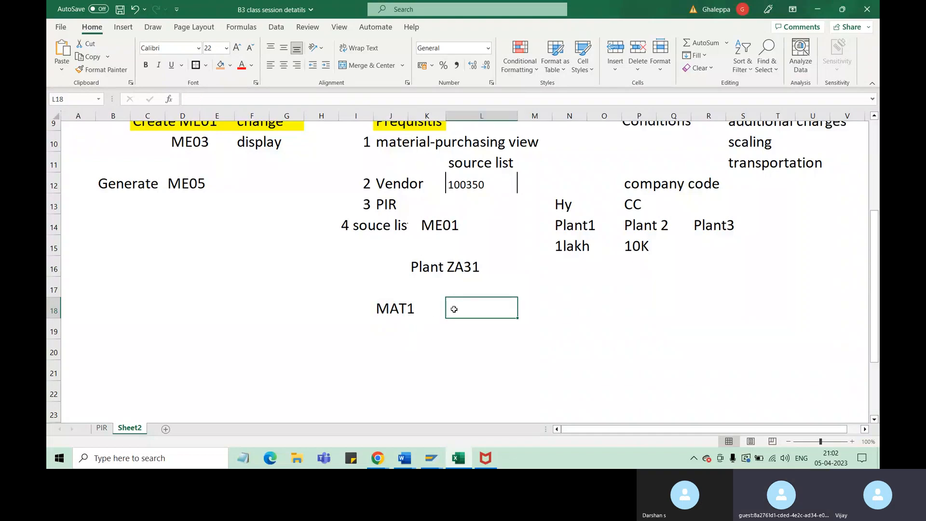
{"action": "type", "text": "200"}
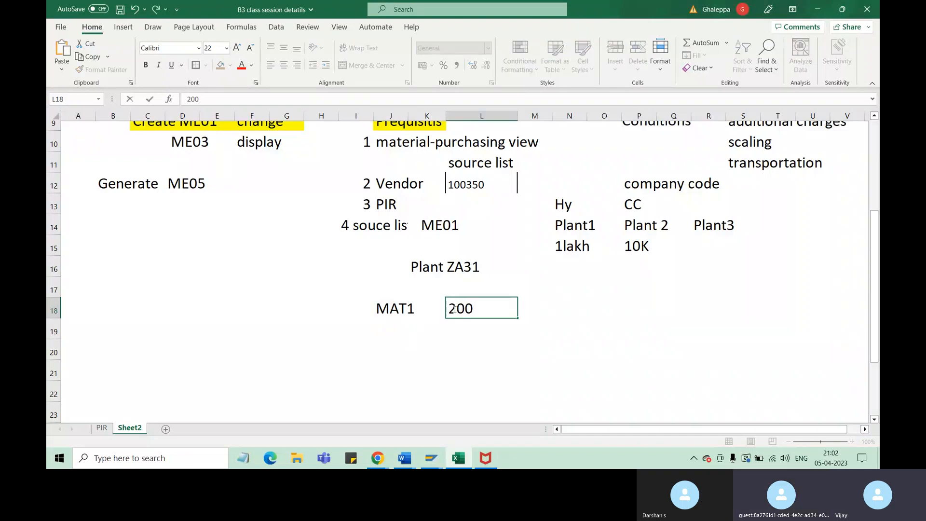
{"action": "type", "text": "0 PC"}
{"action": "left_click", "coordinate": [507, 370]}
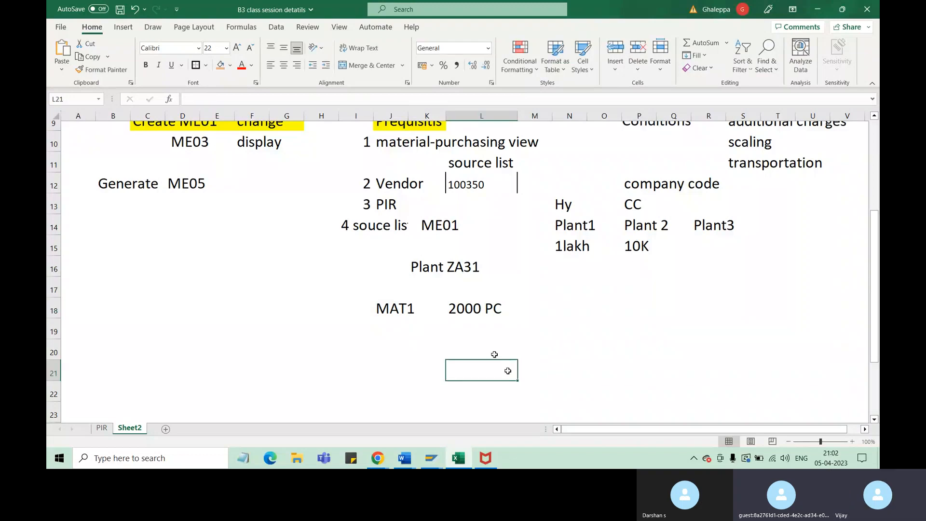
{"action": "left_click", "coordinate": [477, 311]}
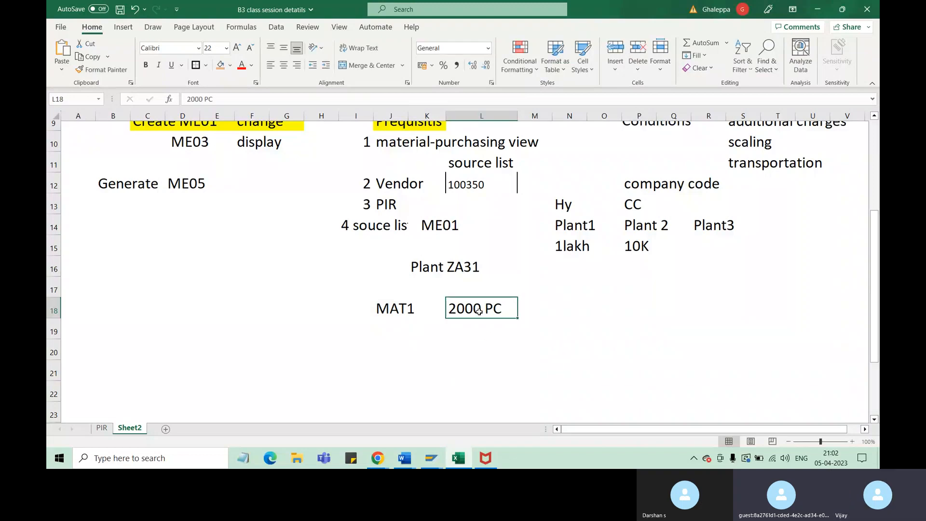
Enter the value 60,000 in cell N18, in the same row as MAT1's 2000 PC
{"action": "left_click", "coordinate": [557, 313]}
{"action": "type", "text": "200"}
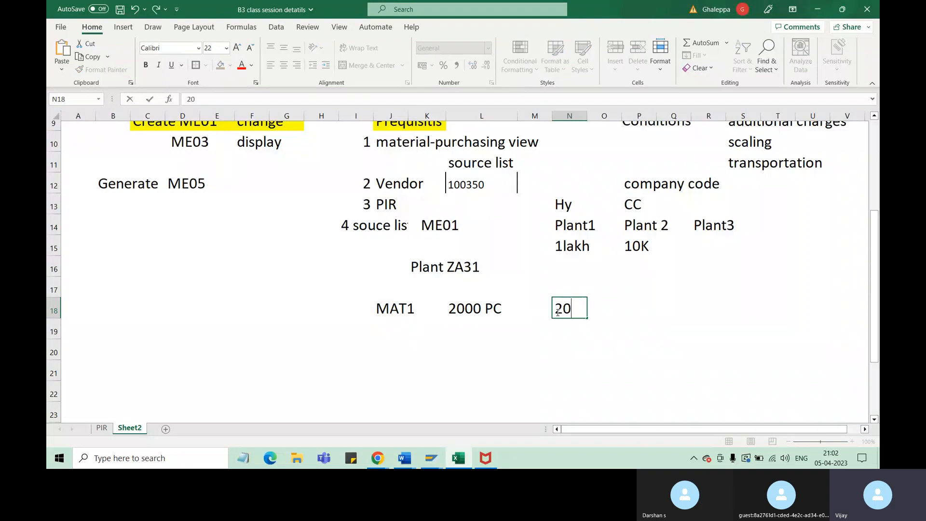
{"action": "key", "text": "BackSpace"}
{"action": "key", "text": "BackSpace"}
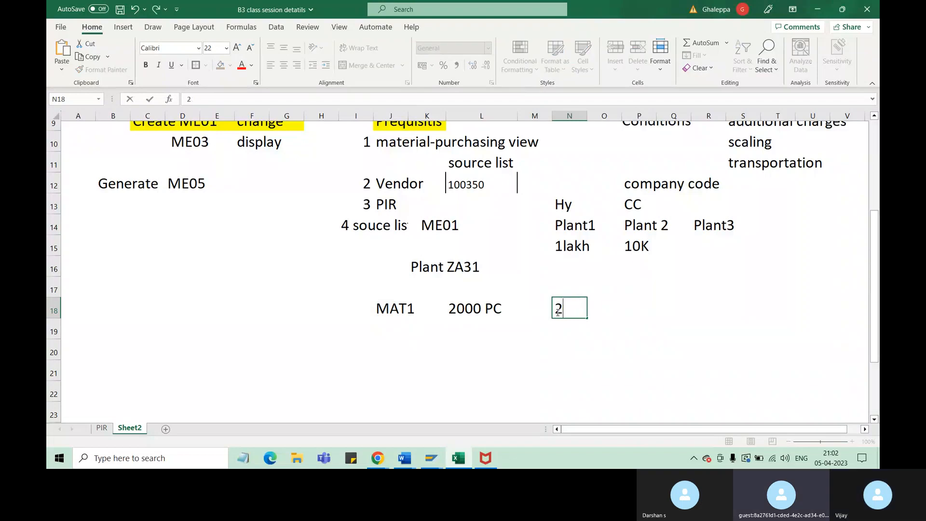
{"action": "key", "text": "BackSpace"}
{"action": "type", "text": "60"}
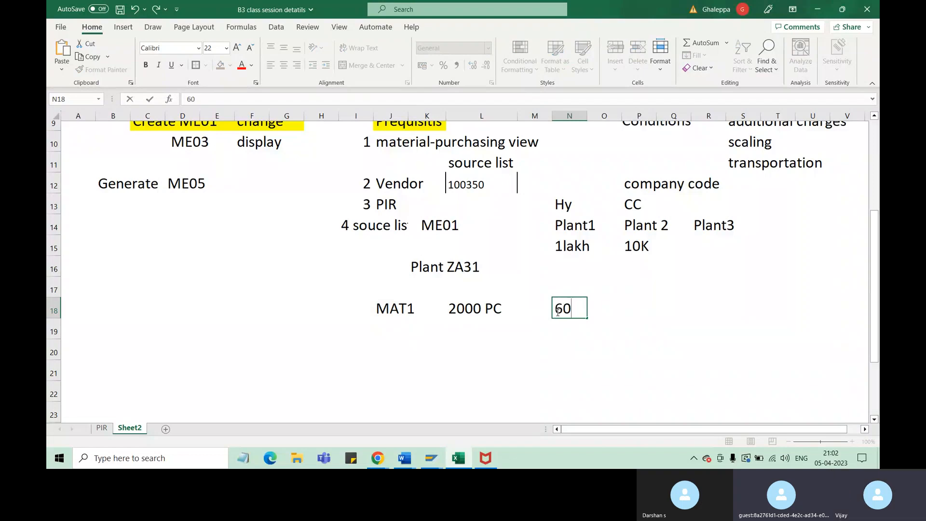
{"action": "type", "text": ",000"}
{"action": "left_click", "coordinate": [637, 338]}
Enter the value 720000 in cell P18 of the MAT1 row
{"action": "left_click", "coordinate": [642, 303]}
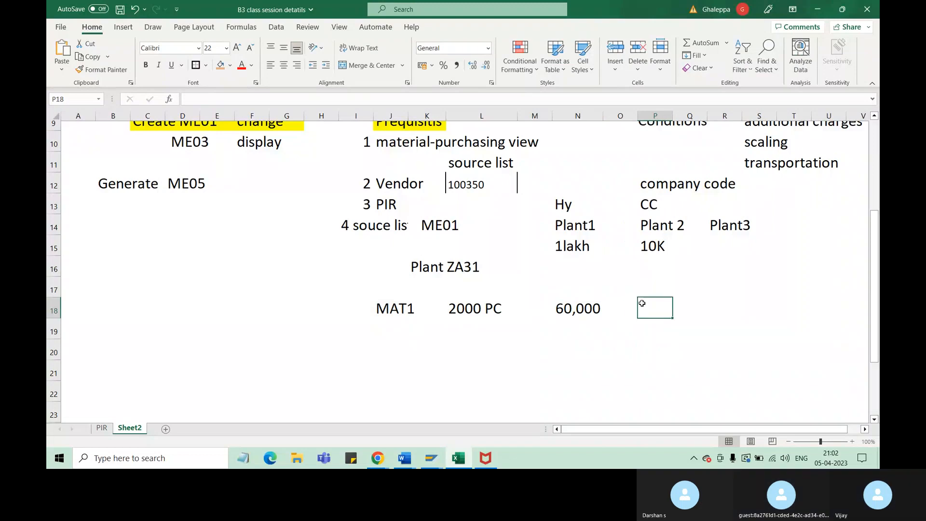
{"action": "type", "text": "72"}
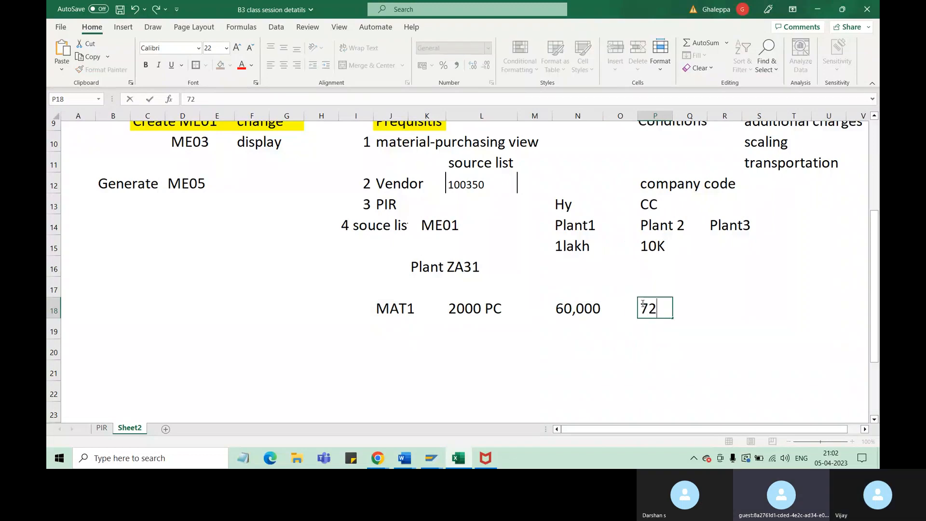
{"action": "type", "text": "0"}
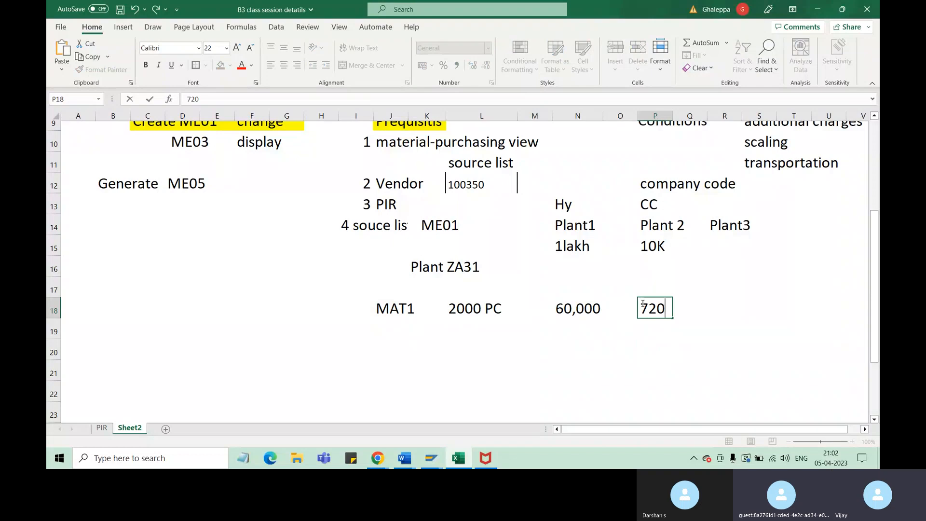
{"action": "type", "text": "000"}
{"action": "left_click", "coordinate": [644, 372]}
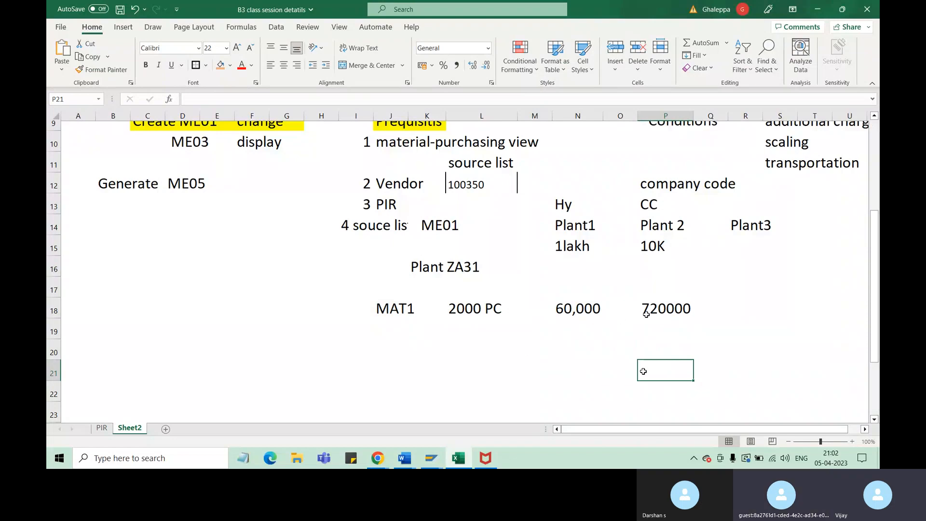
Review the MAT1 quantities in row 18 and the PIR notes in the upper rows of the sheet
{"action": "left_click", "coordinate": [663, 309]}
{"action": "left_click", "coordinate": [588, 311]}
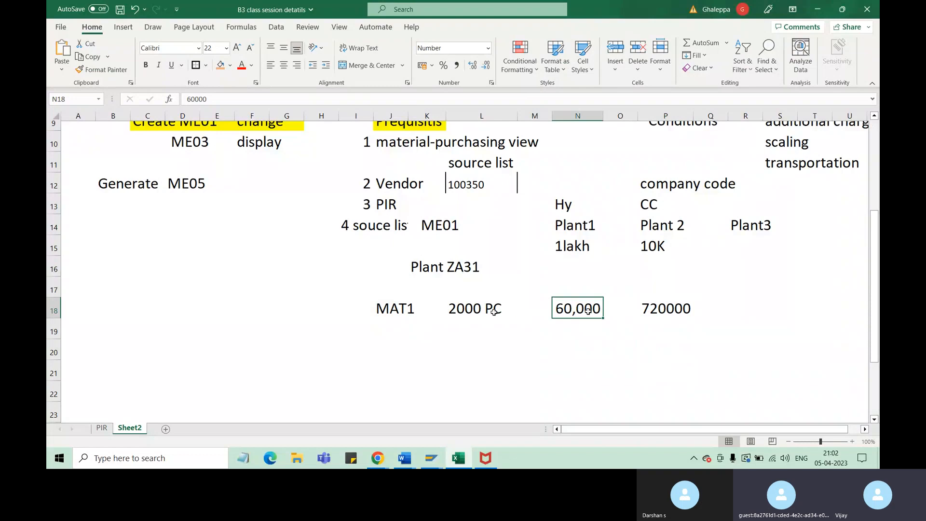
{"action": "left_click", "coordinate": [470, 313]}
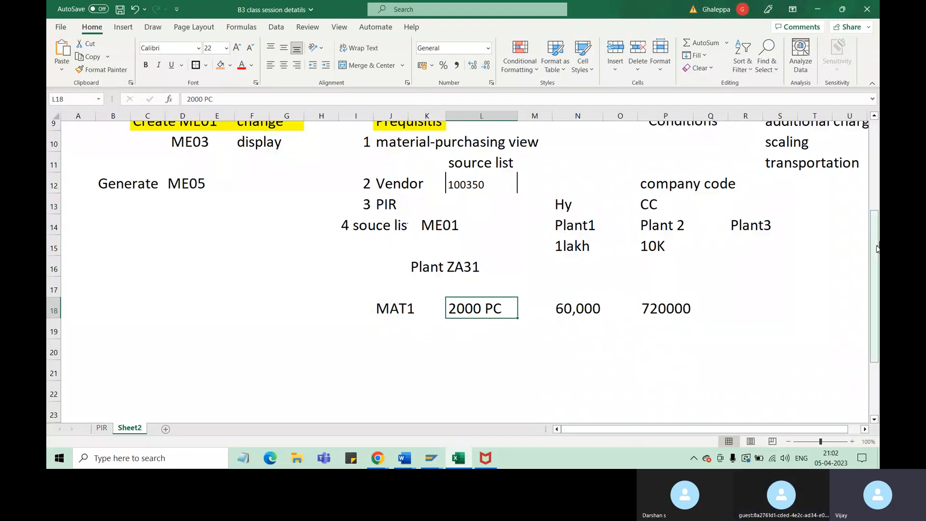
{"action": "right_click", "coordinate": [877, 216]}
{"action": "left_click", "coordinate": [876, 218]}
{"action": "scroll", "coordinate": [877, 219], "scroll_direction": "up", "scroll_amount": 3}
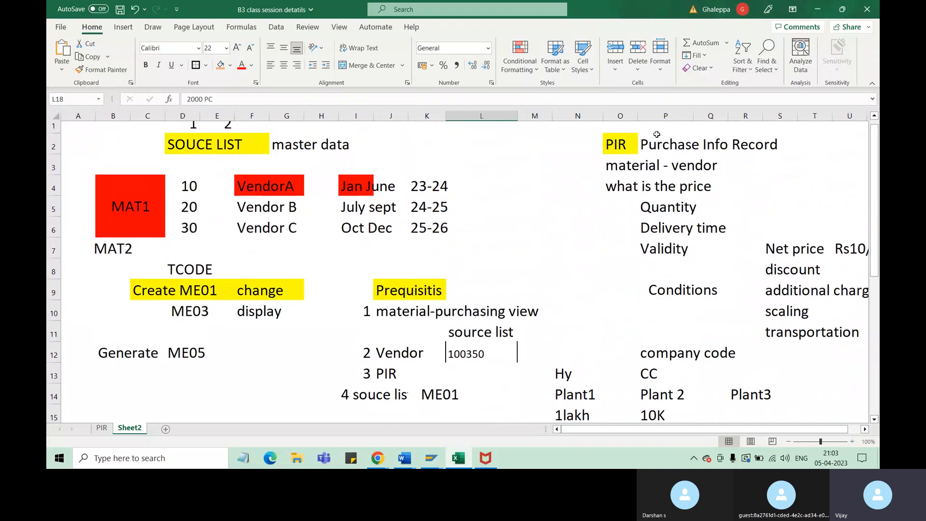
{"action": "left_click", "coordinate": [620, 144]}
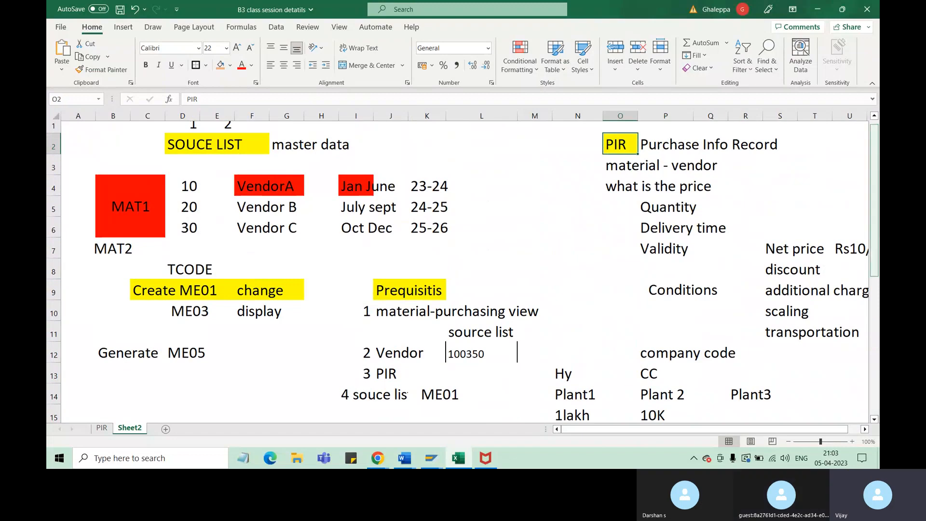
{"action": "left_click_drag", "start_coordinate": [877, 160], "coordinate": [877, 249]}
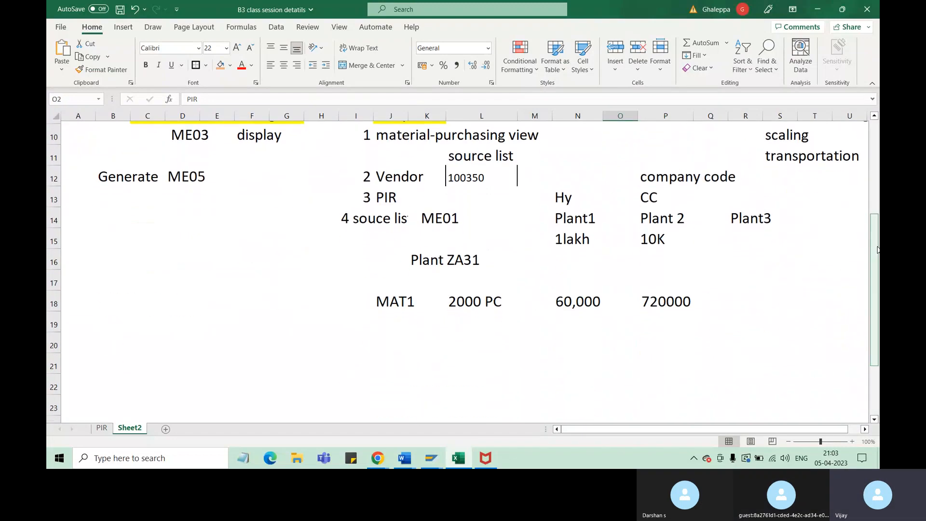
{"action": "left_click", "coordinate": [476, 311]}
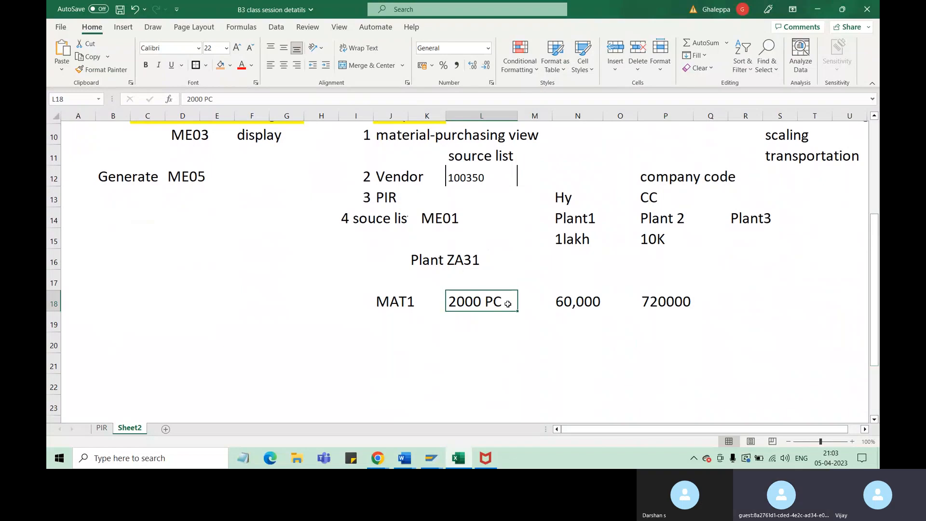
Enter the quantity 1000 in cell L20, below MAT1's 2000 PC
{"action": "left_click", "coordinate": [462, 336]}
{"action": "type", "text": "1000"}
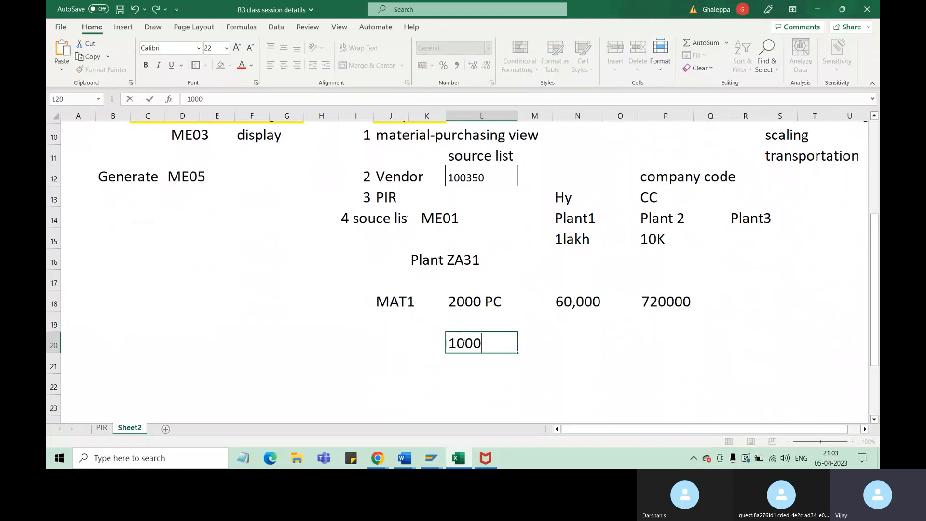
{"action": "left_click", "coordinate": [462, 301]}
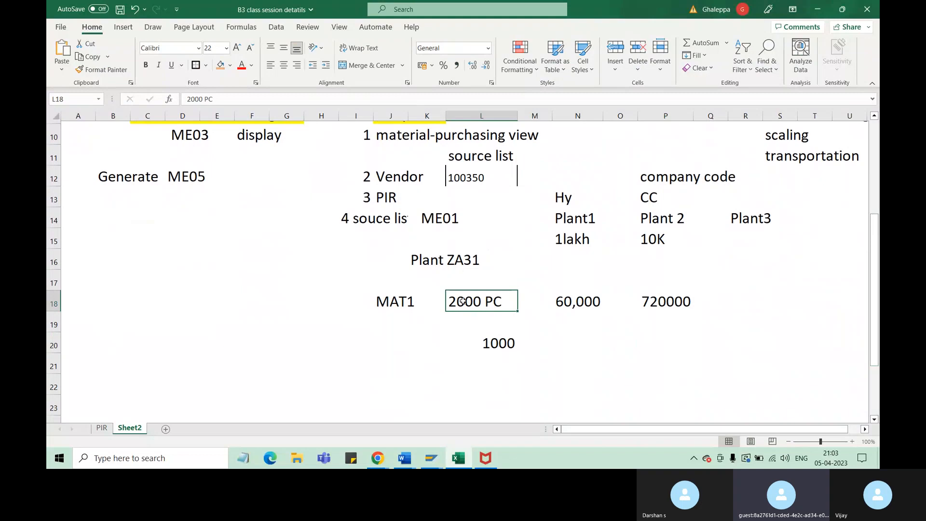
Set the quantity in cell L20 to 3000
{"action": "left_click", "coordinate": [473, 344]}
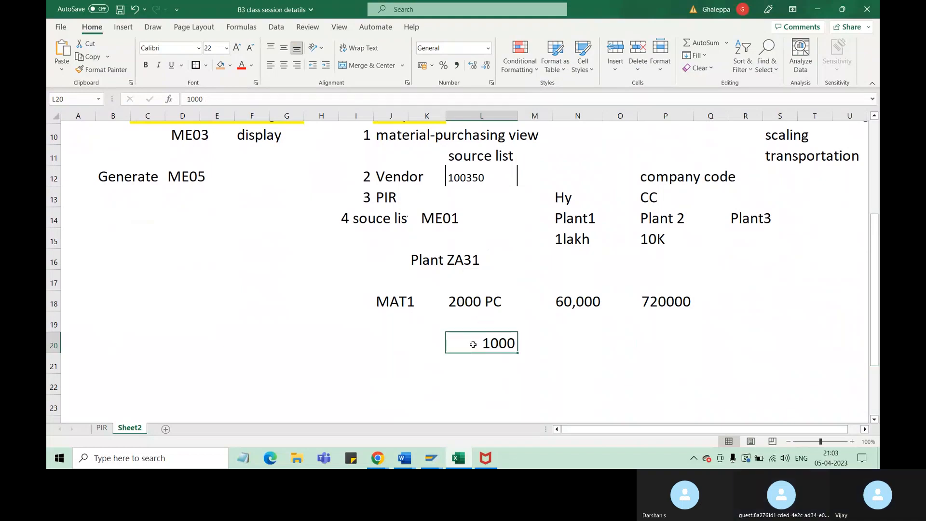
{"action": "type", "text": "2000"}
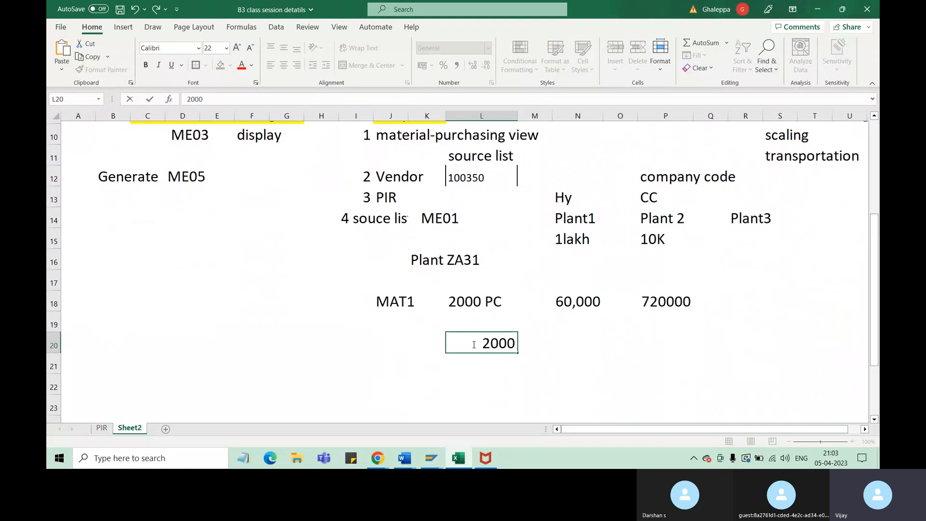
{"action": "mouse_move", "coordinate": [428, 464]}
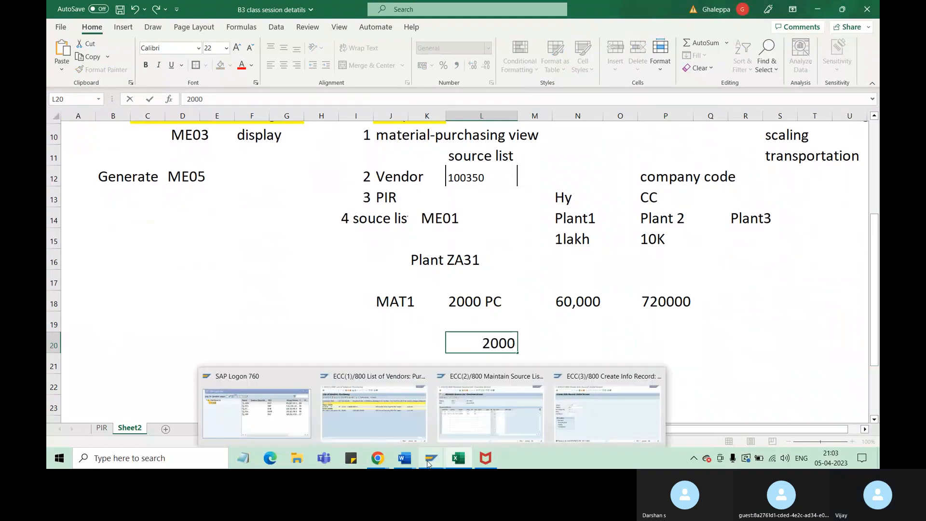
{"action": "left_click", "coordinate": [489, 343]}
{"action": "key", "text": "BackSpace"}
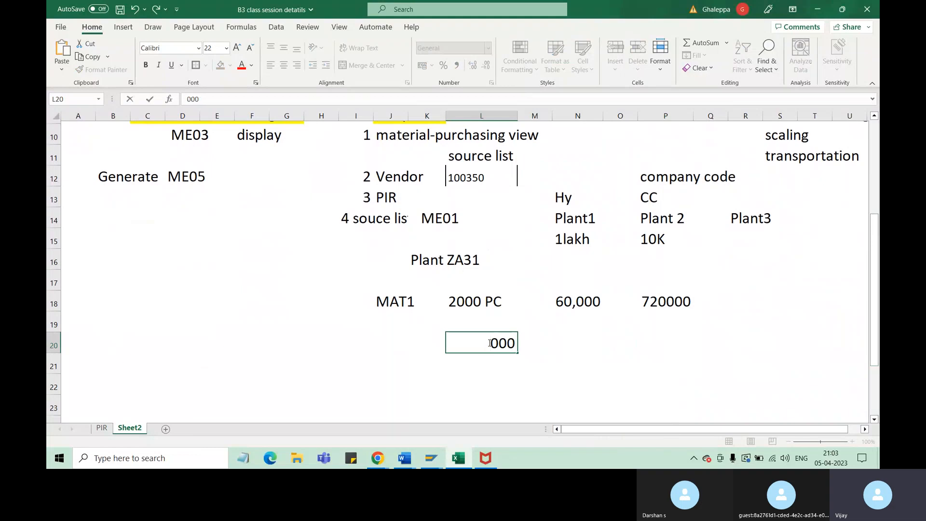
{"action": "type", "text": "3"}
{"action": "left_click", "coordinate": [543, 359]}
{"action": "left_click", "coordinate": [500, 350]}
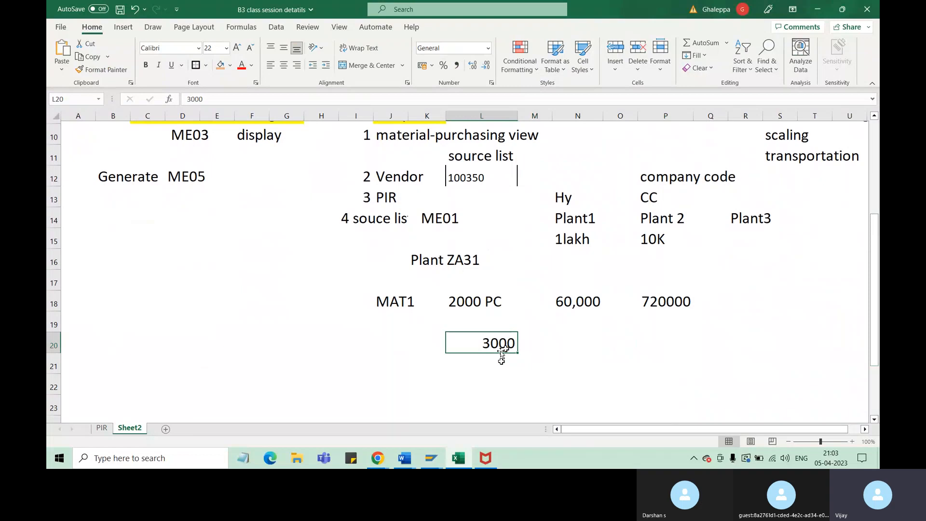
Enter 2999 in cell L21 and compare it with the quantities in cells L20 and L18
{"action": "left_click", "coordinate": [502, 360]}
{"action": "type", "text": "2999"}
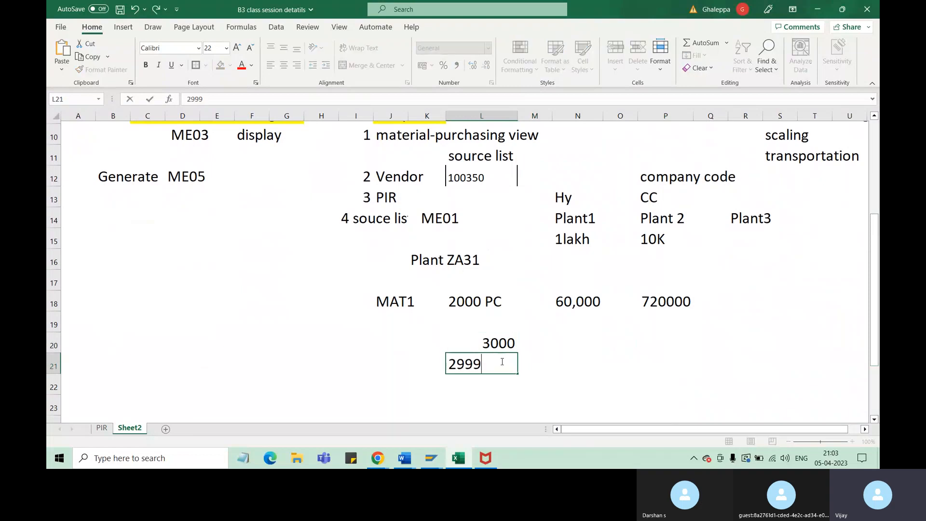
{"action": "left_click", "coordinate": [567, 369]}
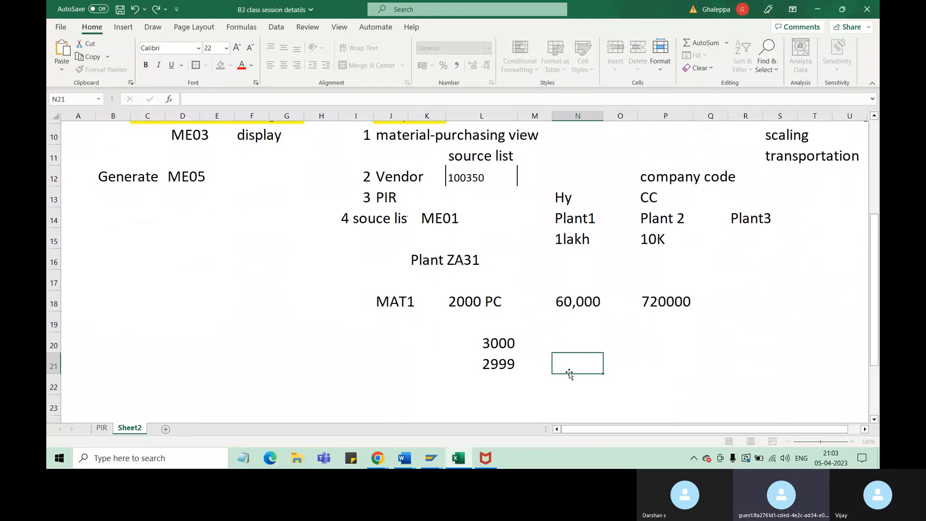
{"action": "left_click", "coordinate": [486, 365]}
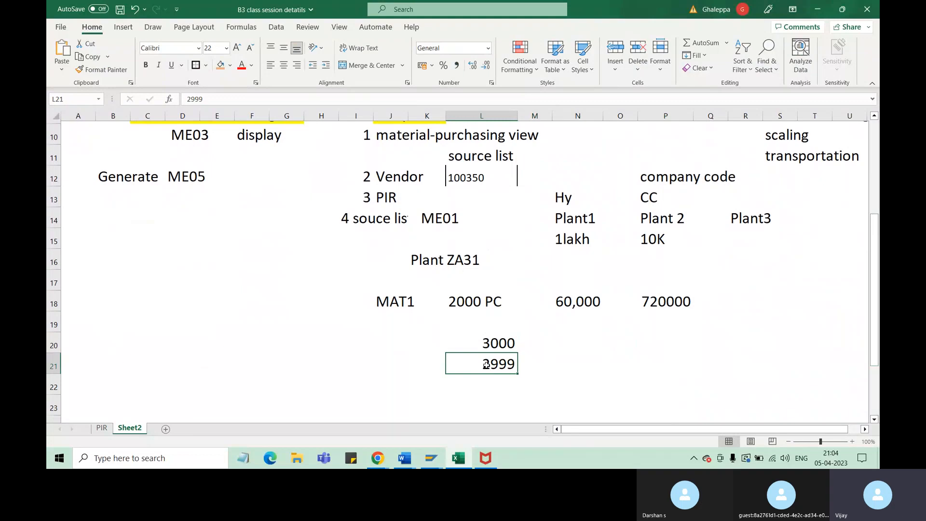
{"action": "left_click", "coordinate": [502, 345]}
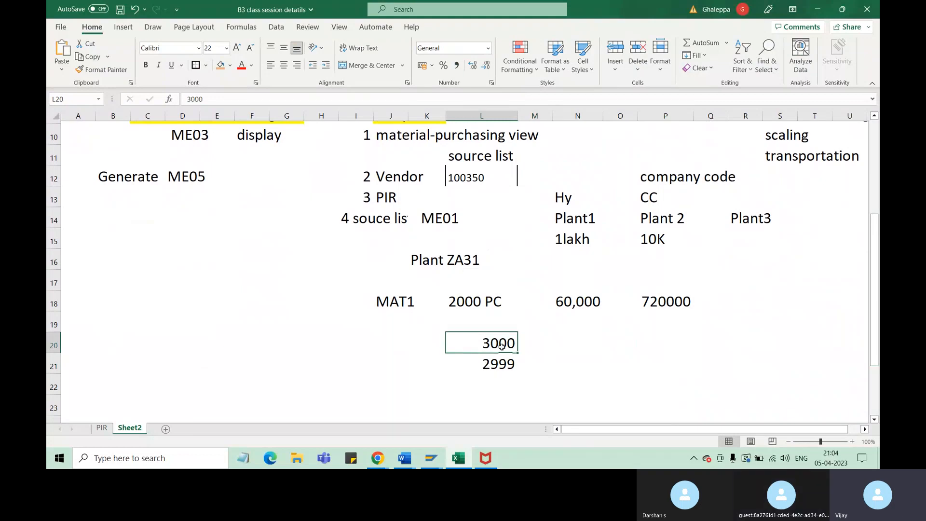
{"action": "left_click", "coordinate": [452, 302]}
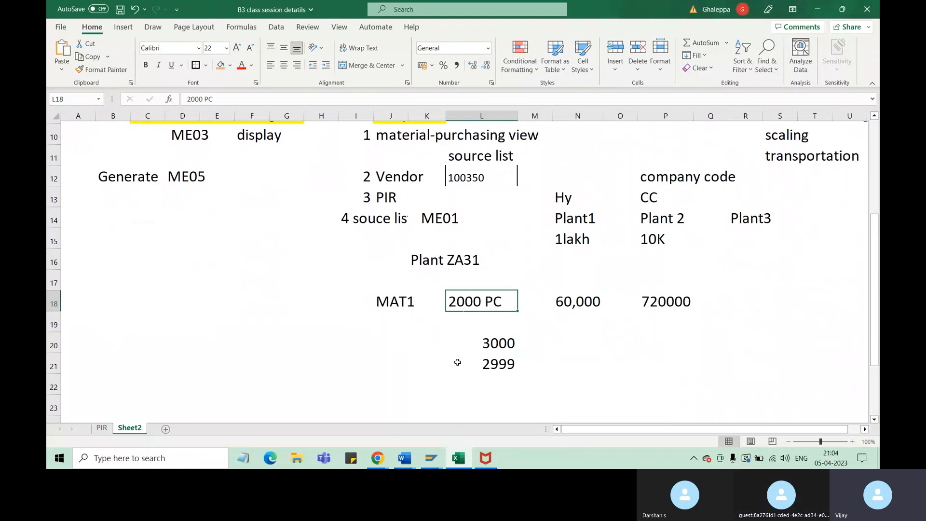
Enter the label "Material Requ Plan" in cell I20
{"action": "left_click", "coordinate": [367, 352]}
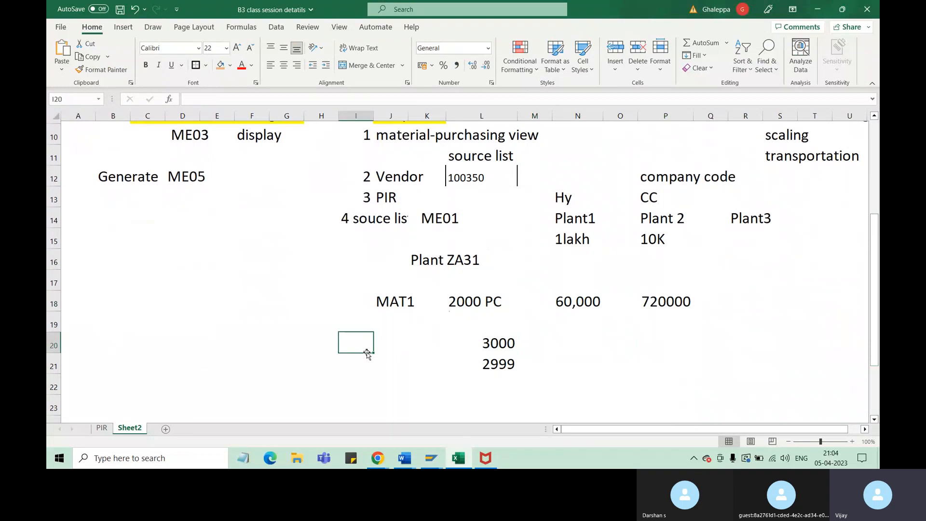
{"action": "type", "text": "Mat"}
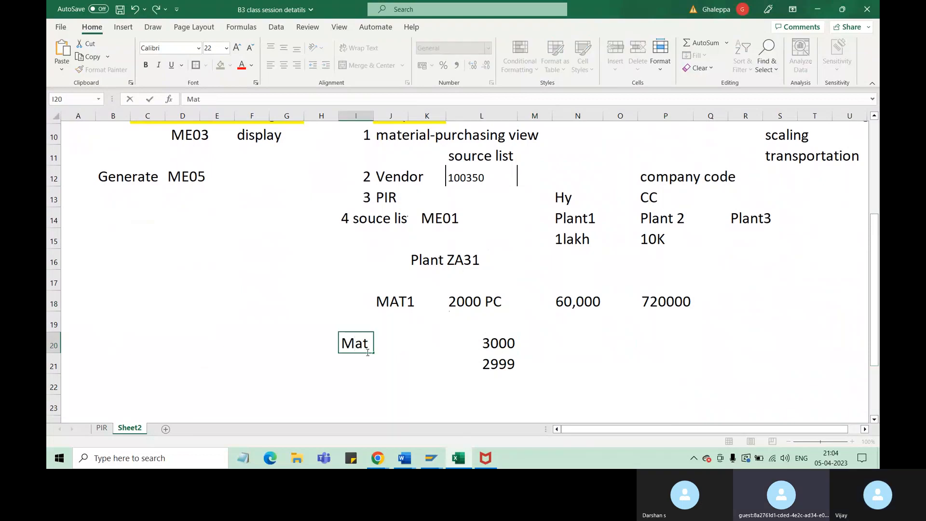
{"action": "type", "text": "erial Re"}
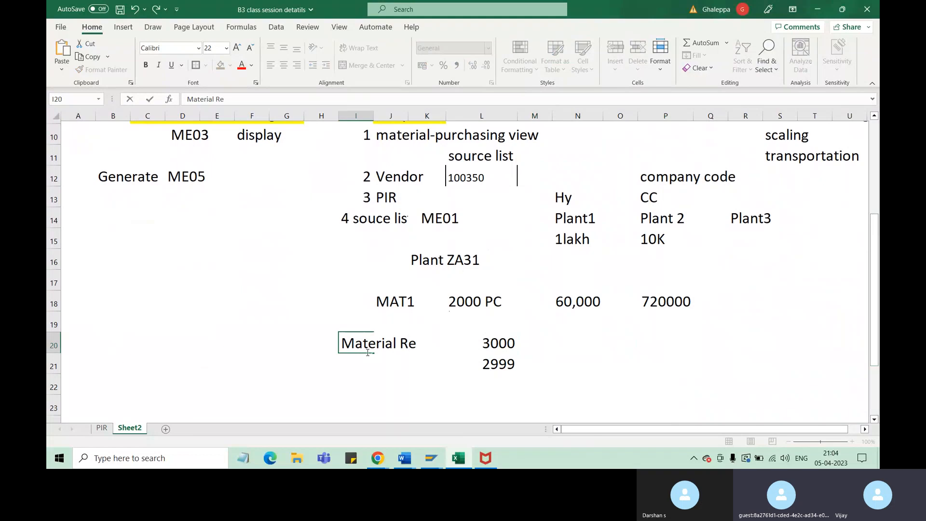
{"action": "type", "text": "qu Pal"}
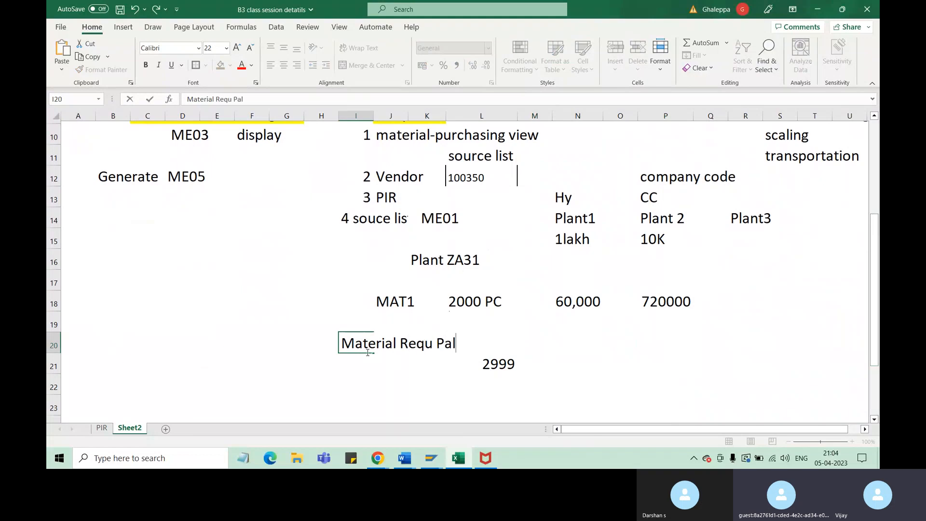
{"action": "key", "text": "BackSpace"}
{"action": "key", "text": "BackSpace"}
{"action": "type", "text": "la n"}
{"action": "left_click", "coordinate": [427, 382]}
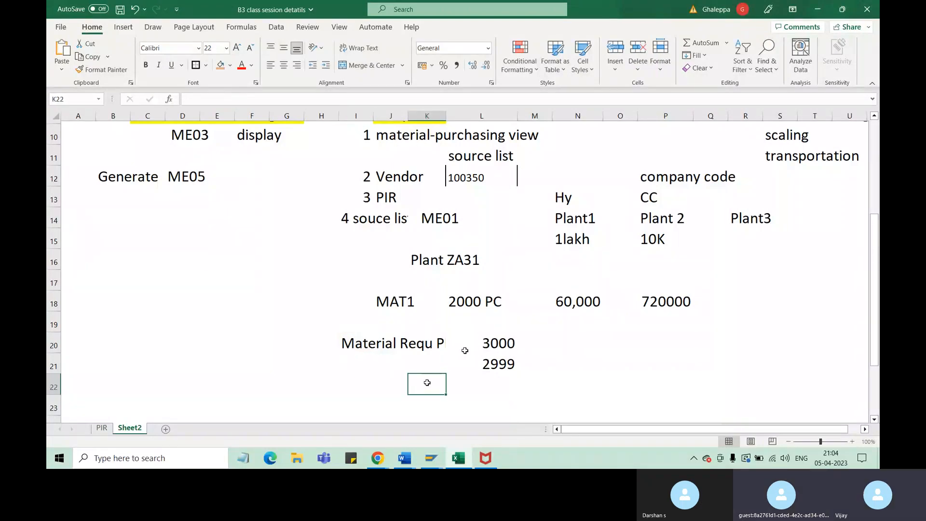
Move the label from I20 to F20 and extend its text to "Material Requ Planning"
{"action": "left_click_drag", "start_coordinate": [361, 347], "coordinate": [428, 345]}
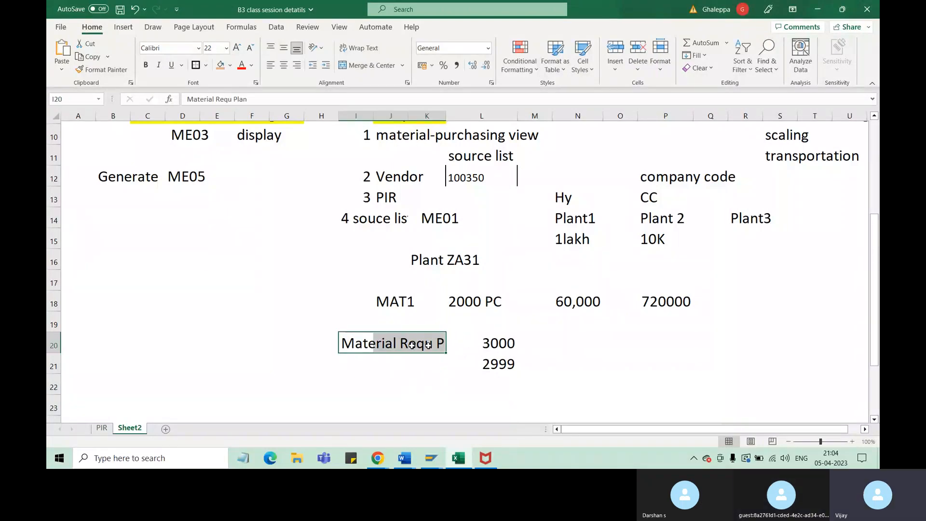
{"action": "left_click_drag", "start_coordinate": [327, 335], "coordinate": [297, 337]}
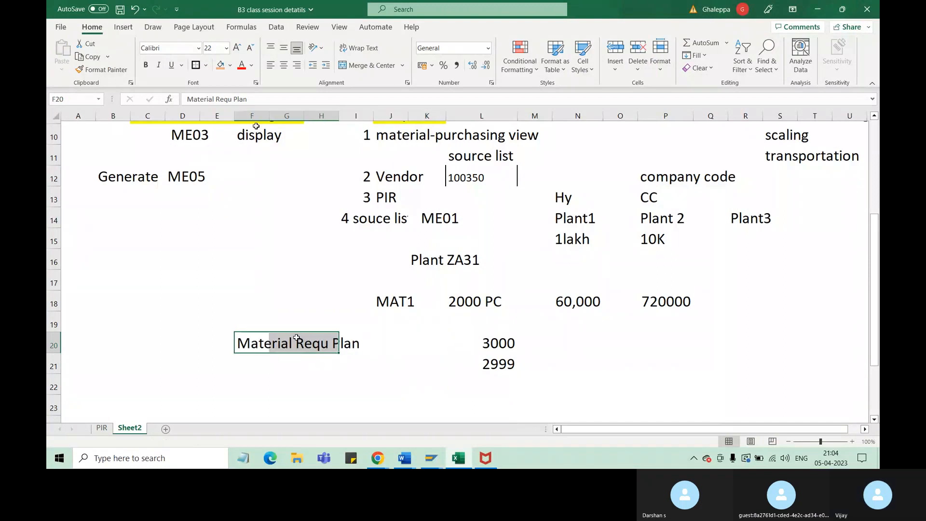
{"action": "left_click", "coordinate": [261, 104]}
{"action": "type", "text": "ning"}
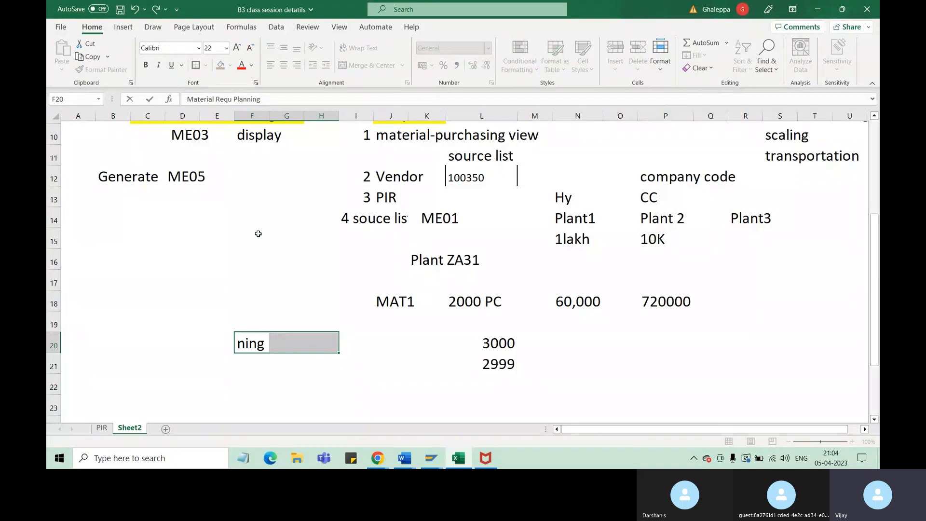
{"action": "left_click", "coordinate": [335, 393]}
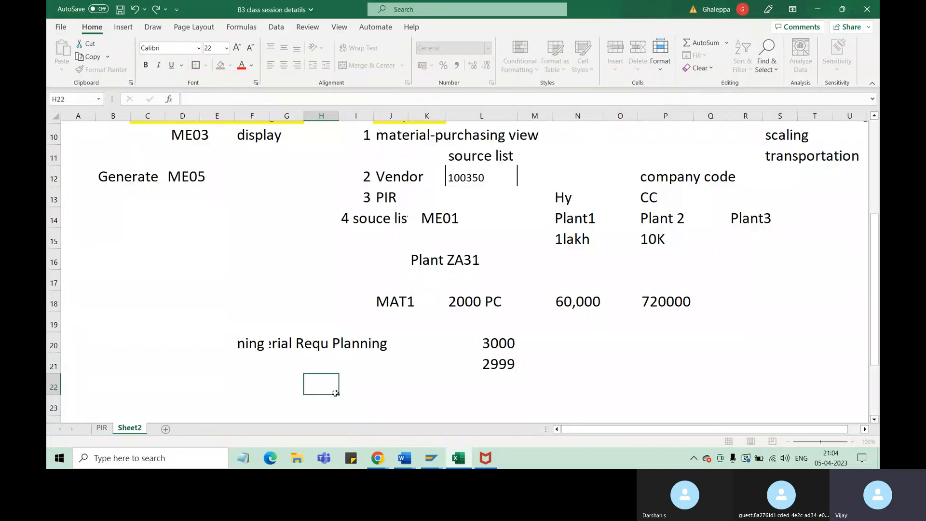
Enter the abbreviation "MRP" in cell G21, below the Material Requ Planning label
{"action": "left_click", "coordinate": [291, 362]}
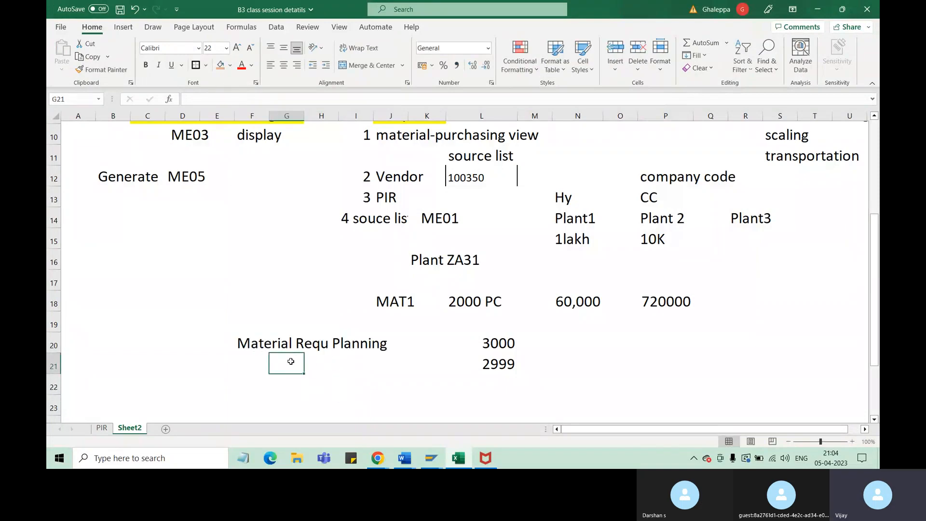
{"action": "type", "text": "MR"}
{"action": "type", "text": "P"}
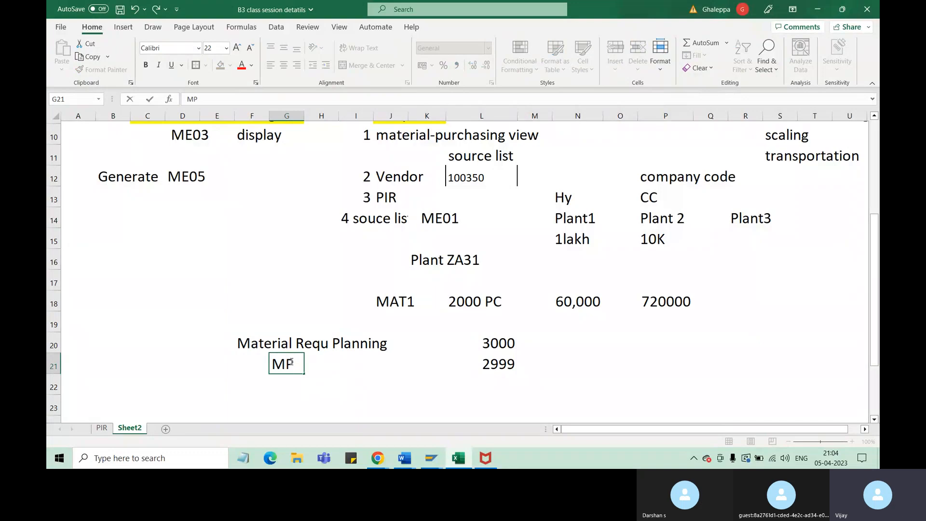
{"action": "key", "text": "BackSpace"}
{"action": "type", "text": "RP"}
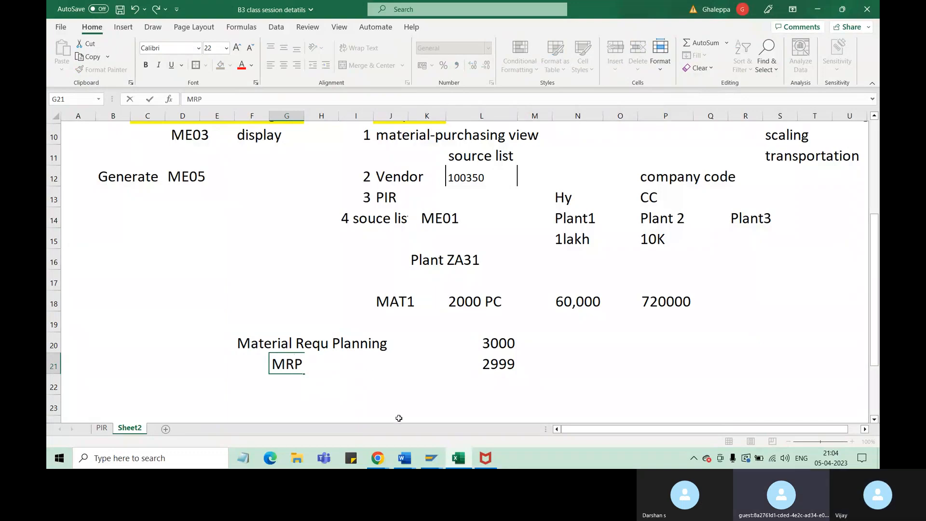
Review the 3000 quantity in L20 and the MRP note in G21, then switch to the SAP source list session
{"action": "left_click", "coordinate": [450, 389]}
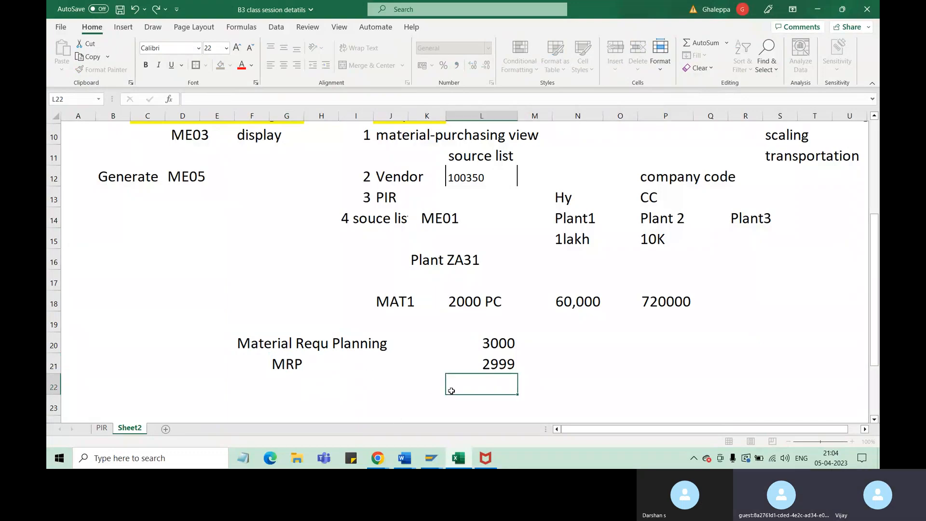
{"action": "left_click", "coordinate": [490, 343]}
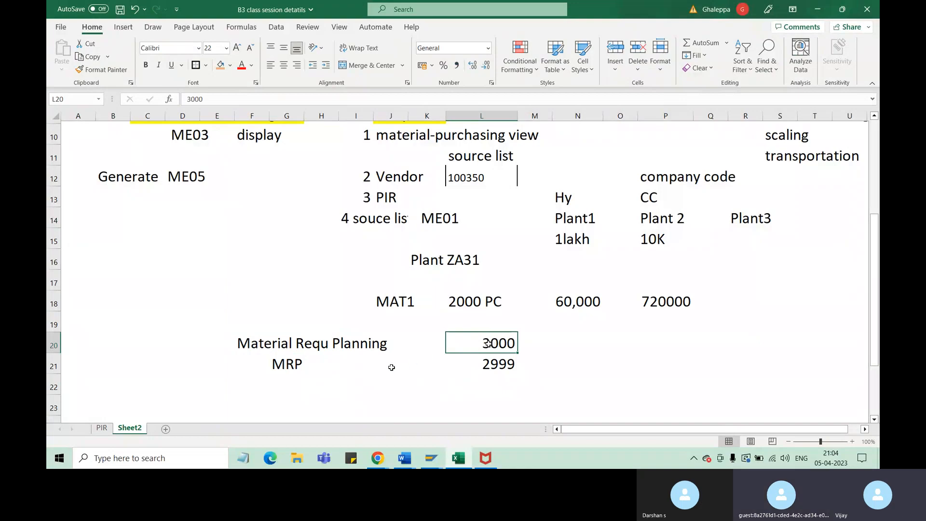
{"action": "left_click", "coordinate": [290, 364]}
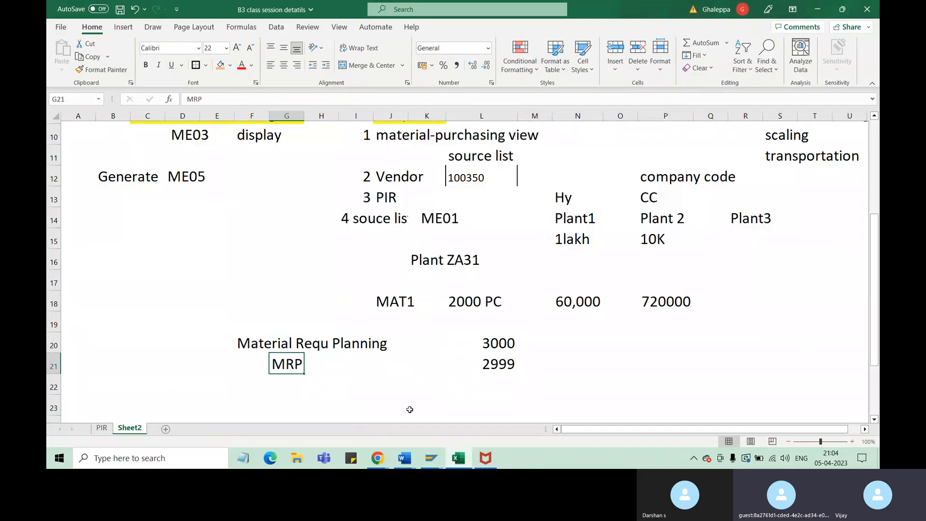
{"action": "left_click", "coordinate": [431, 457]}
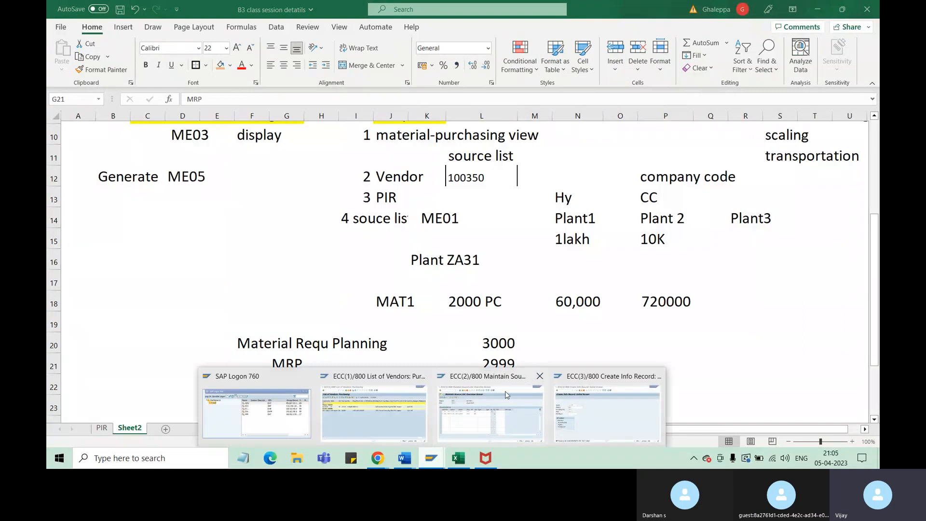
{"action": "left_click", "coordinate": [468, 420]}
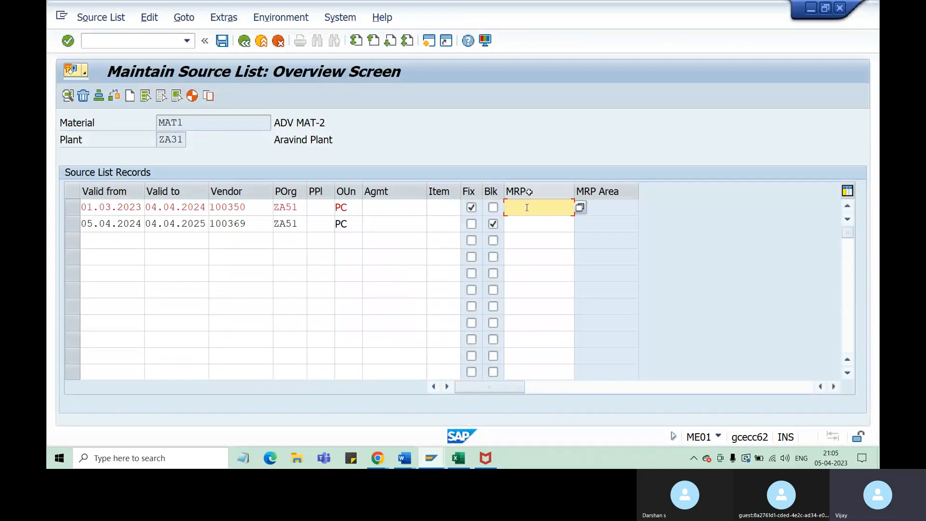
Run transaction /nmm03 in the Create Info Record session and open the view selection for material MAT1
{"action": "left_click", "coordinate": [431, 459]}
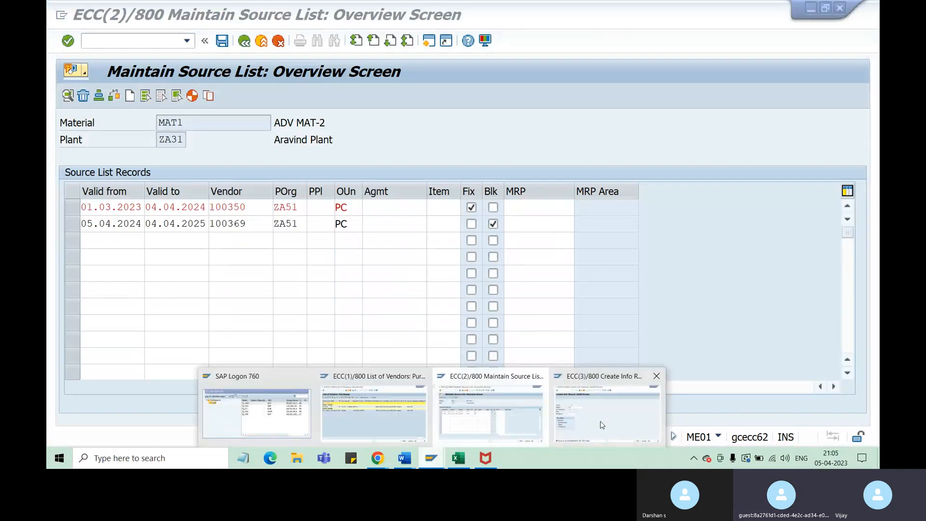
{"action": "left_click", "coordinate": [596, 417]}
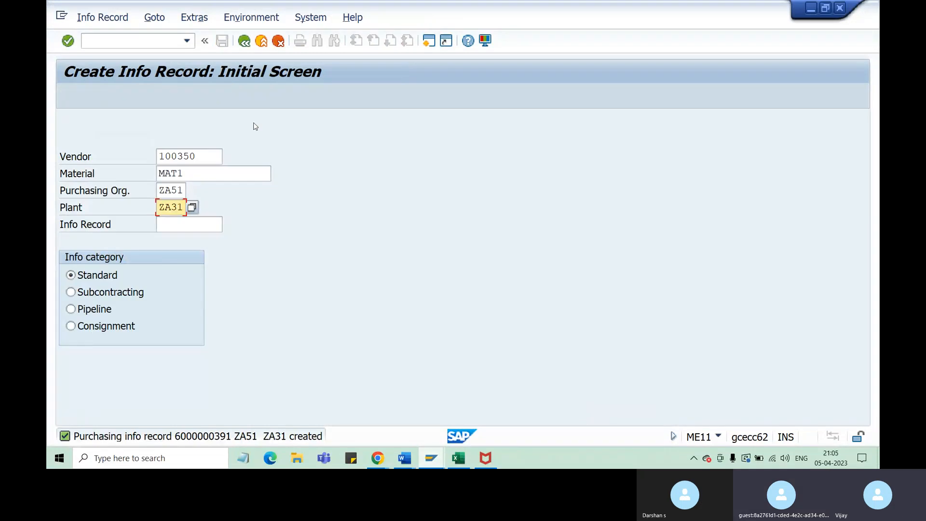
{"action": "left_click", "coordinate": [147, 40]}
{"action": "type", "text": "/nn"}
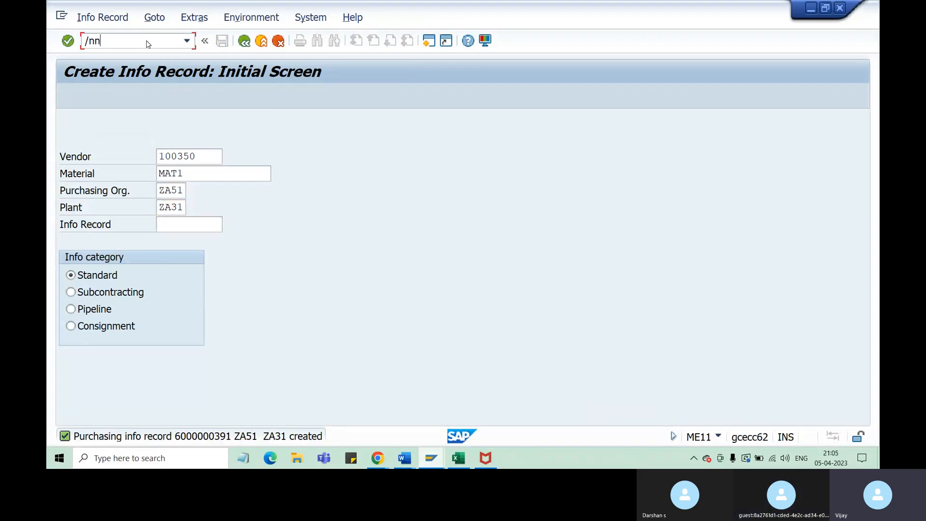
{"action": "key", "text": "BackSpace"}
{"action": "type", "text": "mm03"}
{"action": "key", "text": "Return"}
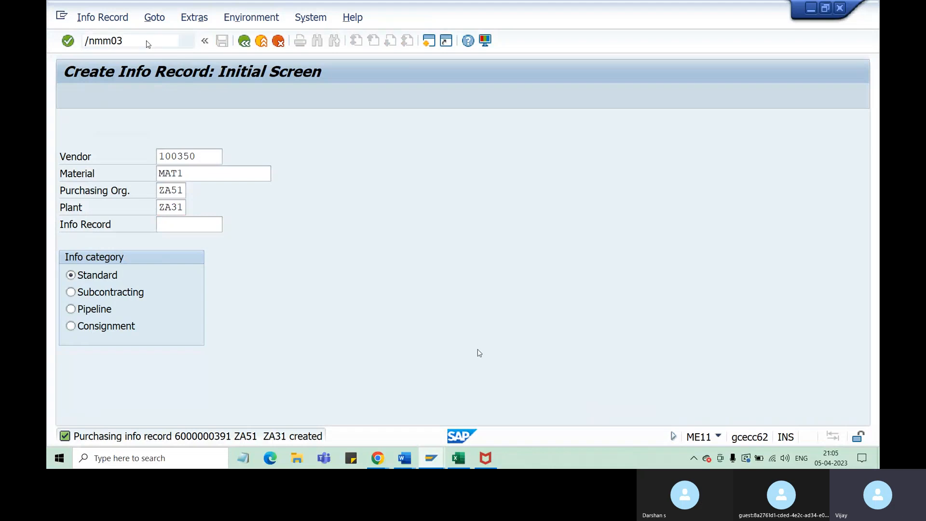
{"action": "key", "text": "Return"}
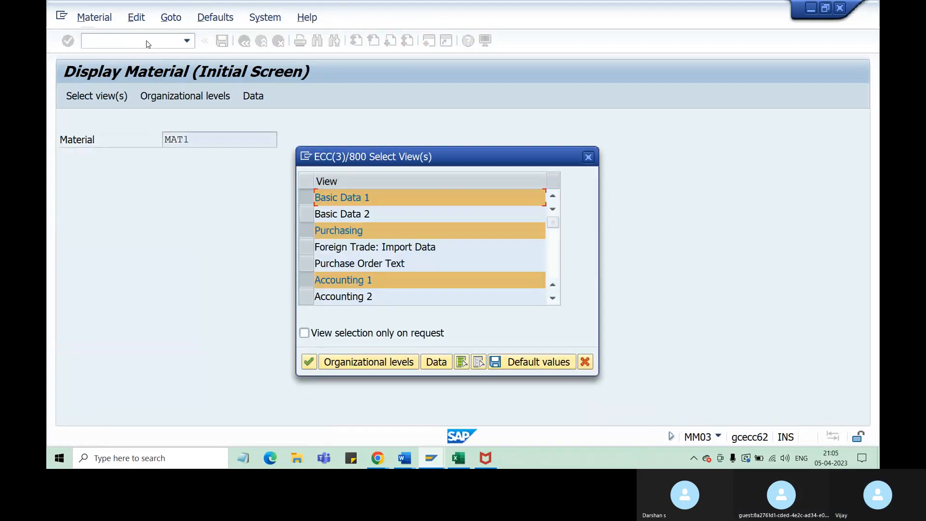
Deselect all views of MAT1, check the list for MRP views, and cancel the view selection
{"action": "left_click", "coordinate": [480, 363]}
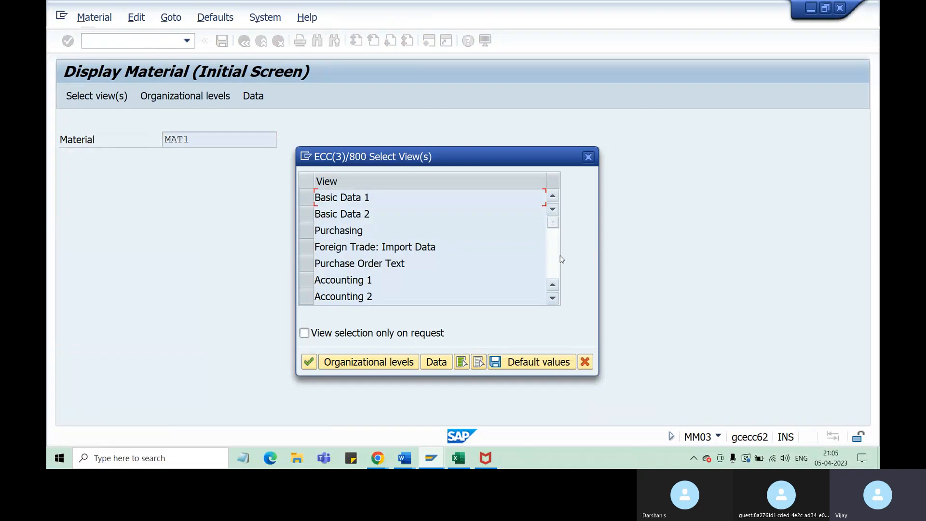
{"action": "left_click", "coordinate": [552, 298]}
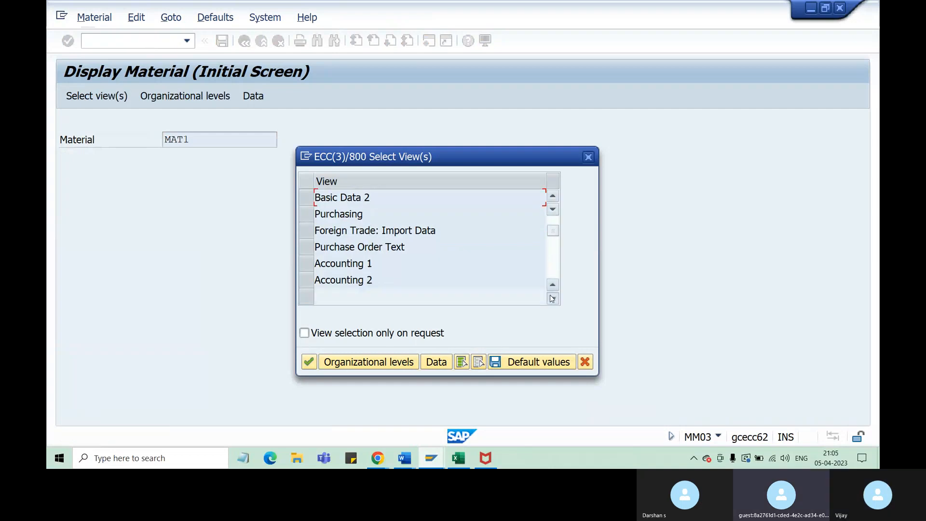
{"action": "left_click", "coordinate": [553, 297]}
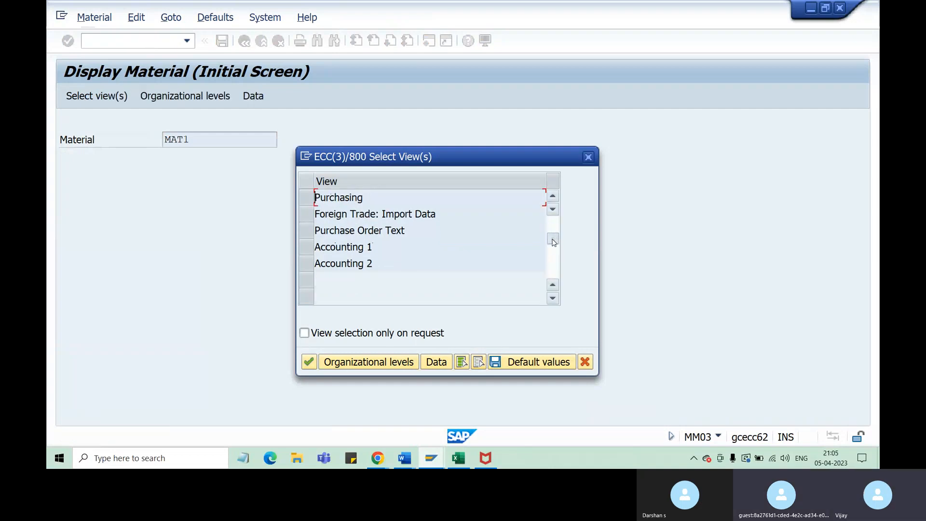
{"action": "left_click", "coordinate": [554, 222]}
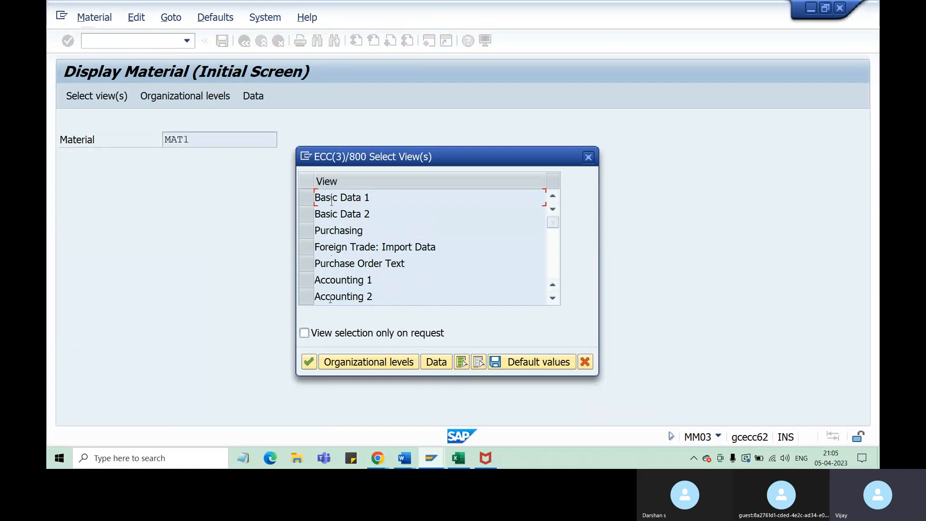
{"action": "left_click", "coordinate": [584, 368]}
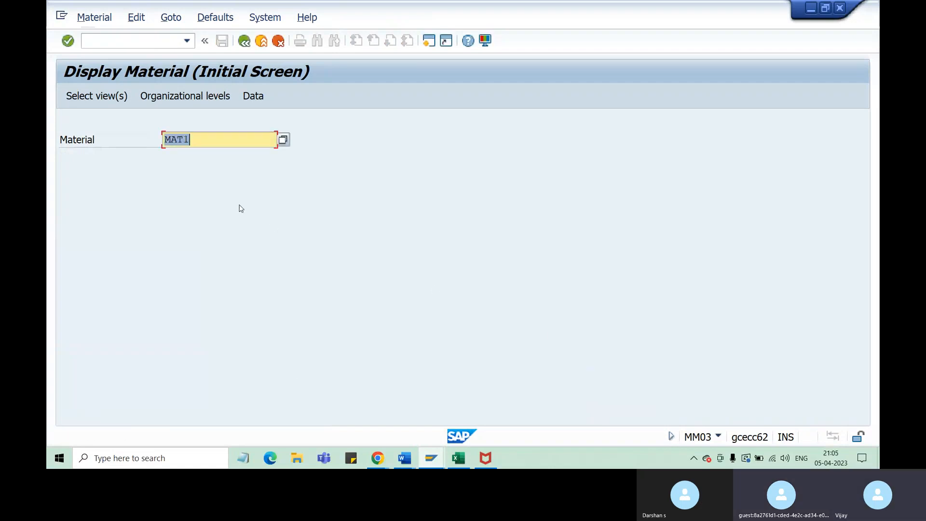
{"action": "key", "text": "BackSpace"}
{"action": "key", "text": "Down"}
{"action": "key", "text": "Down"}
{"action": "key", "text": "Down"}
{"action": "key", "text": "Down"}
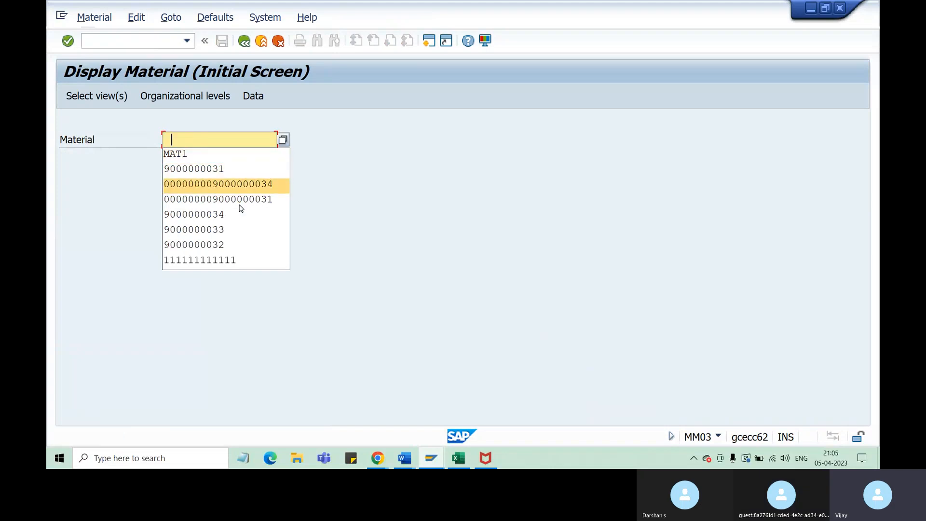
{"action": "key", "text": "Return"}
{"action": "key", "text": "Return"}
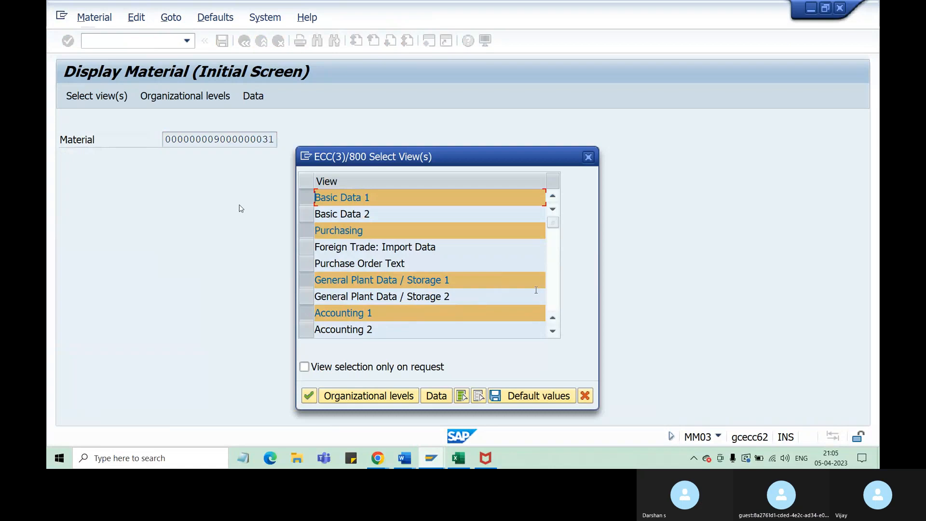
{"action": "scroll", "coordinate": [549, 309], "scroll_direction": "down", "scroll_amount": 3}
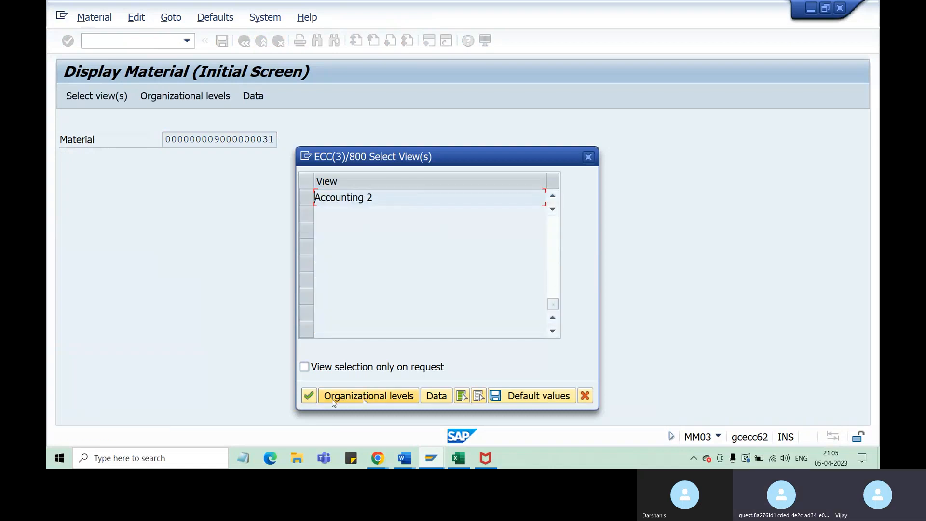
{"action": "left_click", "coordinate": [309, 396]}
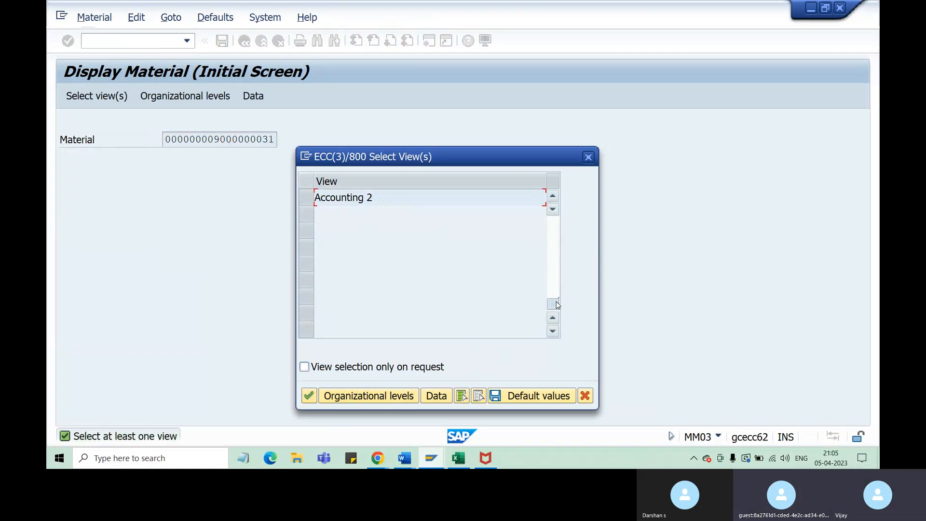
{"action": "left_click_drag", "start_coordinate": [557, 305], "coordinate": [556, 262]}
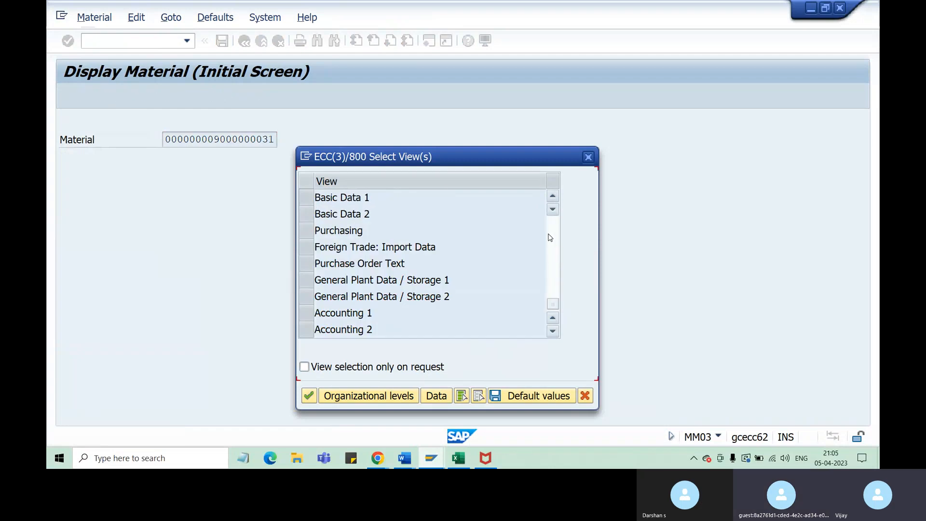
{"action": "left_click", "coordinate": [551, 237]}
{"action": "left_click", "coordinate": [551, 258]}
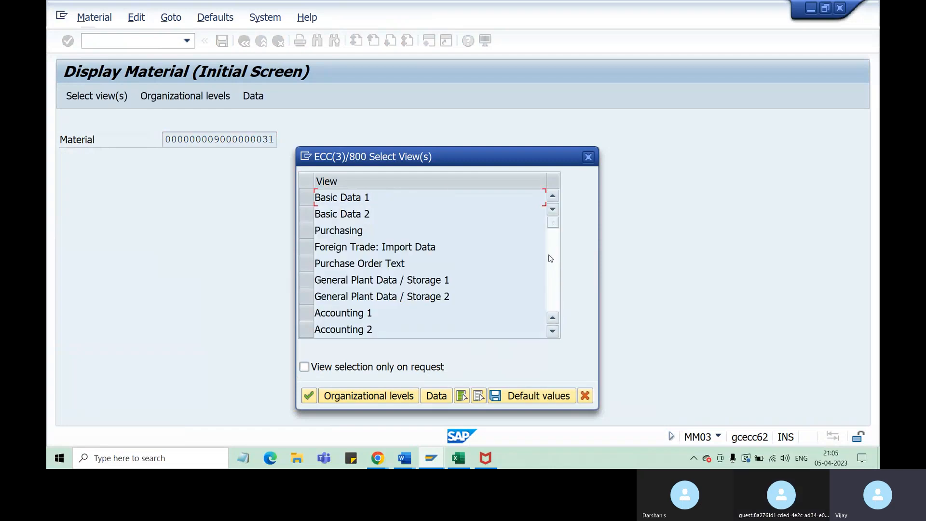
{"action": "left_click", "coordinate": [551, 256]}
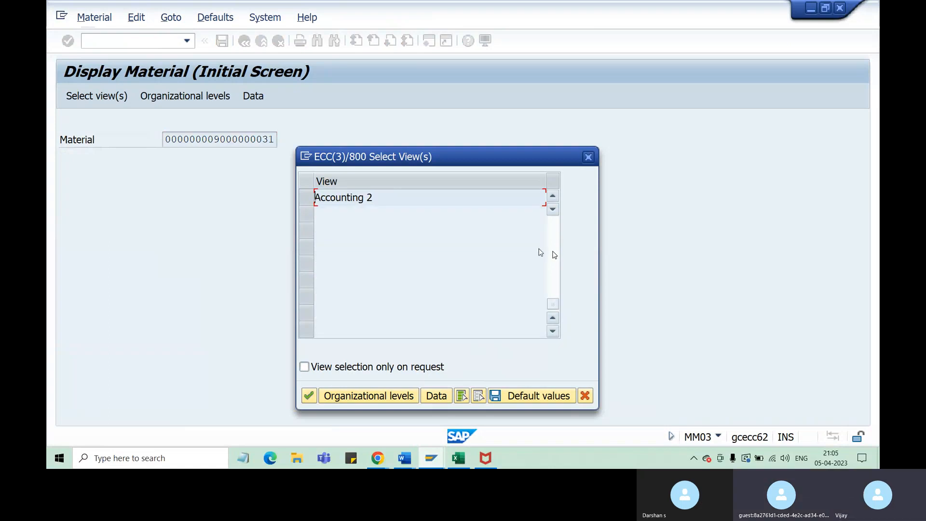
{"action": "left_click", "coordinate": [588, 157]}
{"action": "left_click", "coordinate": [221, 141]}
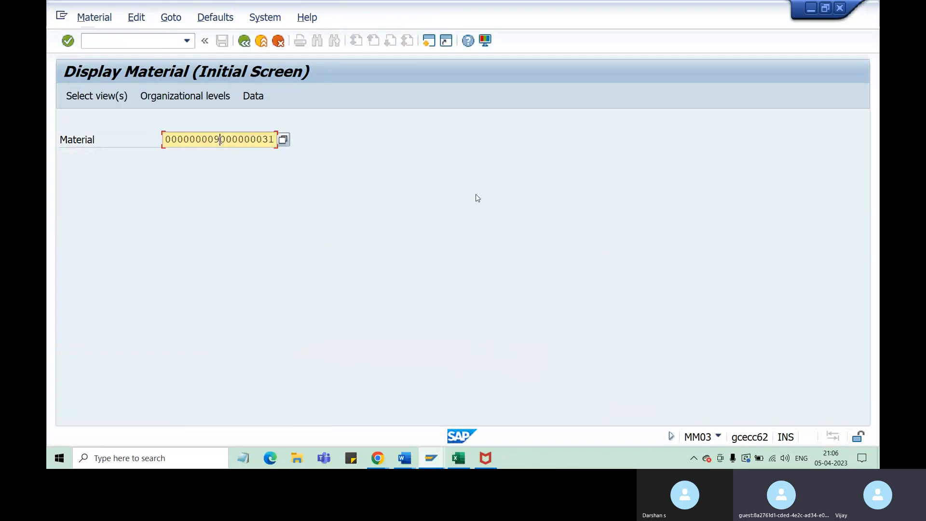
{"action": "left_click_drag", "start_coordinate": [214, 141], "coordinate": [273, 145]}
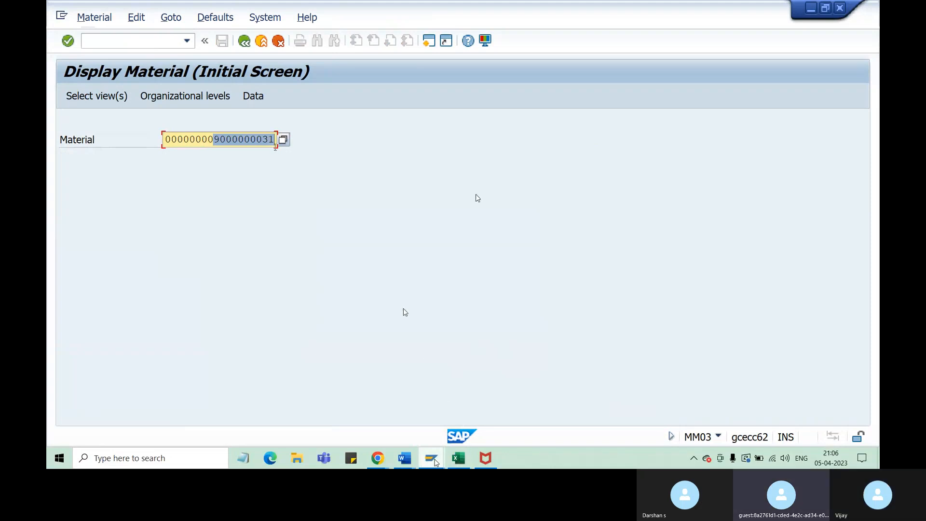
{"action": "mouse_move", "coordinate": [427, 461]}
{"action": "left_click", "coordinate": [504, 438]}
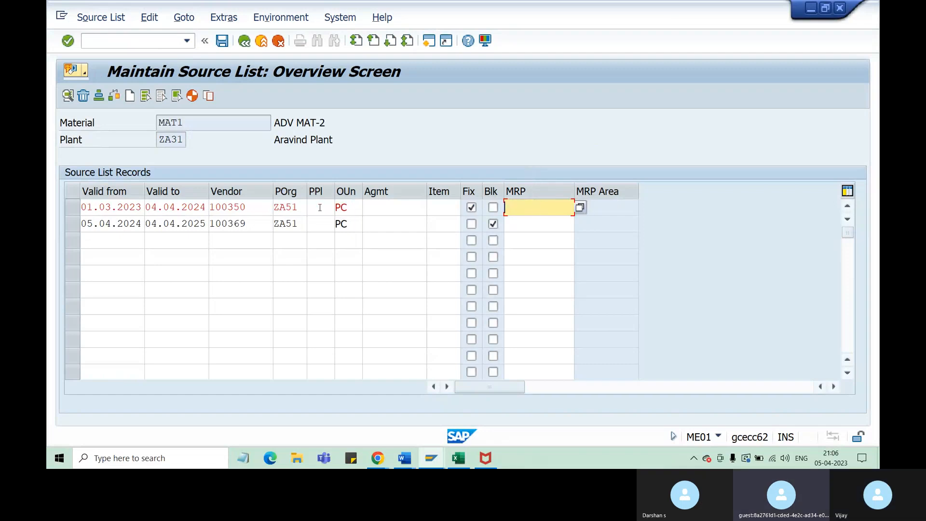
Try to validate and save the source list records of MAT1 in plant ZA31
{"action": "key", "text": "Return"}
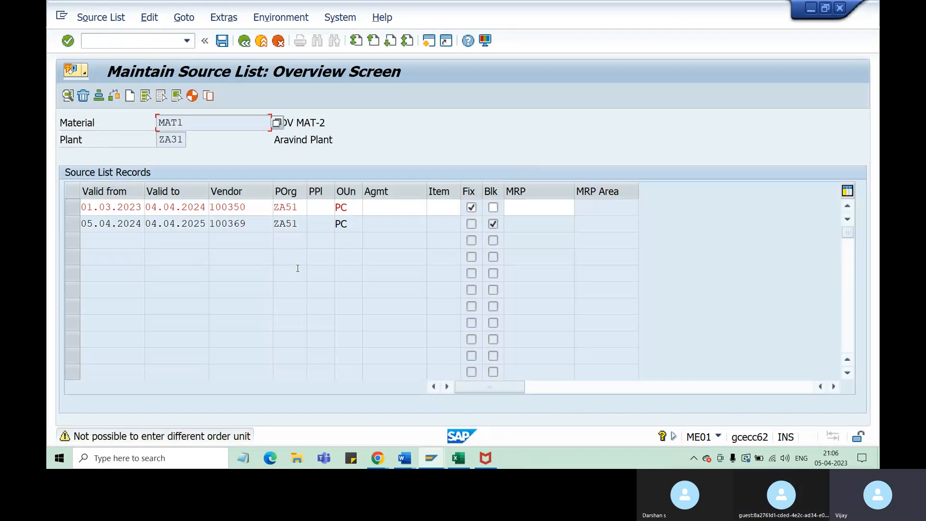
{"action": "key", "text": "Return"}
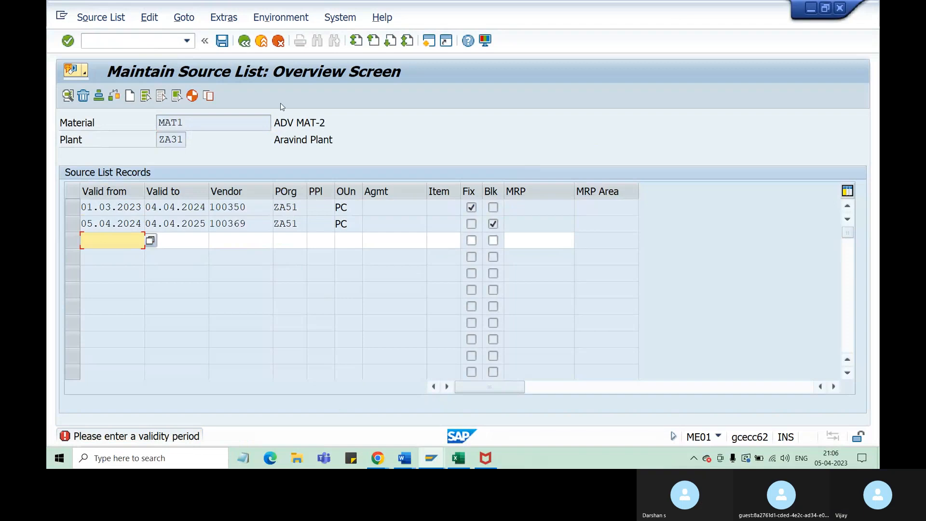
{"action": "left_click", "coordinate": [223, 42]}
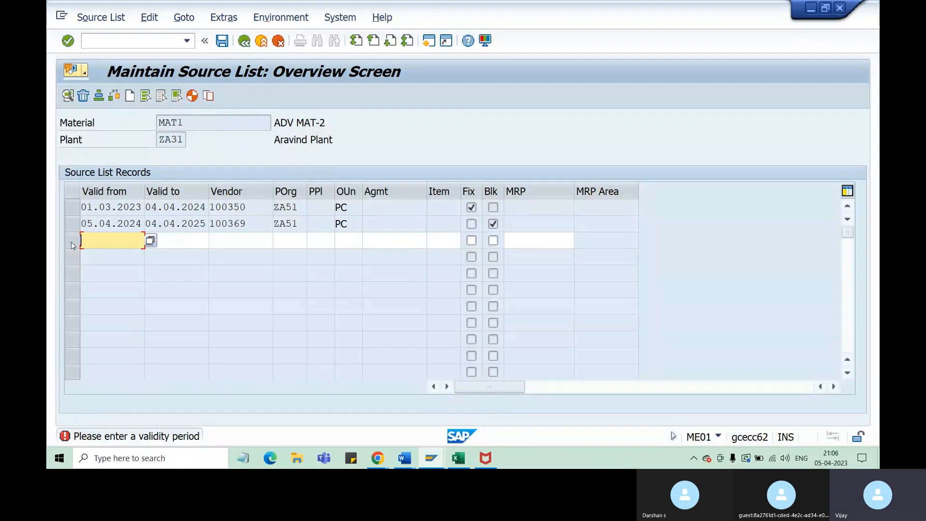
{"action": "left_click", "coordinate": [101, 241]}
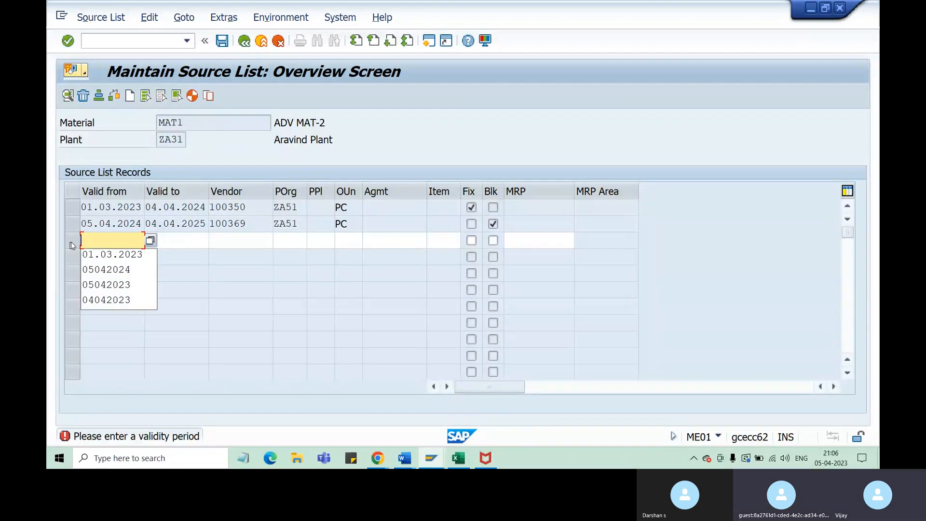
{"action": "left_click", "coordinate": [229, 291]}
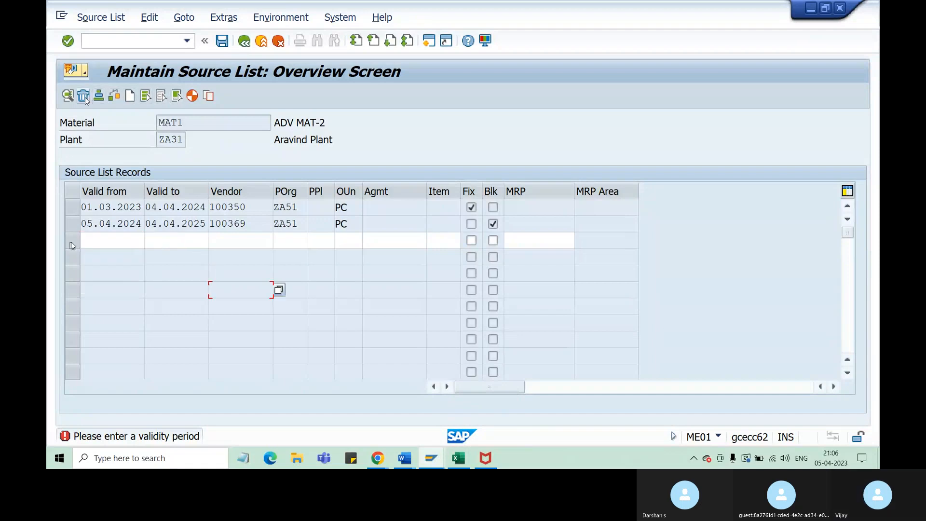
{"action": "left_click", "coordinate": [223, 41]}
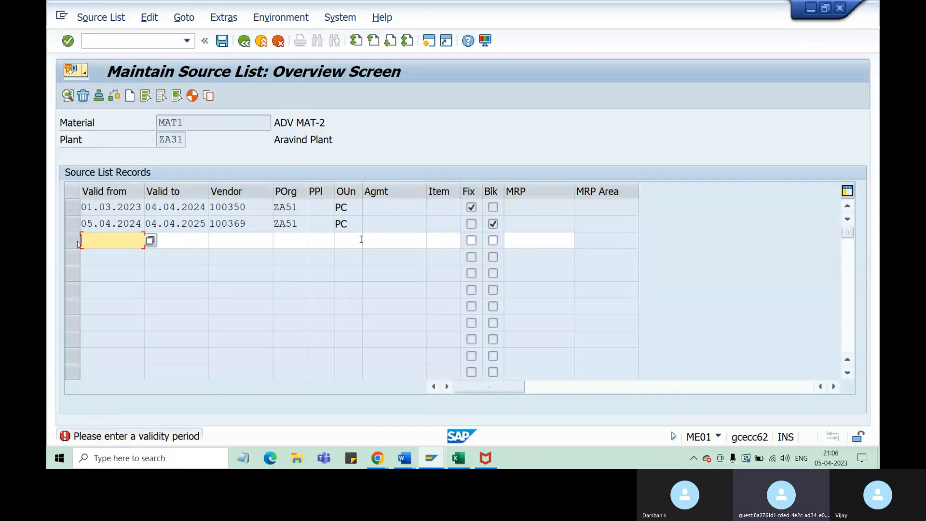
Try to delete the empty third source list row with its Fix indicator set, then cancel the pending entry
{"action": "left_click", "coordinate": [471, 240]}
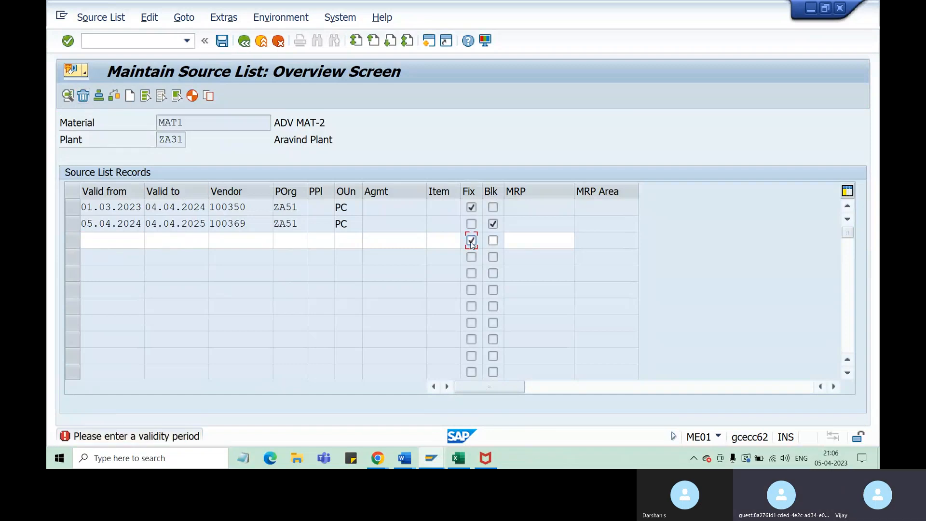
{"action": "left_click", "coordinate": [83, 96]}
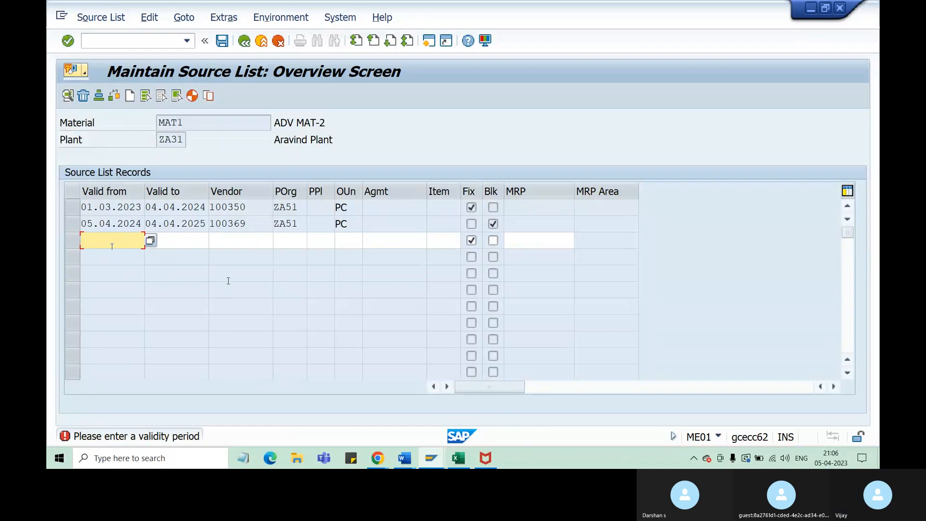
{"action": "key", "text": "Escape"}
{"action": "left_click", "coordinate": [135, 237]}
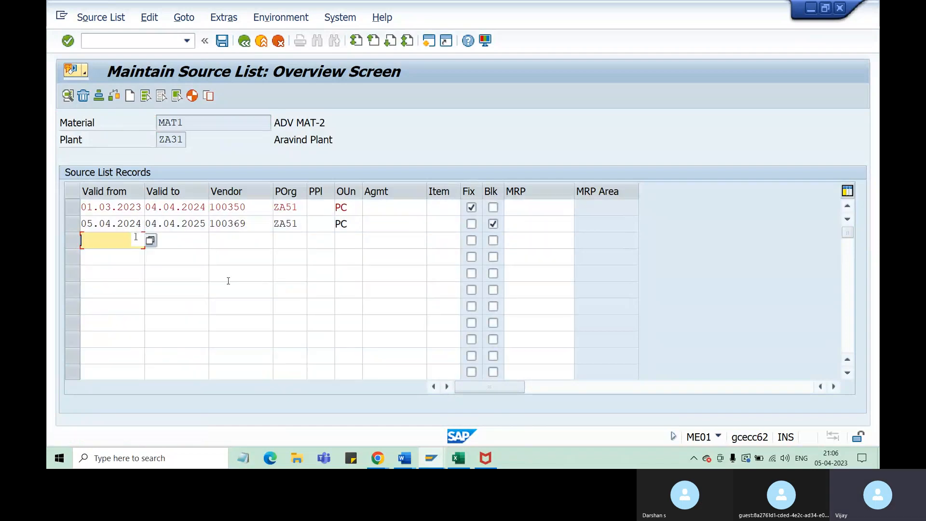
Confirm the two source list records of MAT1 in plant ZA31 and save the source list
{"action": "key", "text": "Return"}
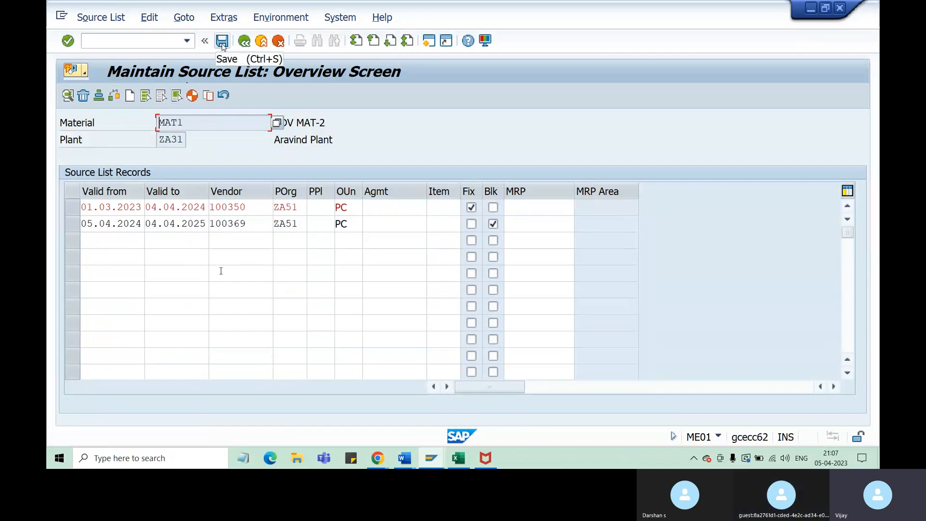
{"action": "left_click", "coordinate": [222, 42]}
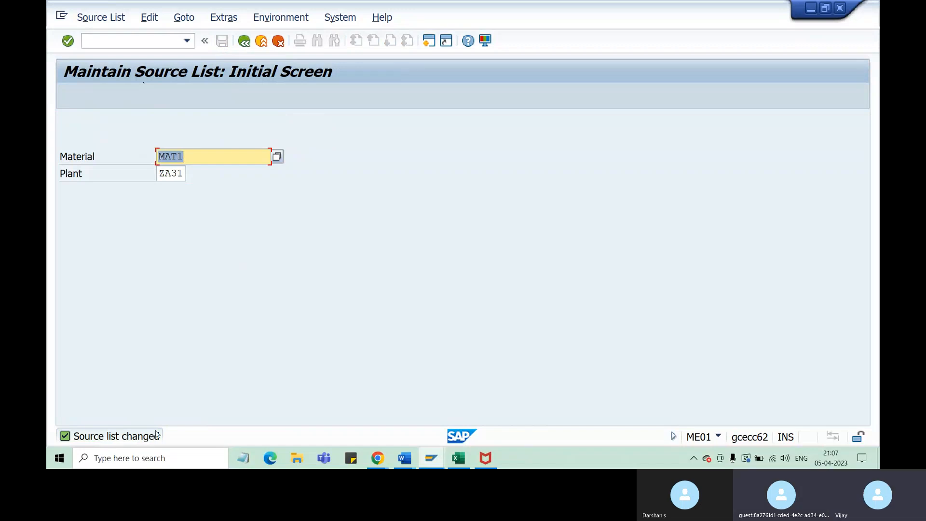
Review the ME01 create and change transaction code in the Excel class notes, and return to the Maintain Source List session in SAP
{"action": "left_click", "coordinate": [458, 461]}
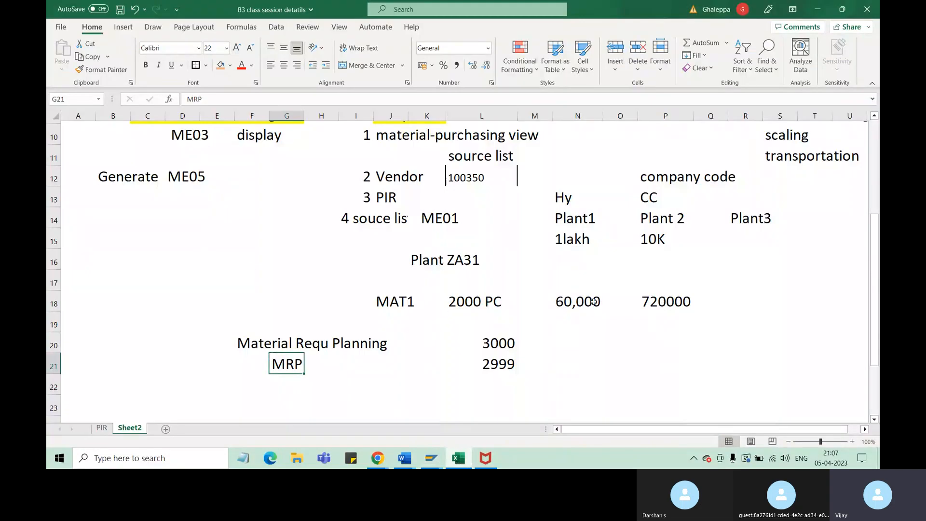
{"action": "left_click_drag", "start_coordinate": [871, 304], "coordinate": [871, 248]}
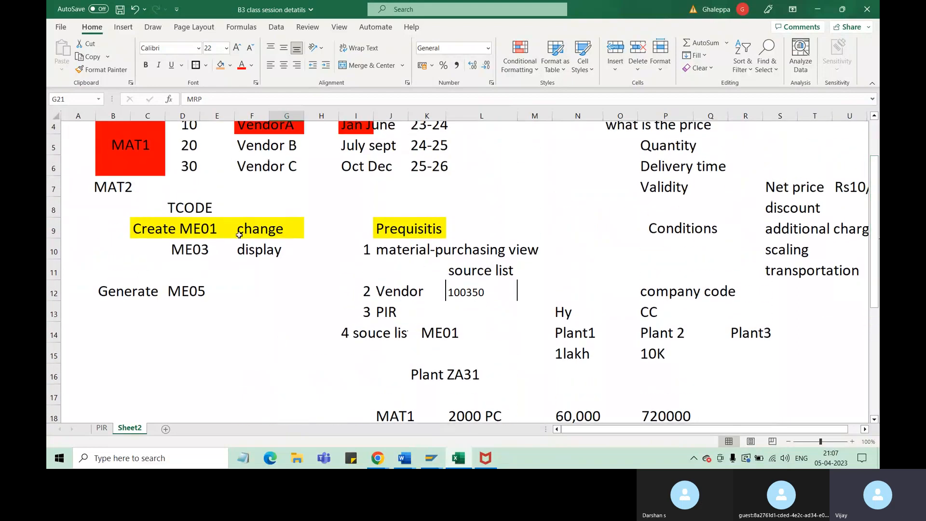
{"action": "left_click", "coordinate": [206, 229]}
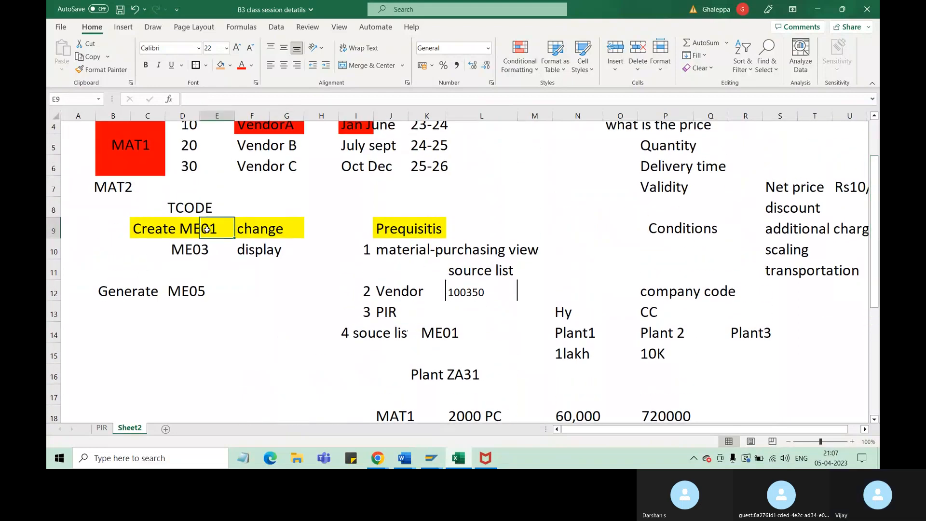
{"action": "left_click", "coordinate": [433, 458]}
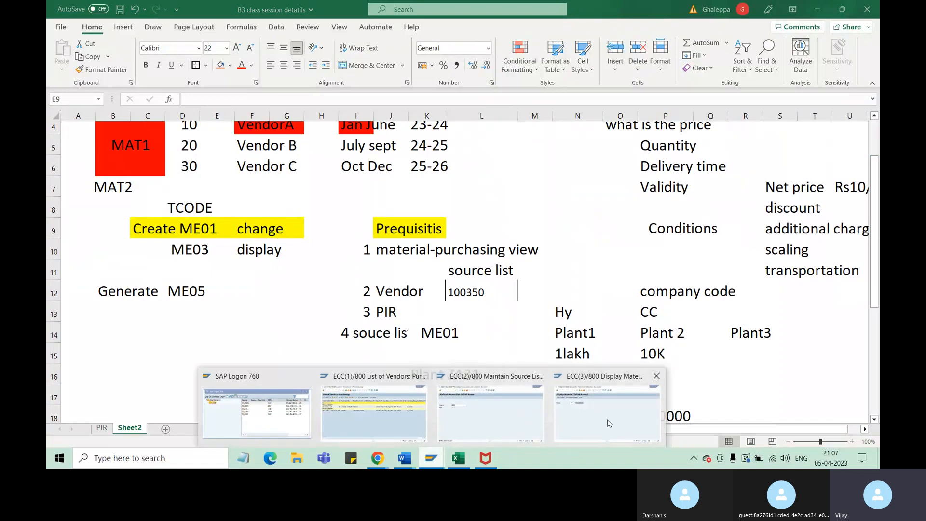
{"action": "left_click", "coordinate": [502, 417]}
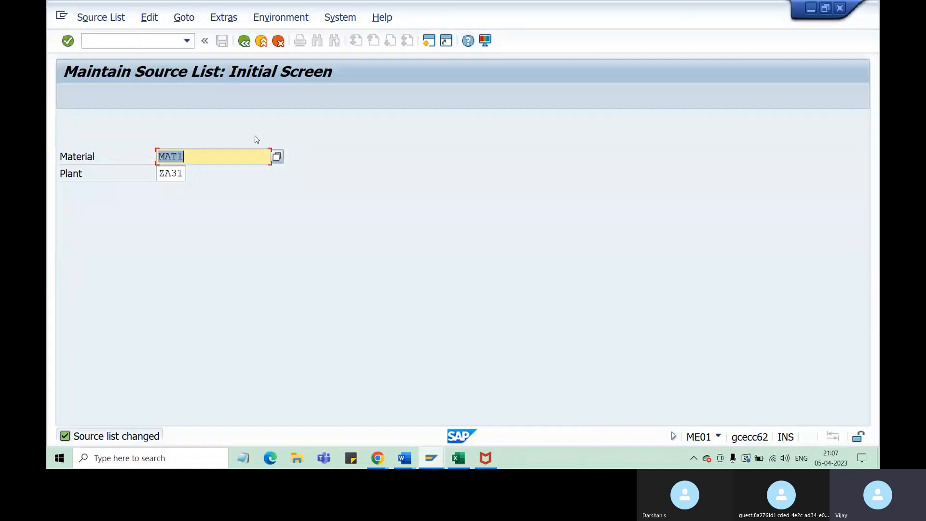
Restart transaction ME01 and open the source list overview for material MAT1 in plant ZA31
{"action": "left_click", "coordinate": [158, 45]}
{"action": "type", "text": "/nme"}
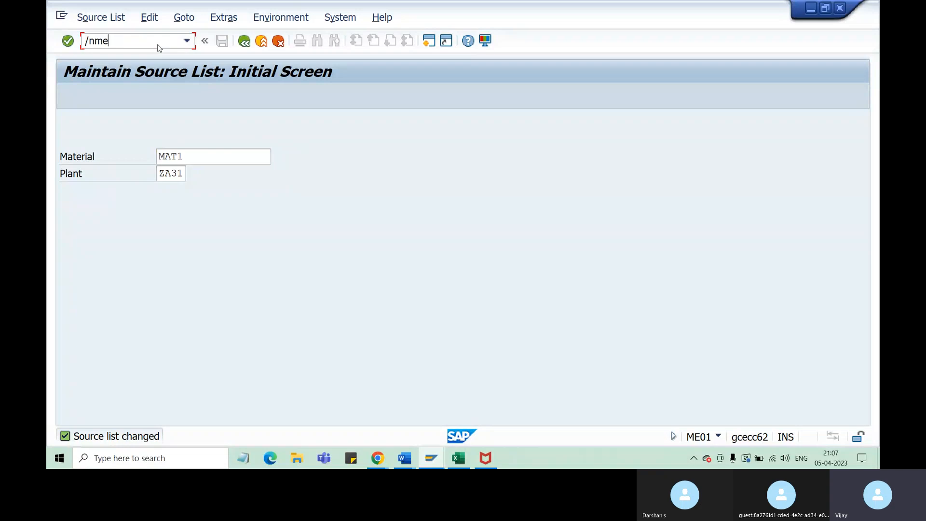
{"action": "type", "text": "01"}
{"action": "key", "text": "Return"}
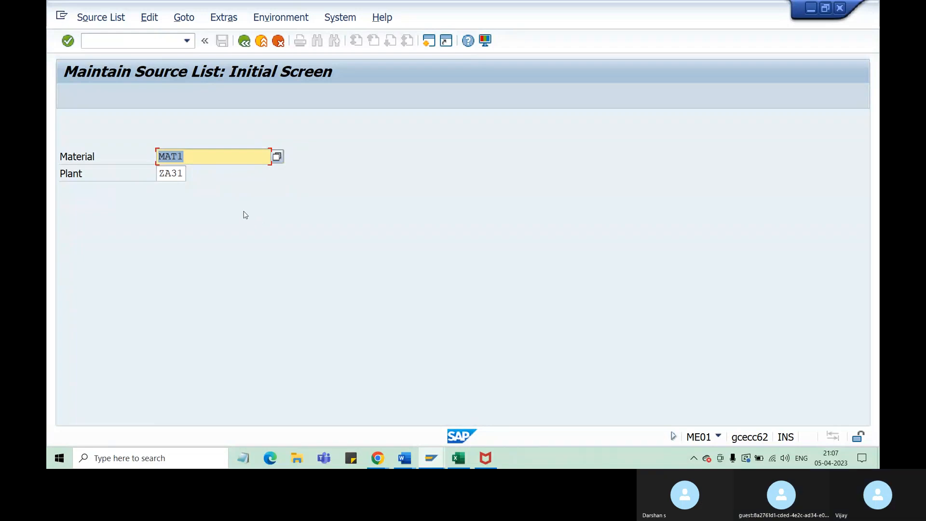
{"action": "left_click", "coordinate": [190, 158]}
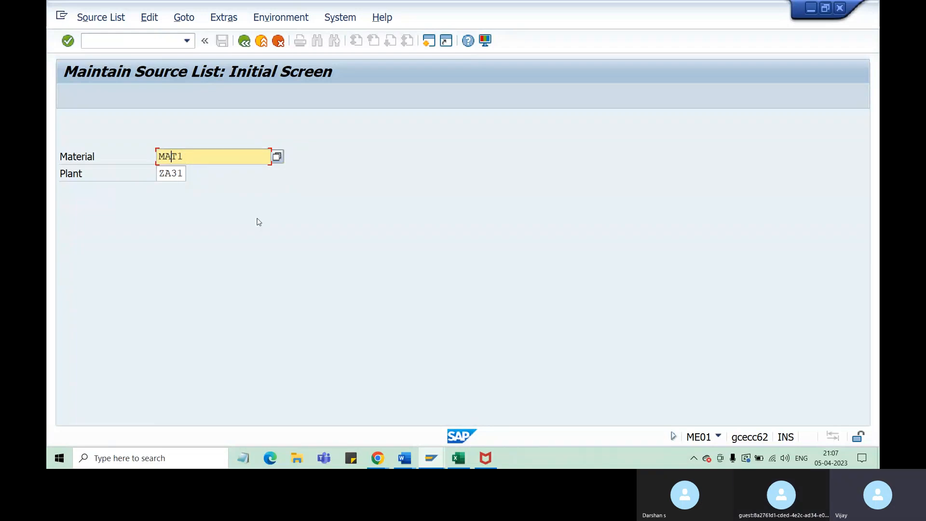
{"action": "left_click", "coordinate": [175, 176]}
{"action": "key", "text": "Return"}
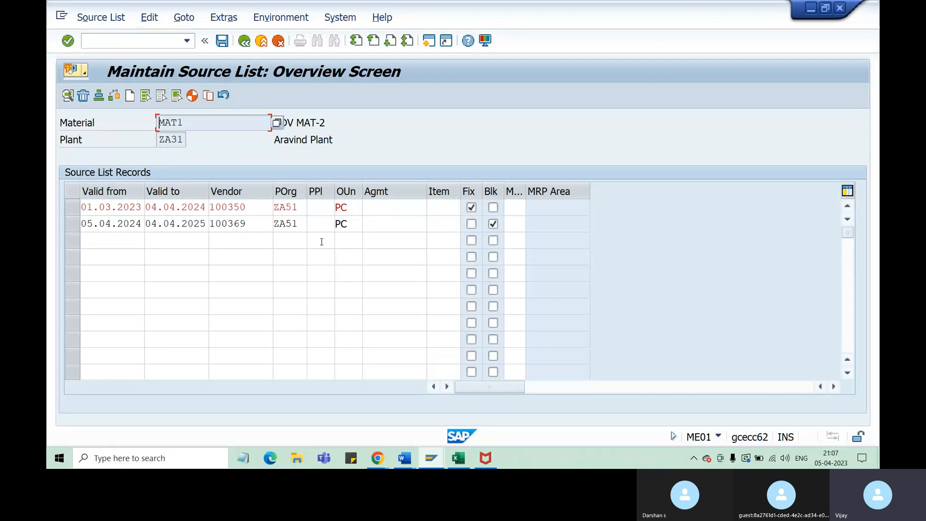
Set the valid-to date of vendor 100350's source list record to 03.04.2024
{"action": "left_click", "coordinate": [174, 207]}
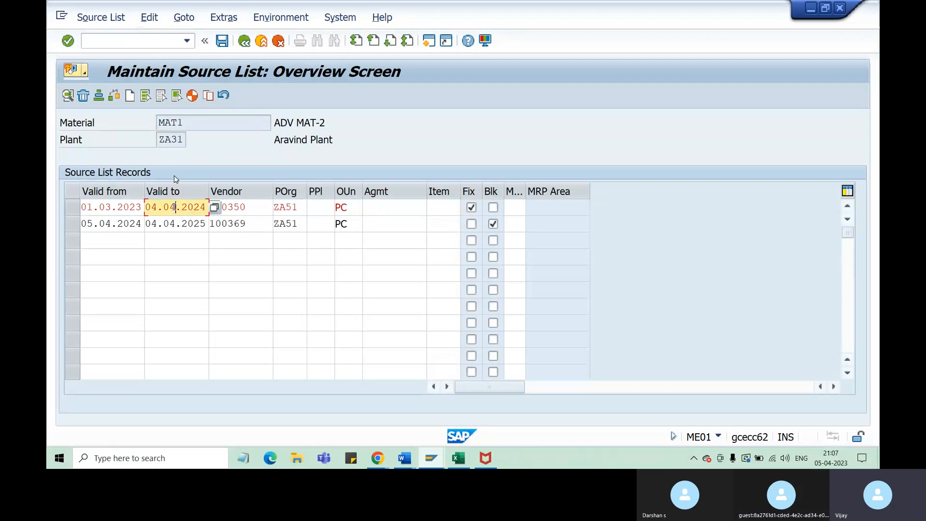
{"action": "left_click", "coordinate": [159, 207]}
{"action": "key", "text": "BackSpace"}
{"action": "type", "text": "3"}
{"action": "left_click", "coordinate": [292, 206]}
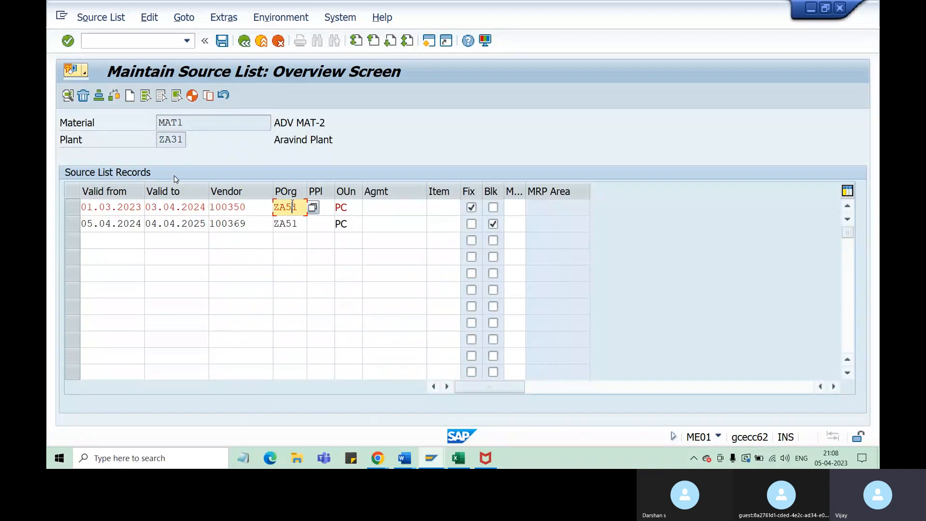
Move the Fix indicator from vendor 100350 to vendor 100369 and the Blk indicator from vendor 100369 to vendor 100350
{"action": "left_click", "coordinate": [474, 226]}
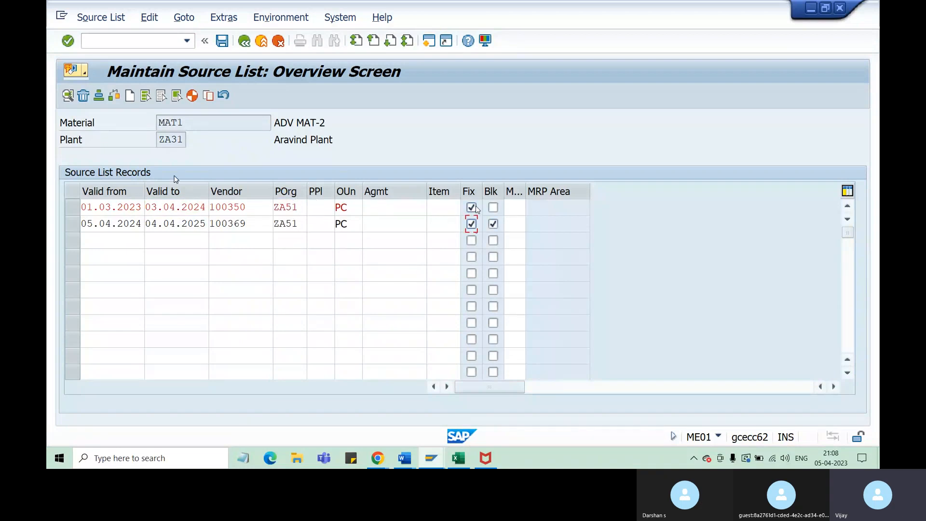
{"action": "left_click", "coordinate": [473, 207]}
{"action": "left_click", "coordinate": [493, 224]}
{"action": "left_click", "coordinate": [493, 207]}
{"action": "left_click", "coordinate": [209, 209]}
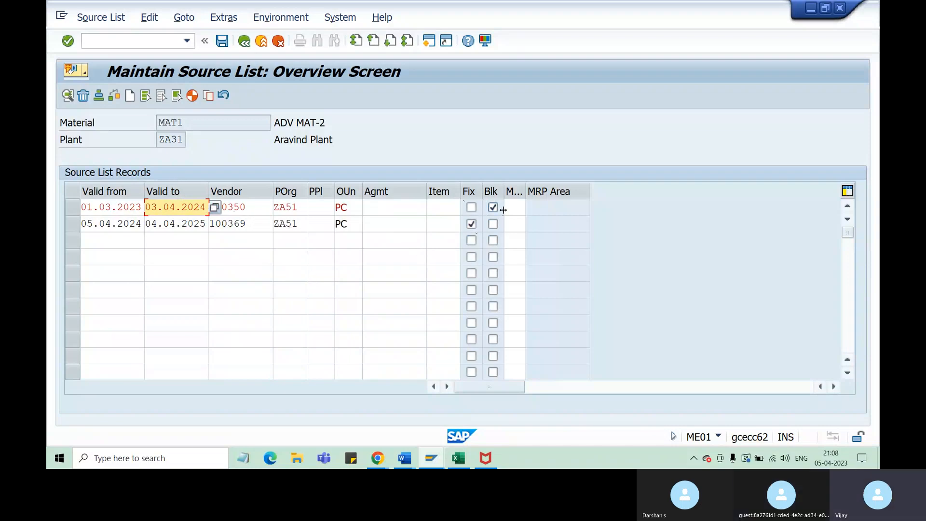
Switch the indicators back so that vendor 100350 is fixed and vendor 100369 is blocked
{"action": "left_click", "coordinate": [472, 208]}
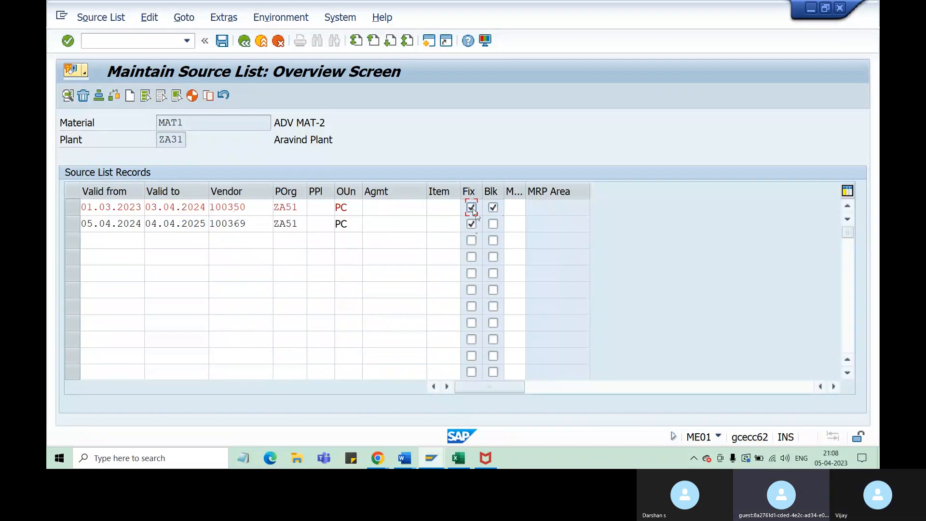
{"action": "left_click", "coordinate": [493, 207]}
{"action": "left_click", "coordinate": [472, 223]}
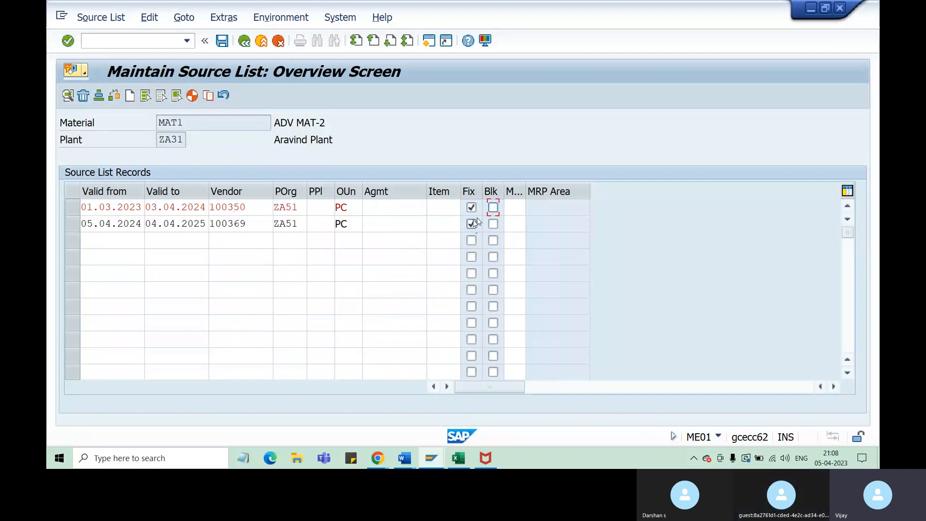
{"action": "left_click", "coordinate": [493, 224]}
Clear the Blk indicator of vendor 100369 and save the source list of MAT1
{"action": "left_click", "coordinate": [183, 124]}
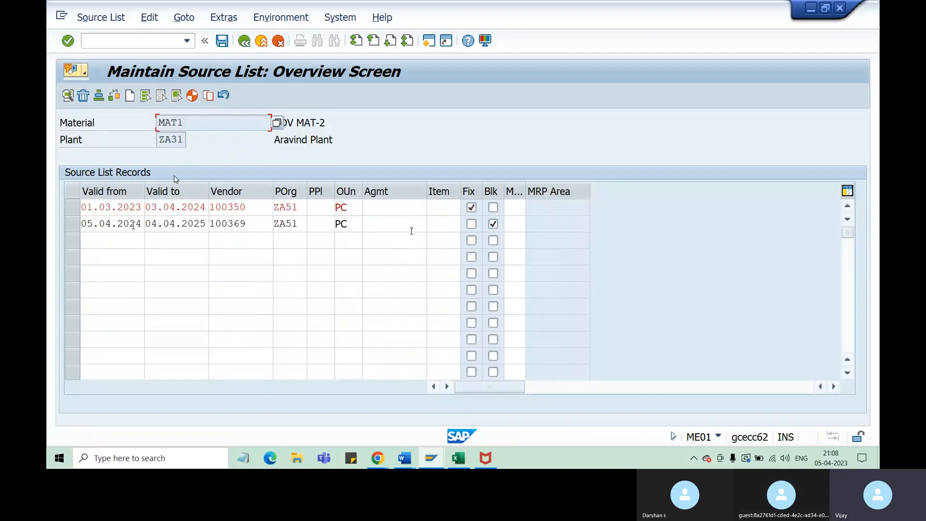
{"action": "left_click", "coordinate": [493, 224]}
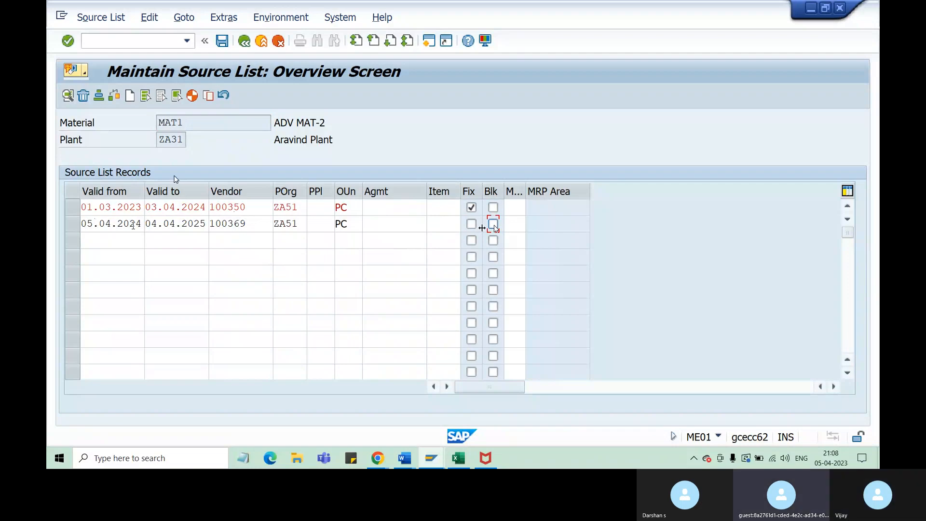
{"action": "left_click", "coordinate": [223, 41]}
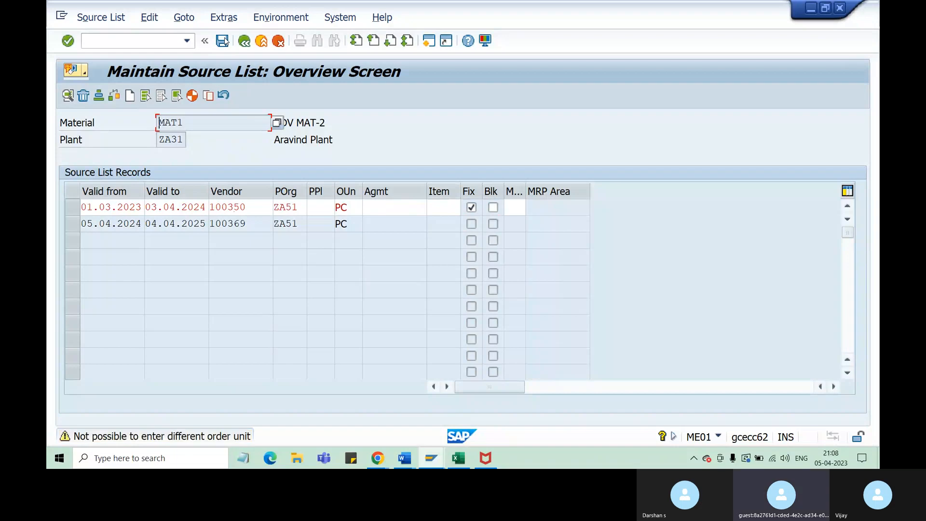
{"action": "left_click", "coordinate": [223, 41]}
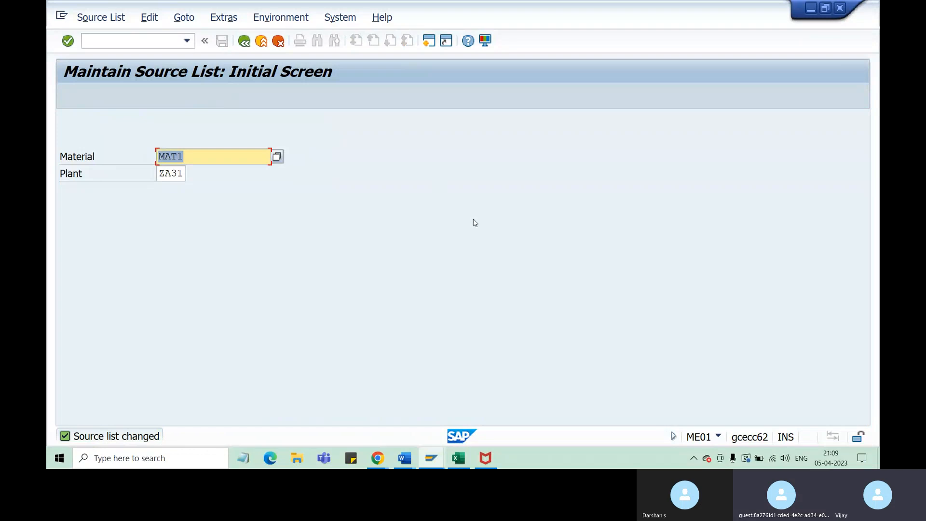
Switch to the Excel class notes and bring up the previews of the open Chrome windows
{"action": "left_click", "coordinate": [459, 459]}
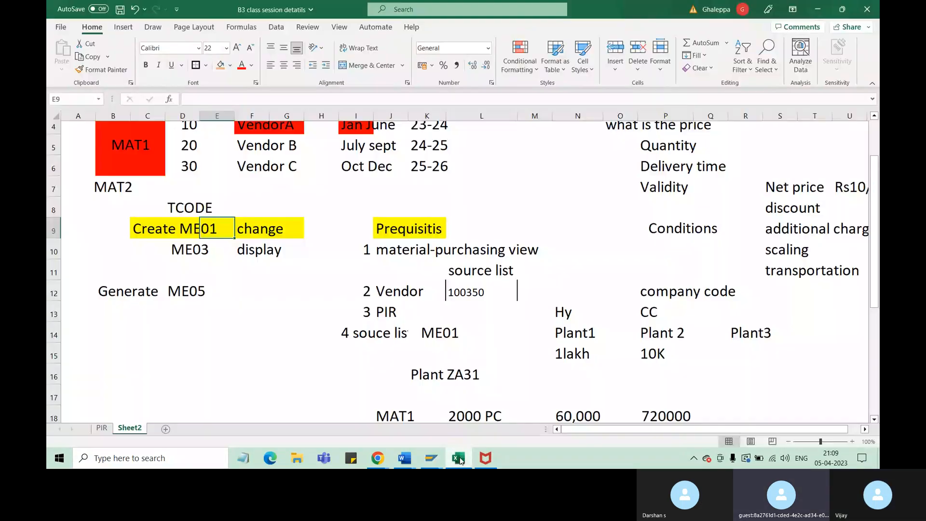
{"action": "mouse_move", "coordinate": [381, 464]}
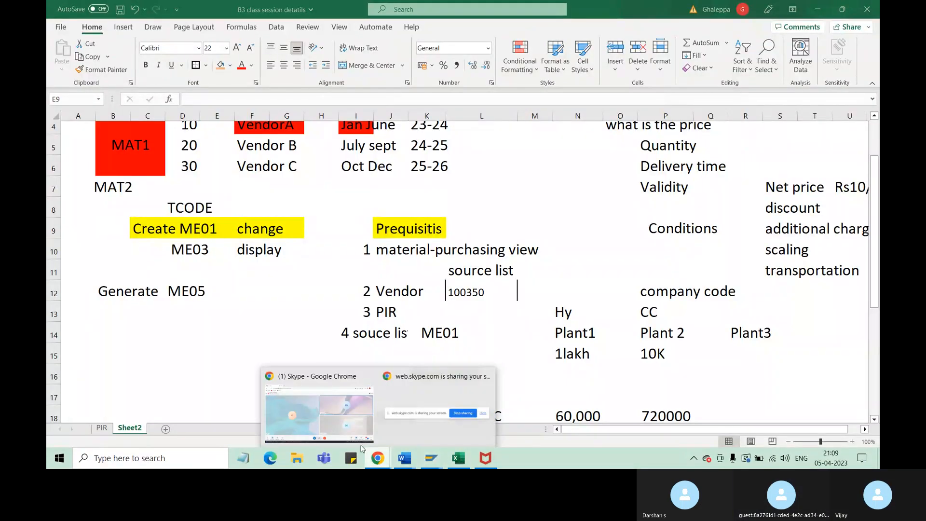